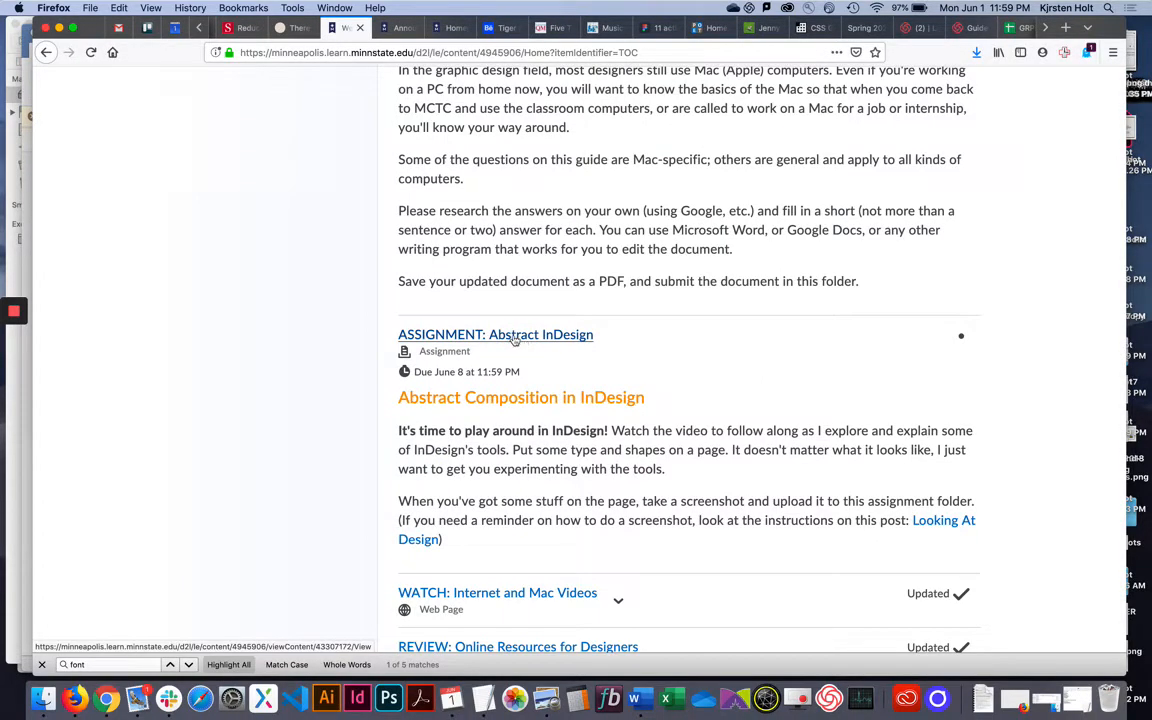
Open the 'ASSIGNMENT: Abstract InDesign' page in D2L and look over its instructions and submission area.
{"action": "left_click", "coordinate": [515, 335]}
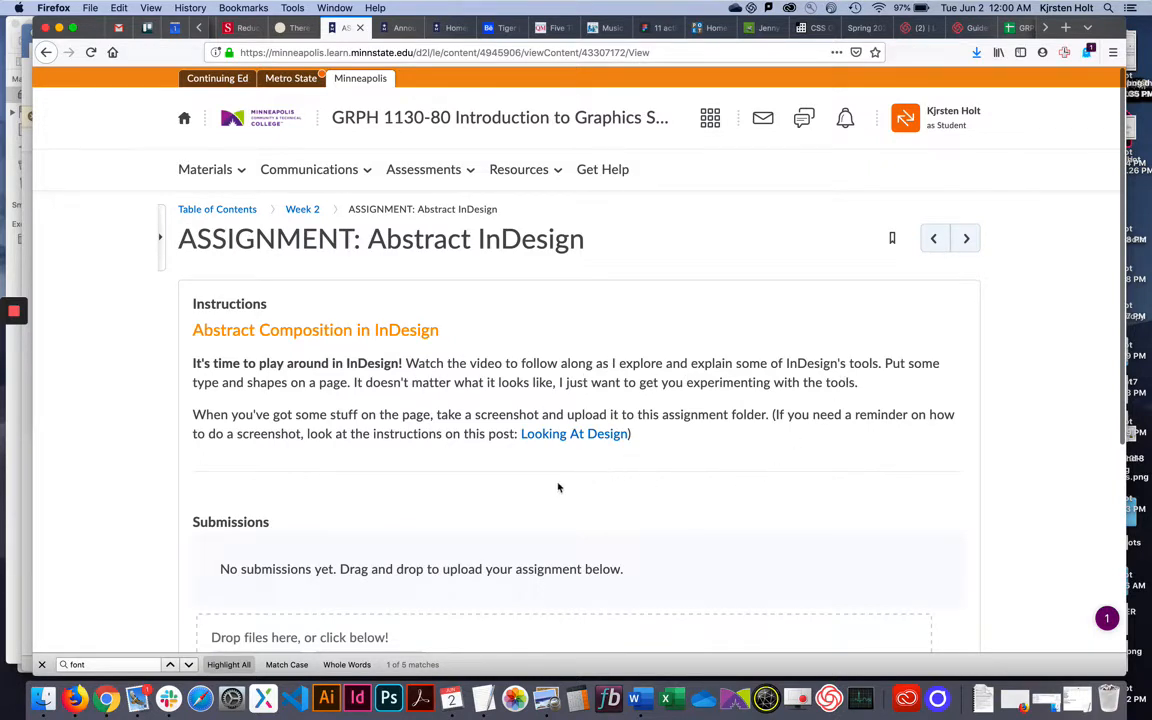
{"action": "scroll", "coordinate": [558, 488], "scroll_direction": "down", "scroll_amount": 4}
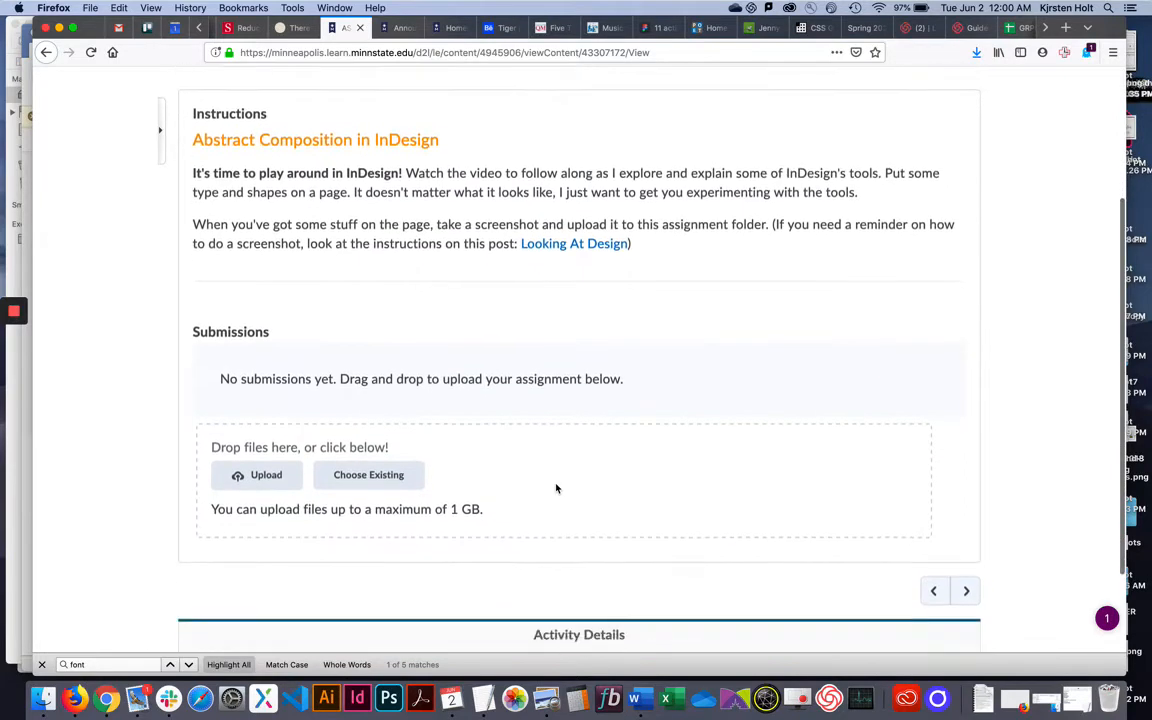
{"action": "scroll", "coordinate": [525, 417], "scroll_direction": "up", "scroll_amount": 5}
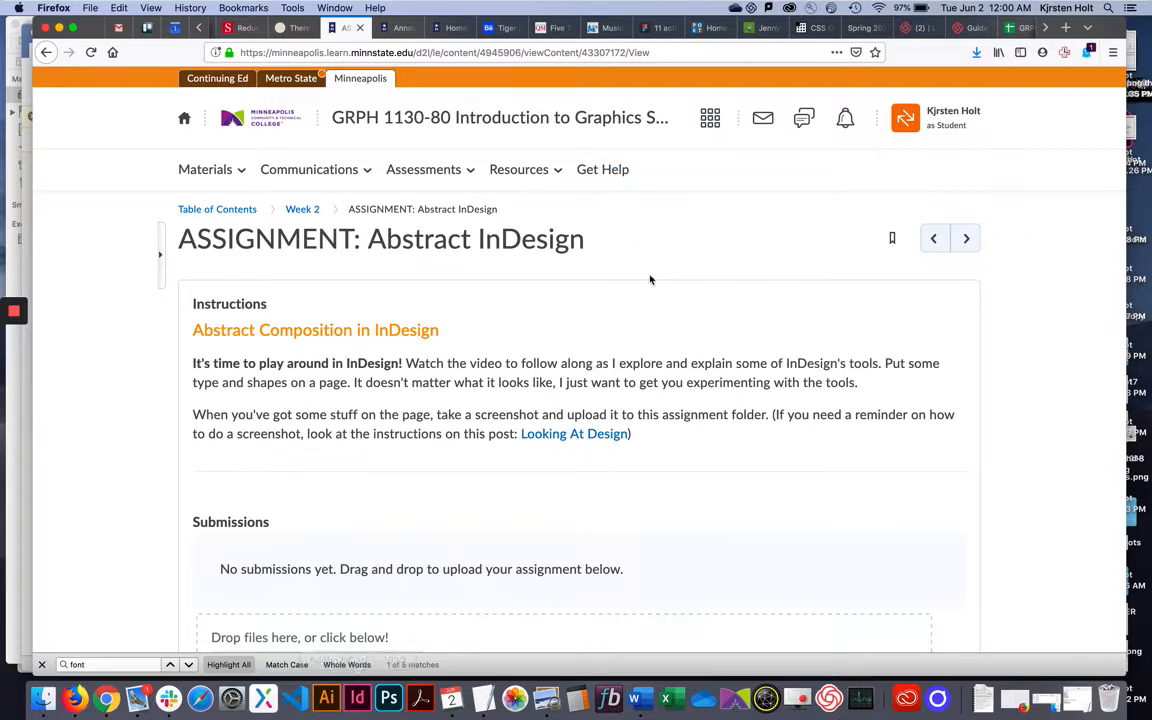
Launch InDesign 2020 from the Creative Cloud All apps list.
{"action": "left_click", "coordinate": [789, 8]}
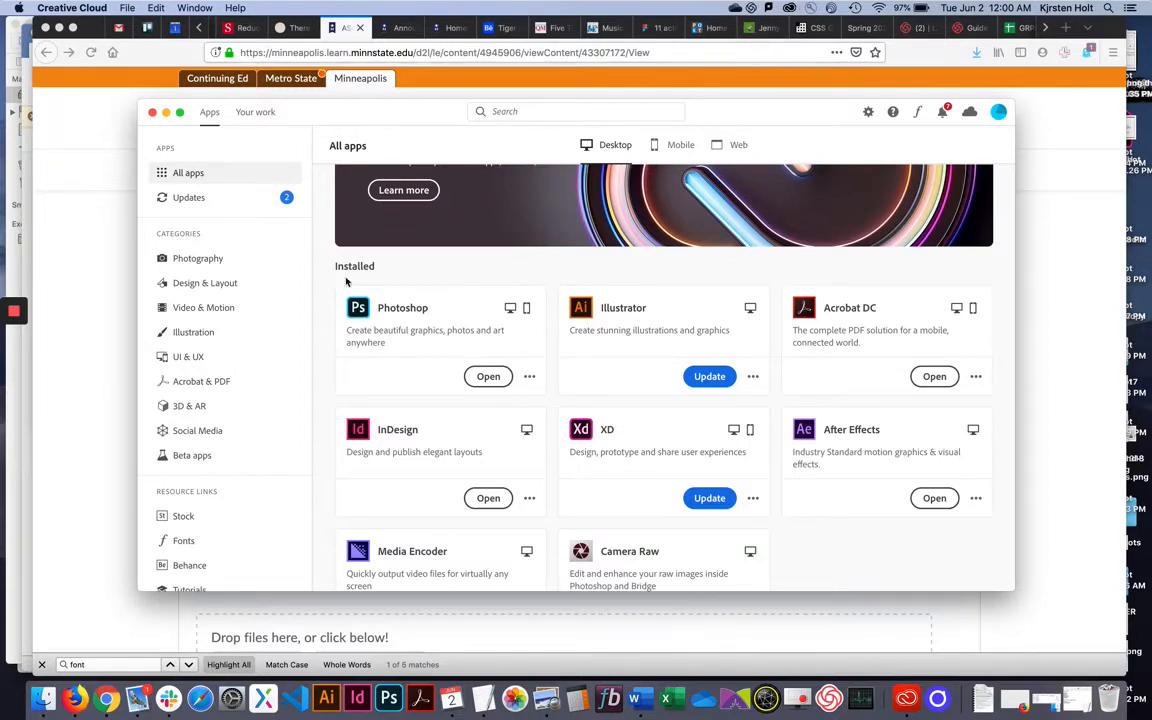
{"action": "scroll", "coordinate": [567, 400], "scroll_direction": "down", "scroll_amount": 3}
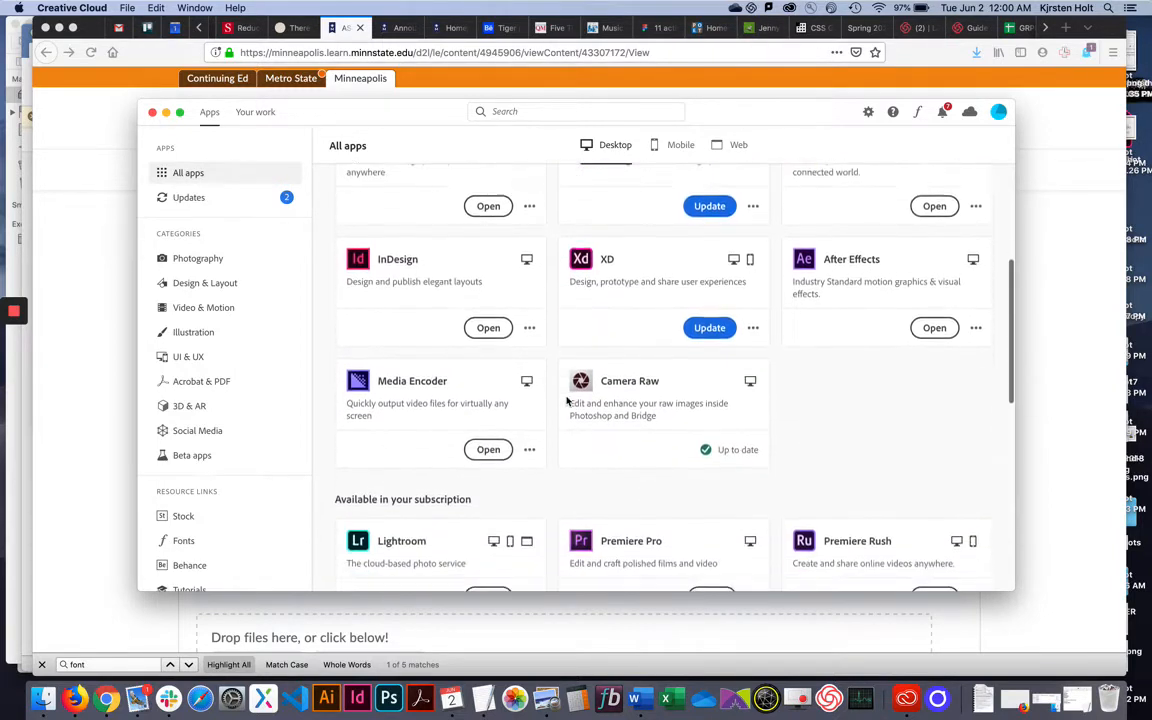
{"action": "scroll", "coordinate": [567, 400], "scroll_direction": "up", "scroll_amount": 5}
{"action": "scroll", "coordinate": [567, 400], "scroll_direction": "down", "scroll_amount": 2}
{"action": "scroll", "coordinate": [567, 400], "scroll_direction": "up", "scroll_amount": 2}
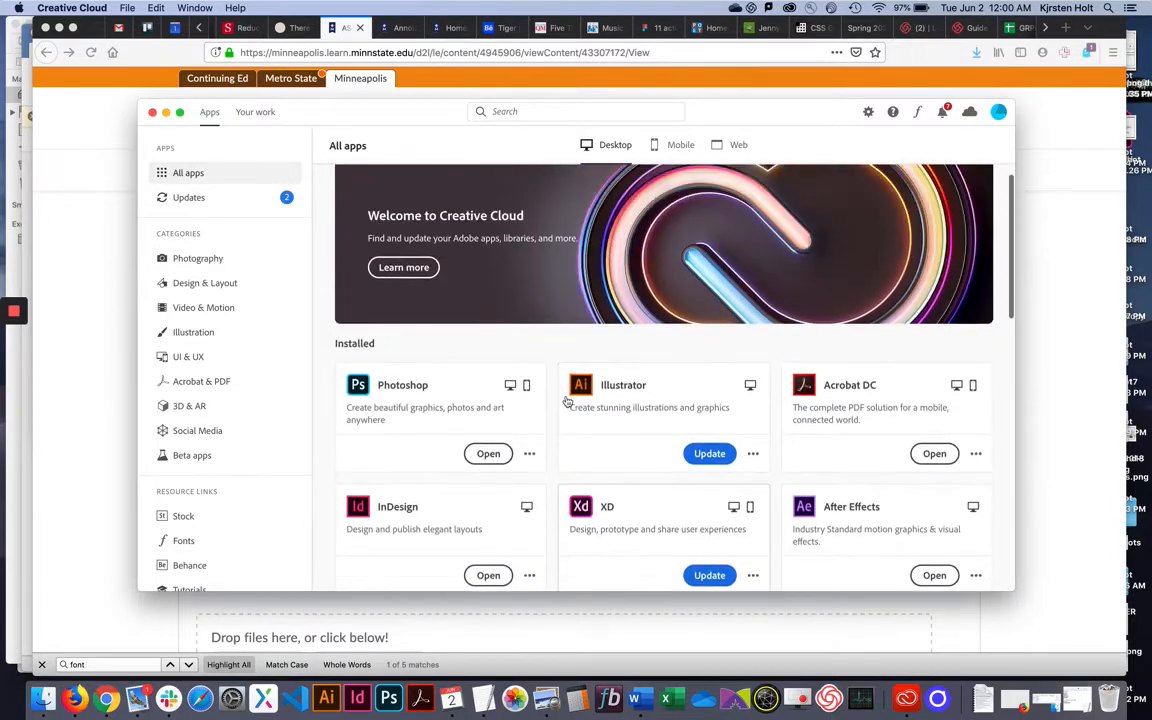
{"action": "scroll", "coordinate": [567, 400], "scroll_direction": "down", "scroll_amount": 3}
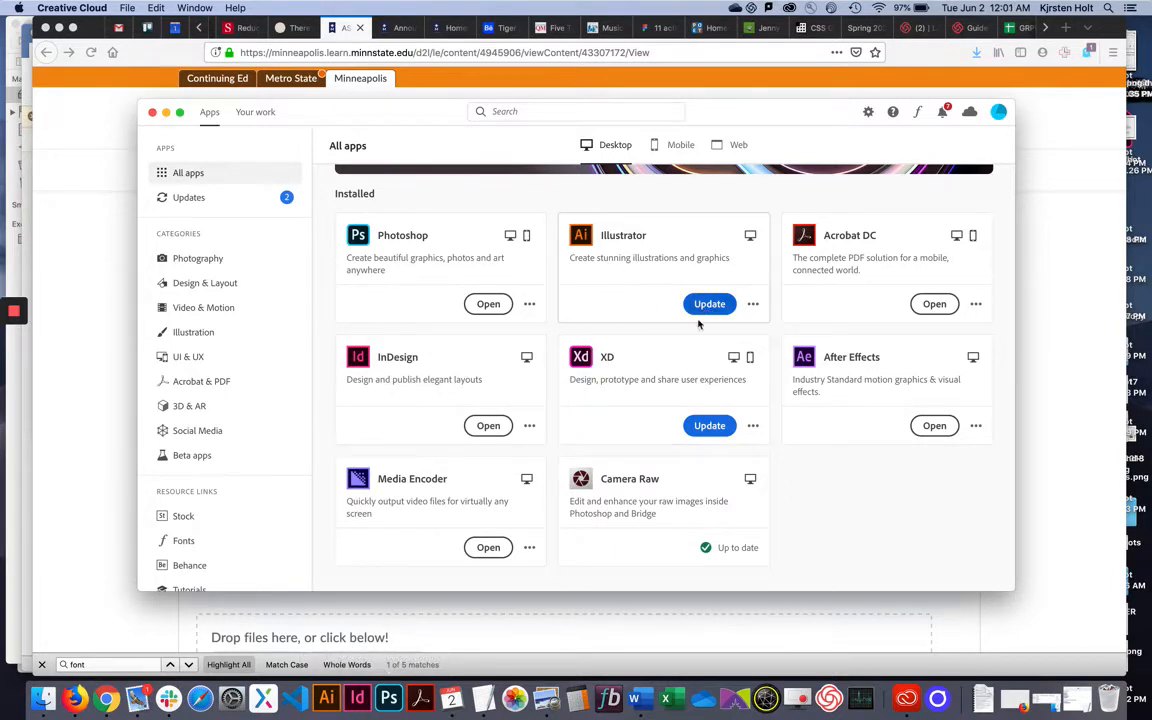
{"action": "scroll", "coordinate": [665, 330], "scroll_direction": "up", "scroll_amount": 1}
{"action": "scroll", "coordinate": [674, 347], "scroll_direction": "up", "scroll_amount": 3}
{"action": "scroll", "coordinate": [674, 347], "scroll_direction": "down", "scroll_amount": 5}
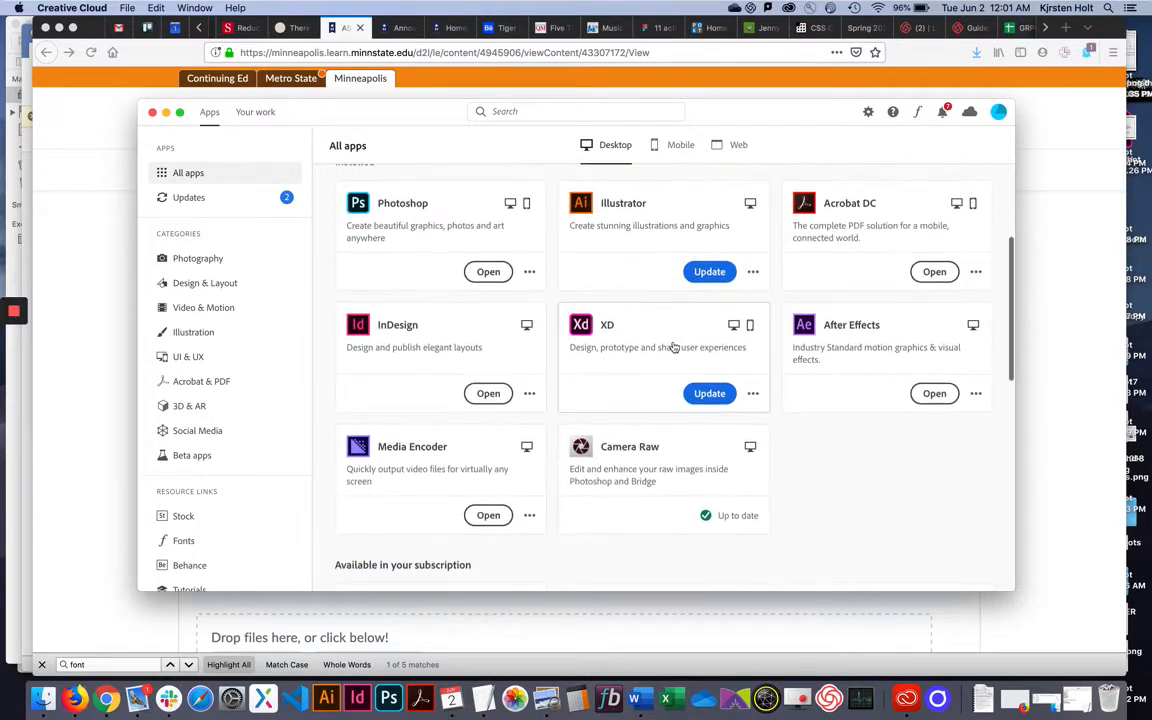
{"action": "scroll", "coordinate": [689, 262], "scroll_direction": "up", "scroll_amount": 1}
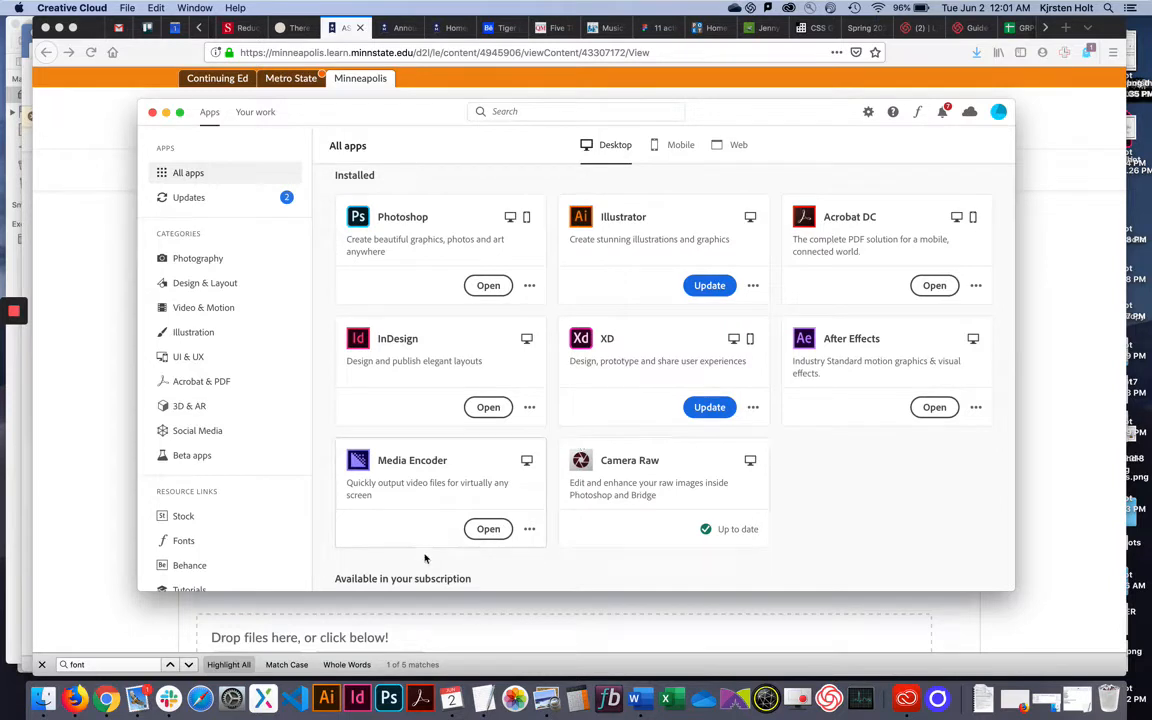
{"action": "left_click", "coordinate": [488, 410]}
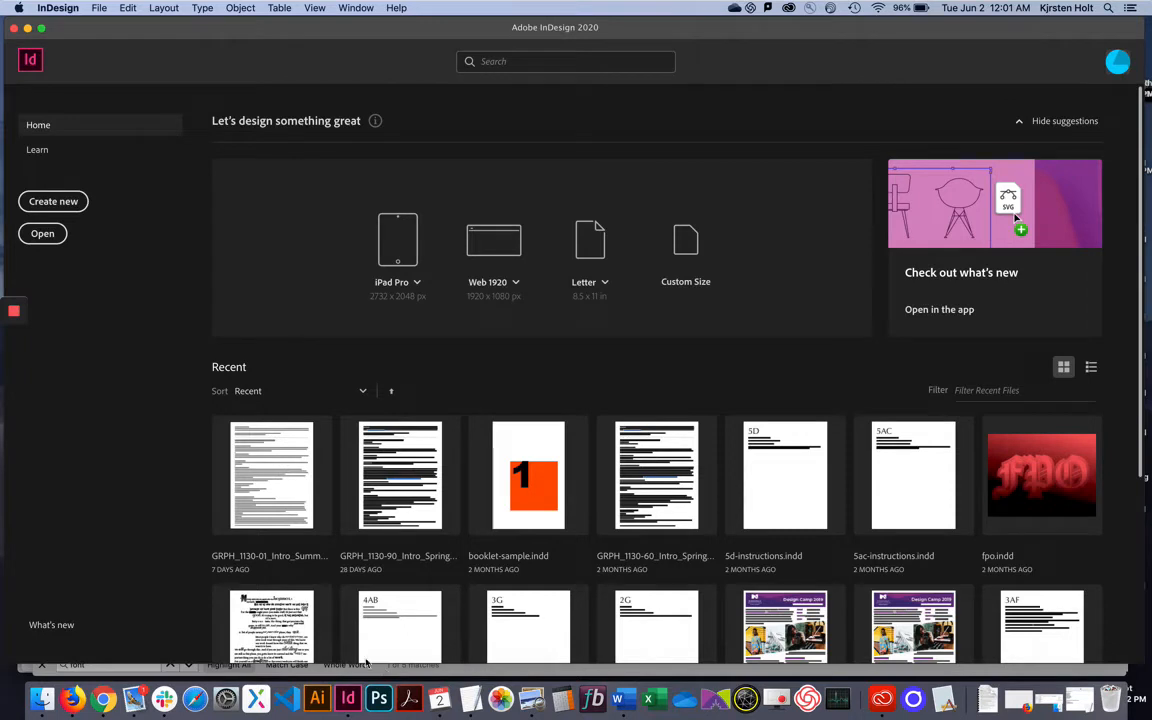
Create a new Print Letter document, 8.5 × 11 in, portrait, measured in inches.
{"action": "left_click", "coordinate": [61, 203]}
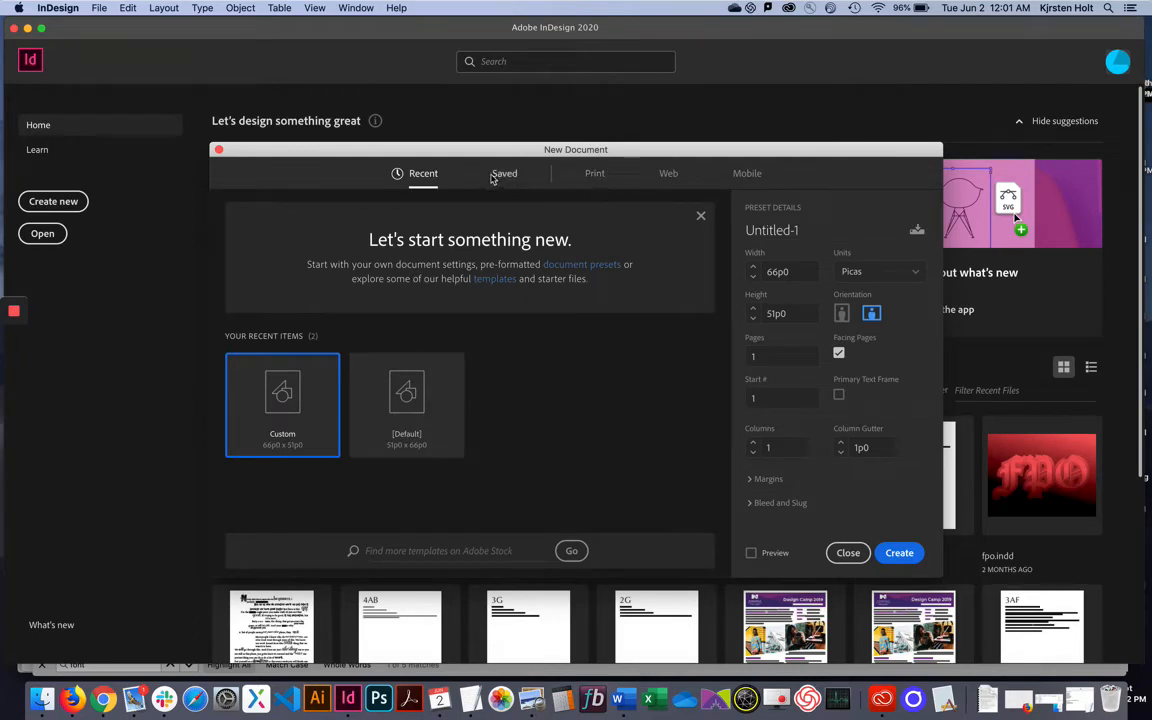
{"action": "left_click", "coordinate": [597, 177]}
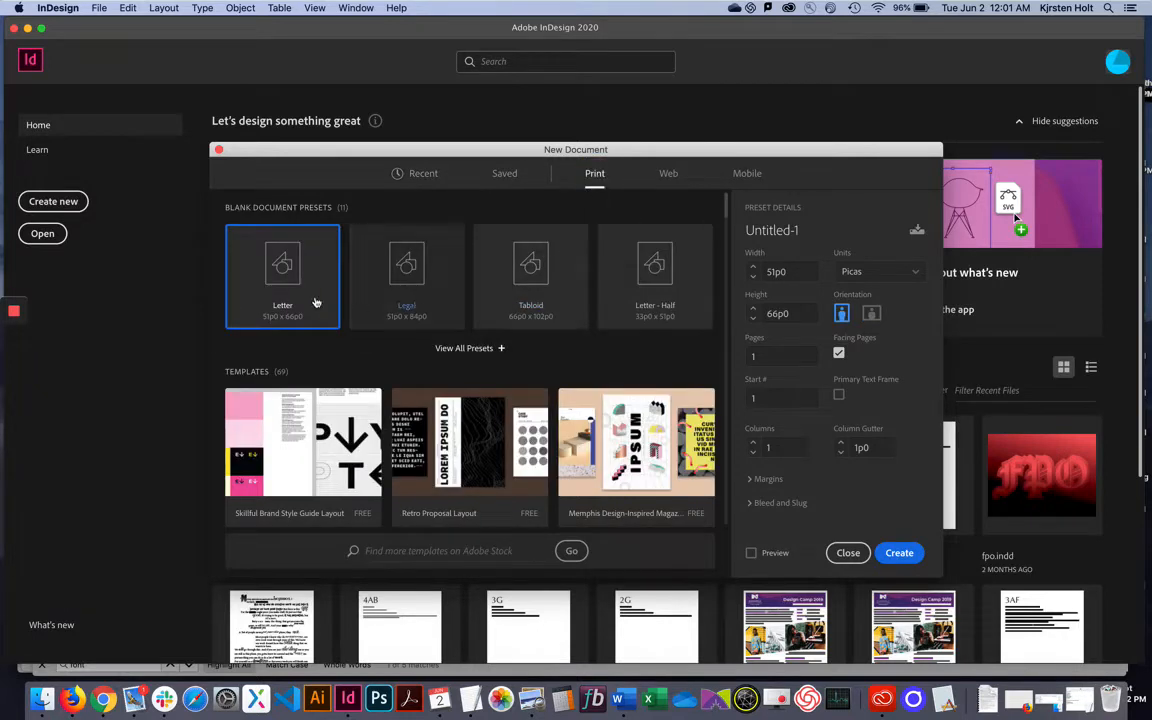
{"action": "left_click", "coordinate": [305, 296]}
{"action": "left_click", "coordinate": [914, 272]}
{"action": "left_click", "coordinate": [885, 343]}
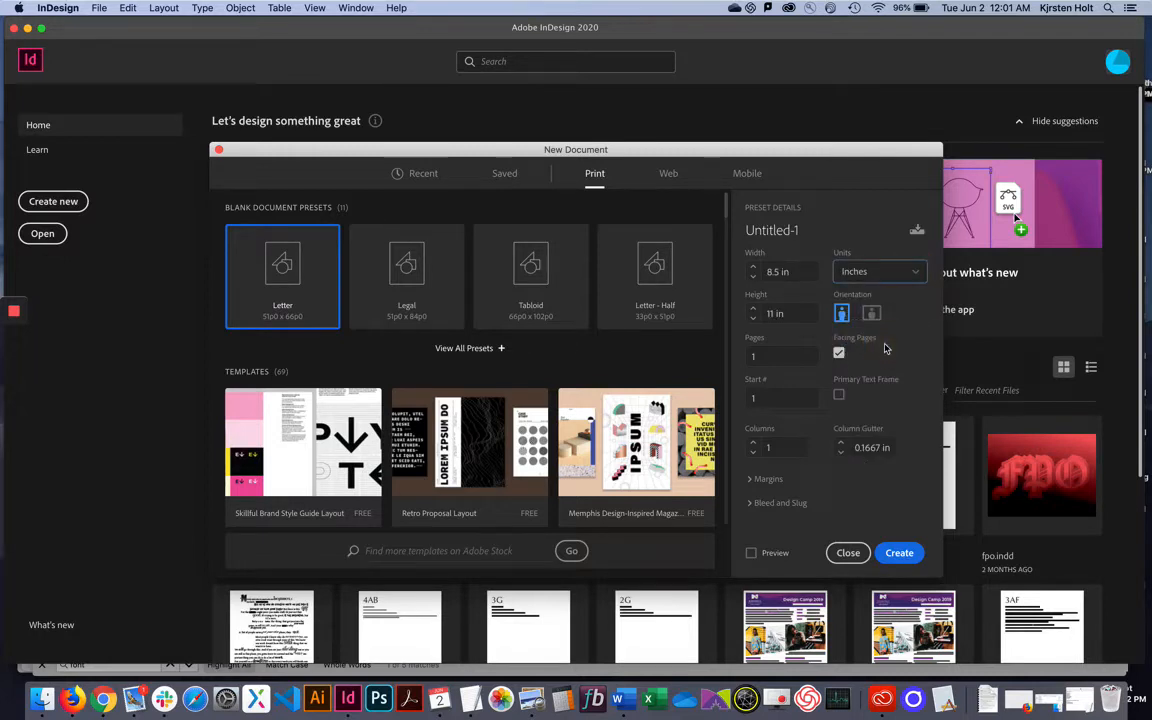
{"action": "left_click", "coordinate": [916, 274]}
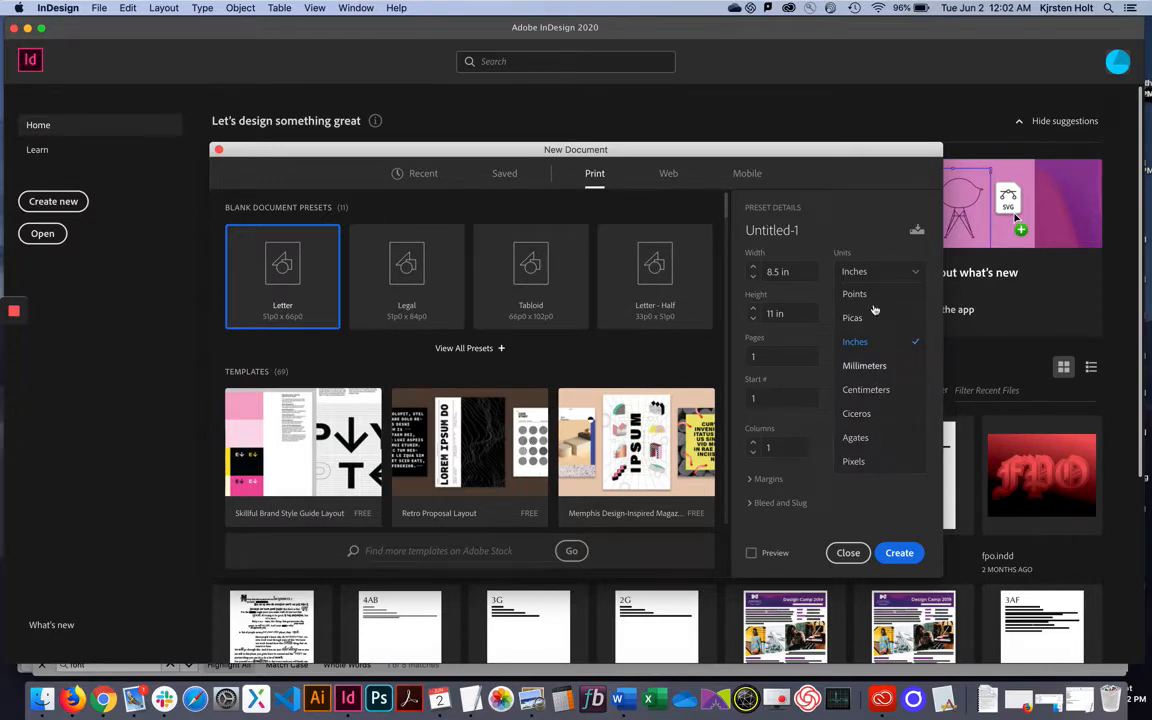
{"action": "left_click", "coordinate": [866, 343]}
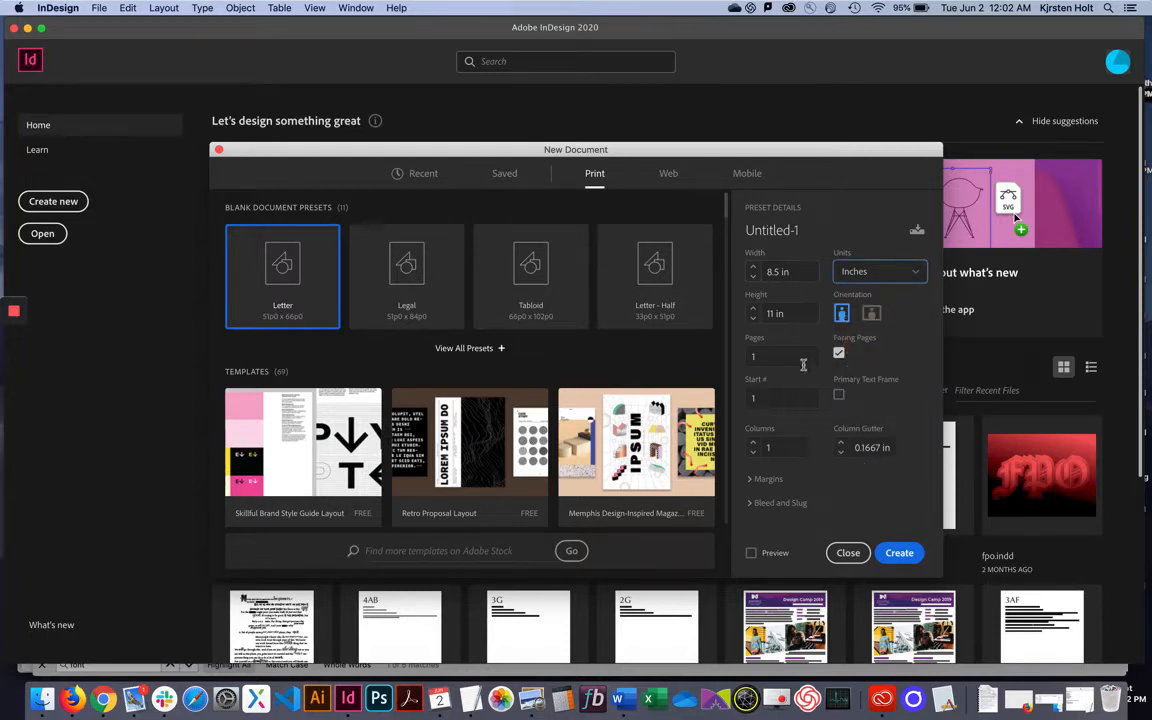
{"action": "left_click", "coordinate": [870, 312]}
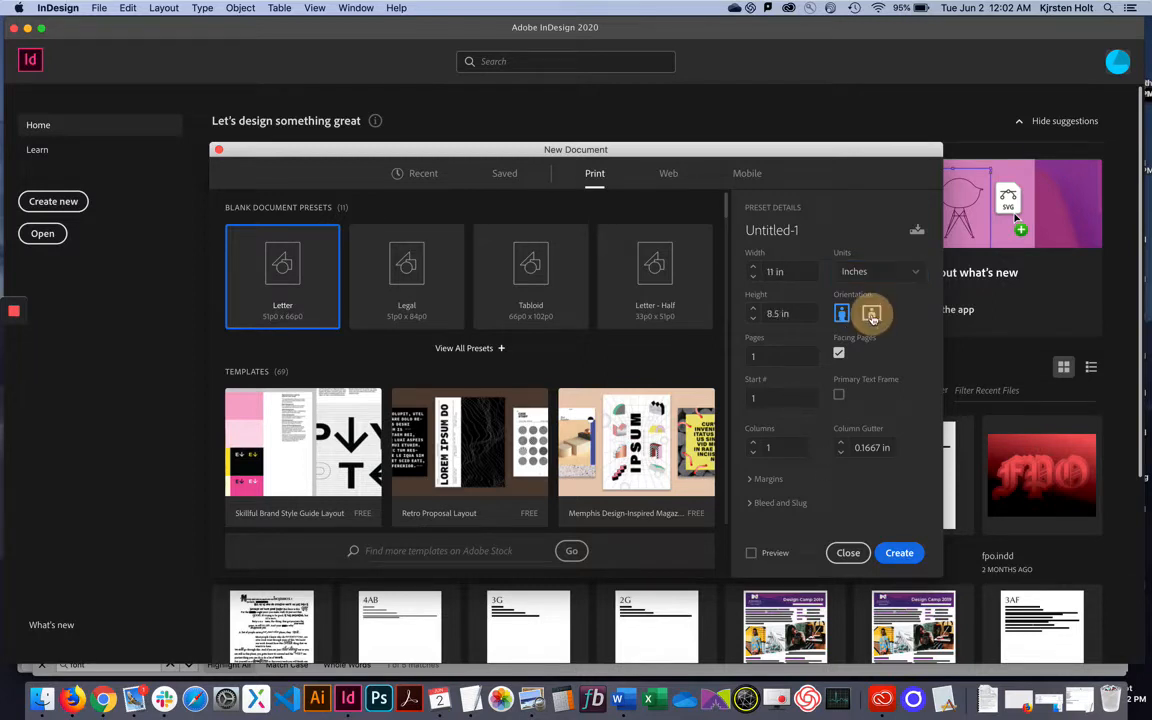
{"action": "left_click", "coordinate": [840, 314]}
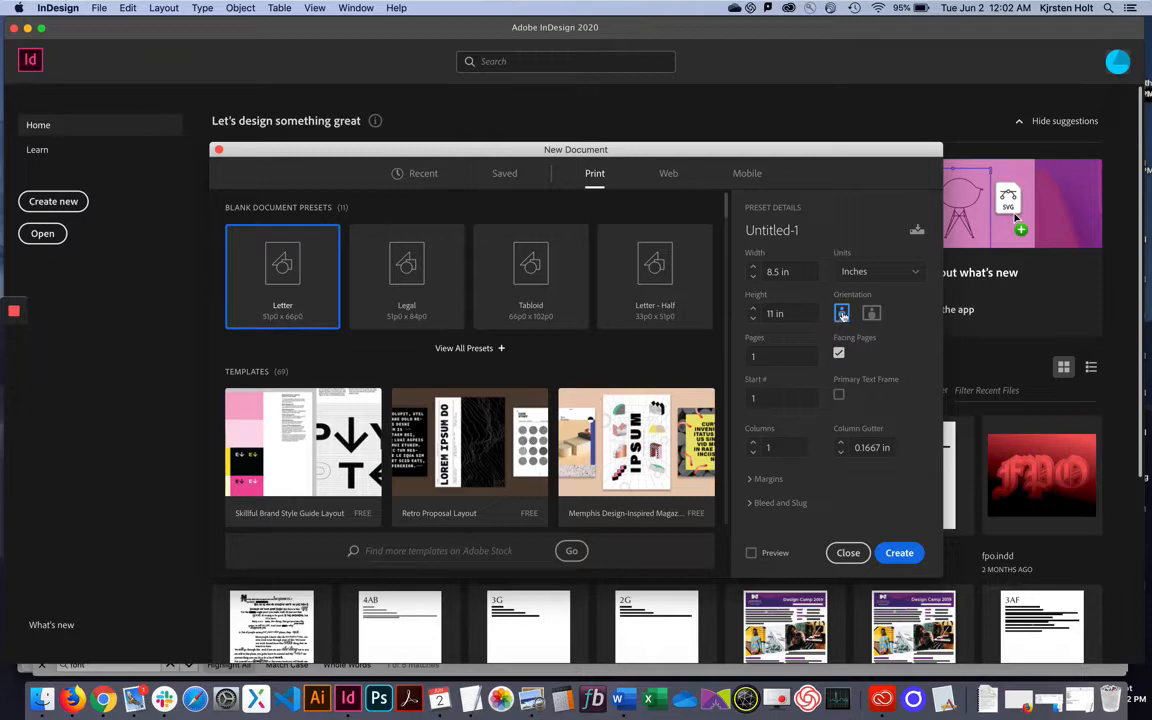
{"action": "left_click", "coordinate": [890, 558]}
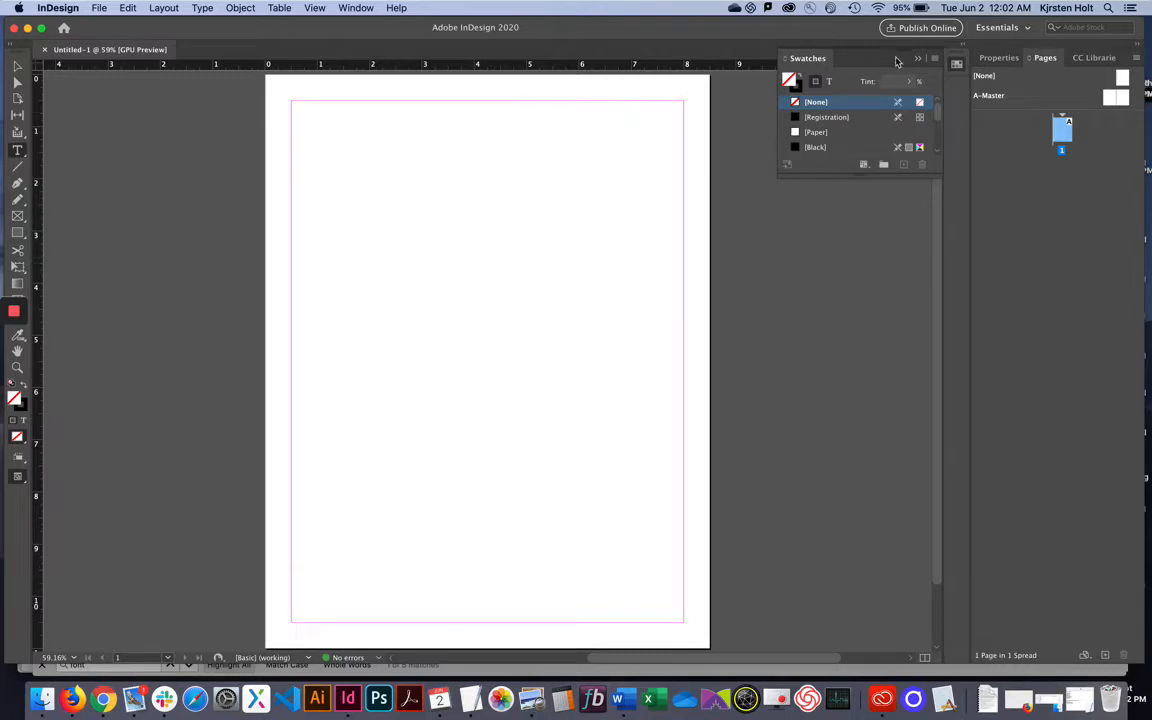
Try the Printing and Proofing and Typography workspaces, then return to Essentials.
{"action": "left_click", "coordinate": [1004, 27]}
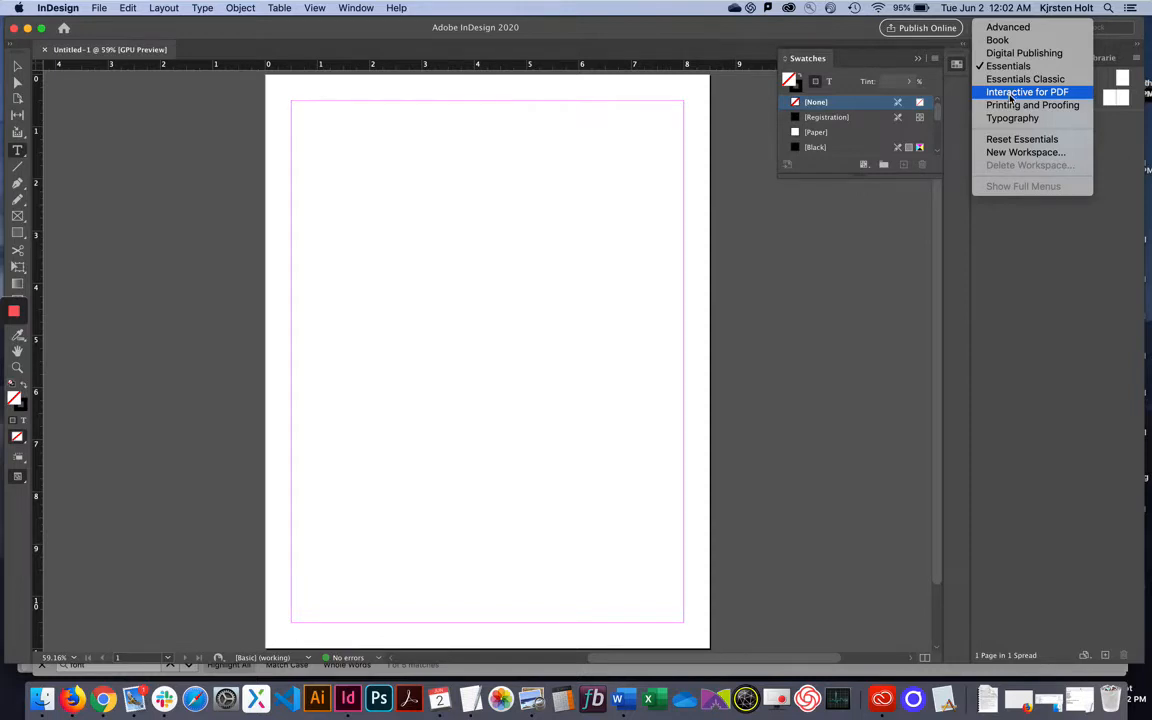
{"action": "left_click", "coordinate": [1010, 105]}
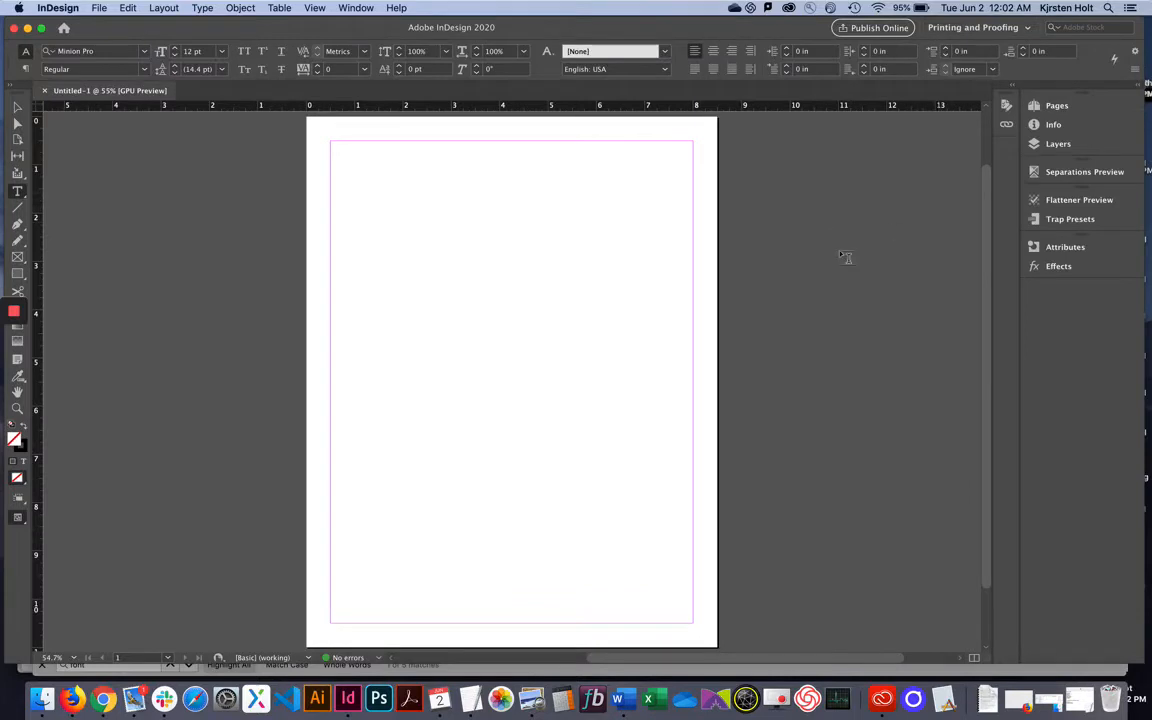
{"action": "left_click", "coordinate": [966, 27]}
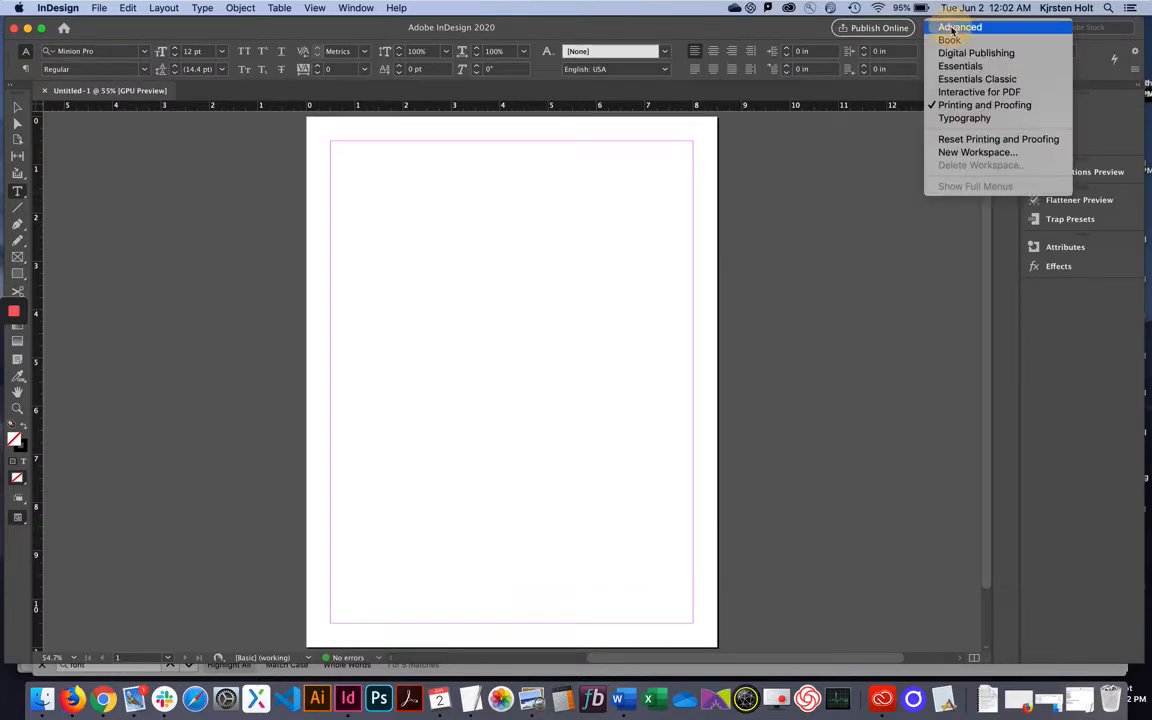
{"action": "left_click", "coordinate": [963, 118]}
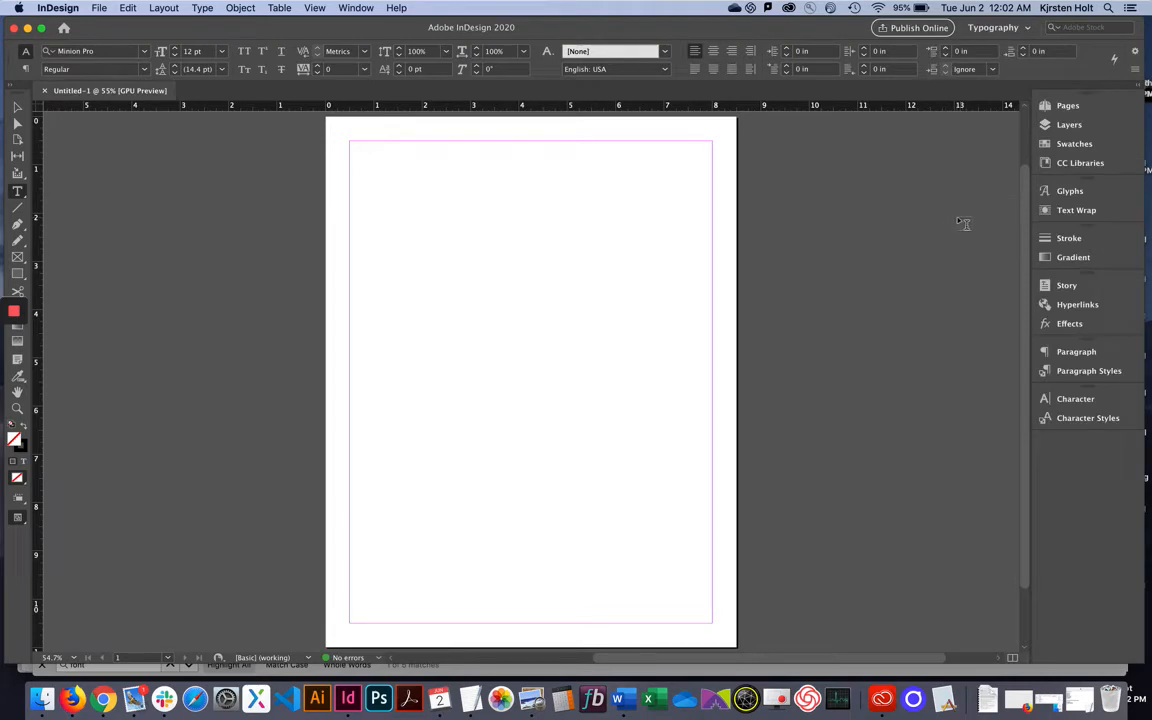
{"action": "left_click", "coordinate": [998, 28]}
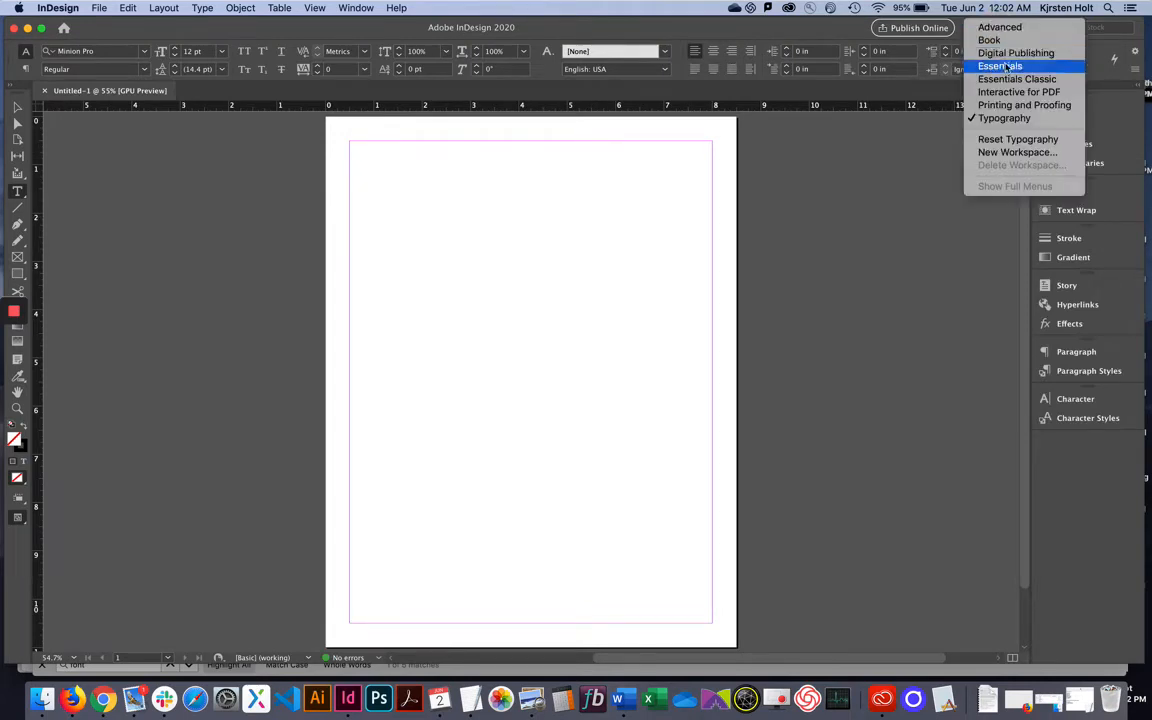
{"action": "left_click", "coordinate": [1000, 66]}
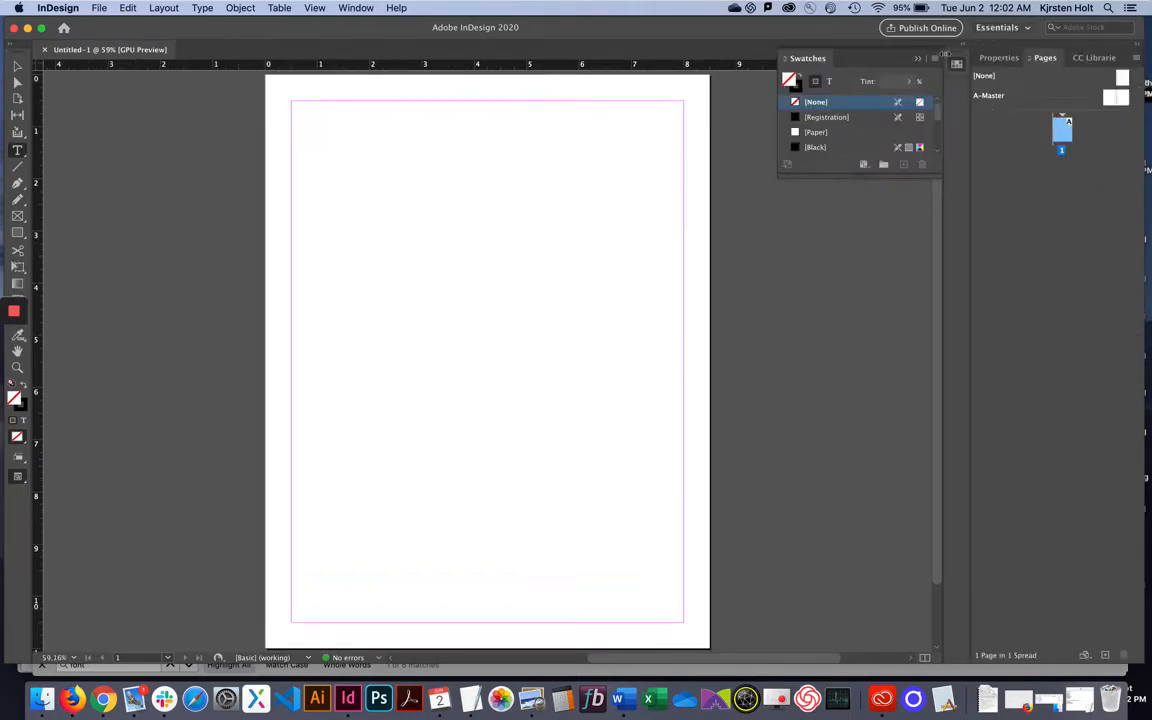
Hide the Swatches panel, reset Essentials to its default panels, and pick the Type tool.
{"action": "left_click", "coordinate": [918, 61]}
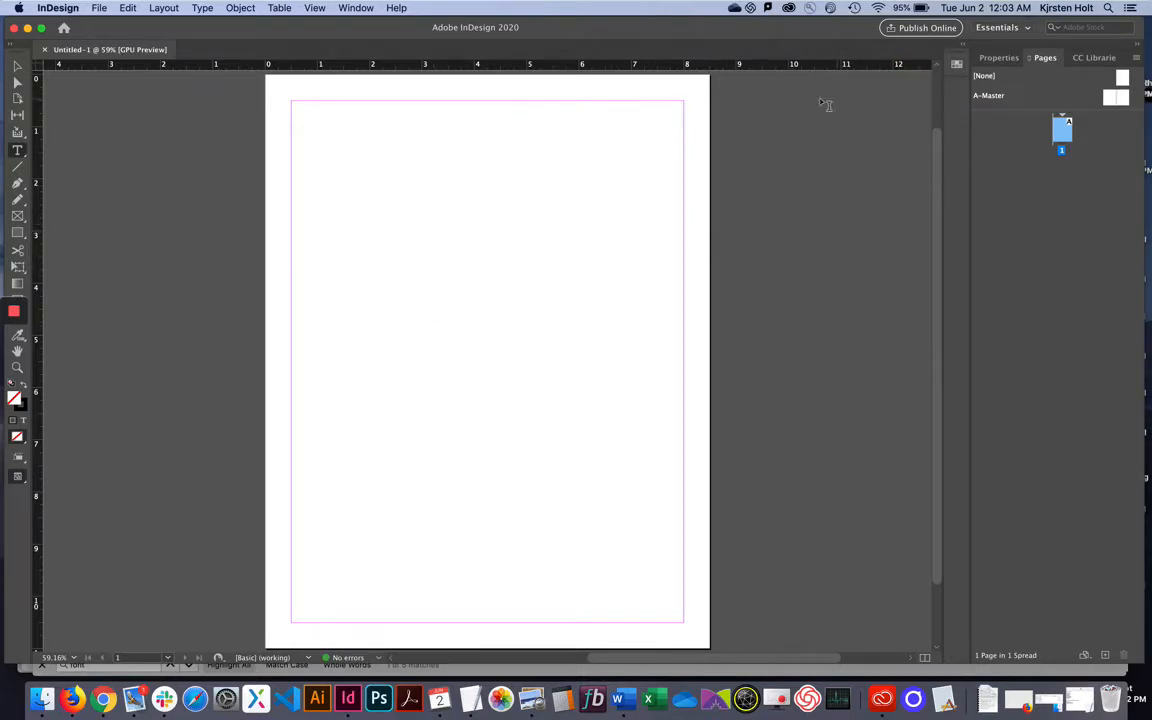
{"action": "left_click", "coordinate": [1019, 28]}
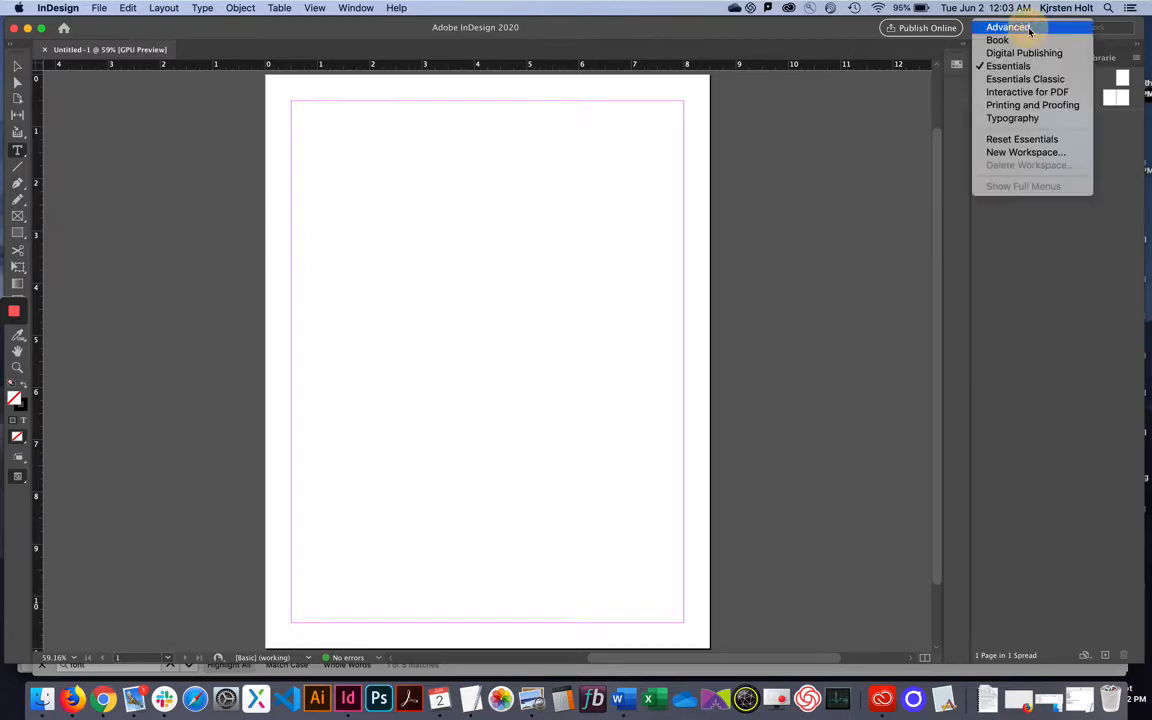
{"action": "left_click", "coordinate": [1058, 142]}
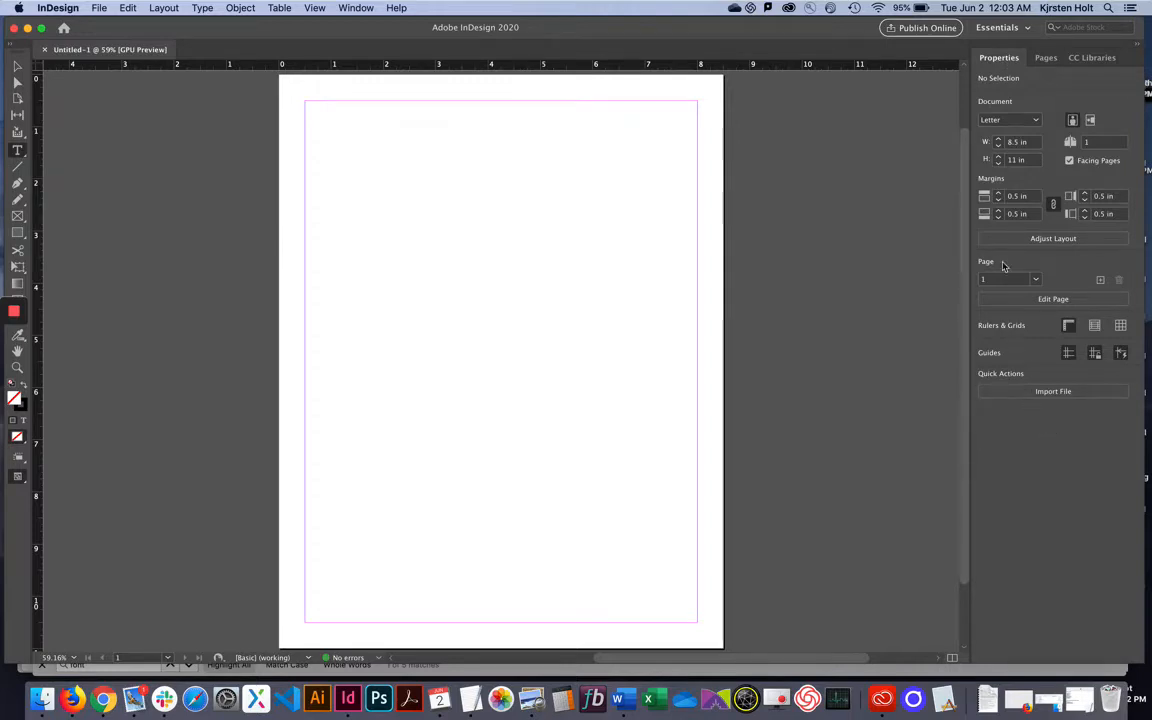
{"action": "left_click", "coordinate": [1017, 28]}
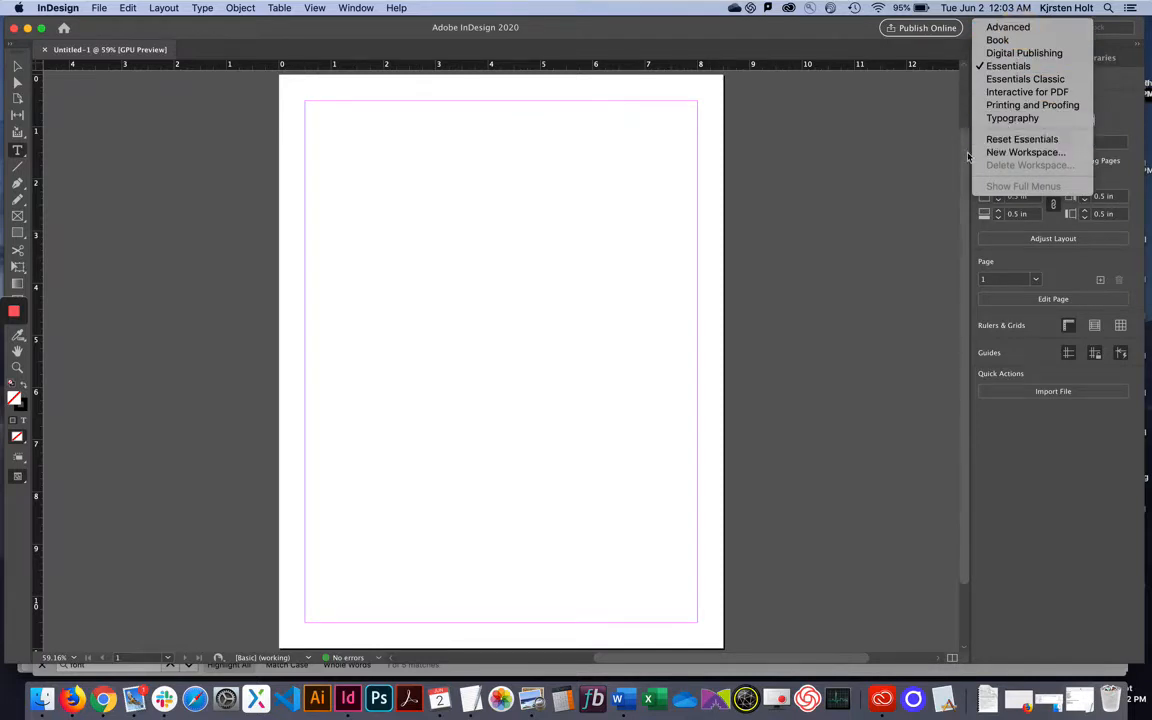
{"action": "left_click", "coordinate": [924, 168]}
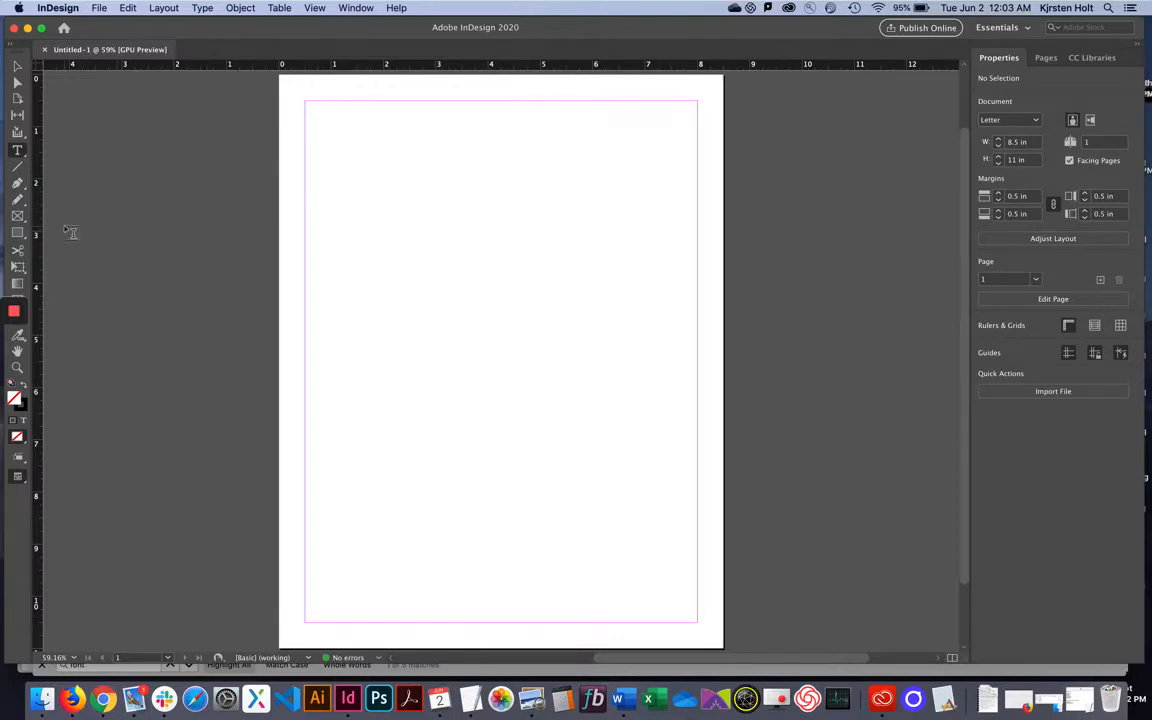
{"action": "left_click", "coordinate": [18, 151]}
Draw a text frame in the upper left, type the name line, and add placeholder text.
{"action": "left_click", "coordinate": [17, 152]}
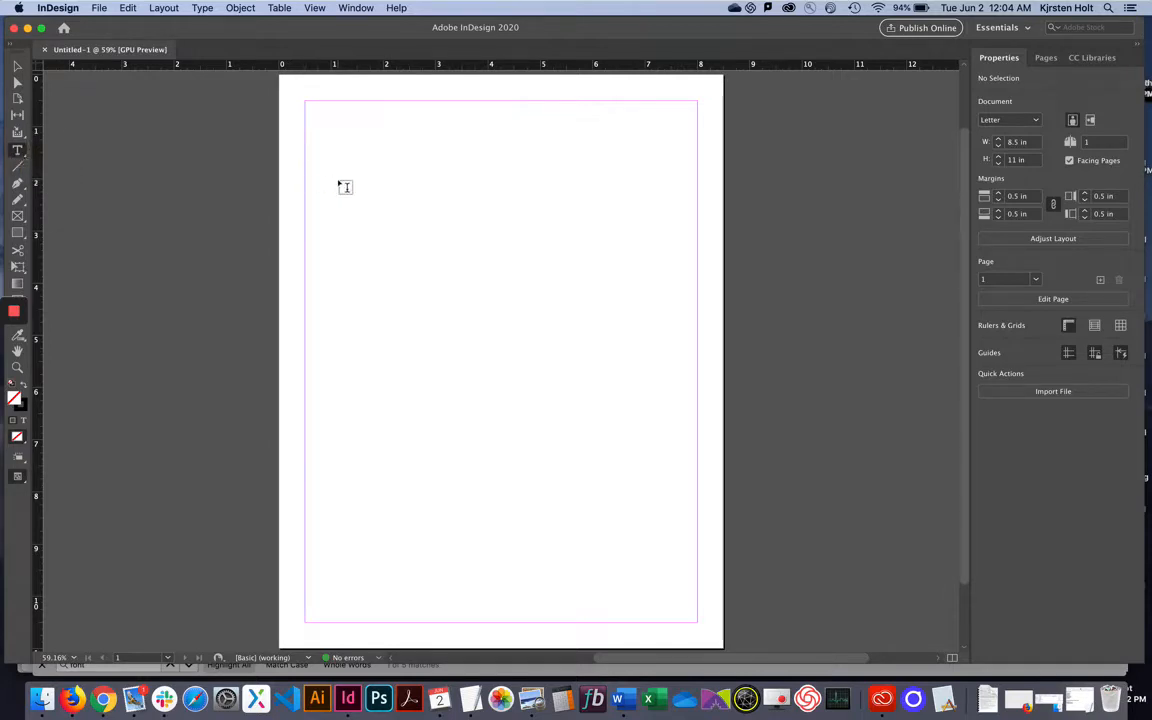
{"action": "left_click_drag", "start_coordinate": [338, 181], "coordinate": [536, 319]}
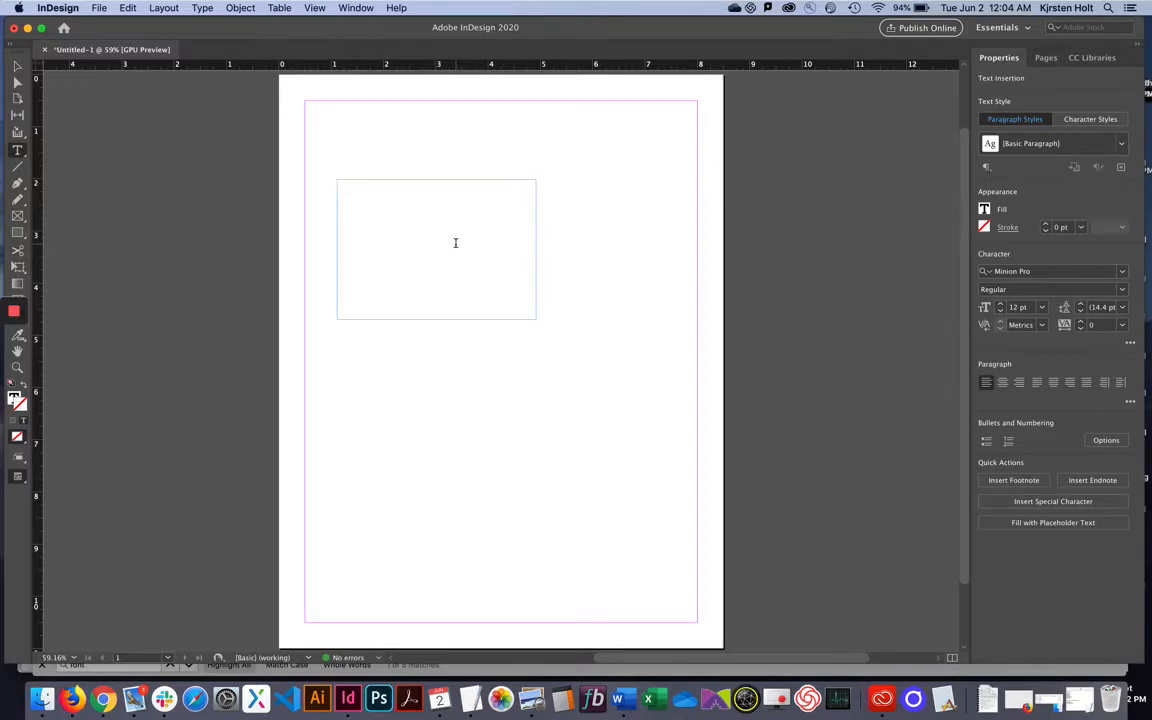
{"action": "left_click", "coordinate": [200, 8]}
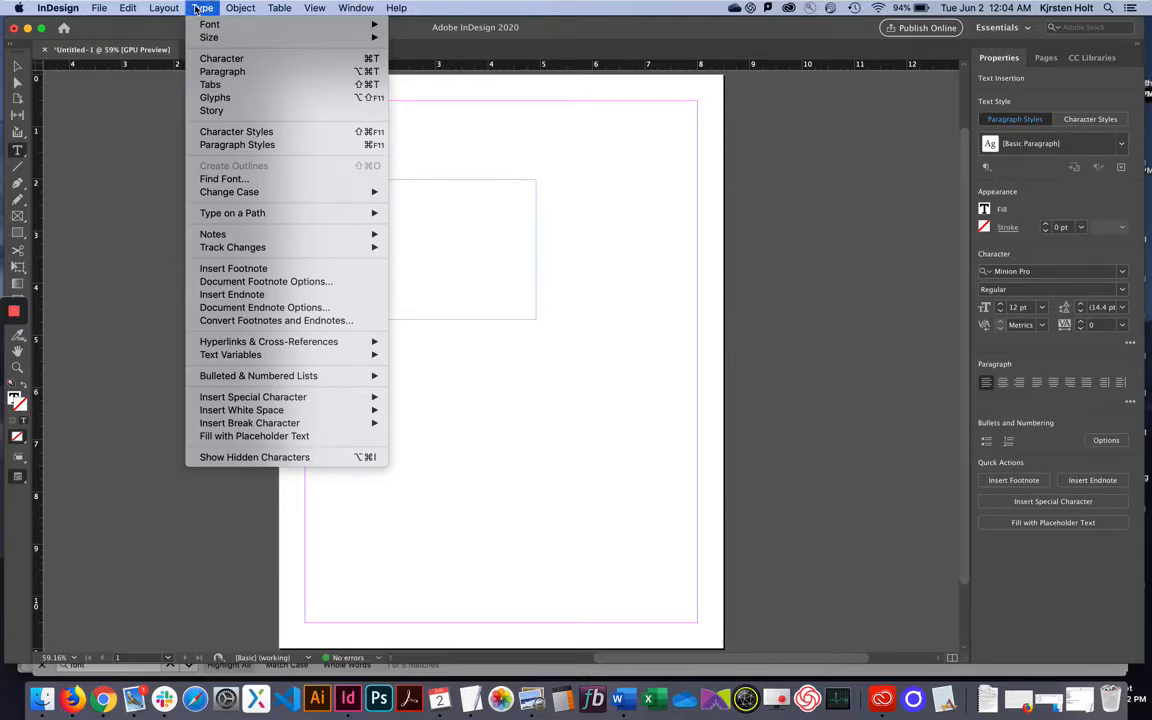
{"action": "left_click", "coordinate": [257, 440]}
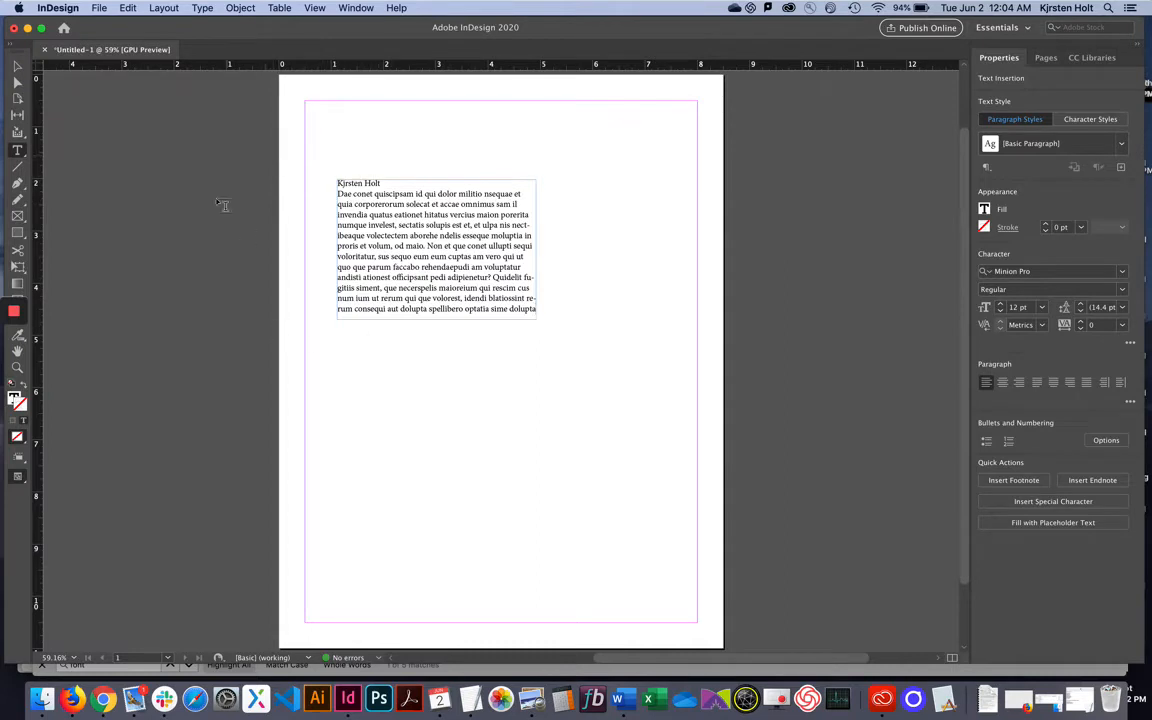
{"action": "left_click_drag", "start_coordinate": [355, 203], "coordinate": [437, 268]}
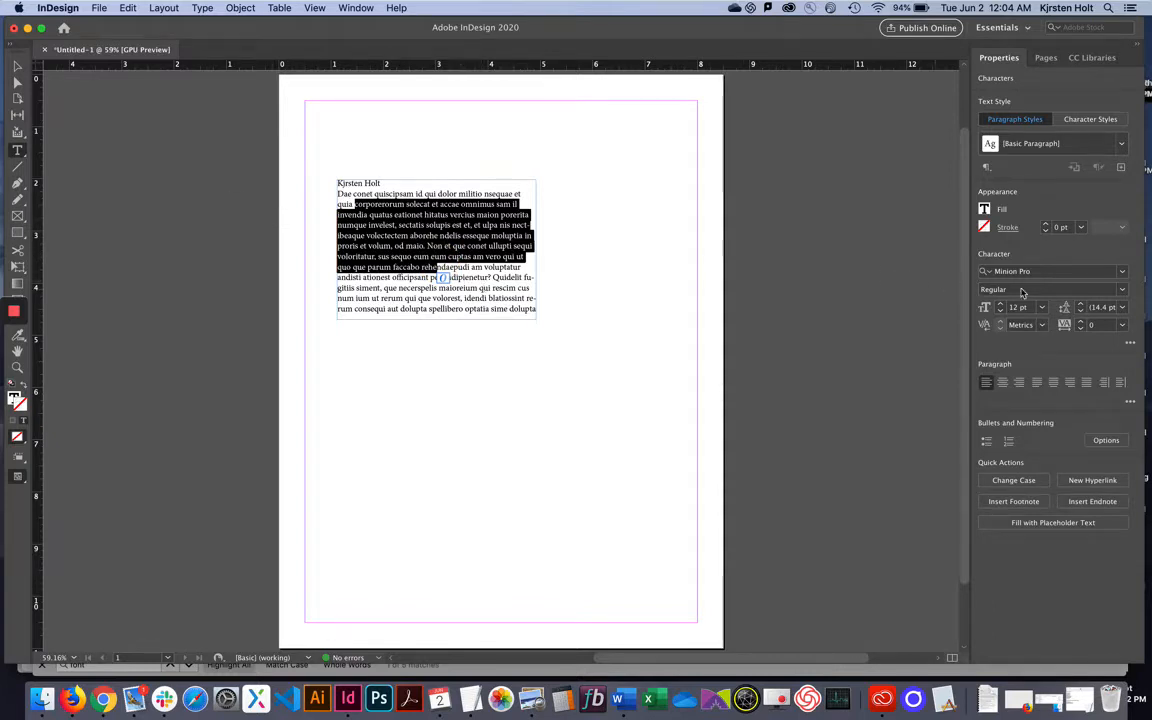
Justify the paragraph with last line left-aligned, then drag the frame to X 4.2 in, Y 0.5 in.
{"action": "left_click", "coordinate": [1122, 272]}
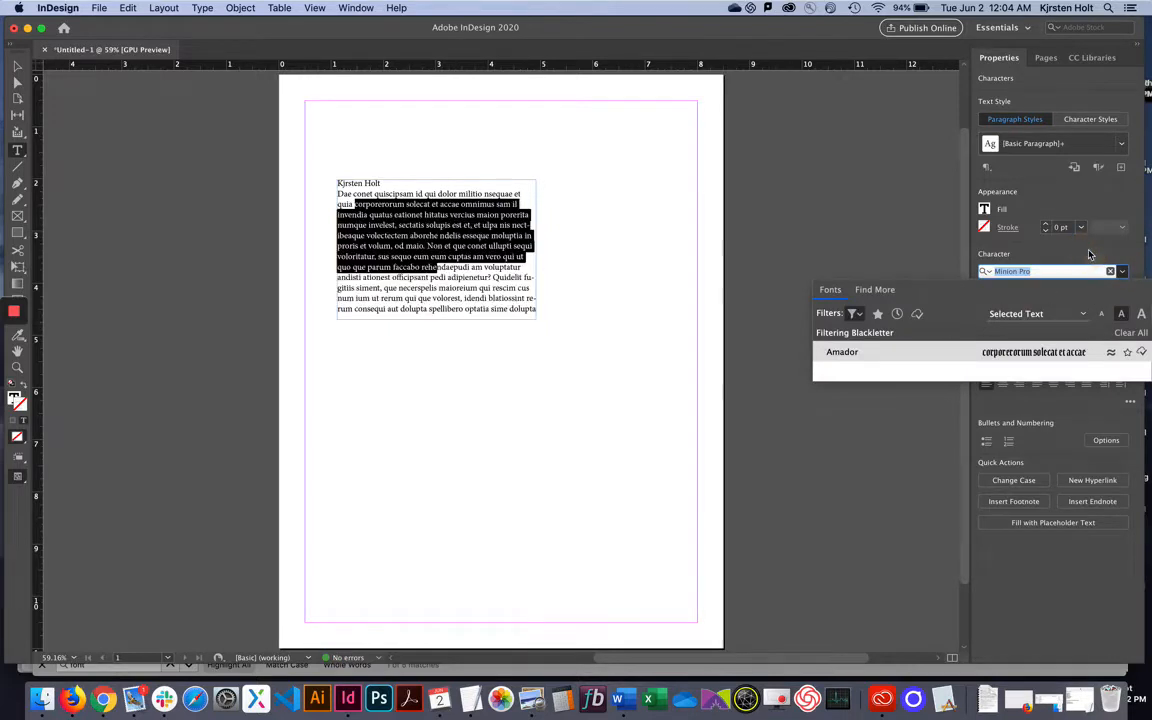
{"action": "key", "text": "Escape"}
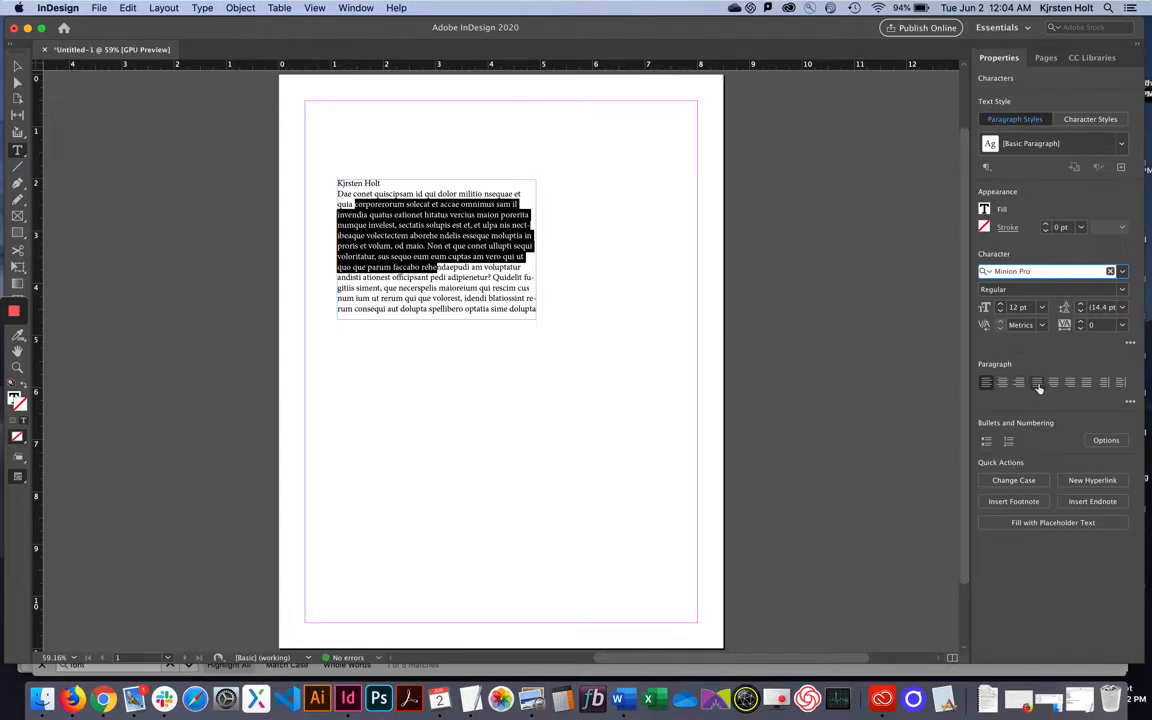
{"action": "left_click", "coordinate": [1002, 384]}
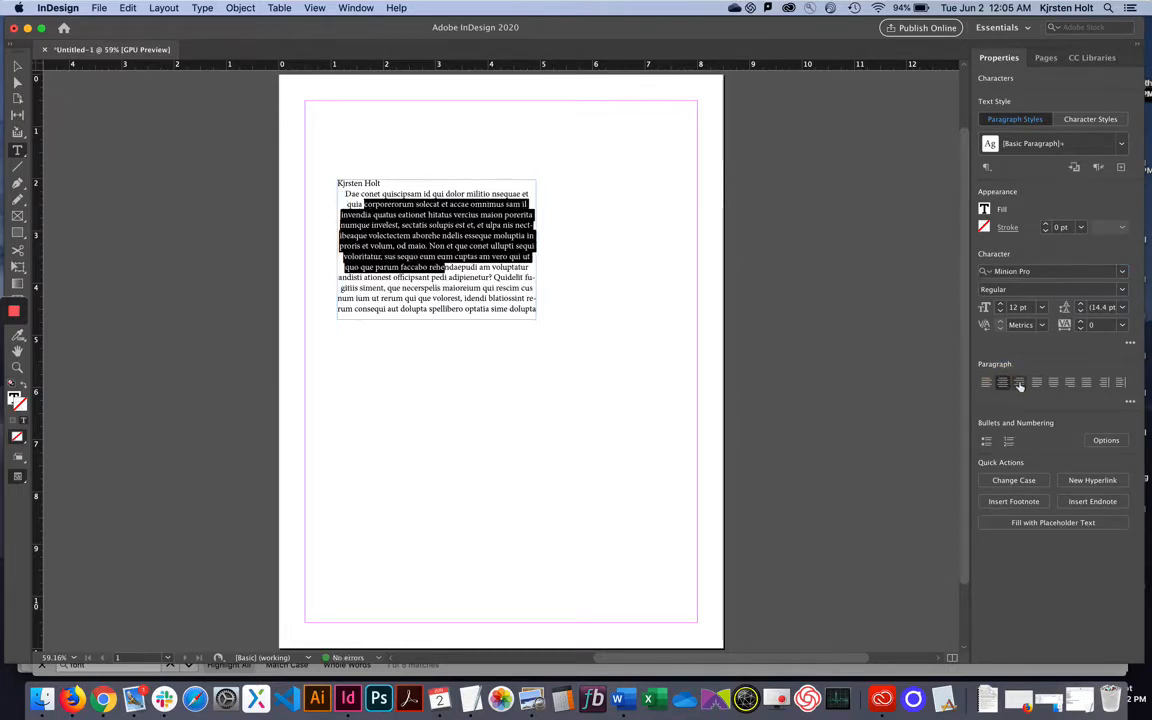
{"action": "left_click", "coordinate": [1038, 385]}
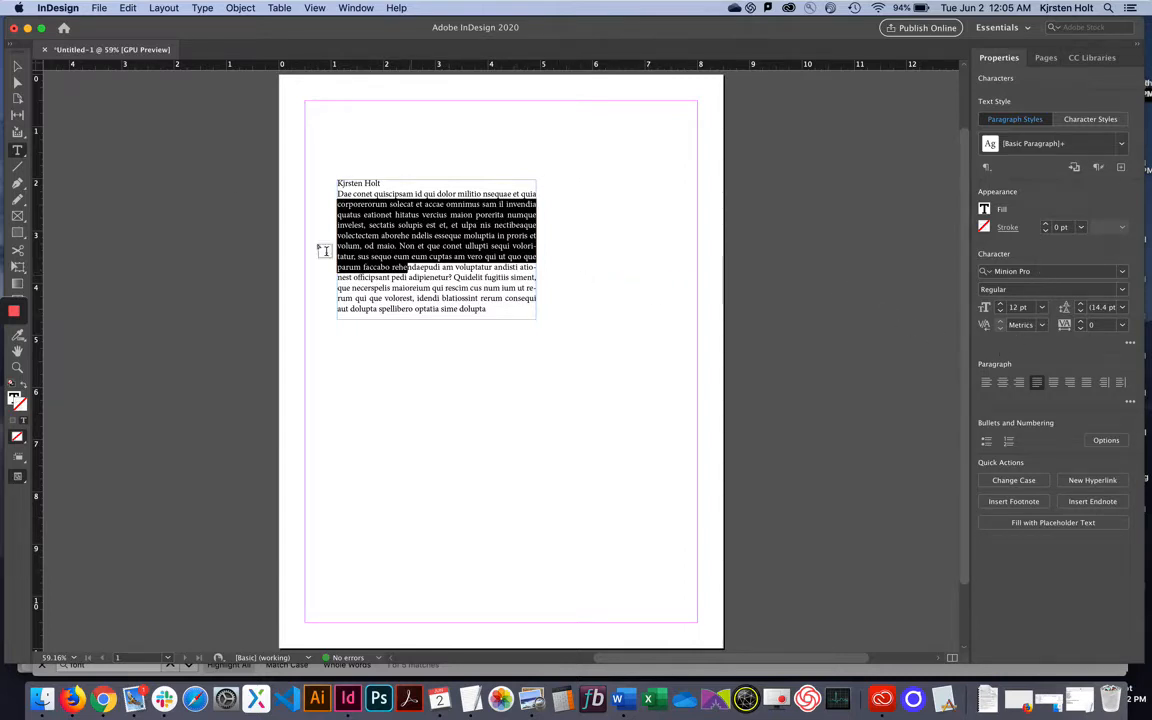
{"action": "left_click", "coordinate": [17, 67]}
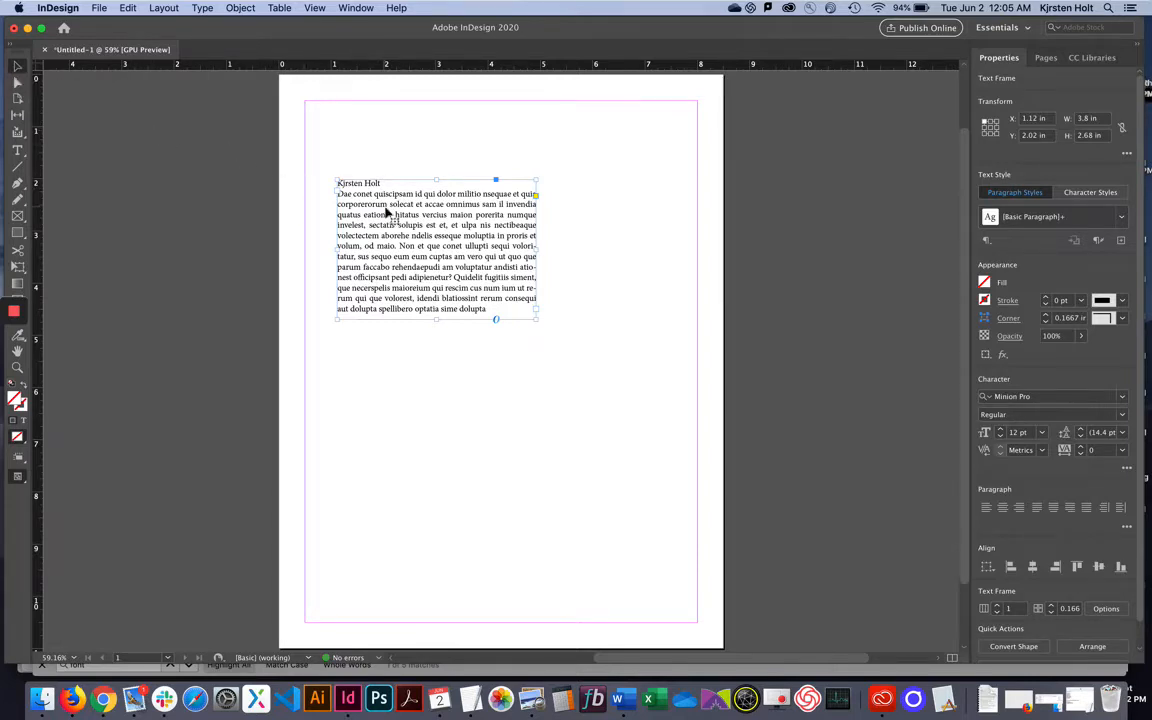
{"action": "left_click_drag", "start_coordinate": [386, 210], "coordinate": [622, 176]}
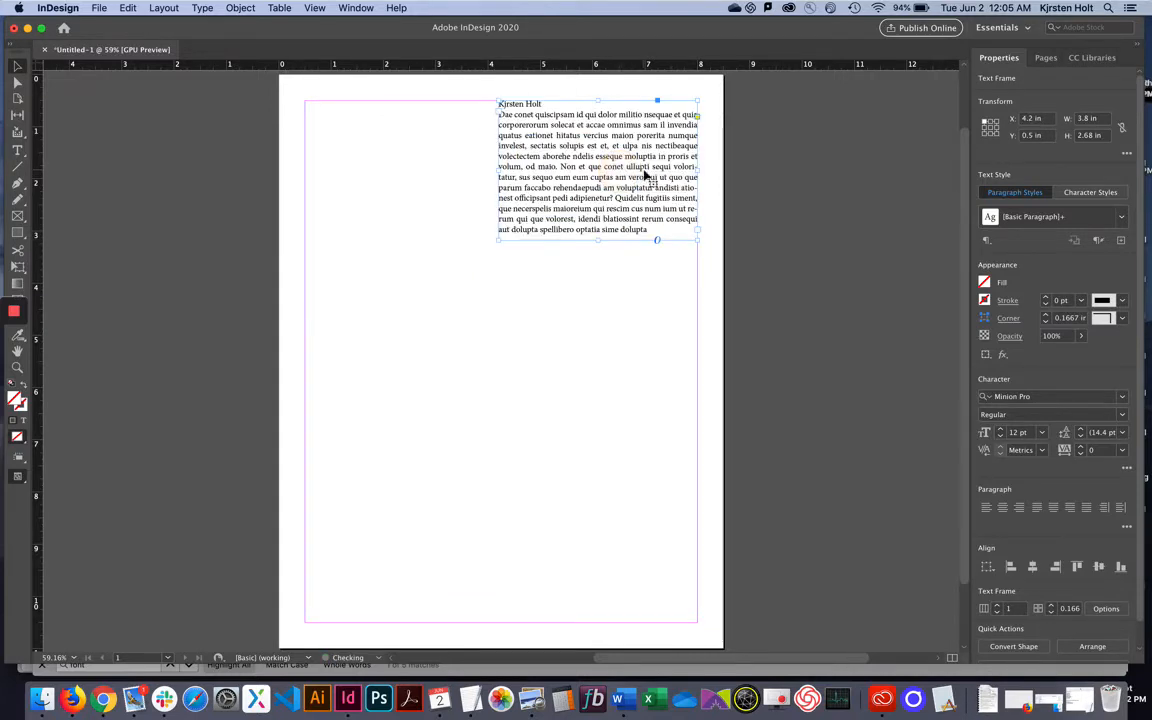
Resize the top-right text frame to 3.8 × 2.72 in so all its text shows.
{"action": "left_click_drag", "start_coordinate": [598, 240], "coordinate": [587, 209]}
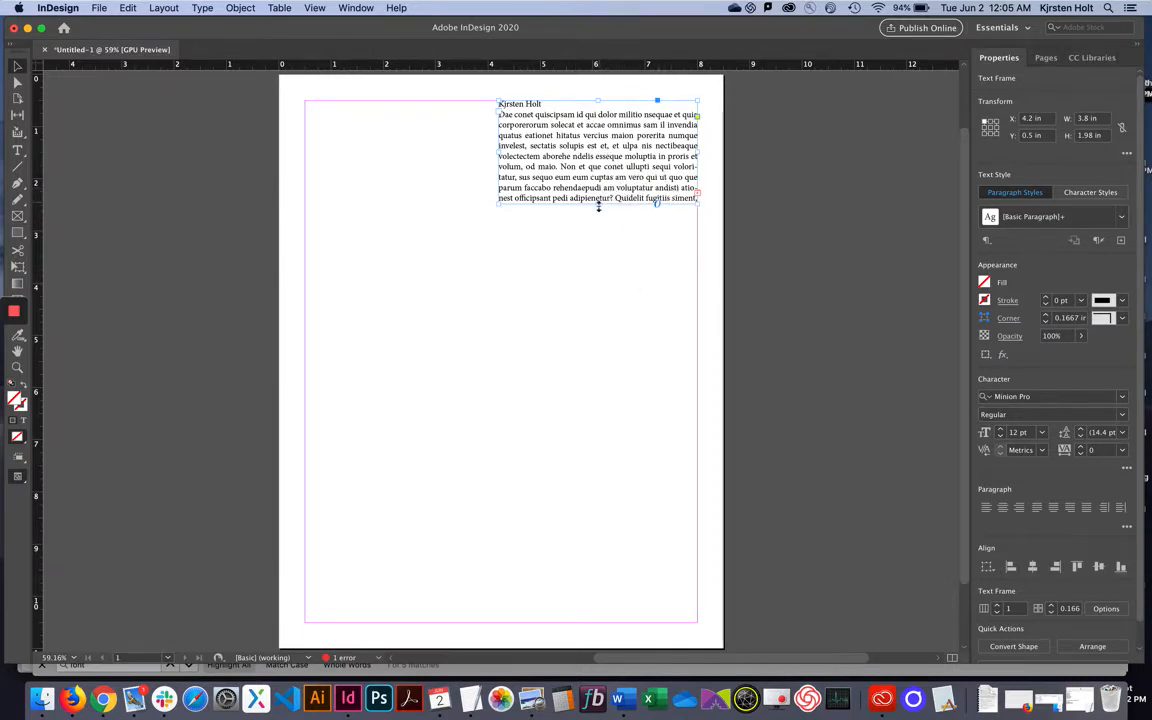
{"action": "left_click_drag", "start_coordinate": [597, 200], "coordinate": [607, 242]}
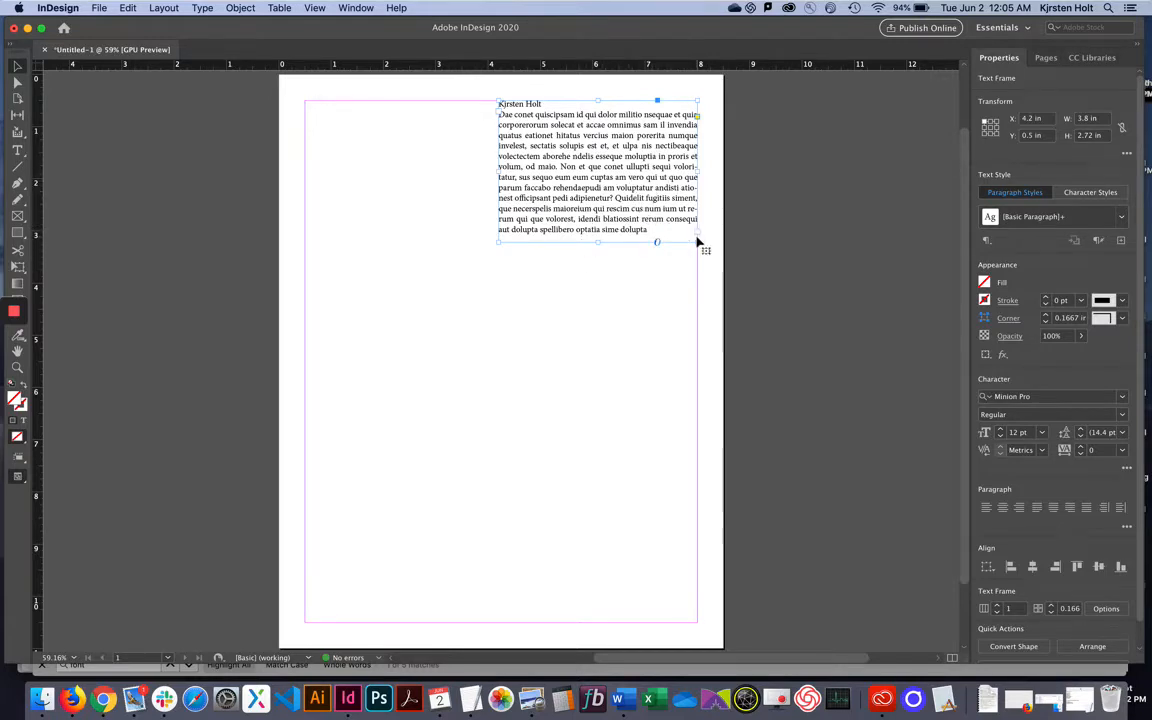
{"action": "double_click", "coordinate": [612, 199]}
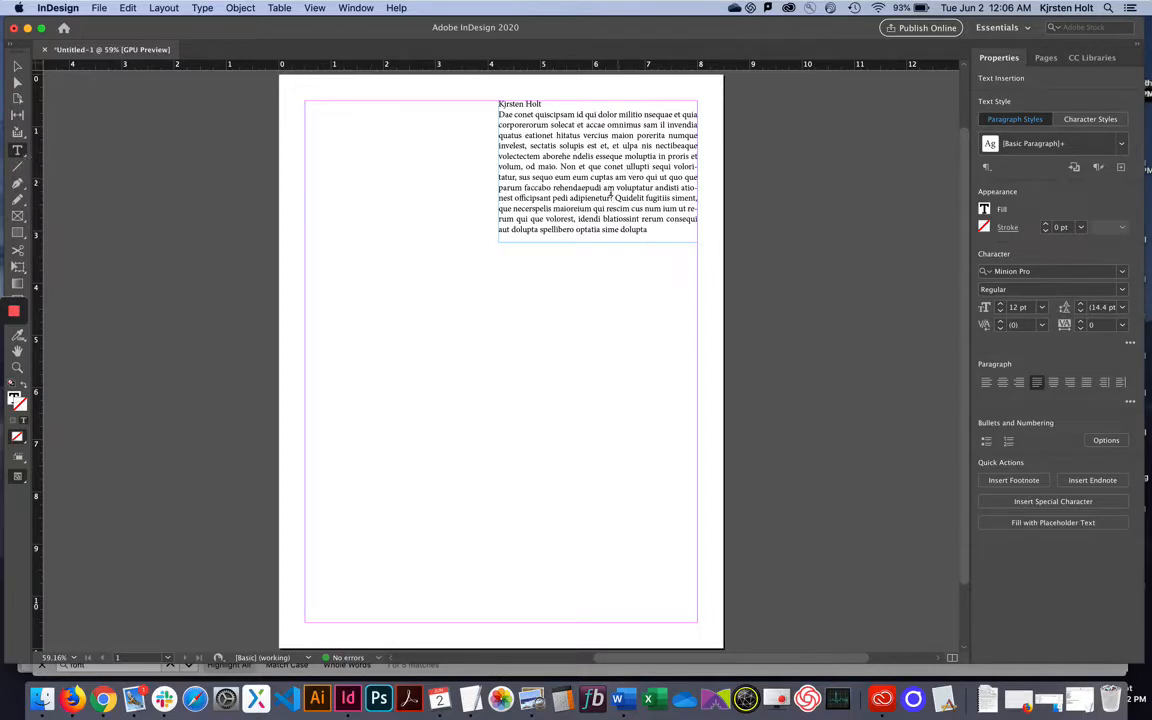
{"action": "left_click_drag", "start_coordinate": [620, 198], "coordinate": [567, 175]}
{"action": "left_click", "coordinate": [639, 207]}
{"action": "left_click", "coordinate": [567, 175]}
{"action": "left_click", "coordinate": [18, 67]}
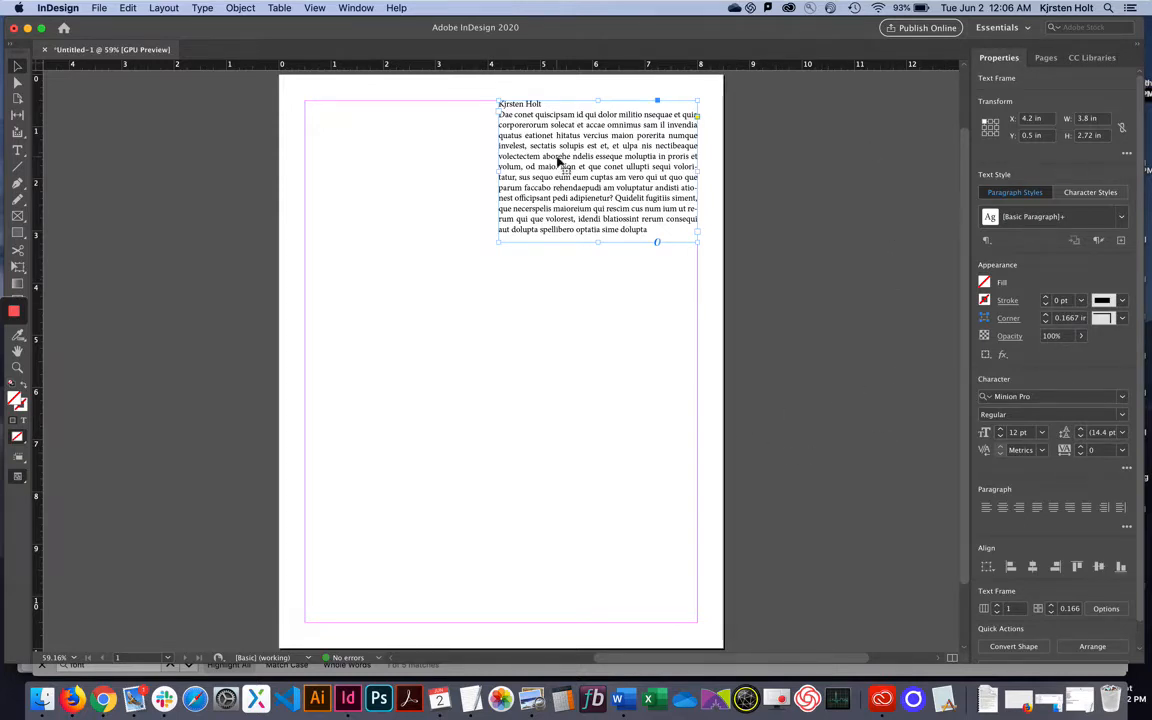
Move the frame to mid-page (X 2.22 in, Y 3.53 in) and fill it with C=0 M=0 Y=100 K=0 yellow.
{"action": "left_click_drag", "start_coordinate": [598, 147], "coordinate": [494, 305]}
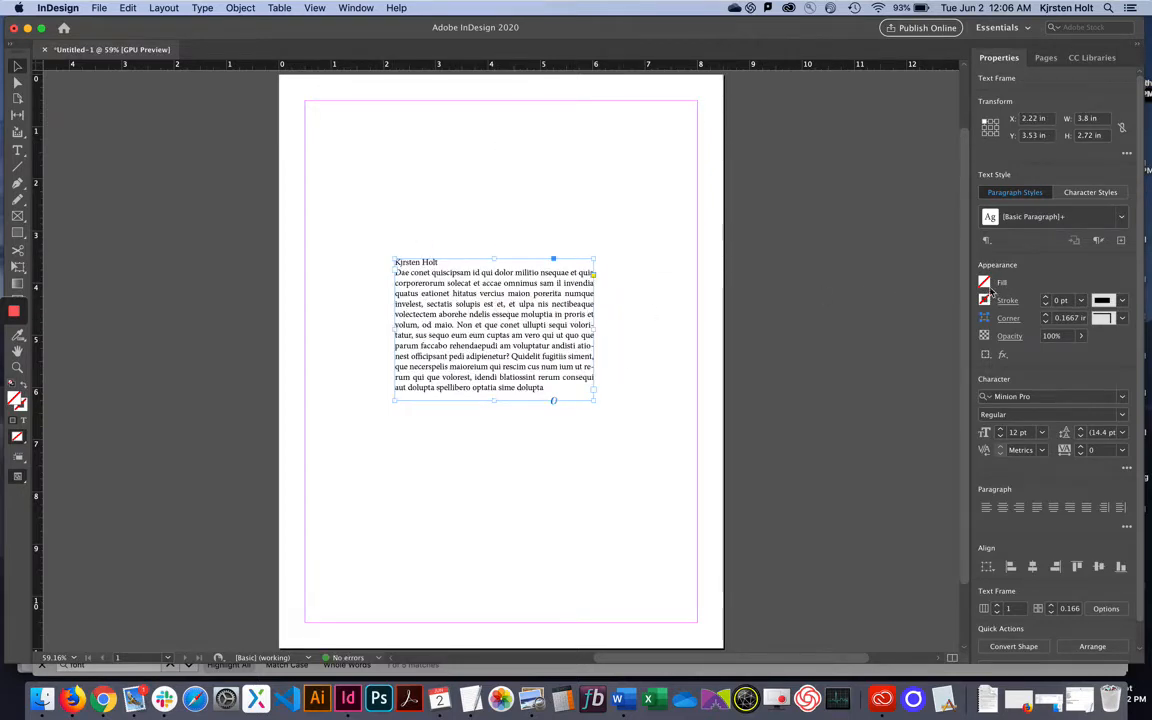
{"action": "left_click", "coordinate": [985, 283]}
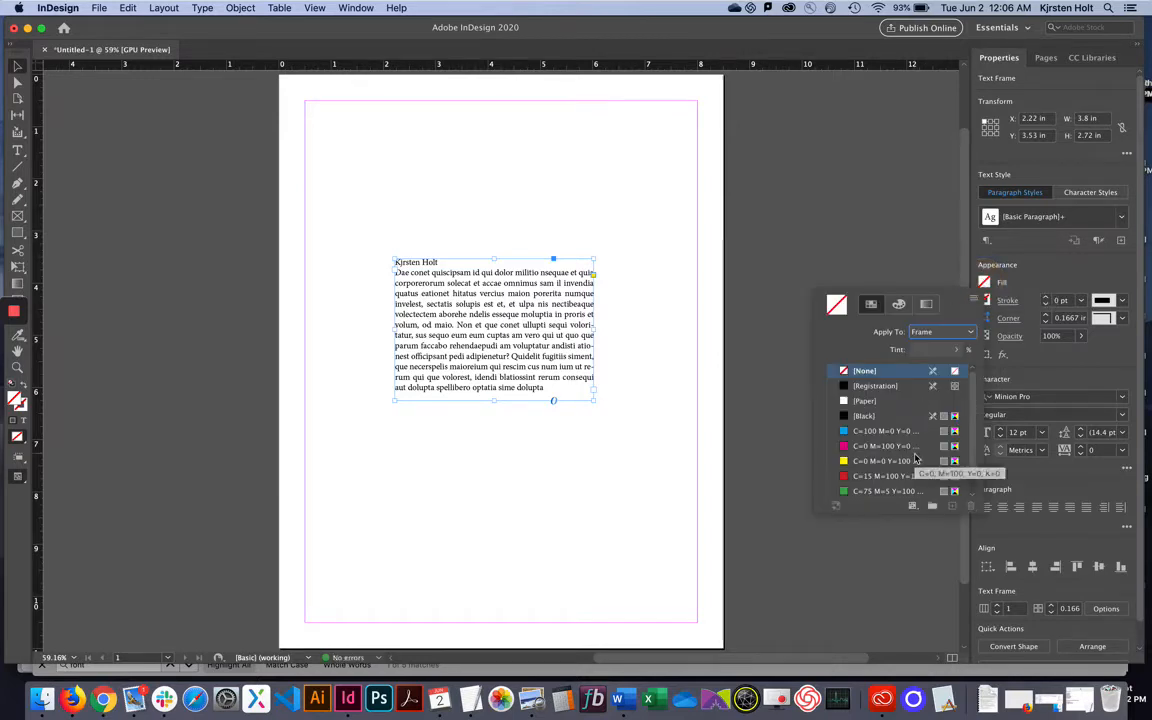
{"action": "scroll", "coordinate": [910, 455], "scroll_direction": "down", "scroll_amount": 1}
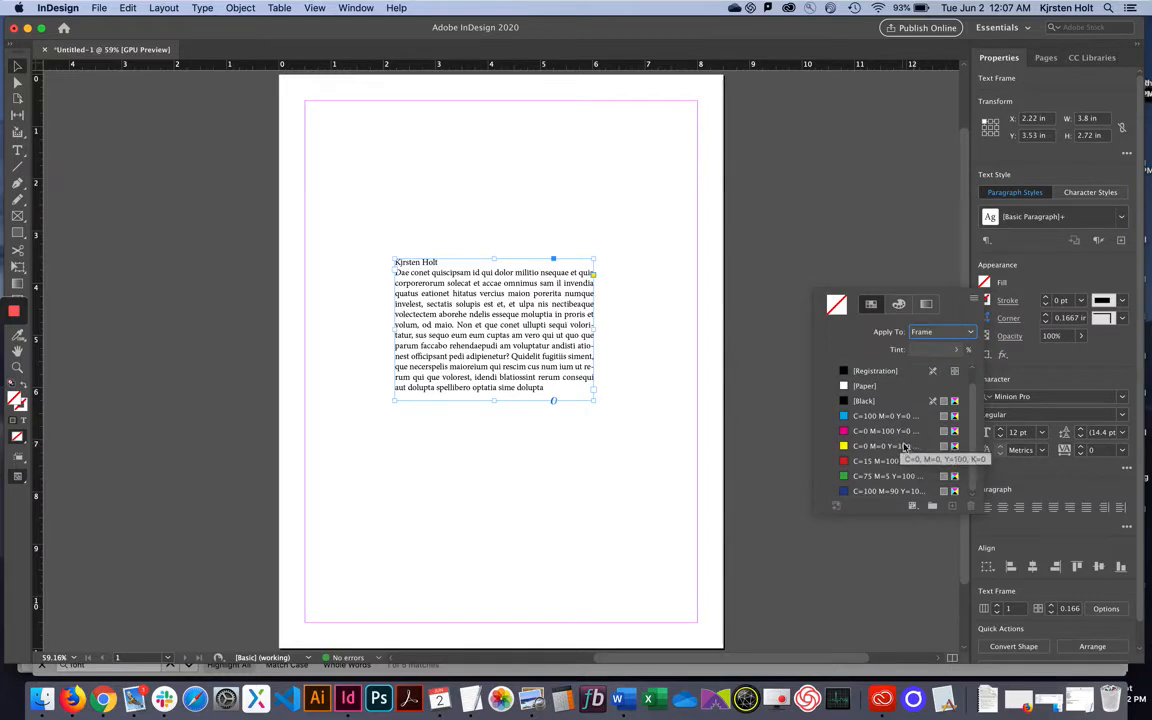
{"action": "left_click", "coordinate": [903, 446]}
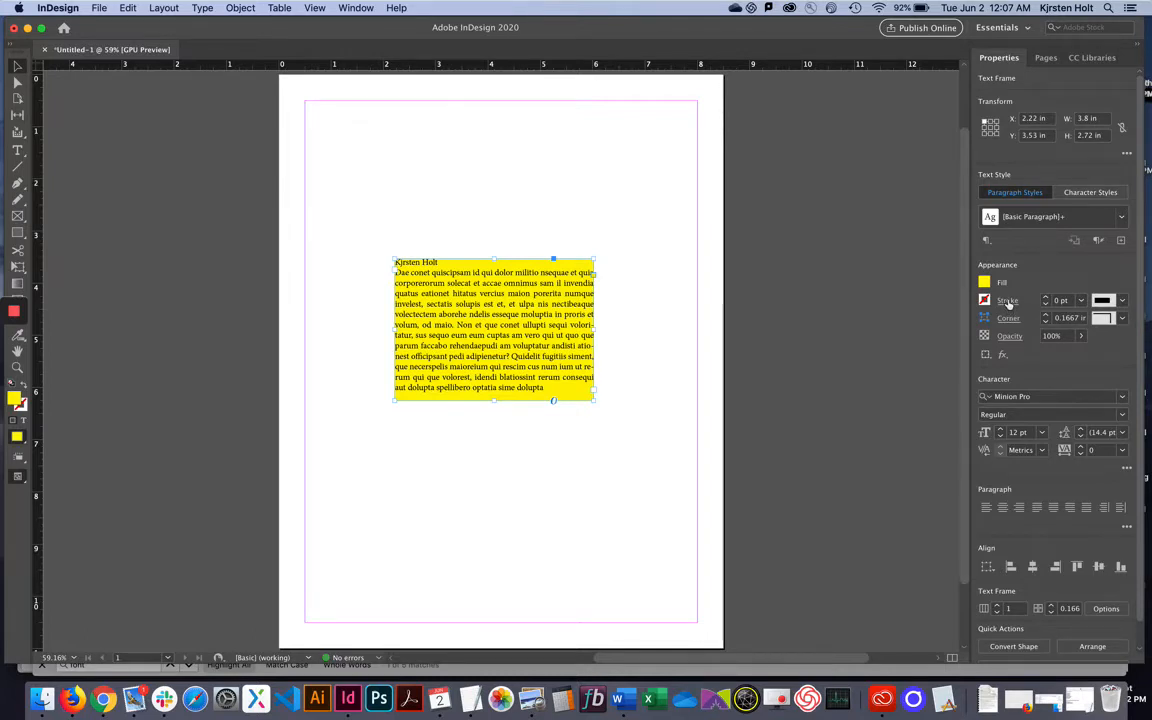
Set the frame's stroke weight to 5 pt.
{"action": "left_click", "coordinate": [1008, 301]}
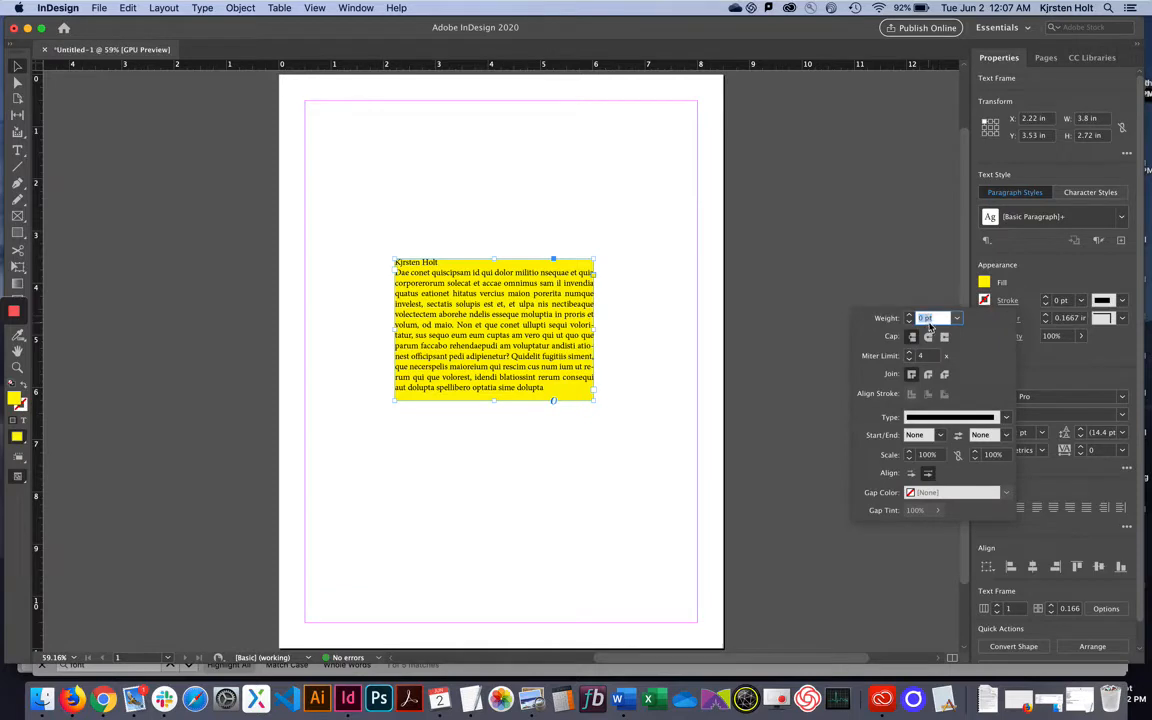
{"action": "left_click", "coordinate": [909, 316]}
{"action": "left_click", "coordinate": [909, 316]}
{"action": "left_click", "coordinate": [909, 316]}
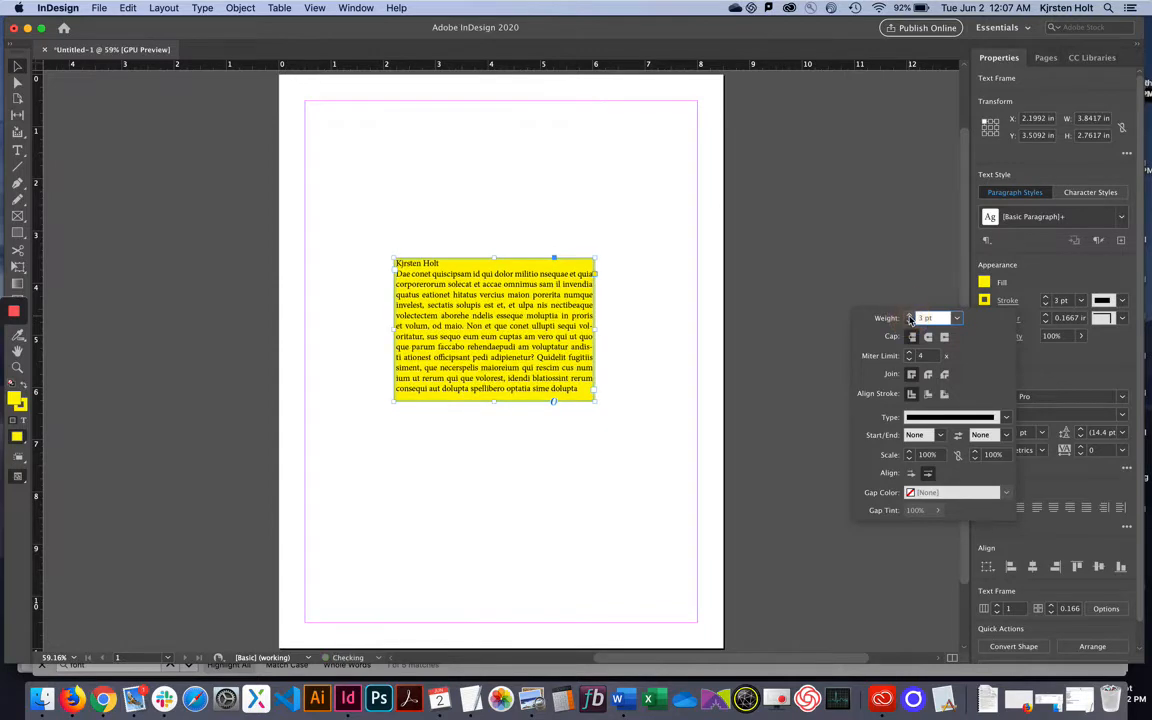
{"action": "left_click", "coordinate": [909, 316]}
{"action": "left_click", "coordinate": [909, 316]}
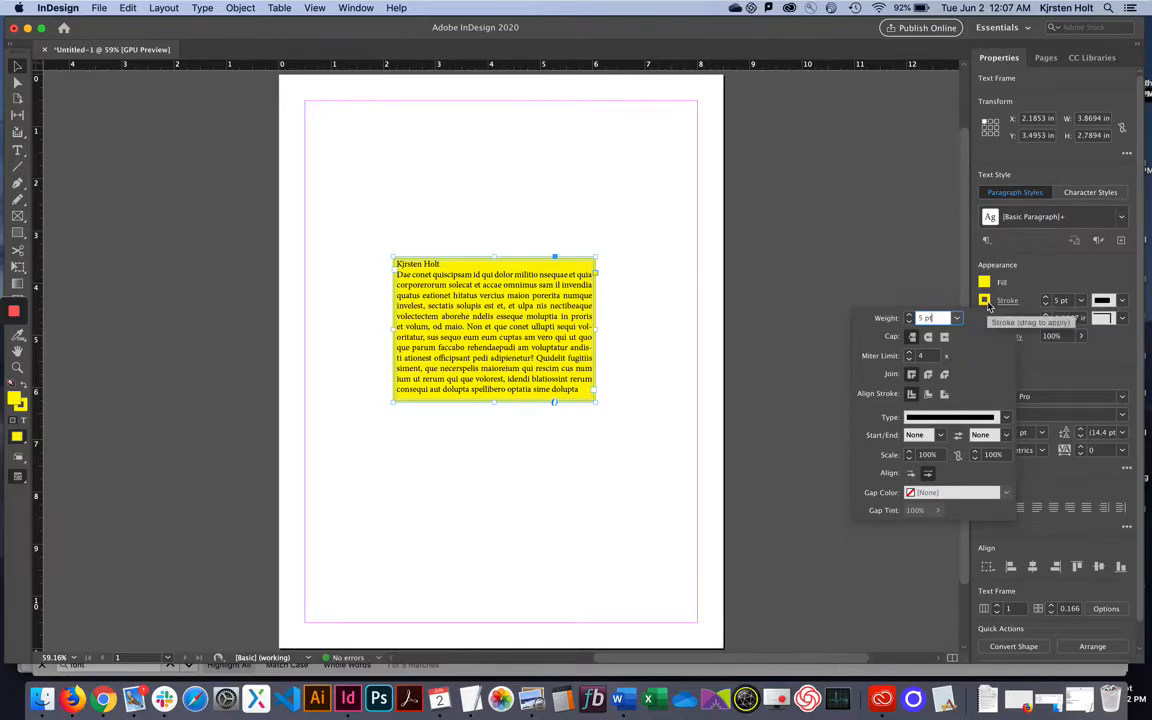
{"action": "left_click", "coordinate": [985, 302]}
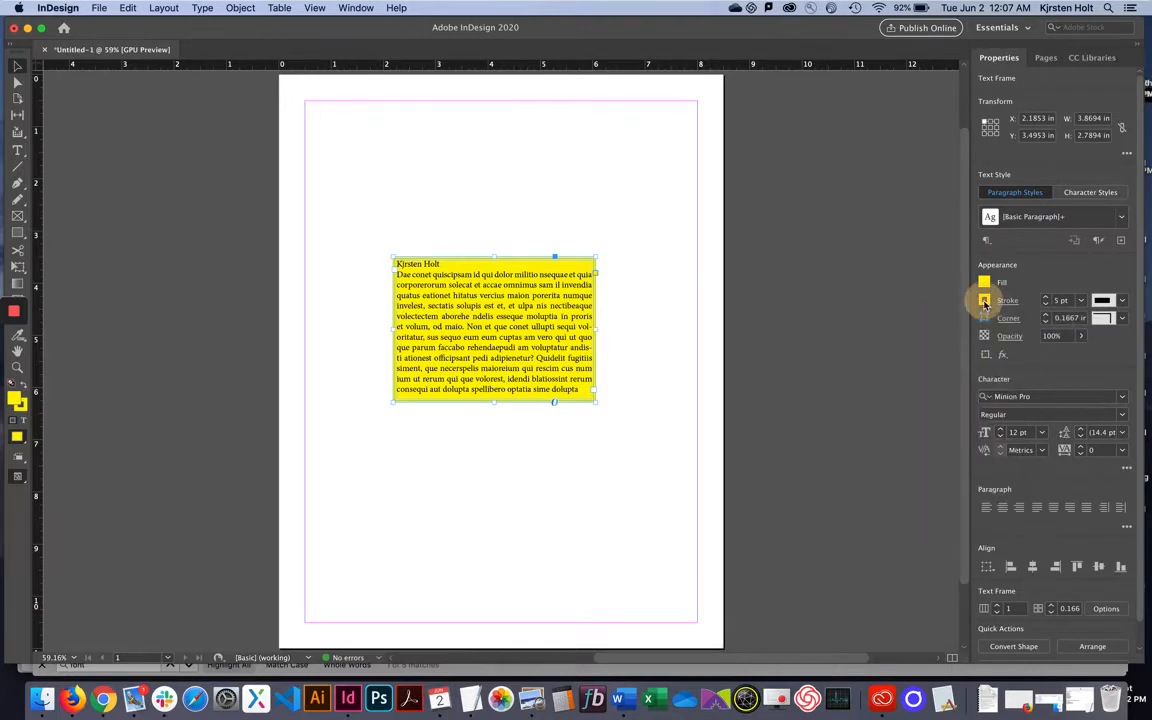
Colour the frame's stroke with the C=0 M=100 magenta swatch.
{"action": "left_click", "coordinate": [985, 302]}
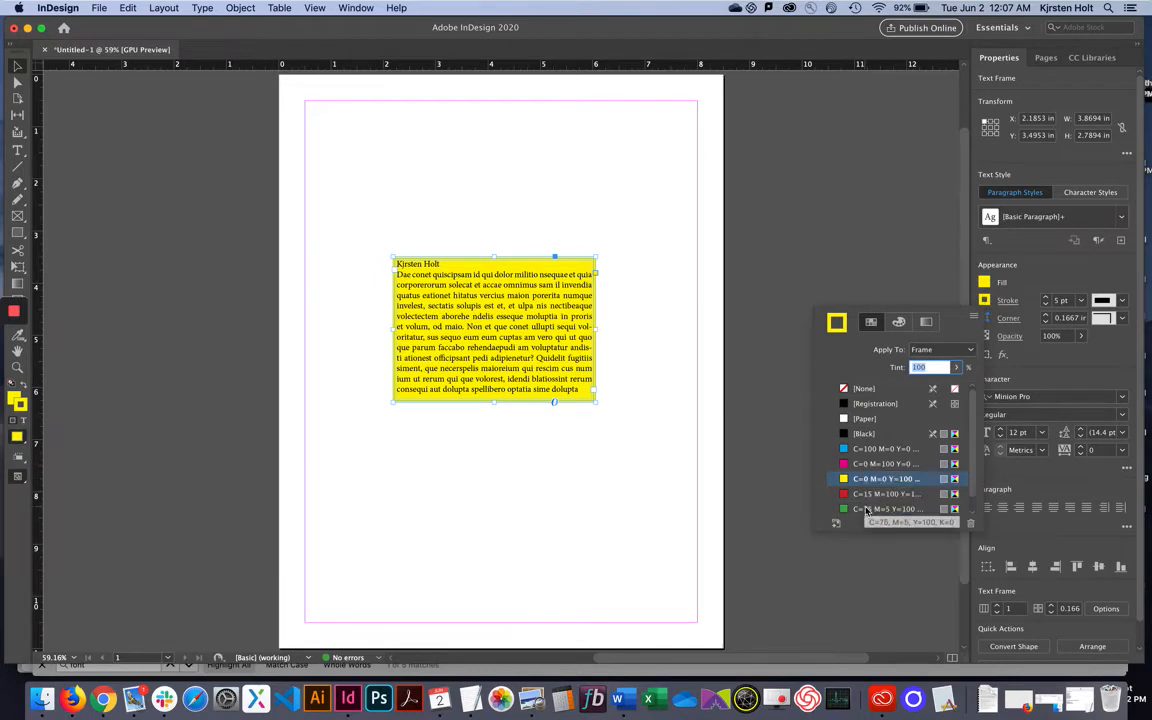
{"action": "left_click", "coordinate": [873, 464]}
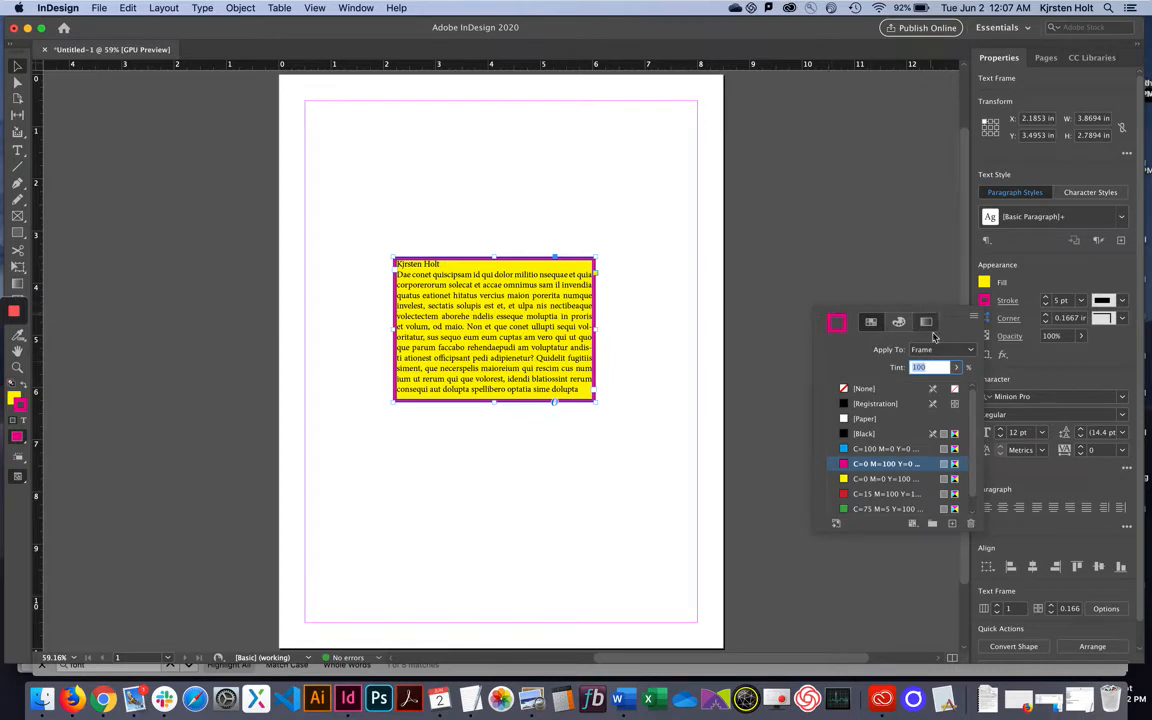
{"action": "scroll", "coordinate": [897, 501], "scroll_direction": "down", "scroll_amount": 1}
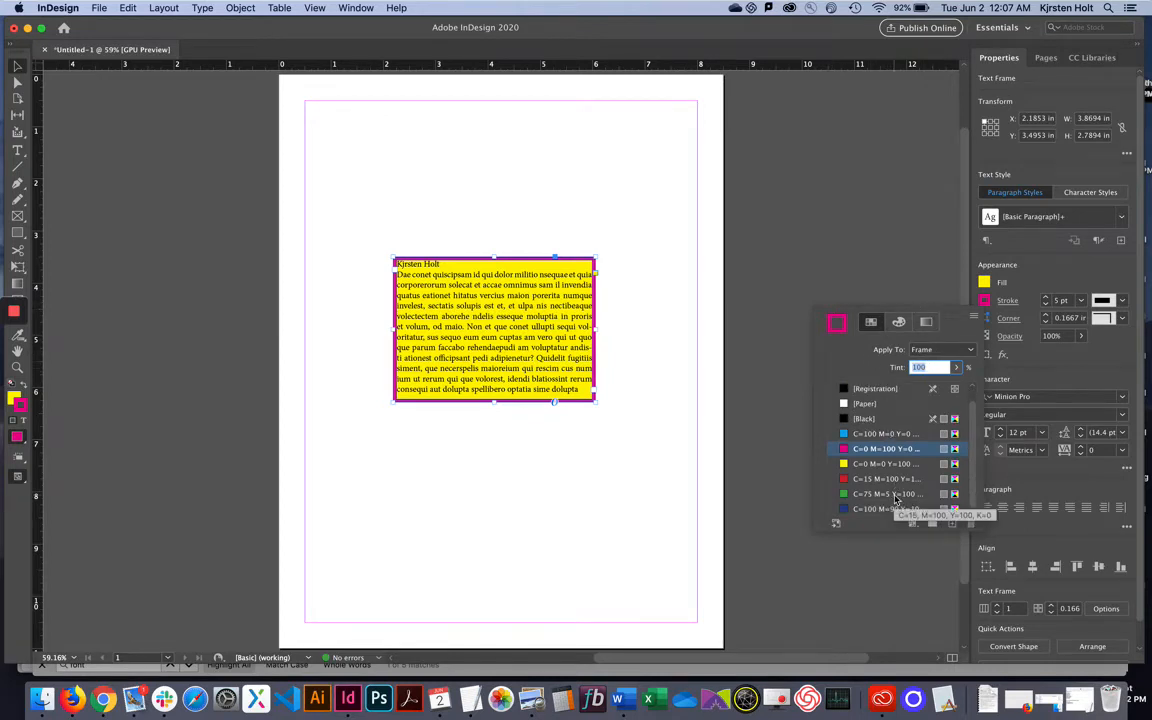
{"action": "scroll", "coordinate": [896, 441], "scroll_direction": "up", "scroll_amount": 1}
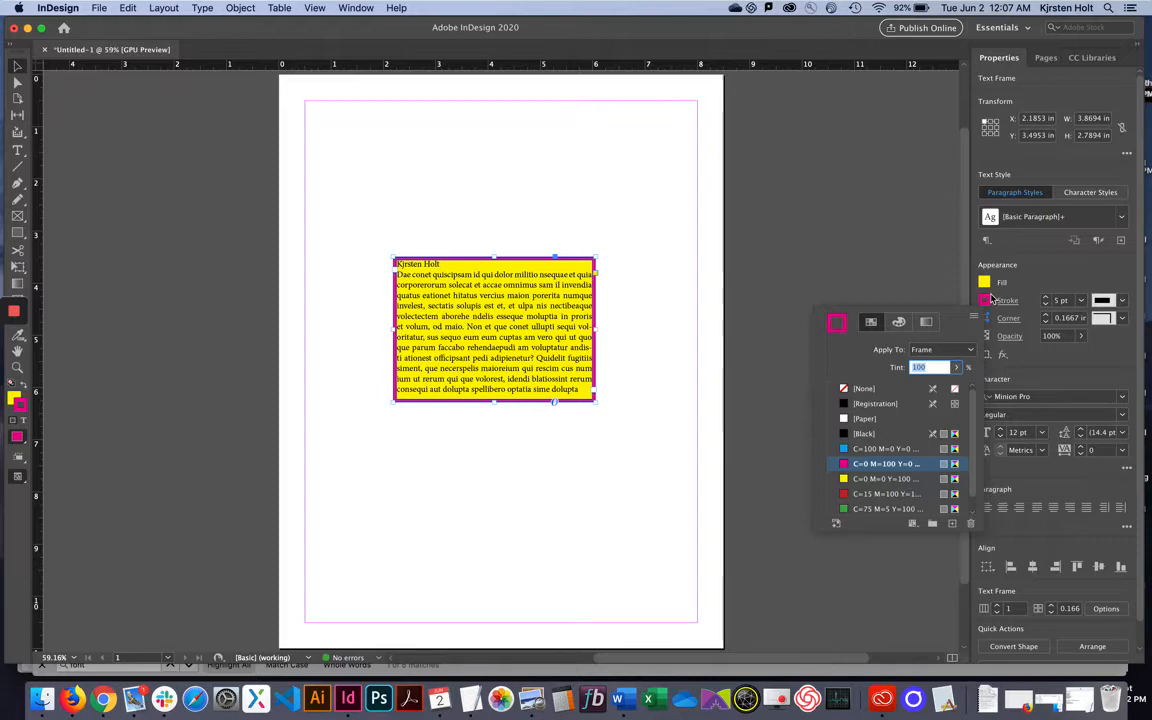
{"action": "left_click", "coordinate": [1047, 278]}
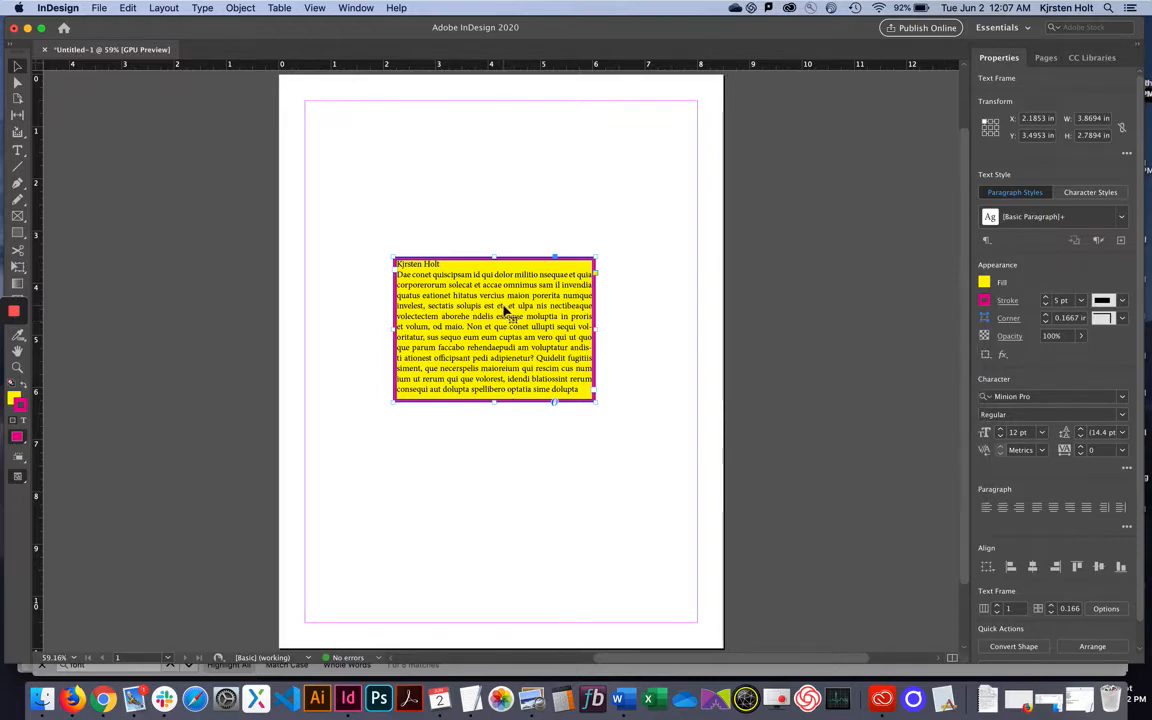
Move the yellow frame to the top of the page and clear the Blackletter font filter.
{"action": "left_click_drag", "start_coordinate": [504, 326], "coordinate": [553, 197]}
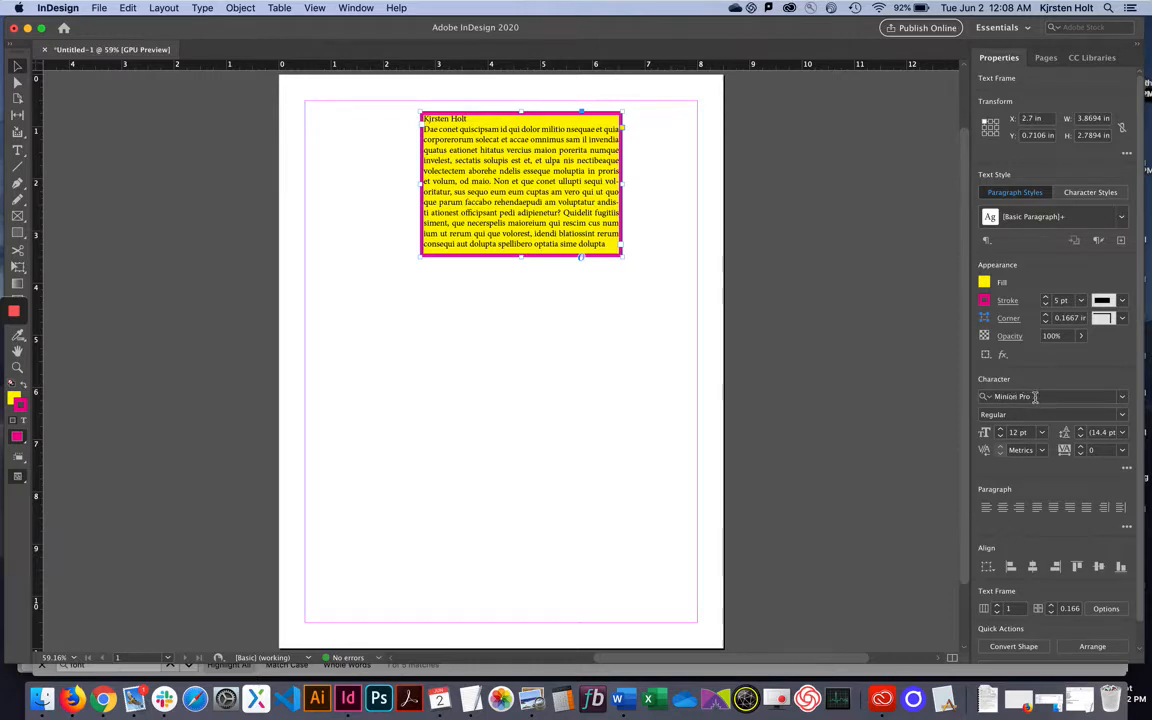
{"action": "left_click", "coordinate": [1123, 398]}
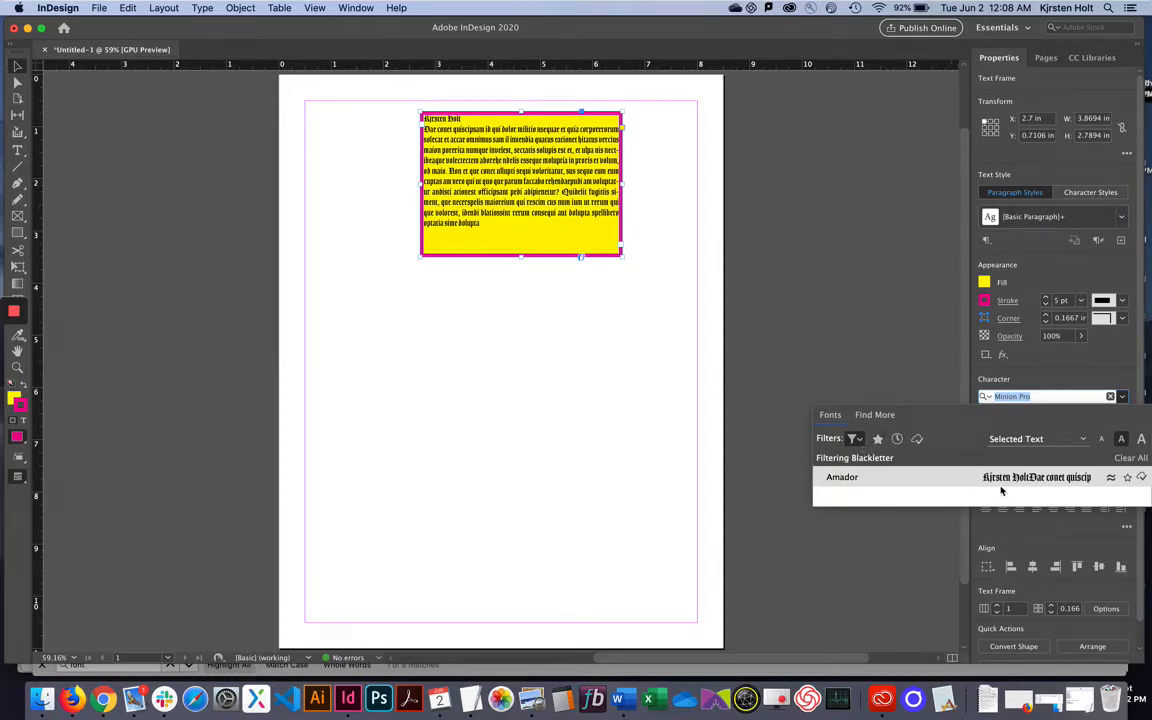
{"action": "left_click", "coordinate": [855, 440]}
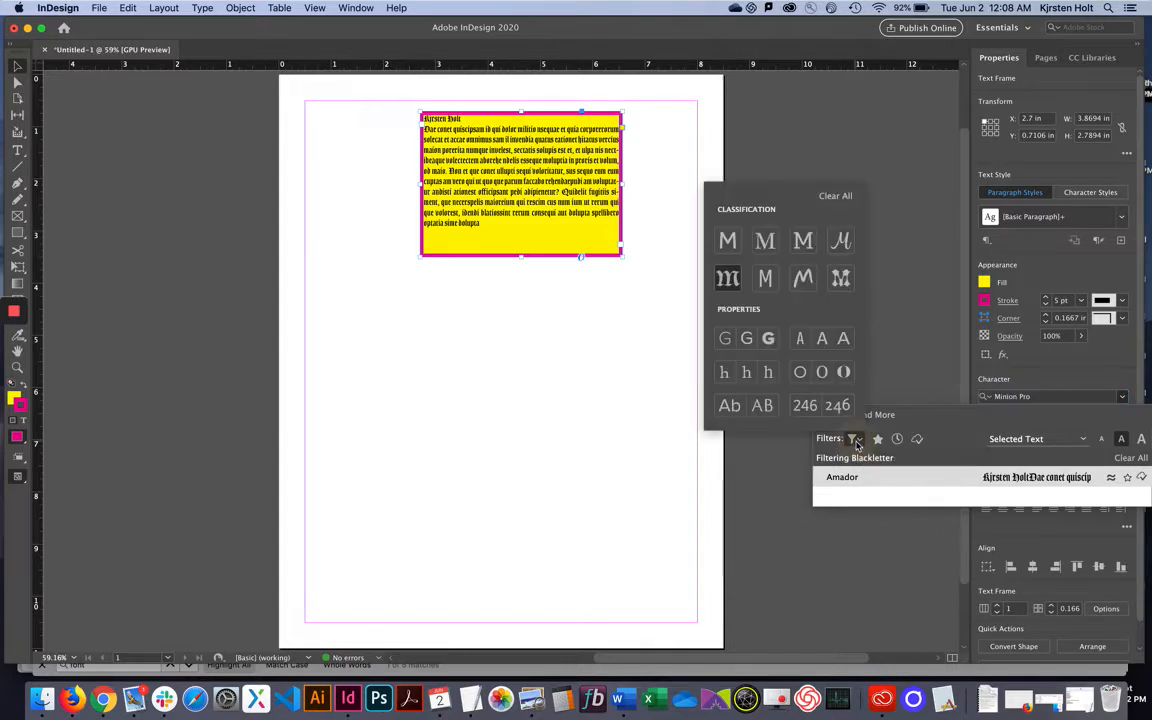
{"action": "left_click", "coordinate": [845, 194]}
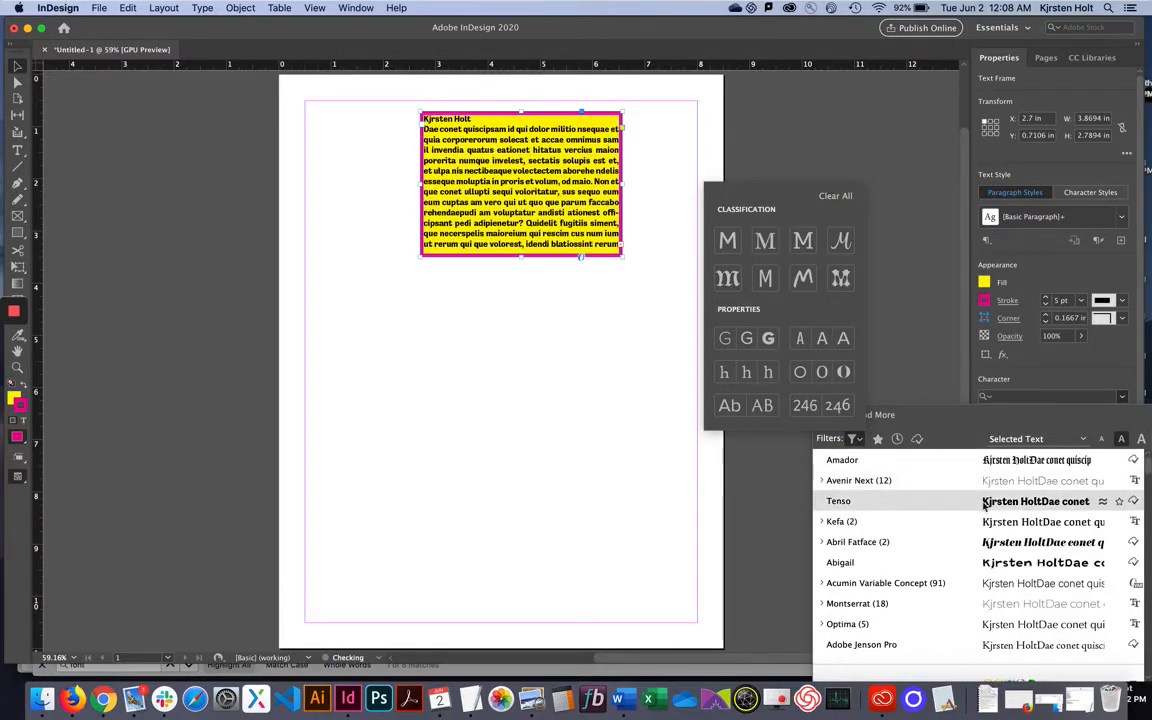
{"action": "left_click", "coordinate": [990, 504]}
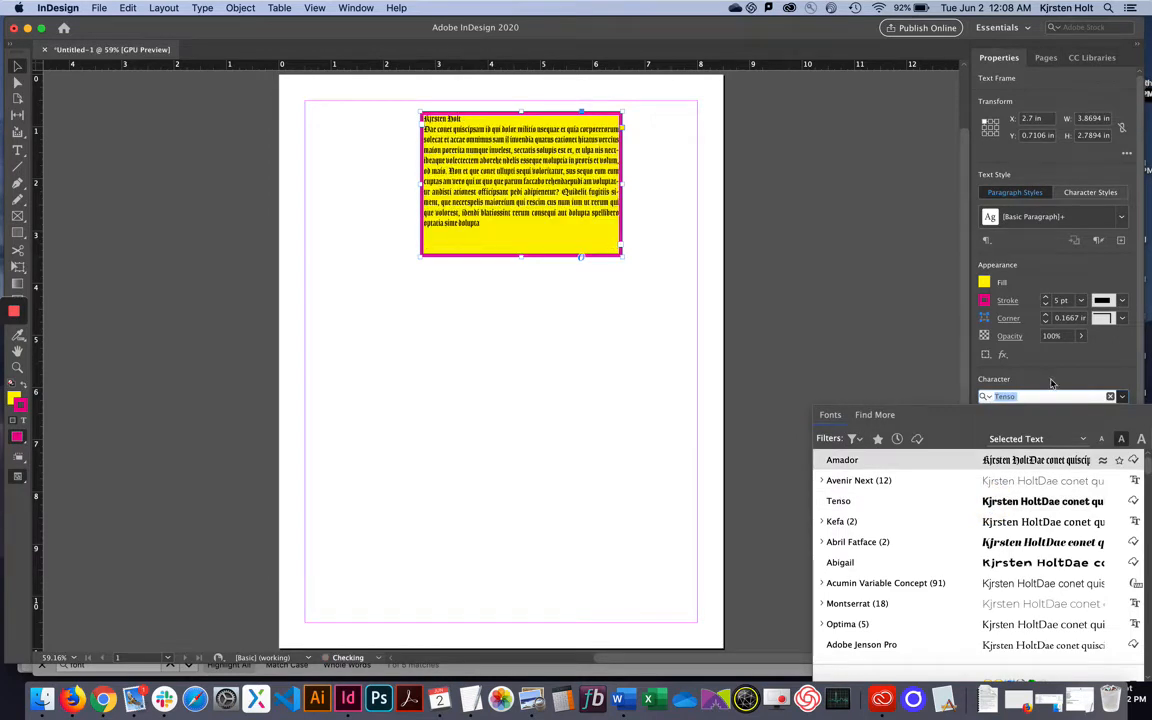
{"action": "key", "text": "Escape"}
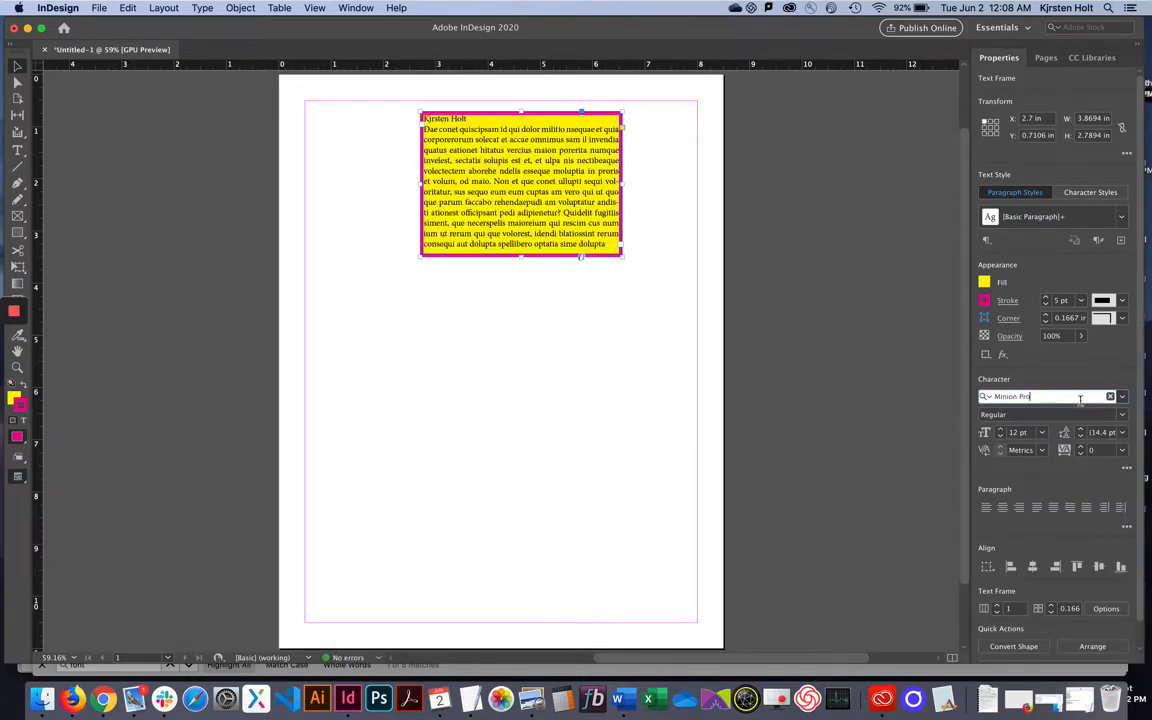
Set the frame's text to Tenso Bold 12 pt.
{"action": "left_click", "coordinate": [1078, 397]}
{"action": "type", "text": "Tes"}
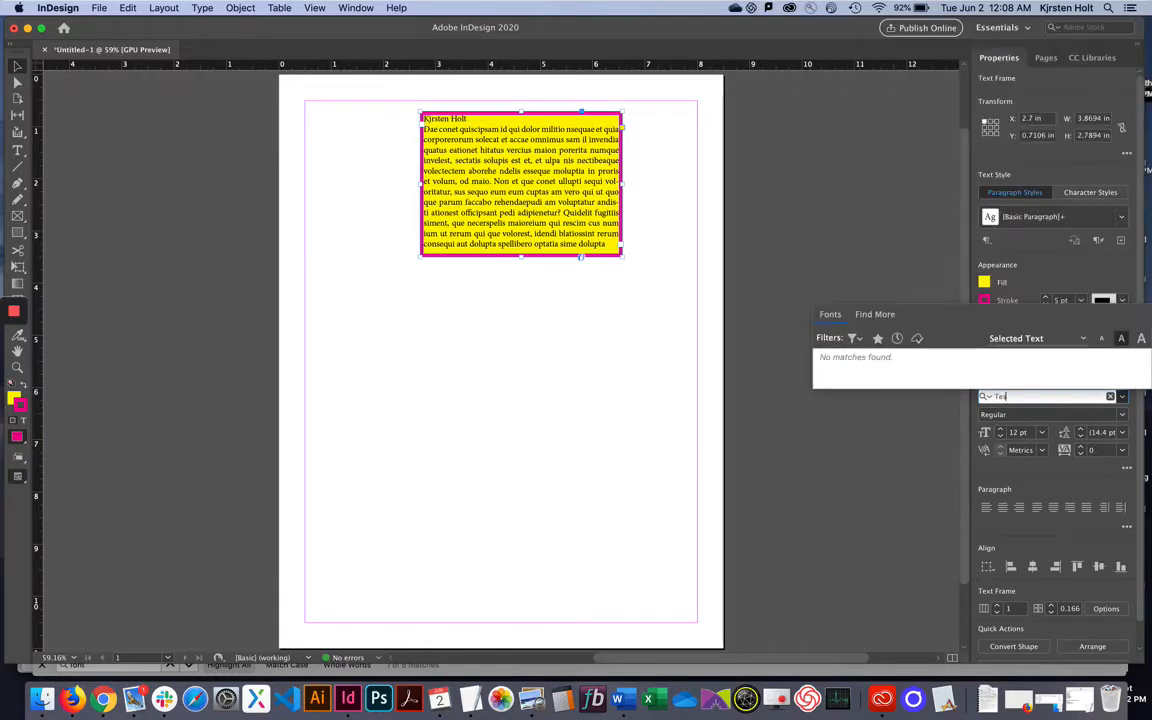
{"action": "key", "text": "BackSpace"}
{"action": "type", "text": "n"}
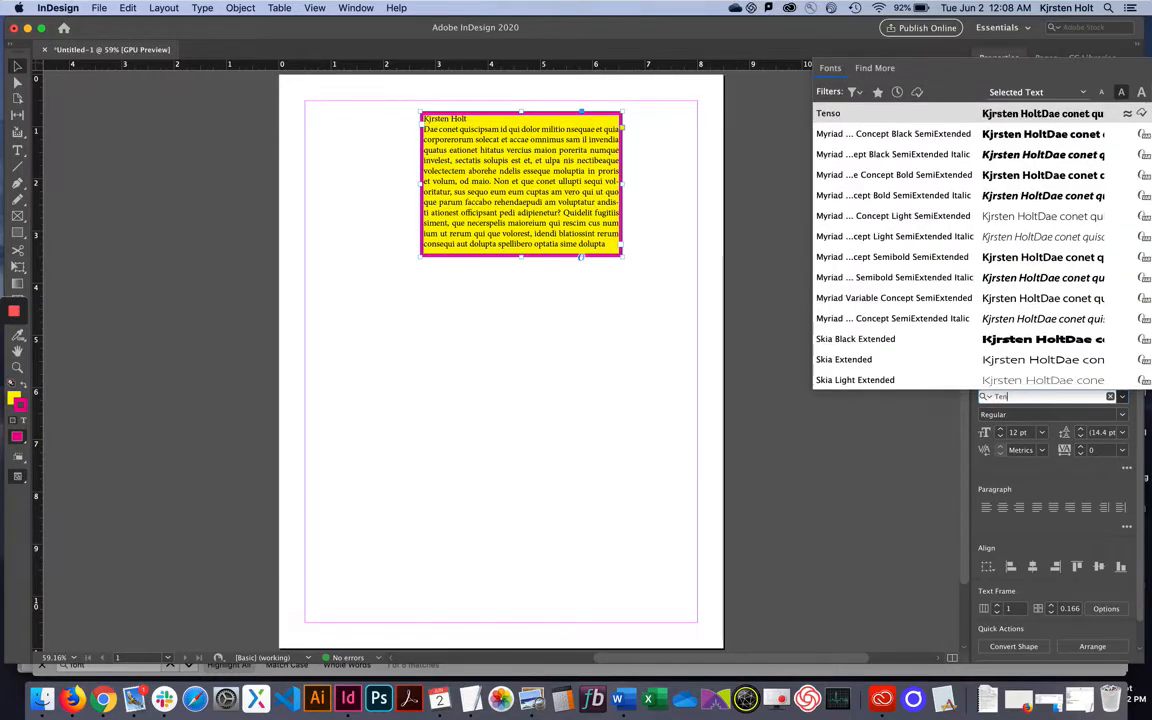
{"action": "type", "text": "s"}
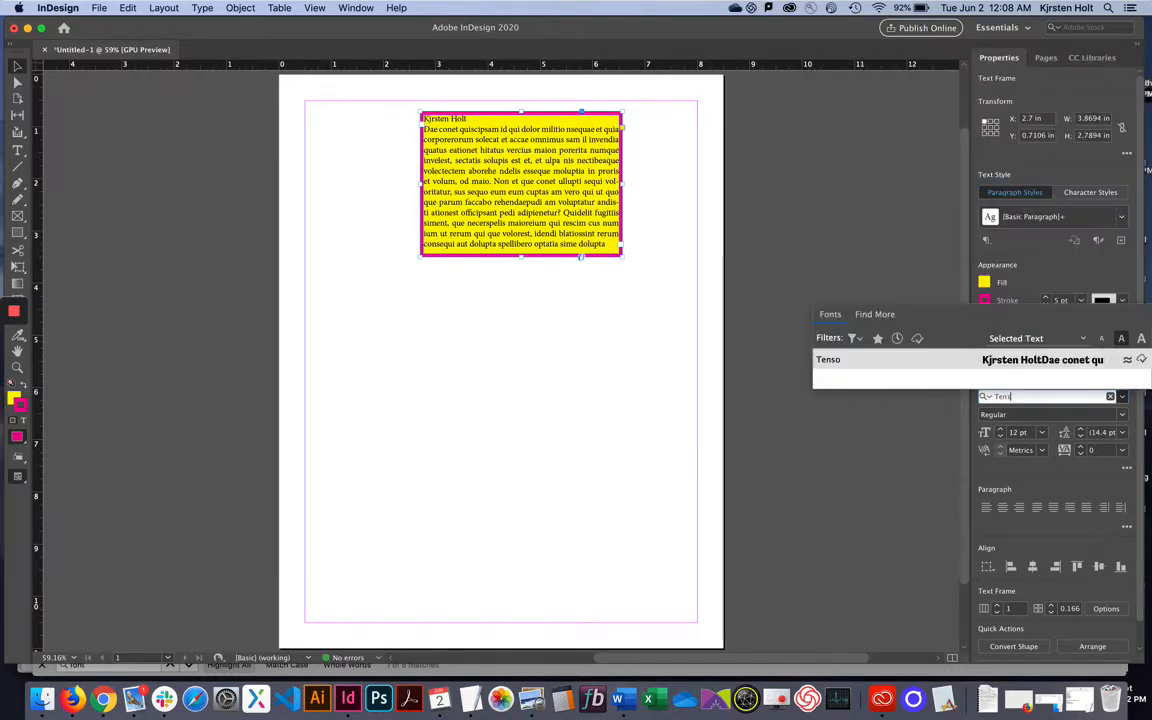
{"action": "left_click", "coordinate": [1108, 360]}
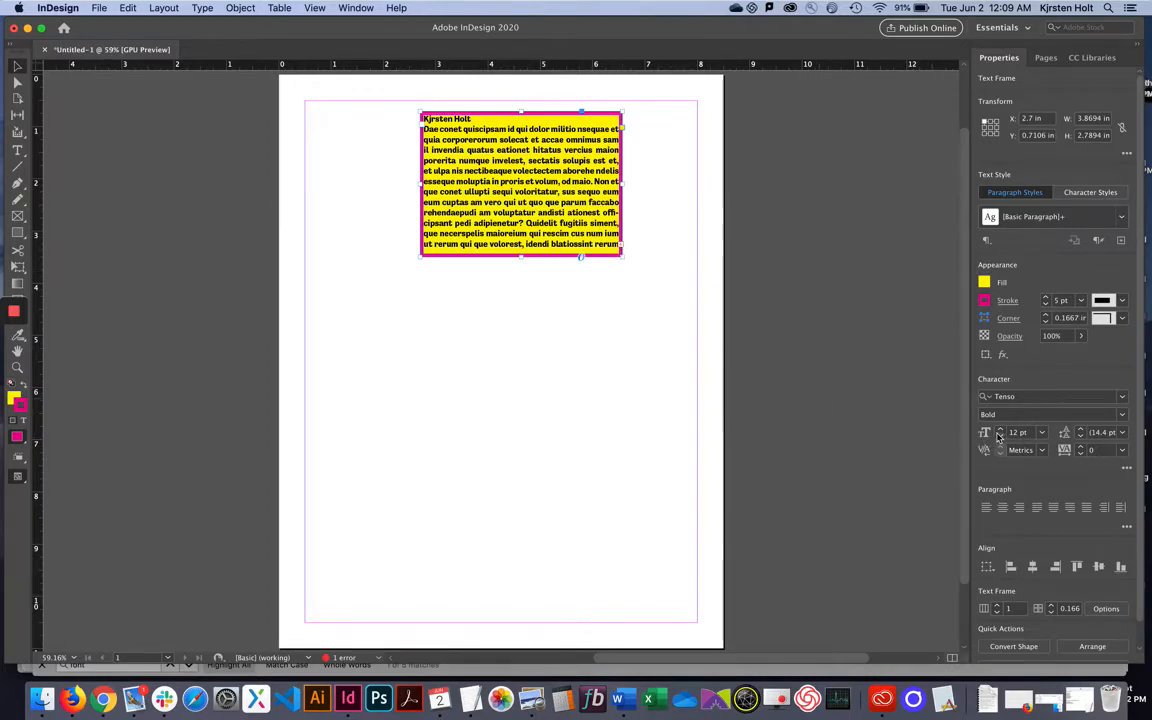
Set the frame text to 24 pt and stretch the frame down to about 6.17 in tall.
{"action": "left_click", "coordinate": [1041, 432]}
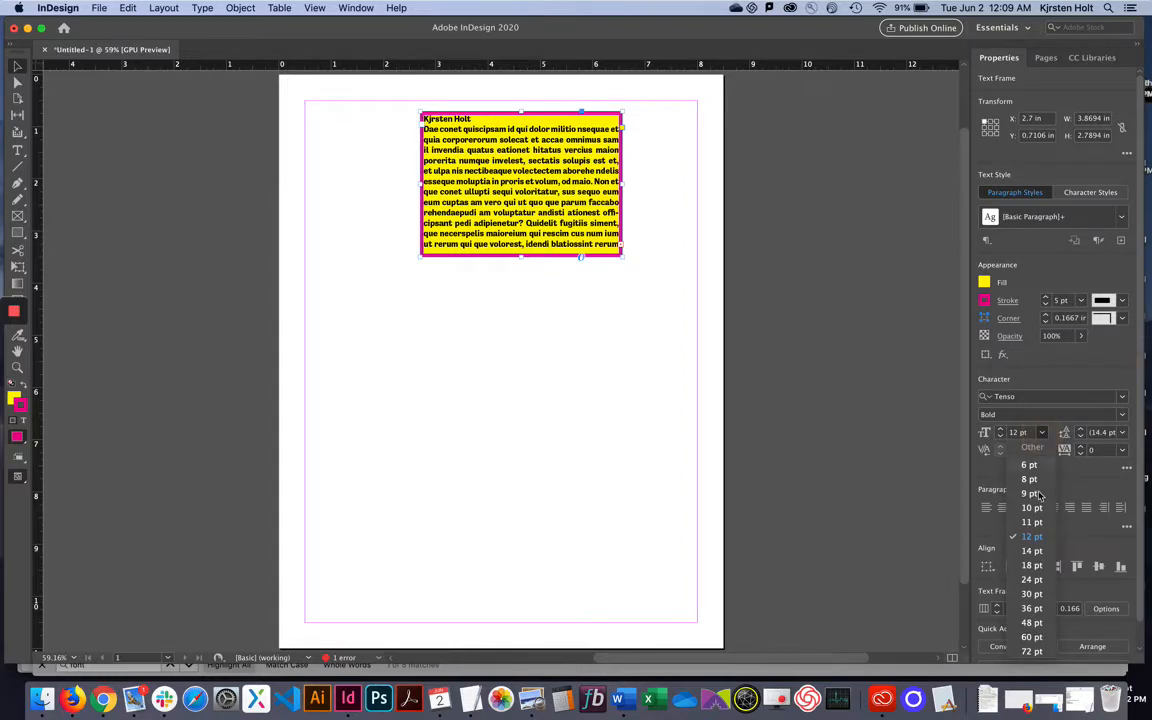
{"action": "left_click", "coordinate": [1033, 582]}
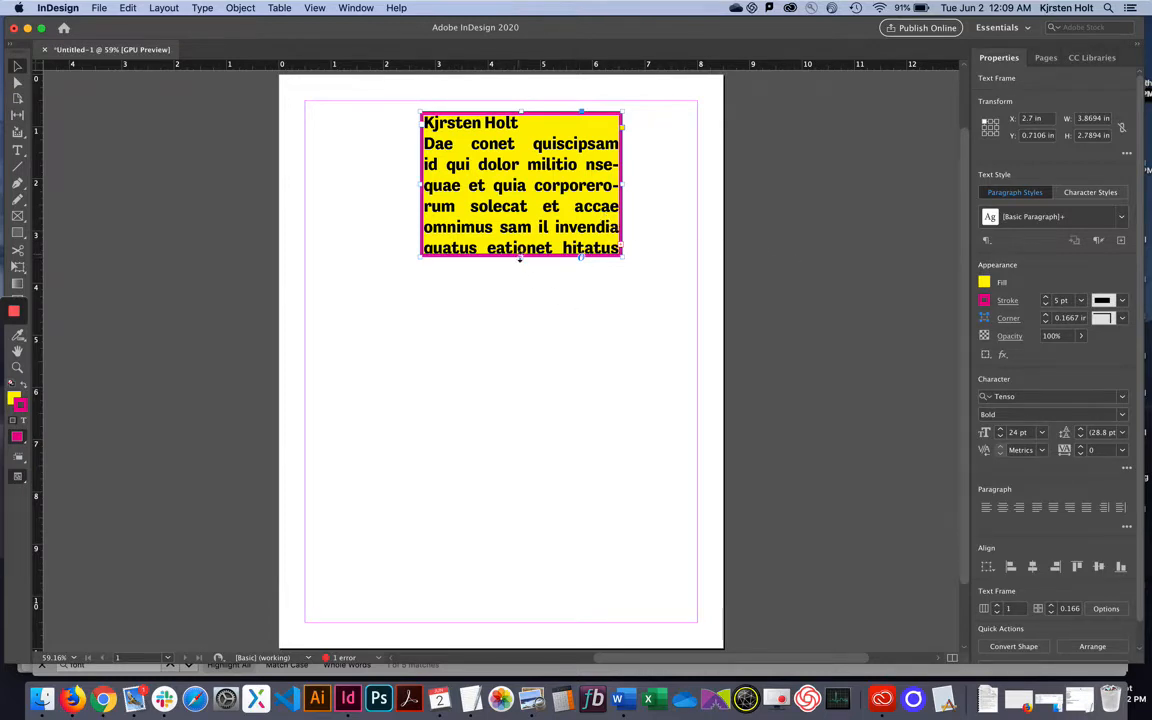
{"action": "left_click_drag", "start_coordinate": [520, 258], "coordinate": [515, 436]}
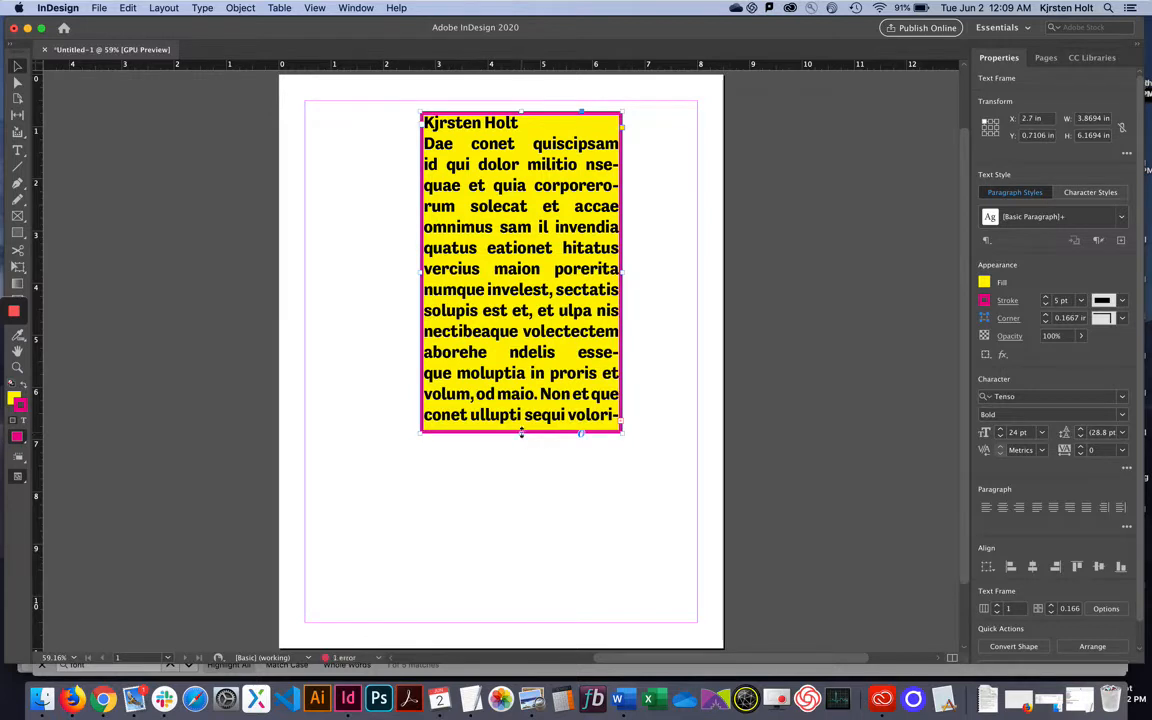
Delete the placeholder text from 'militio', then from 'tatur', through to the frame's end.
{"action": "double_click", "coordinate": [510, 289]}
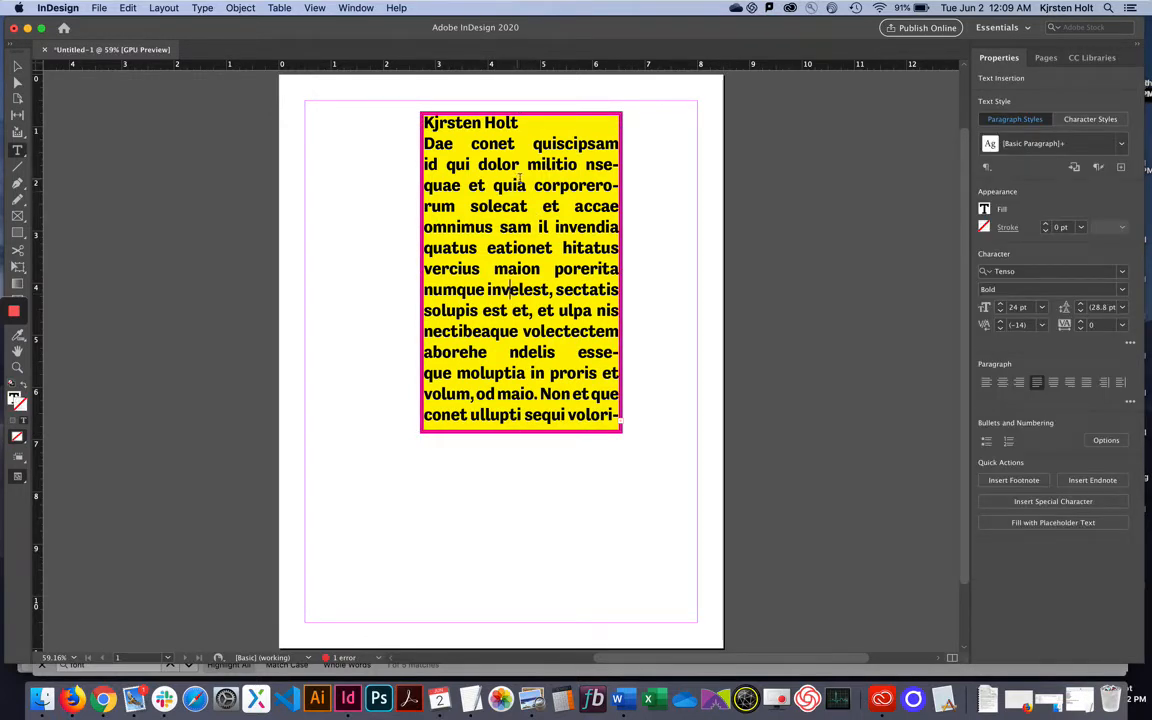
{"action": "left_click_drag", "start_coordinate": [522, 166], "coordinate": [617, 414]}
{"action": "key", "text": "BackSpace"}
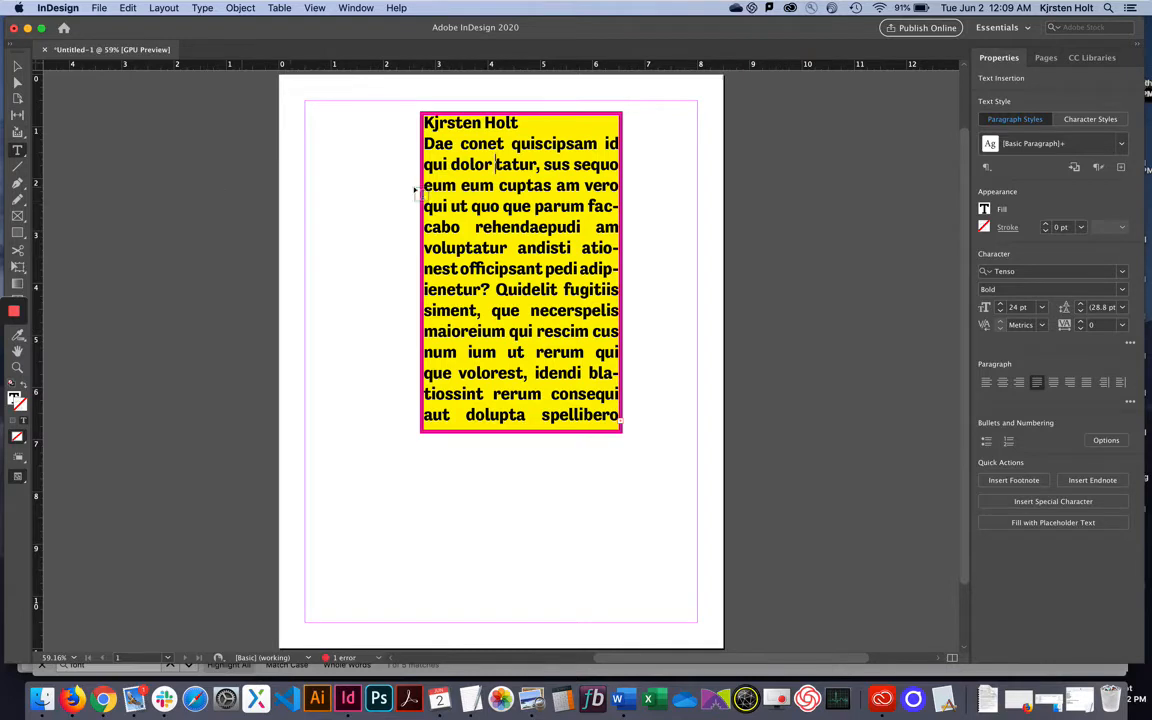
{"action": "left_click_drag", "start_coordinate": [497, 164], "coordinate": [617, 417]}
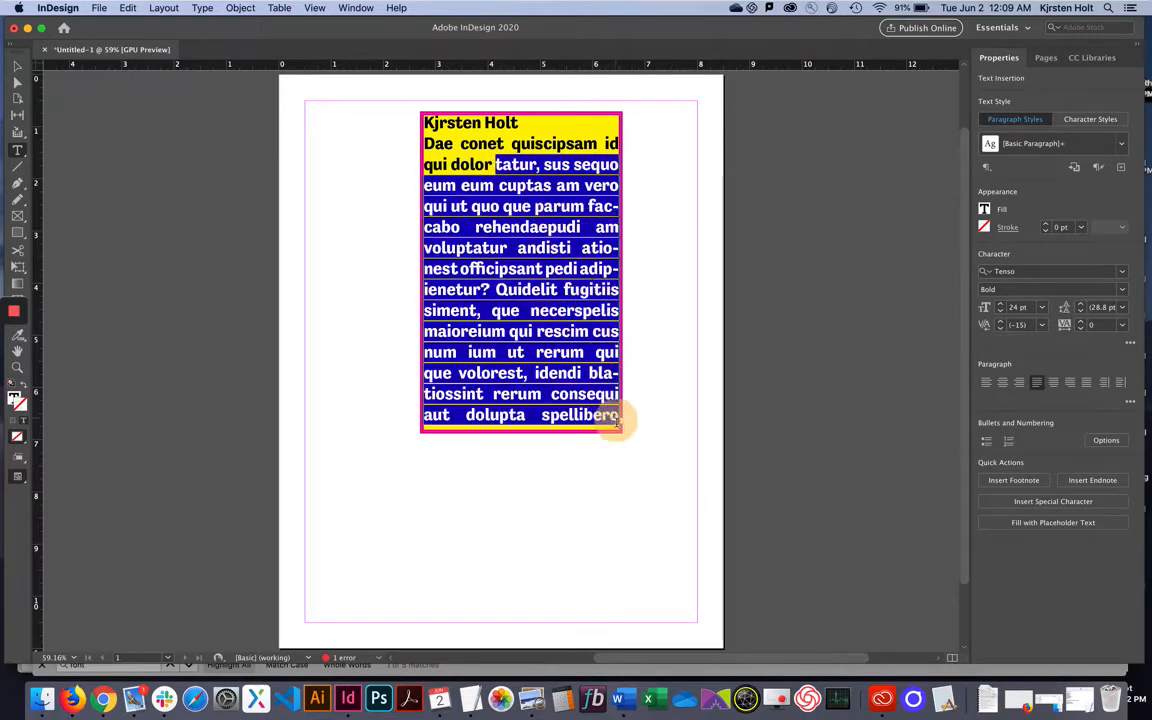
{"action": "key", "text": "BackSpace"}
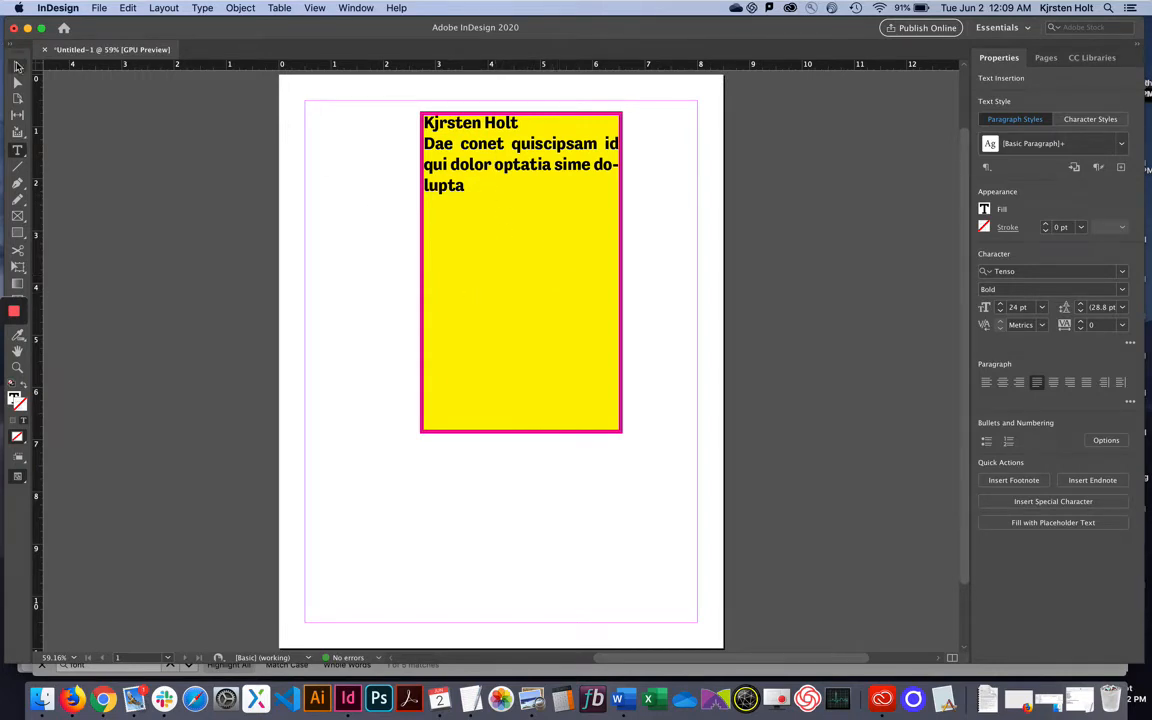
Move the yellow frame to X 0.5 in, Y 2.625 in and narrow it to 1.625 in wide.
{"action": "left_click", "coordinate": [18, 66]}
{"action": "left_click_drag", "start_coordinate": [564, 251], "coordinate": [454, 350]}
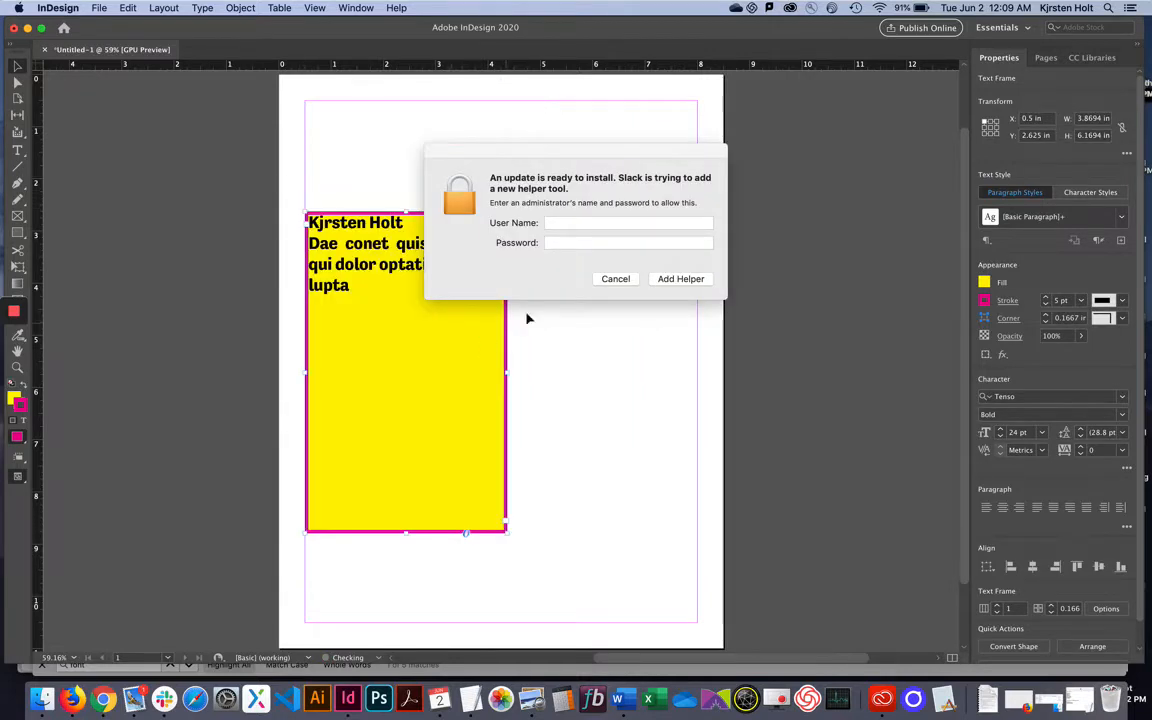
{"action": "left_click", "coordinate": [606, 281]}
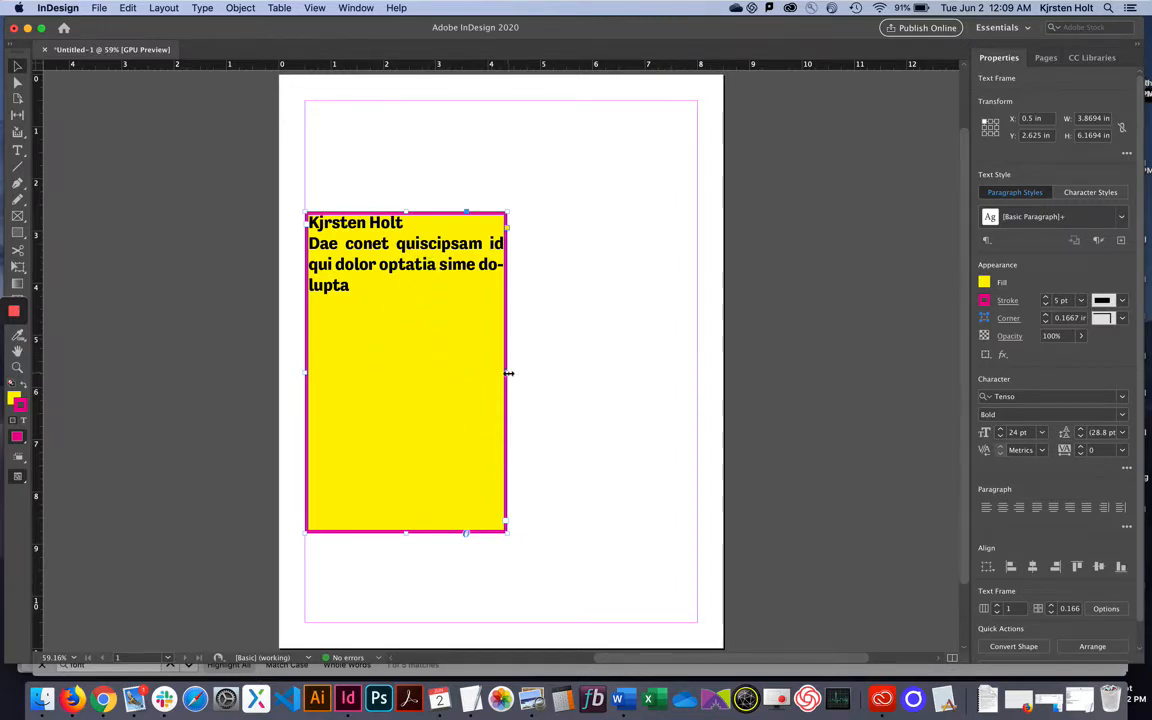
{"action": "left_click_drag", "start_coordinate": [507, 372], "coordinate": [391, 372]}
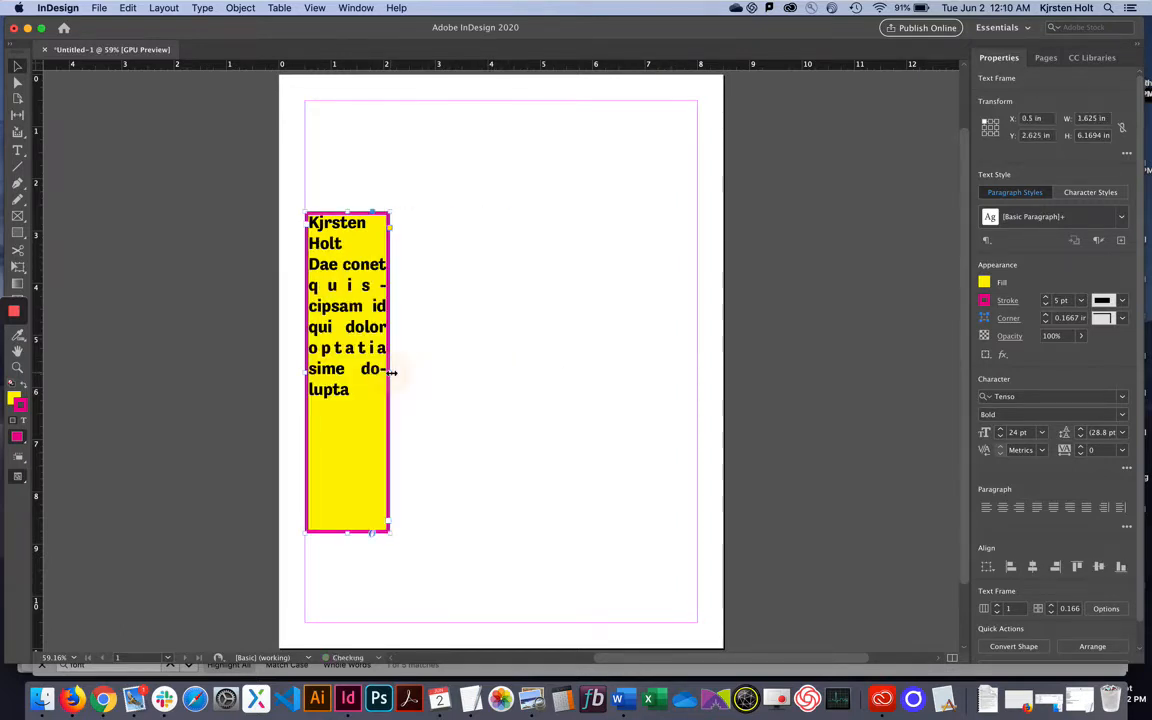
{"action": "left_click", "coordinate": [448, 228]}
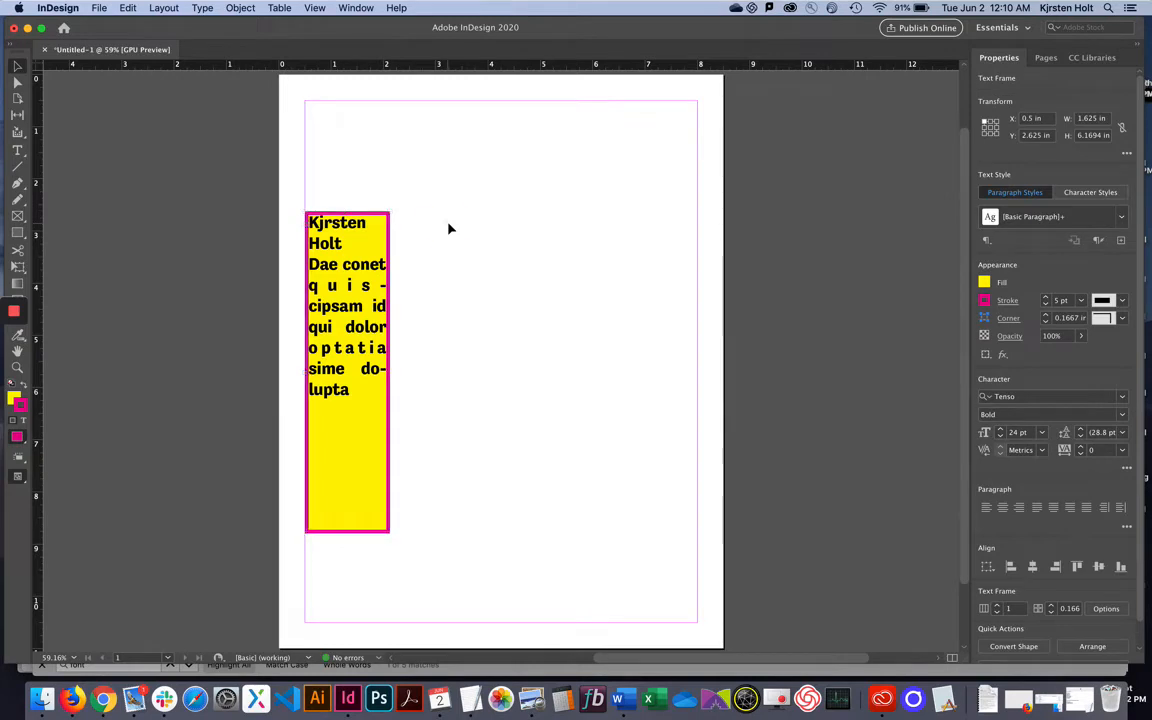
{"action": "left_click", "coordinate": [17, 70]}
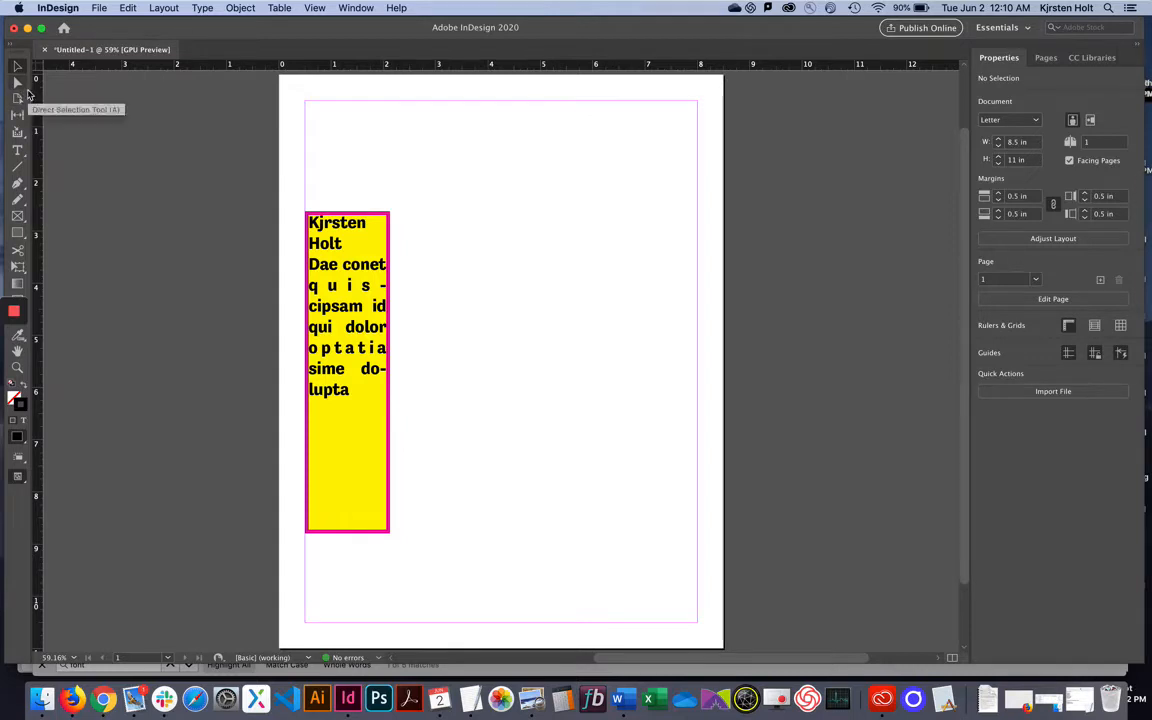
Draw and delete a trial placeholder frame in the upper right, then show the shape tool options.
{"action": "left_click", "coordinate": [17, 217]}
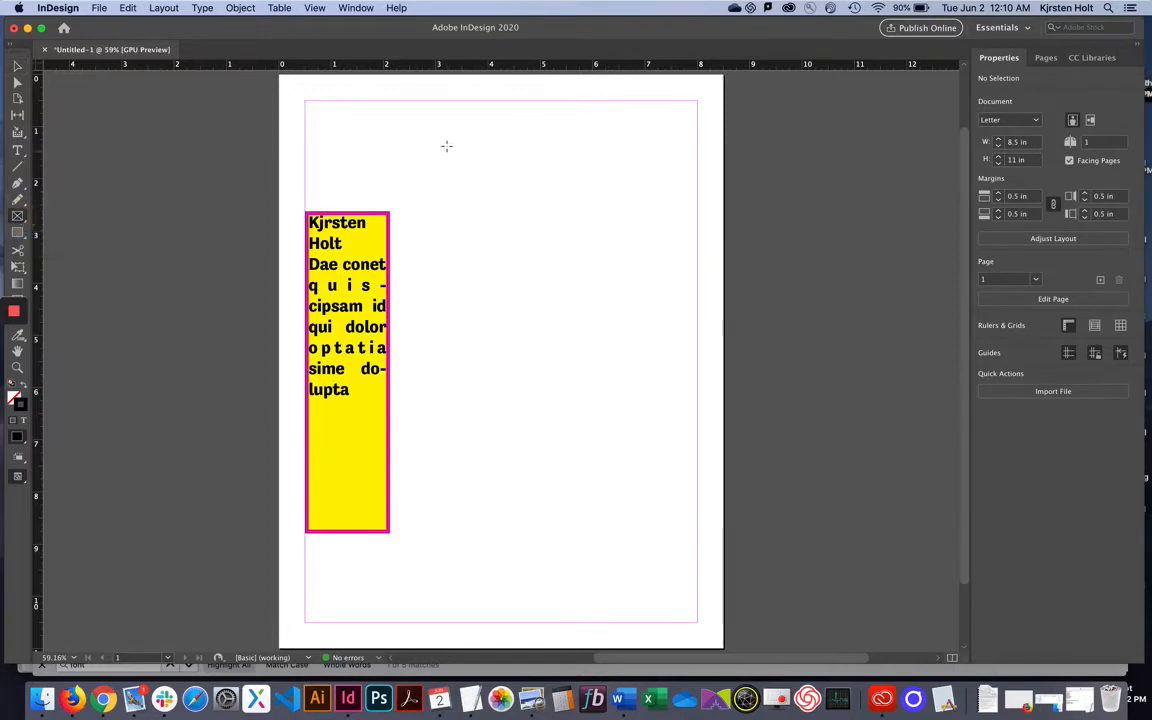
{"action": "mouse_move", "coordinate": [436, 141]}
{"action": "left_mouse_down"}
{"action": "mouse_move", "coordinate": [622, 238]}
{"action": "mouse_move", "coordinate": [661, 341]}
{"action": "left_mouse_up"}
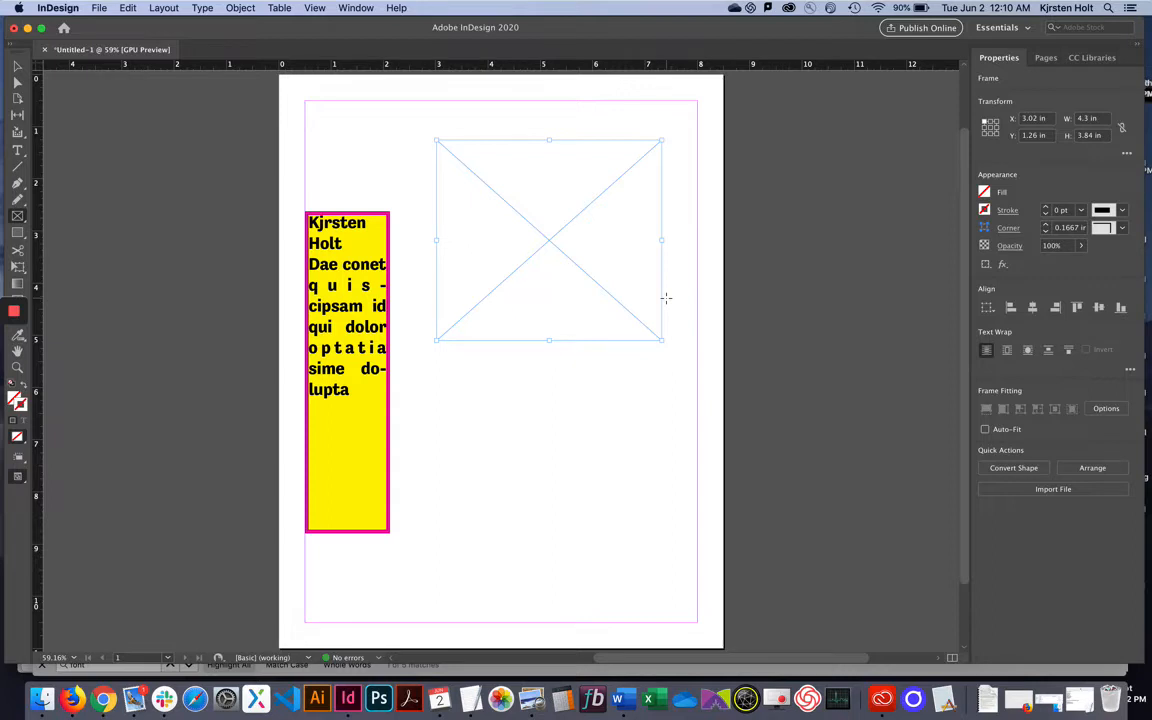
{"action": "key", "text": "Delete"}
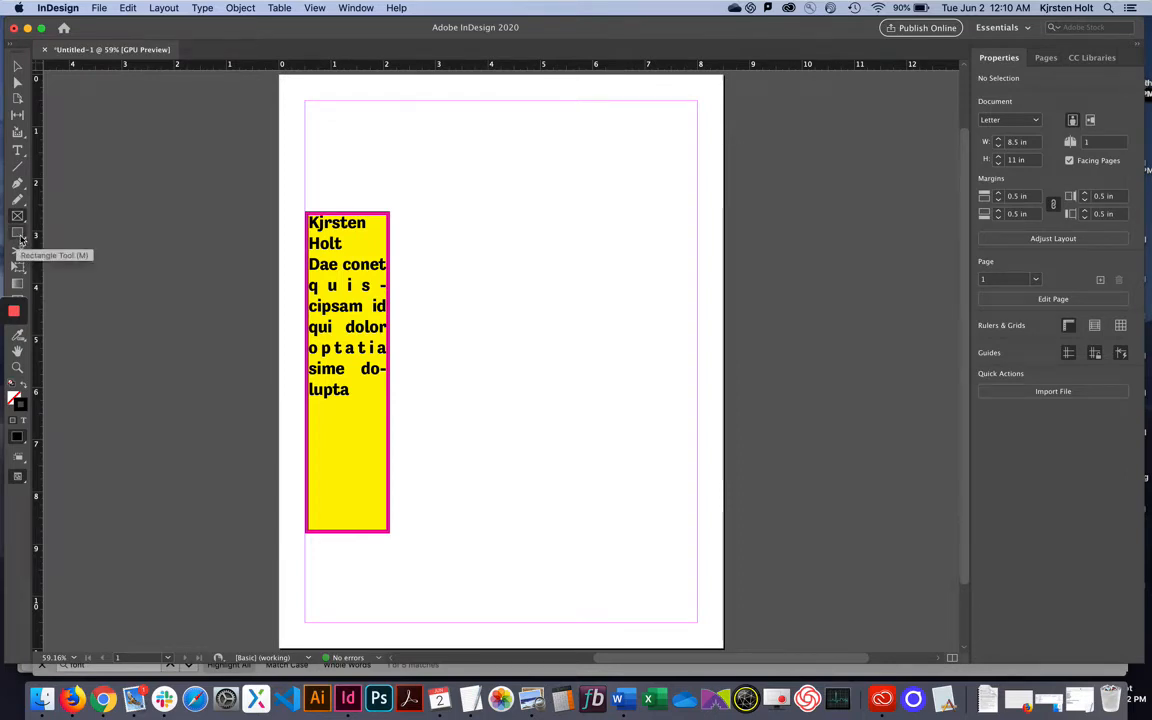
{"action": "left_click", "coordinate": [20, 238]}
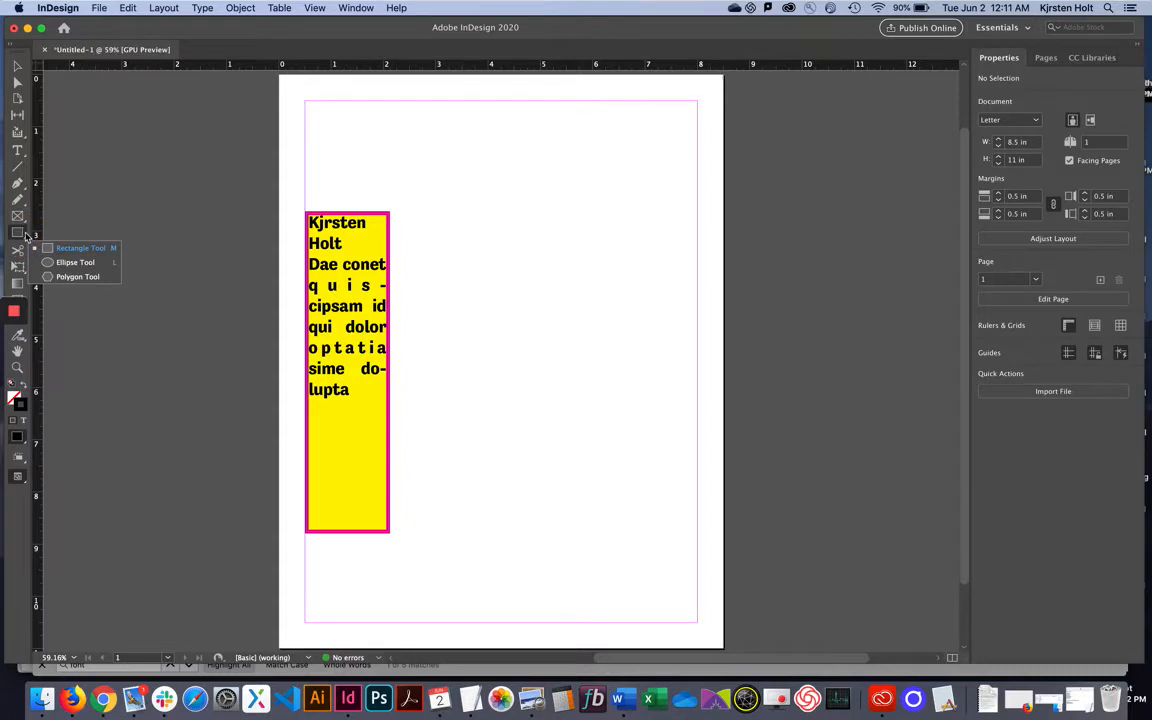
{"action": "key", "text": "super+alt+i"}
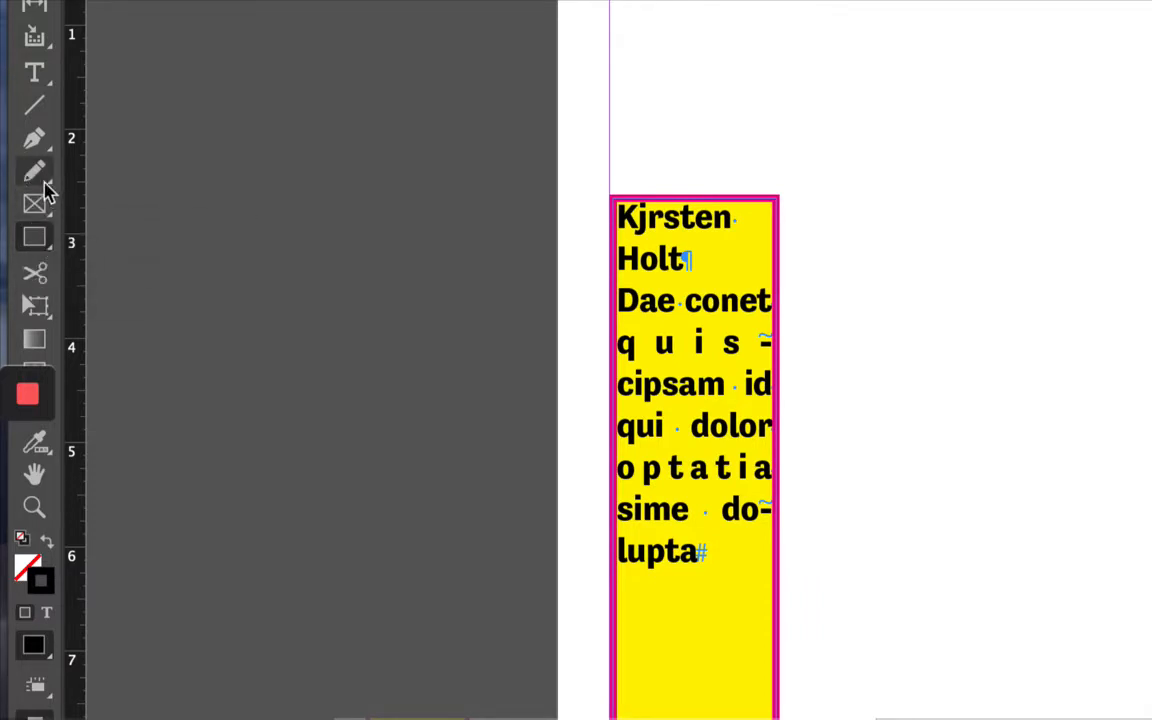
{"action": "left_click", "coordinate": [41, 180]}
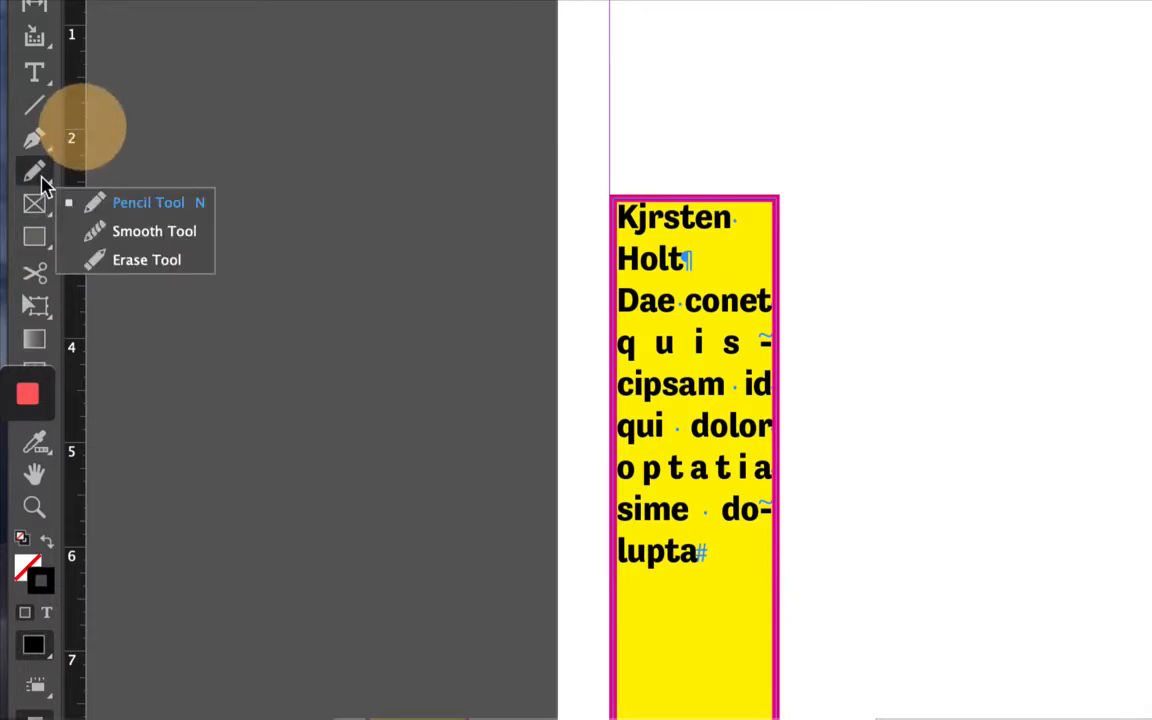
{"action": "left_click", "coordinate": [41, 179]}
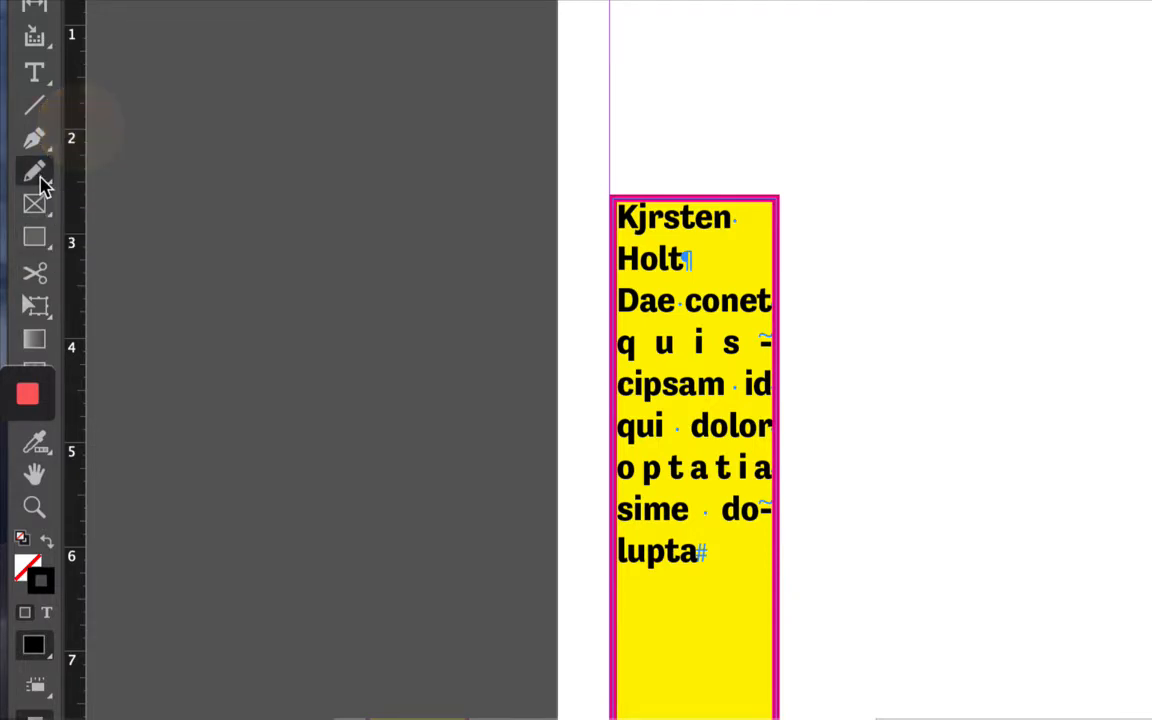
{"action": "left_click", "coordinate": [43, 243]}
Draw two unfilled ellipses right of the yellow column, the taller one about 1.9 × 1.98 in.
{"action": "left_click_drag", "start_coordinate": [43, 243], "coordinate": [112, 296]}
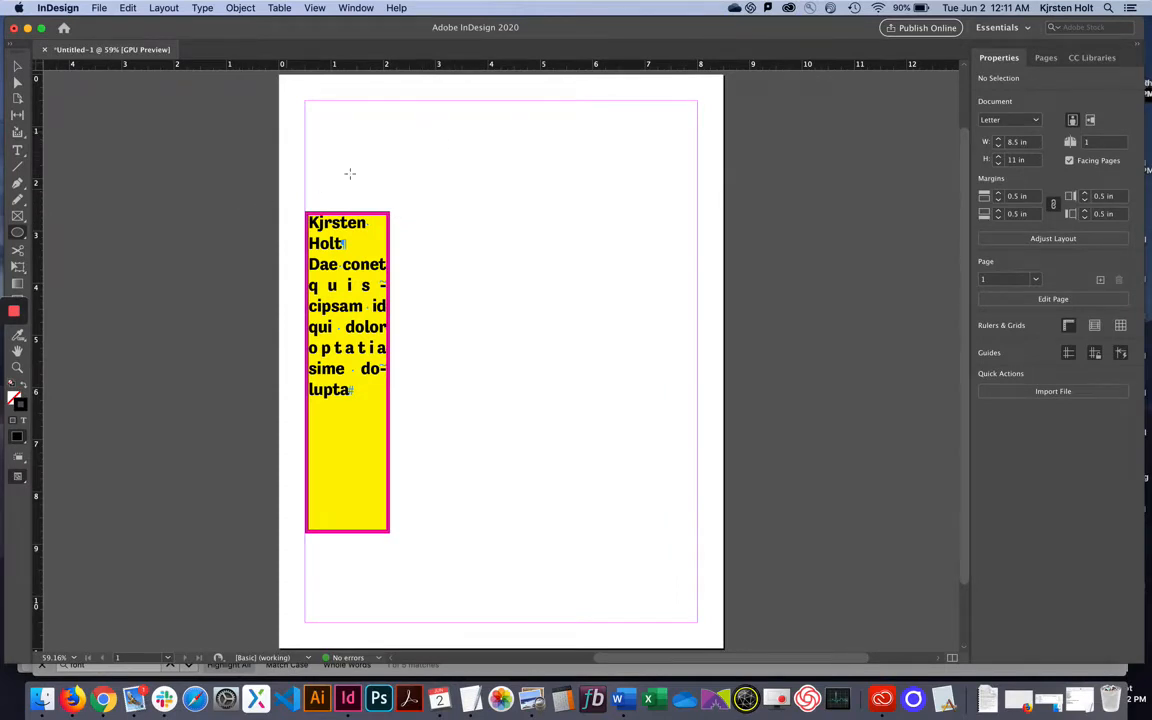
{"action": "mouse_move", "coordinate": [431, 180]}
{"action": "left_mouse_down"}
{"action": "mouse_move", "coordinate": [532, 237]}
{"action": "mouse_move", "coordinate": [667, 435]}
{"action": "left_mouse_up"}
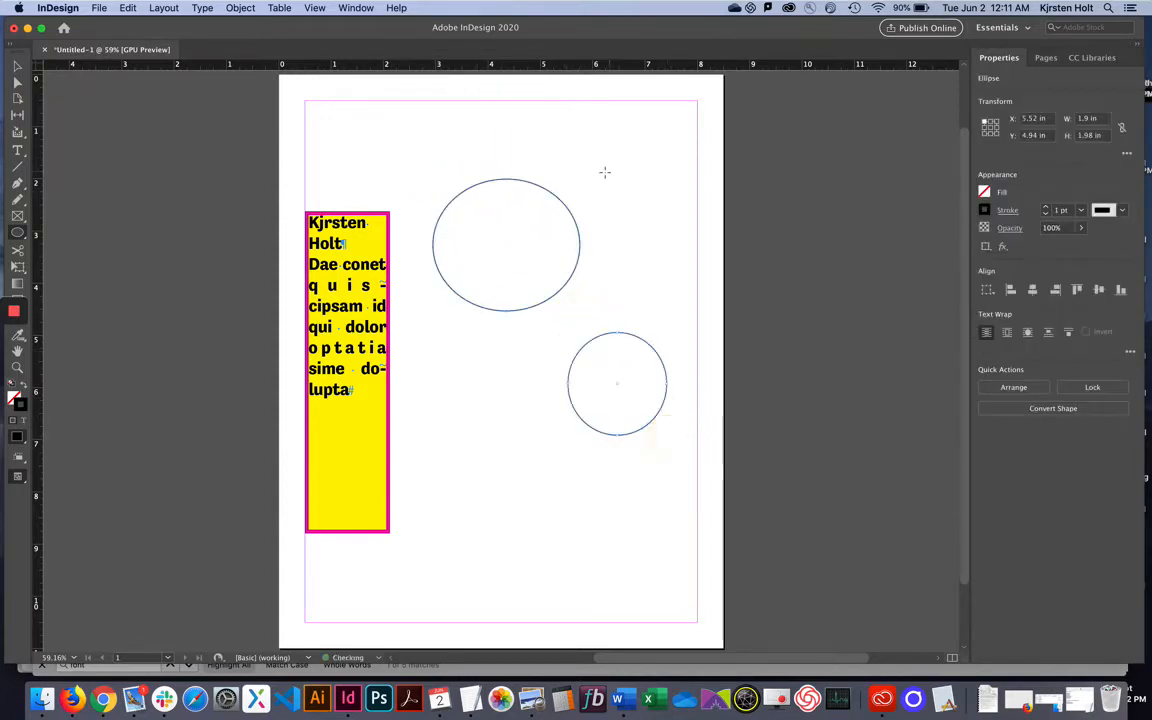
{"action": "left_click_drag", "start_coordinate": [605, 171], "coordinate": [721, 311]}
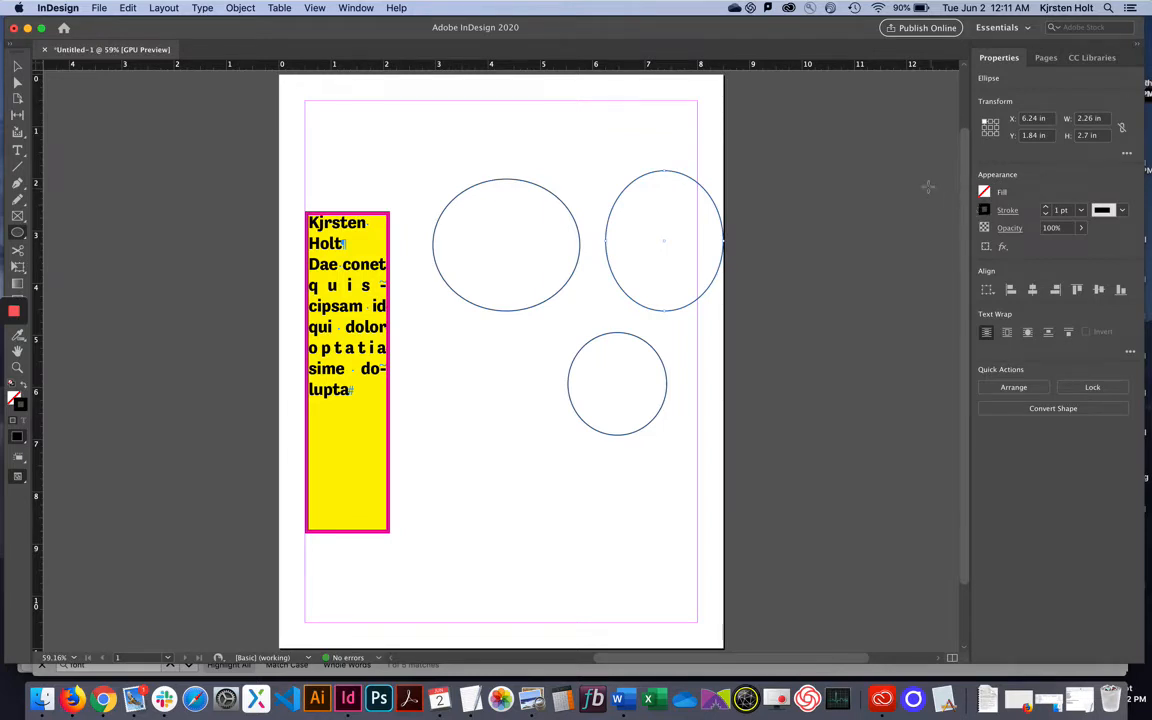
Move the larger ellipse down beside the text frame and the small circle to the page top.
{"action": "left_click", "coordinate": [17, 67]}
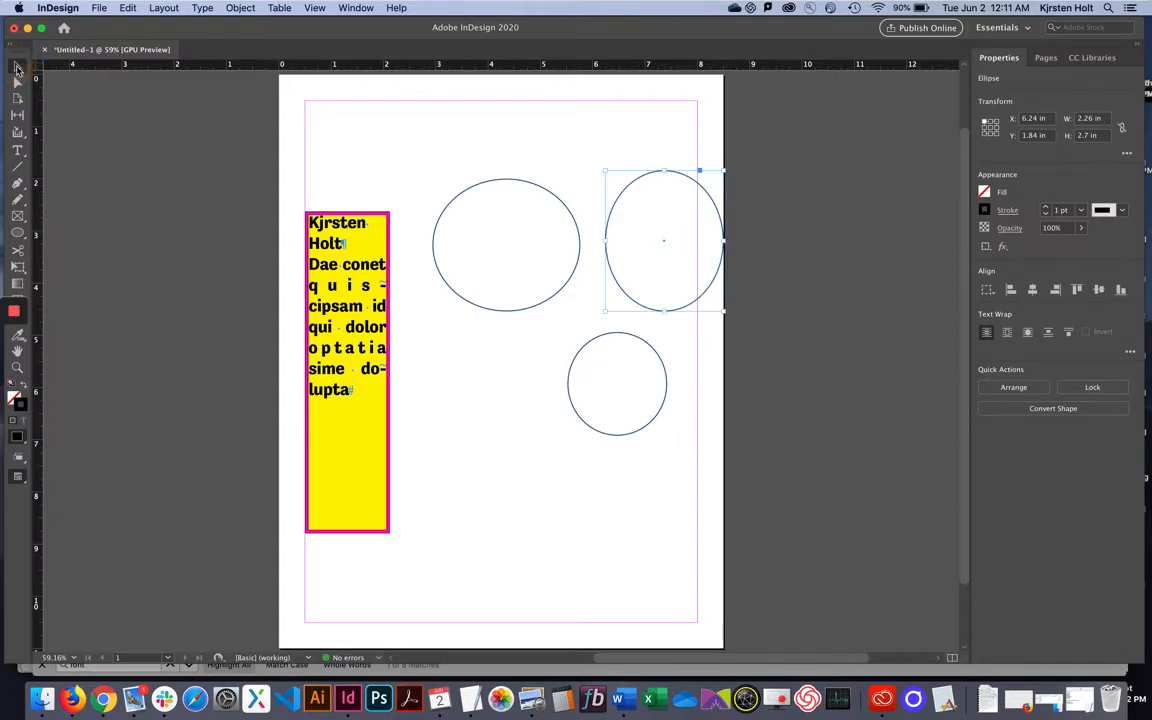
{"action": "left_click", "coordinate": [525, 253]}
{"action": "left_click_drag", "start_coordinate": [527, 222], "coordinate": [513, 263]}
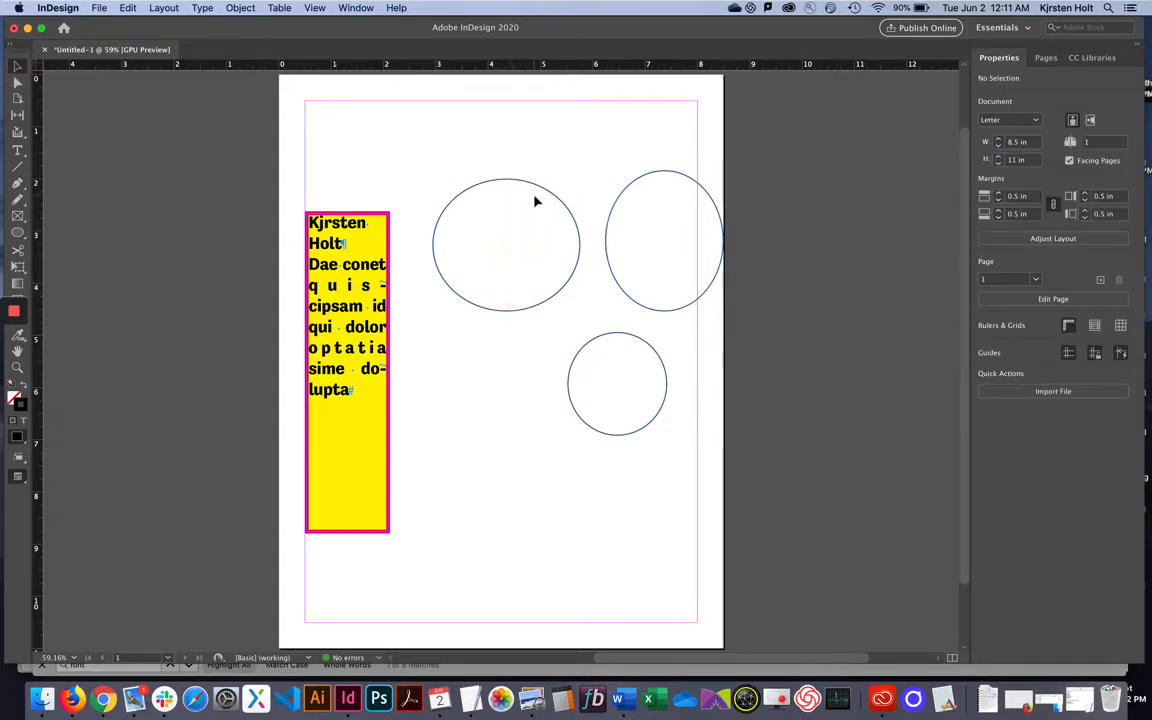
{"action": "left_click_drag", "start_coordinate": [535, 202], "coordinate": [530, 273]}
{"action": "left_click_drag", "start_coordinate": [518, 205], "coordinate": [520, 268]}
{"action": "left_click_drag", "start_coordinate": [505, 185], "coordinate": [490, 310]}
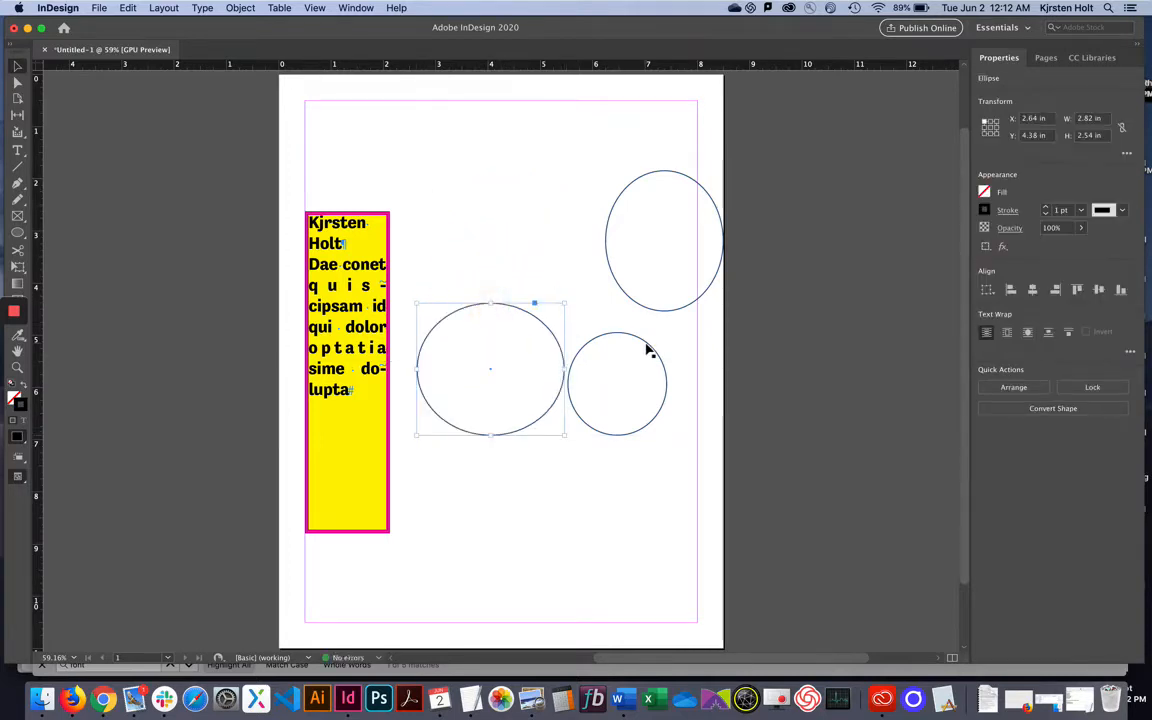
{"action": "left_click_drag", "start_coordinate": [648, 349], "coordinate": [482, 144]}
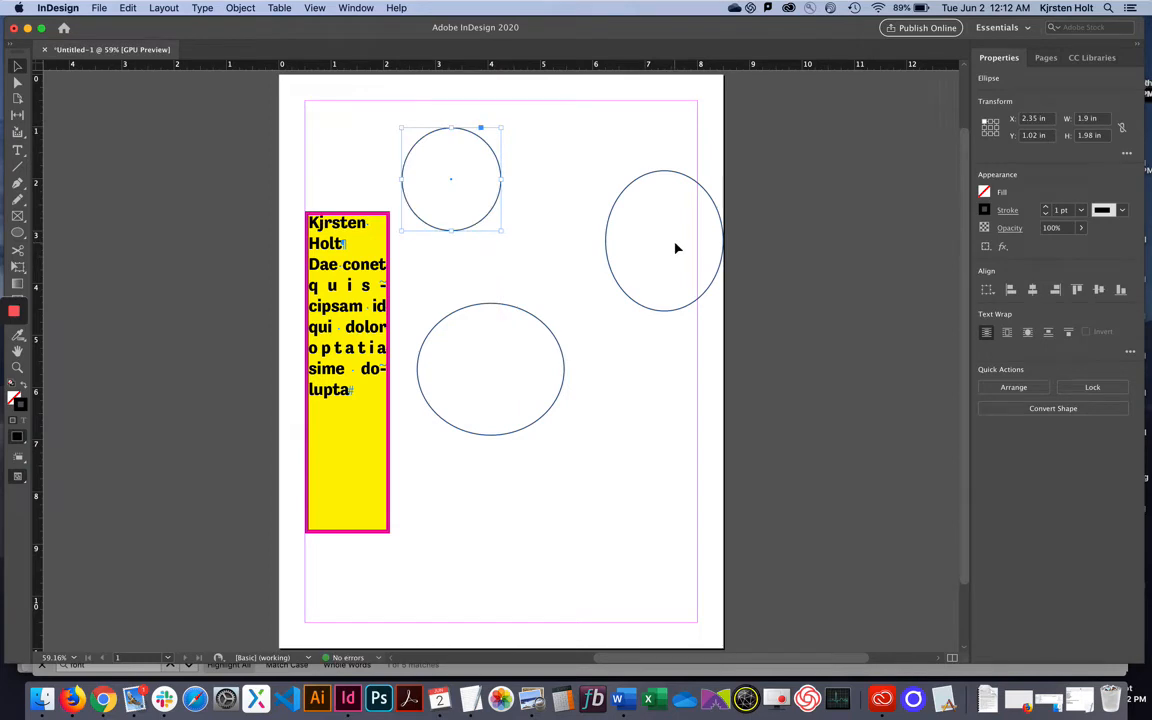
Stretch the right ellipse to 5.5 × 1.08 in, tilt it clockwise, and draw a bottom circle.
{"action": "left_click", "coordinate": [657, 313]}
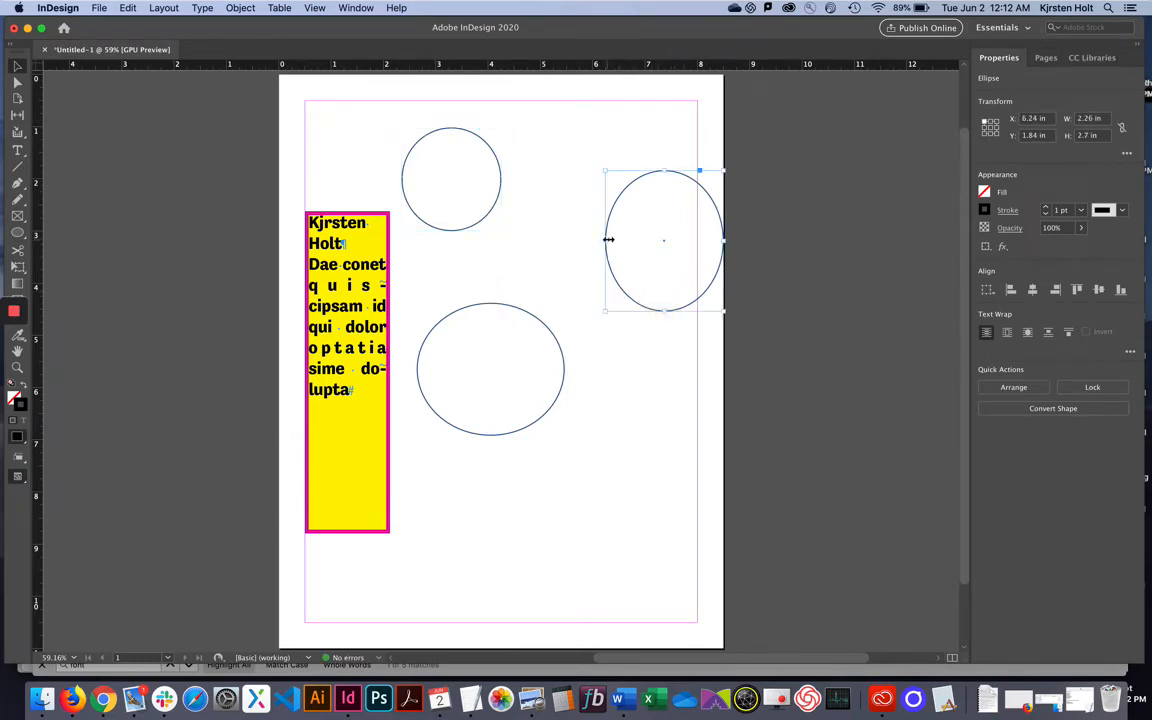
{"action": "left_click_drag", "start_coordinate": [604, 241], "coordinate": [436, 254]}
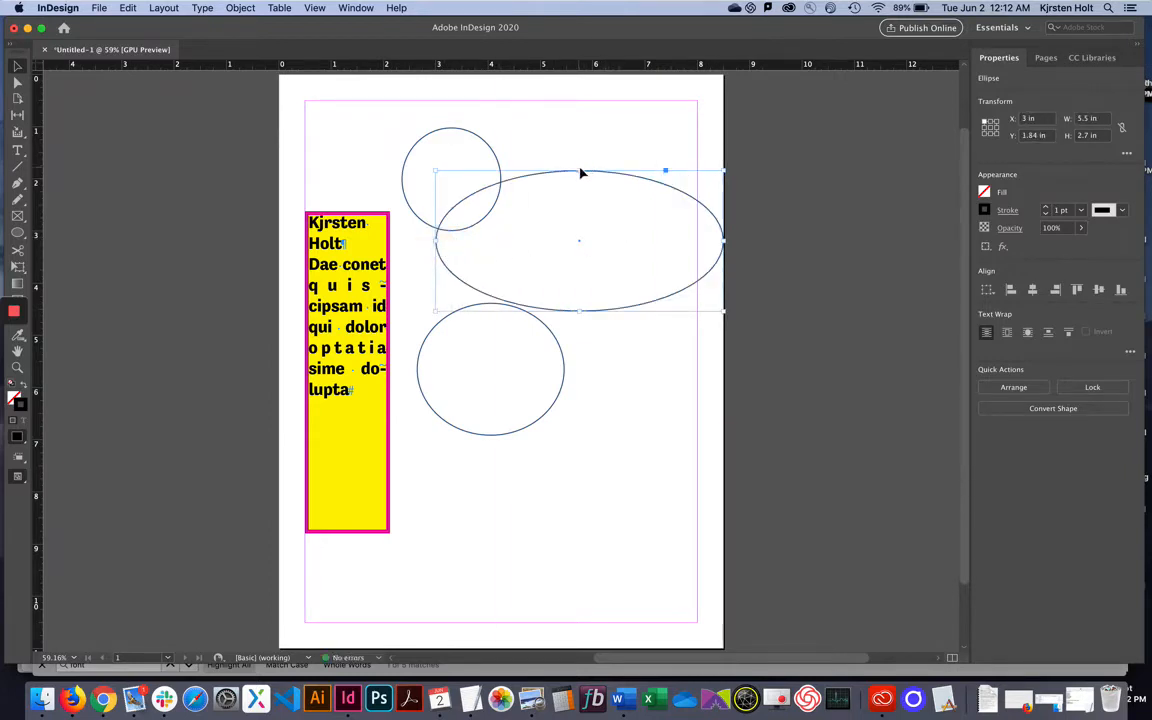
{"action": "left_click_drag", "start_coordinate": [581, 170], "coordinate": [595, 256]}
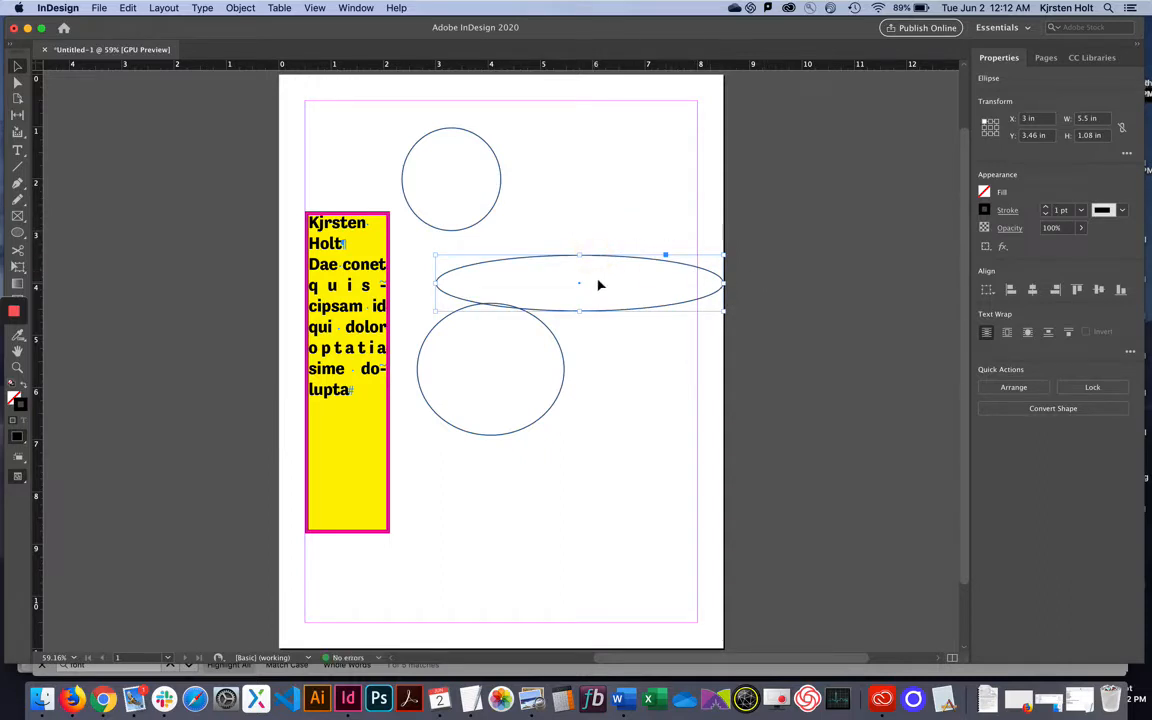
{"action": "left_click_drag", "start_coordinate": [604, 257], "coordinate": [555, 155]}
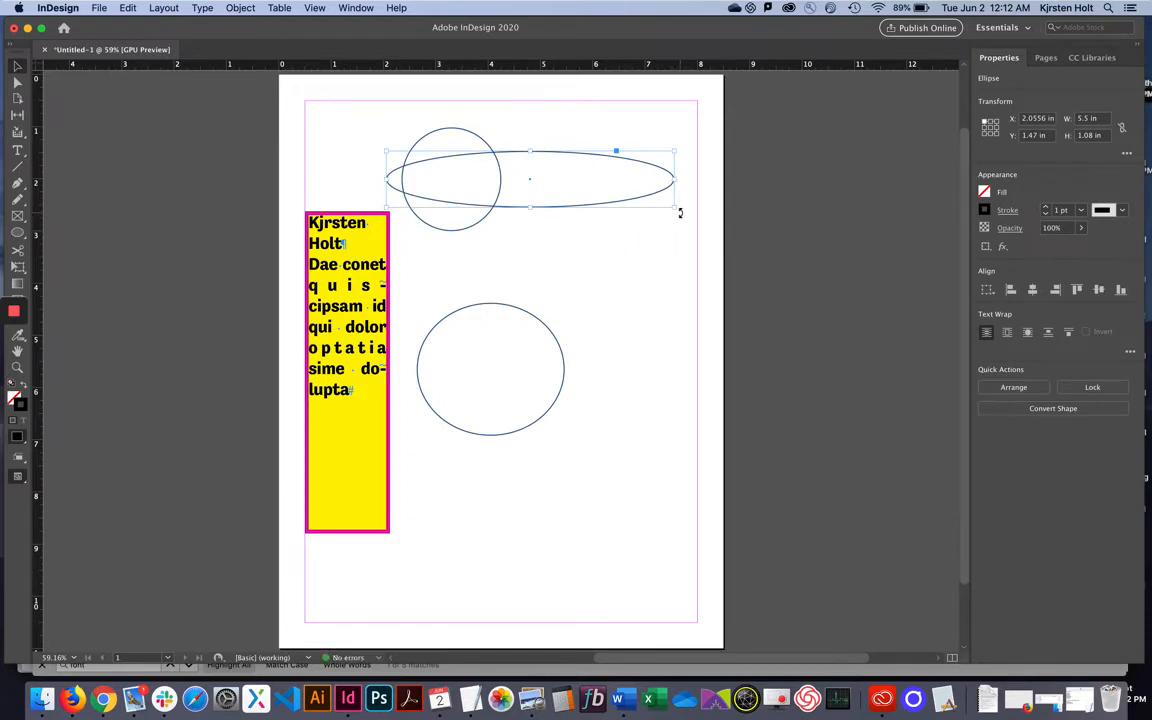
{"action": "left_click_drag", "start_coordinate": [679, 211], "coordinate": [560, 350]}
{"action": "left_click_drag", "start_coordinate": [560, 185], "coordinate": [640, 289]}
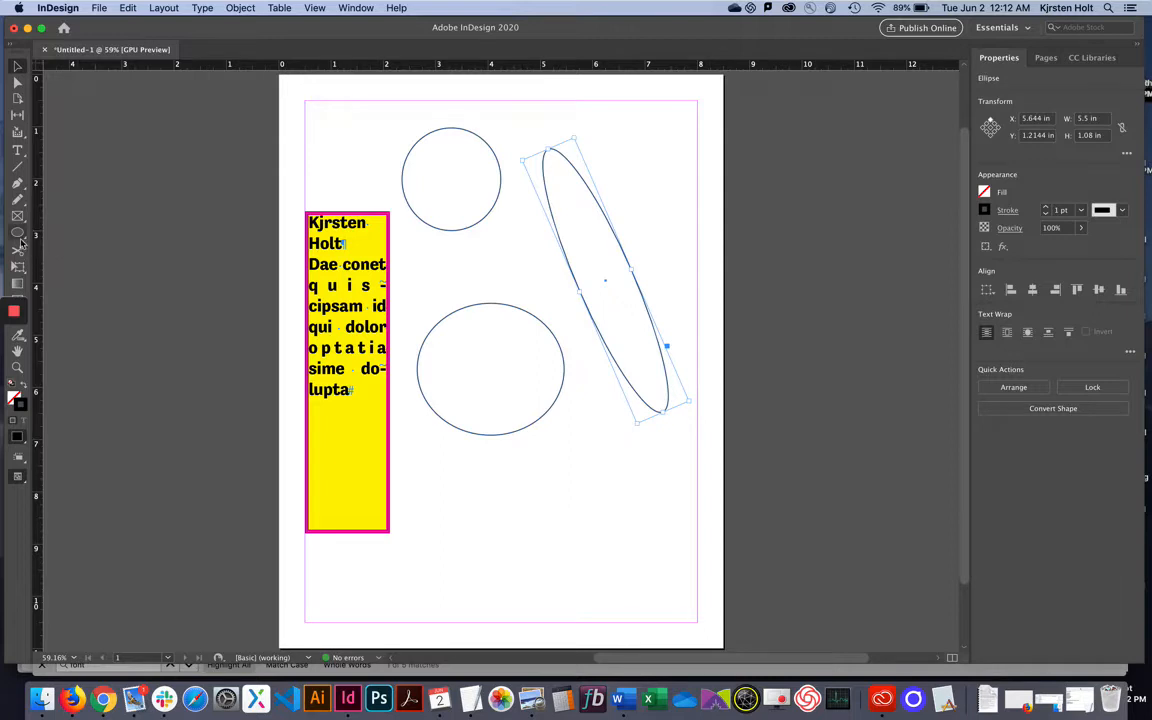
{"action": "left_click", "coordinate": [18, 234]}
{"action": "left_click_drag", "start_coordinate": [487, 484], "coordinate": [710, 617]}
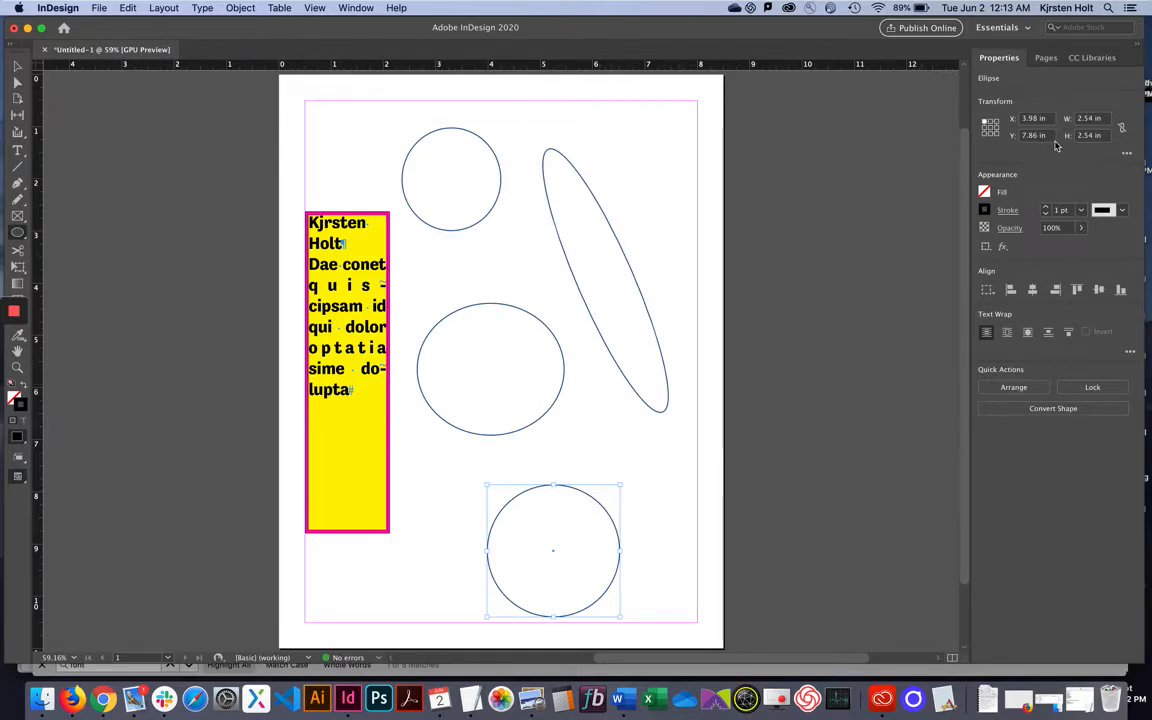
Fill the bottom 2.54 in circle with the C=100 M=0 Y=0 K=0 cyan swatch.
{"action": "left_click", "coordinate": [984, 193]}
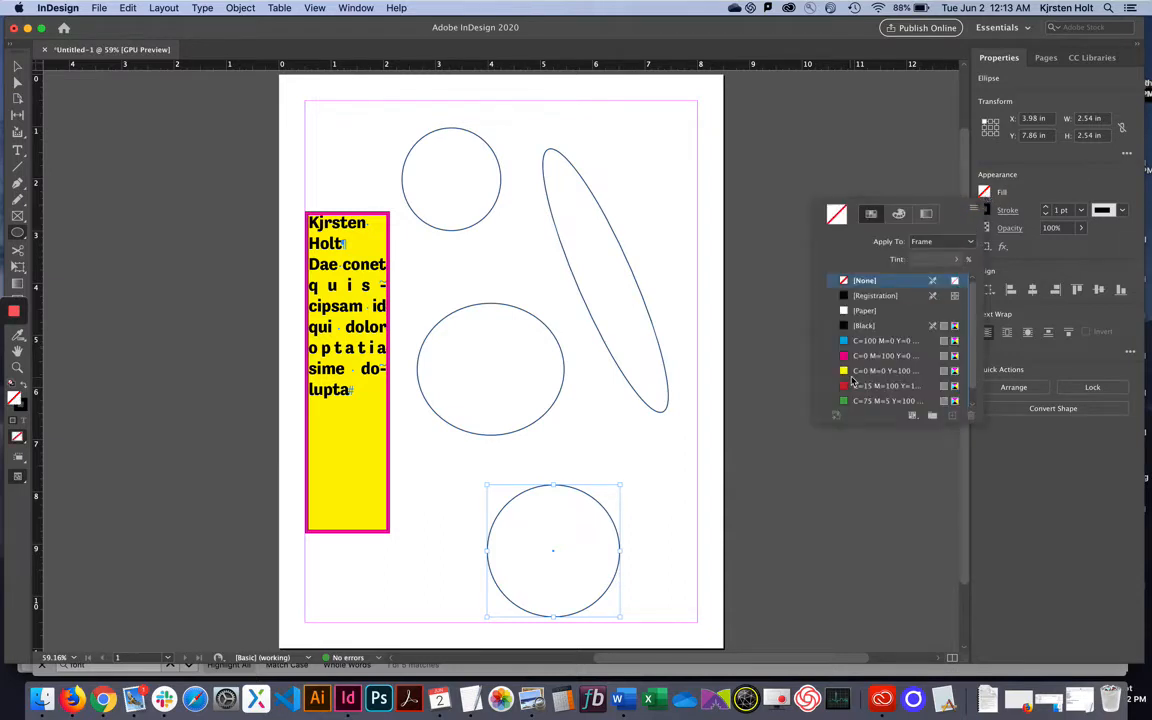
{"action": "left_click", "coordinate": [866, 342]}
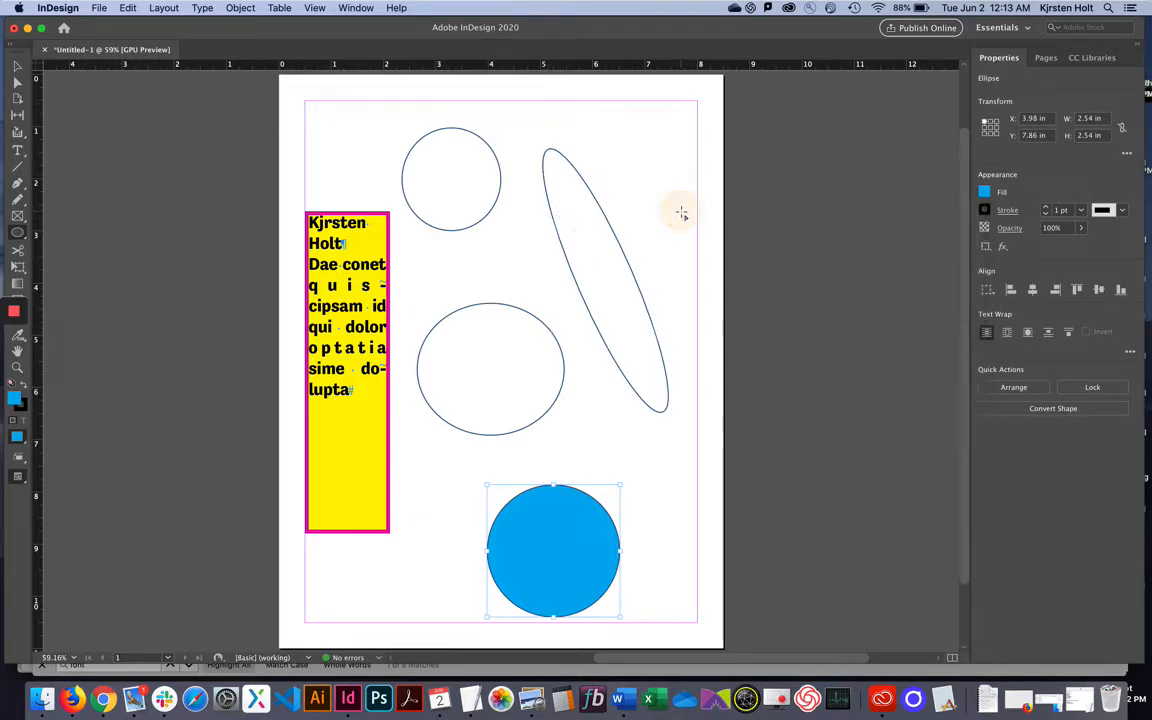
{"action": "left_click", "coordinate": [613, 256]}
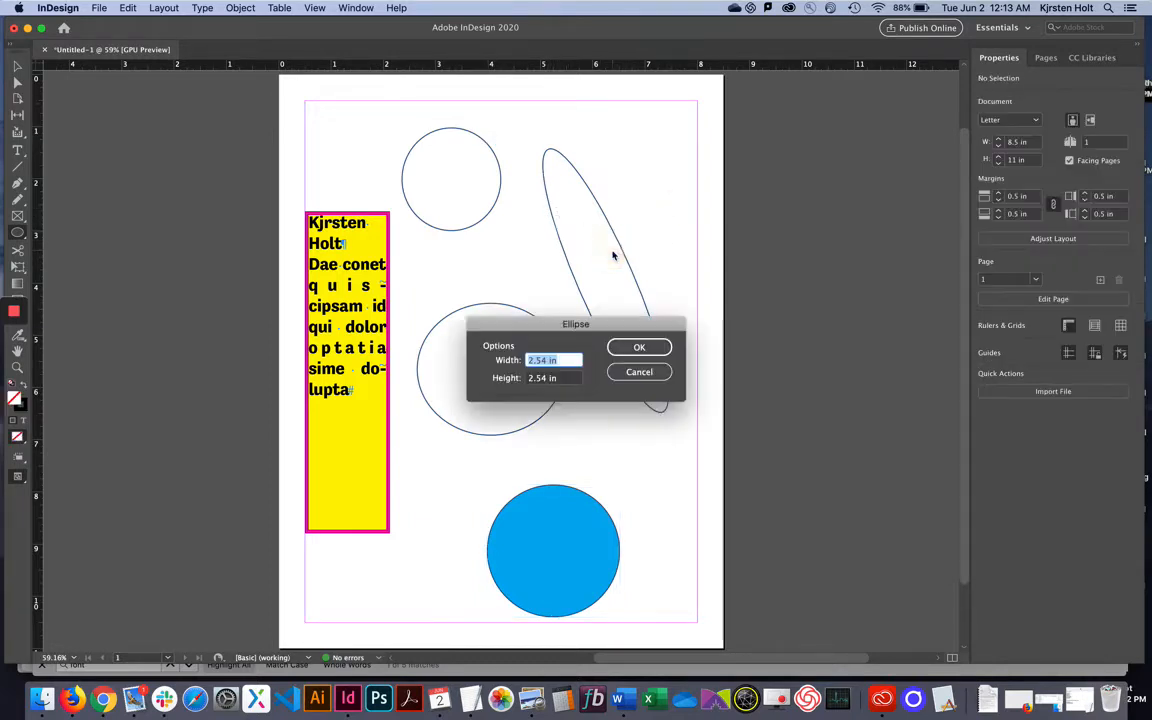
Cancel the Ellipse dialog and marquee-select the top circle, middle circle and tilted ellipse for filling.
{"action": "left_click", "coordinate": [647, 373]}
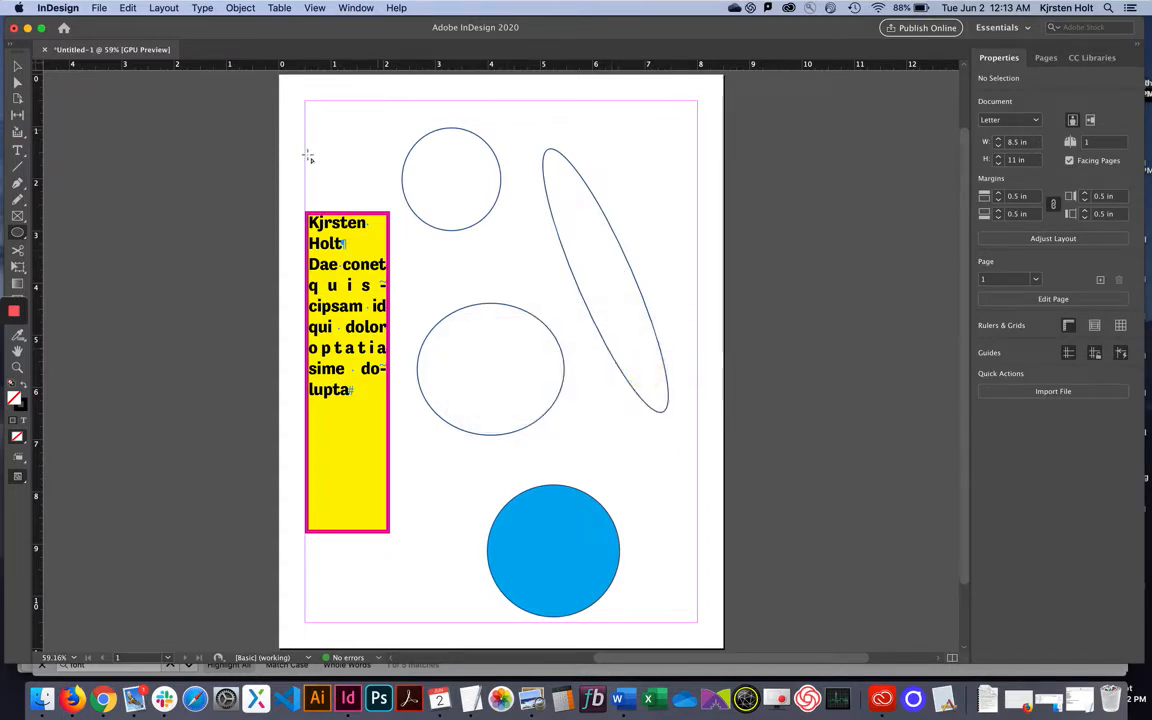
{"action": "left_click", "coordinate": [17, 66]}
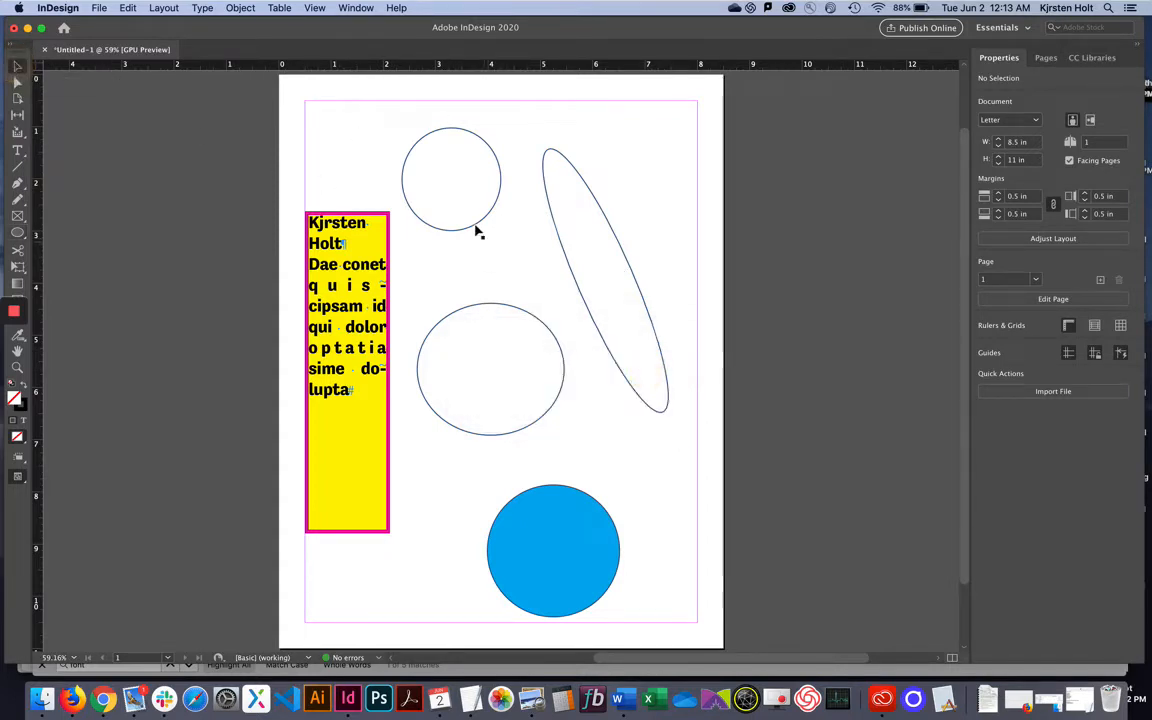
{"action": "left_click", "coordinate": [560, 401]}
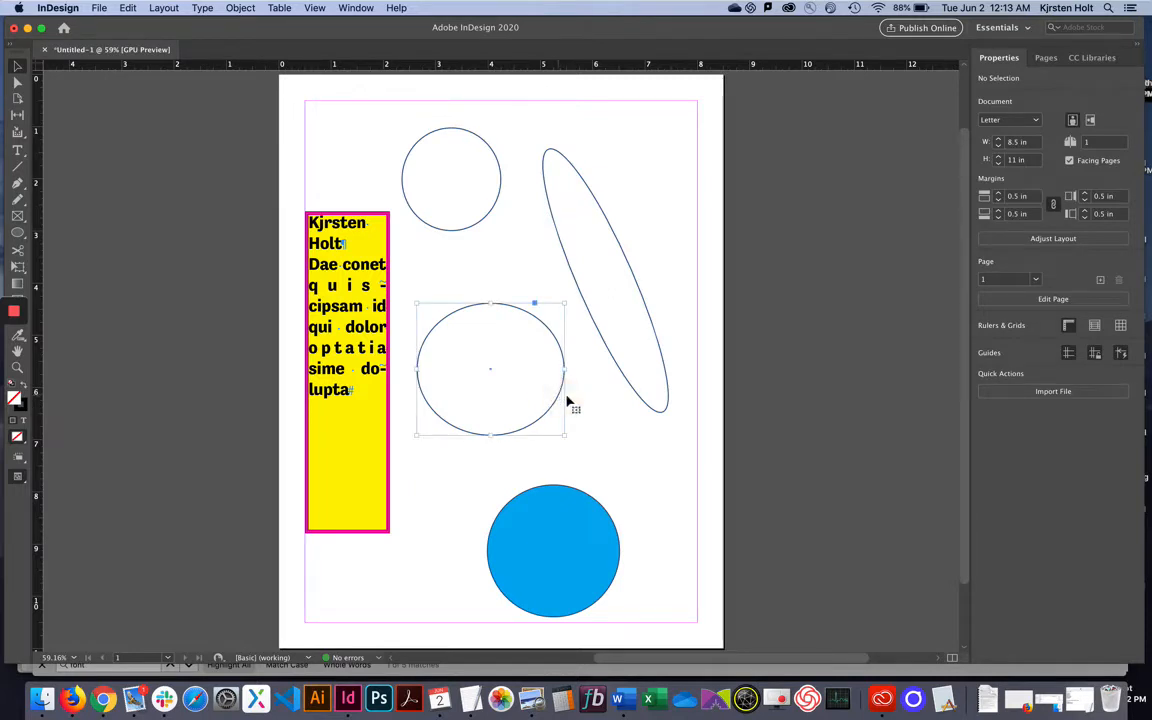
{"action": "left_click", "coordinate": [626, 384], "text": "shift"}
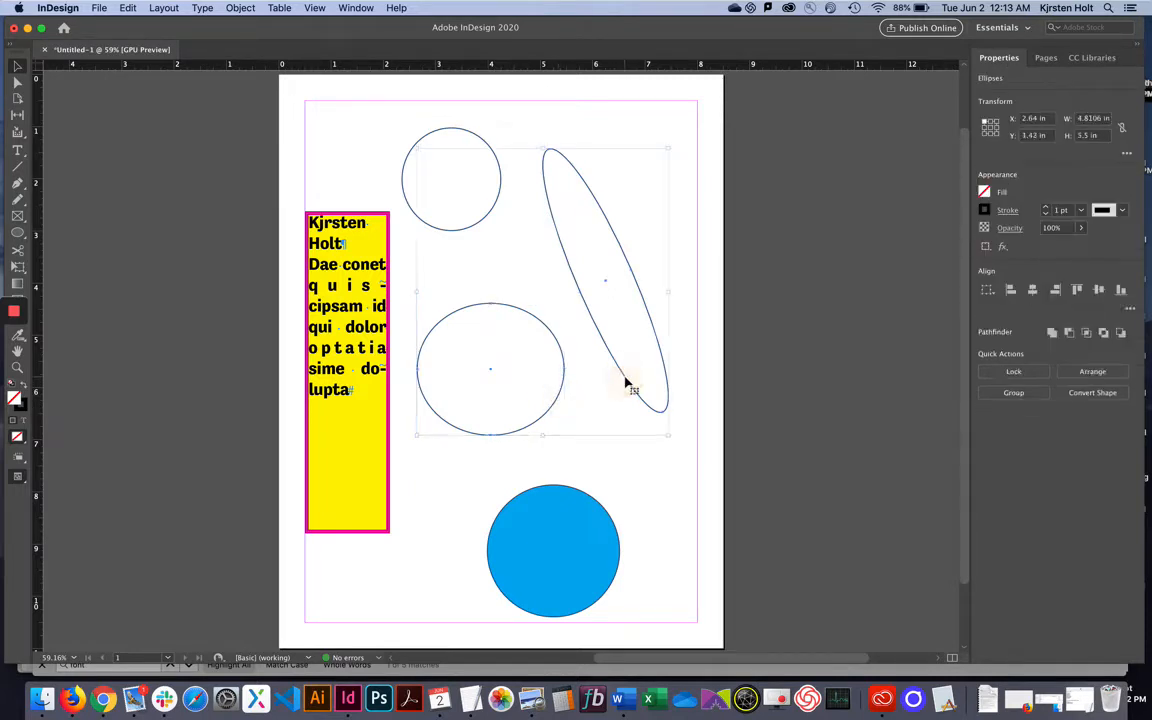
{"action": "left_click", "coordinate": [437, 118]}
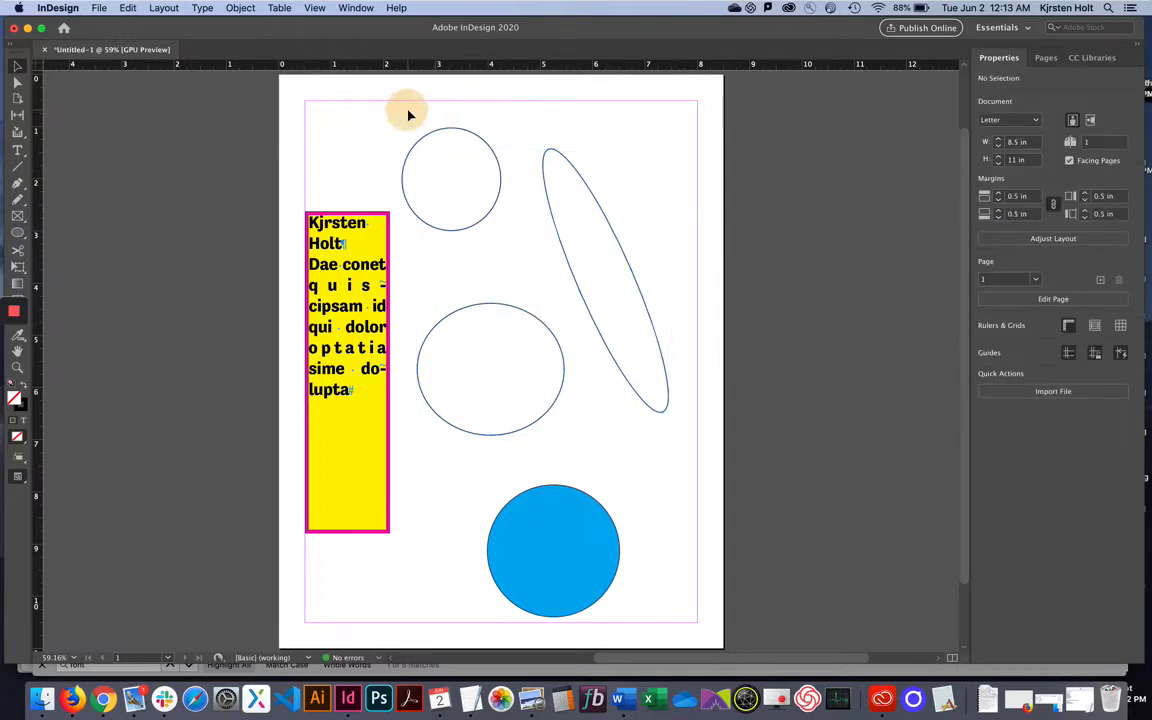
{"action": "left_click_drag", "start_coordinate": [407, 110], "coordinate": [691, 369]}
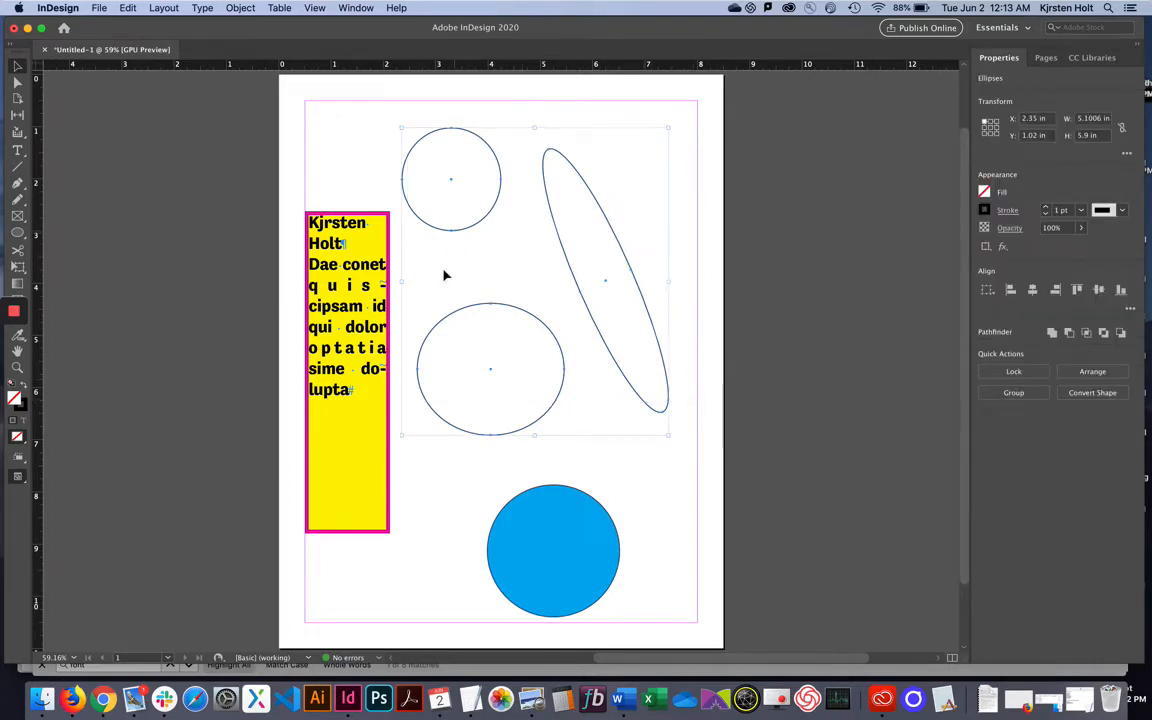
{"action": "left_click", "coordinate": [984, 194]}
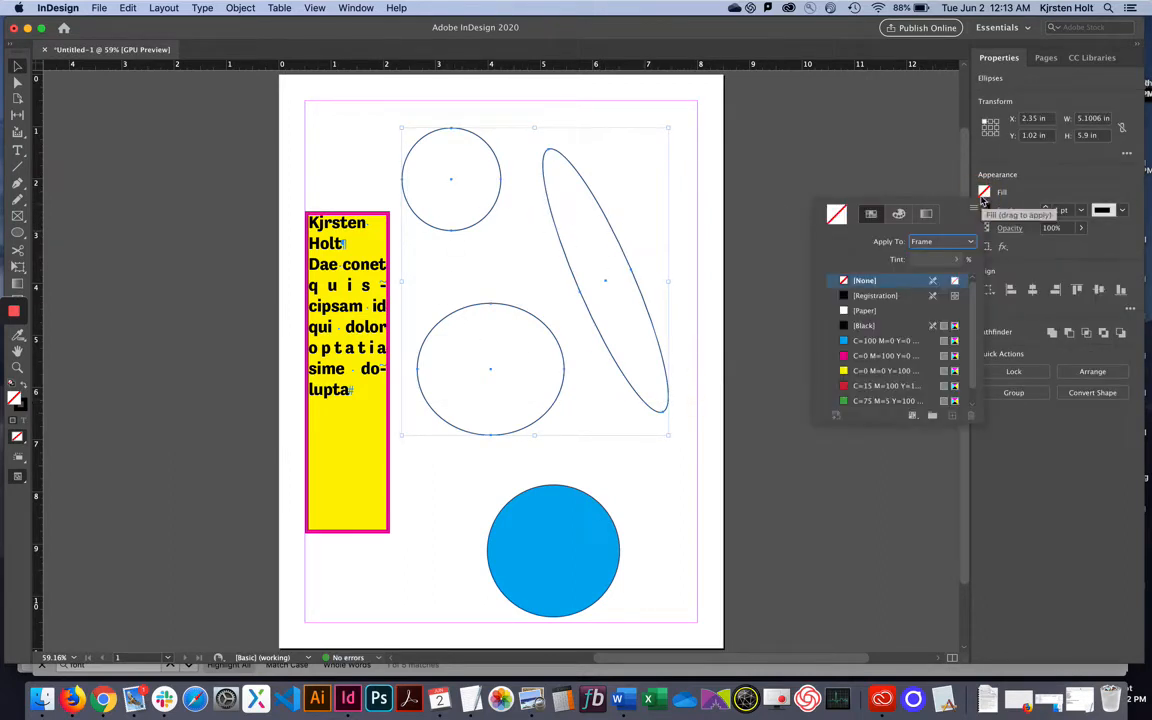
Fill the three ellipses with Paper and move the tilted ellipse to X 3.304 in, Y 2.4194 in.
{"action": "left_click", "coordinate": [866, 311]}
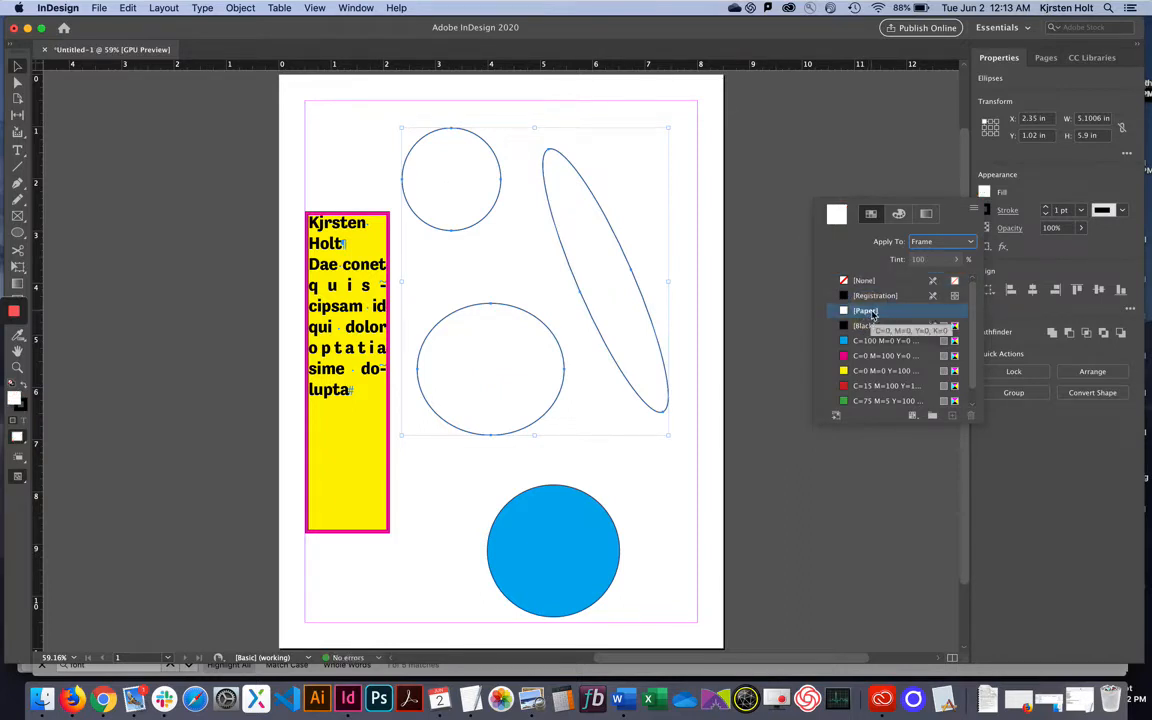
{"action": "left_click", "coordinate": [664, 288]}
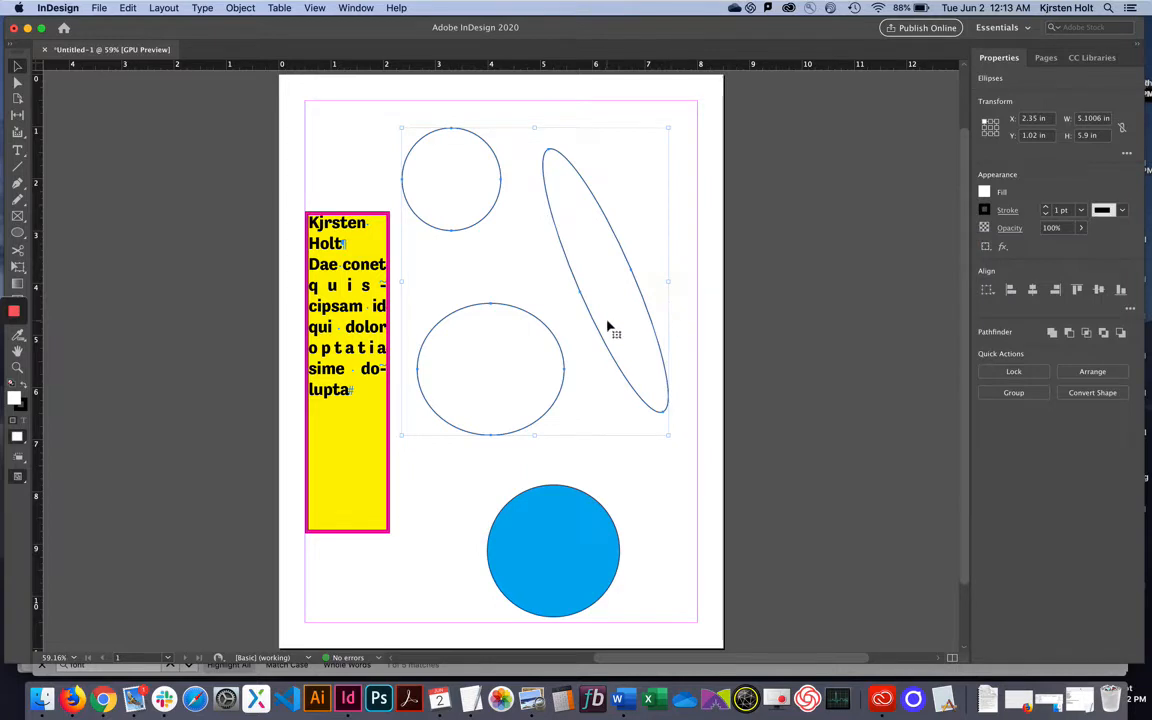
{"action": "left_click", "coordinate": [676, 311]}
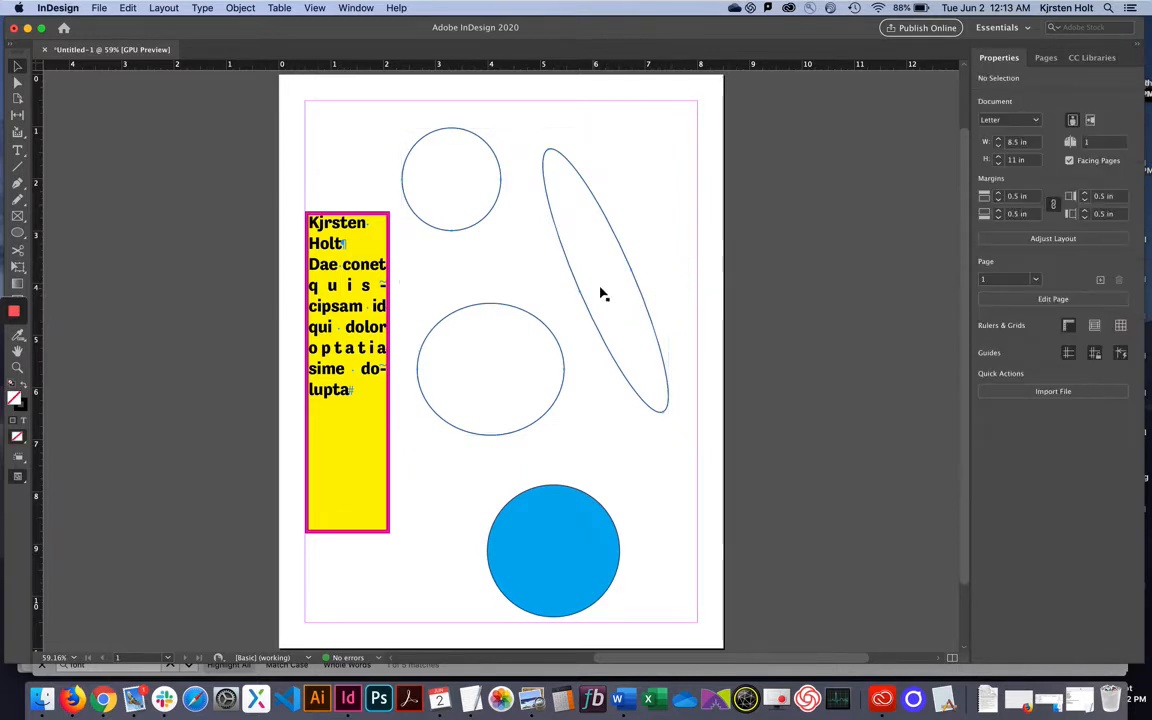
{"action": "left_click_drag", "start_coordinate": [607, 285], "coordinate": [710, 318]}
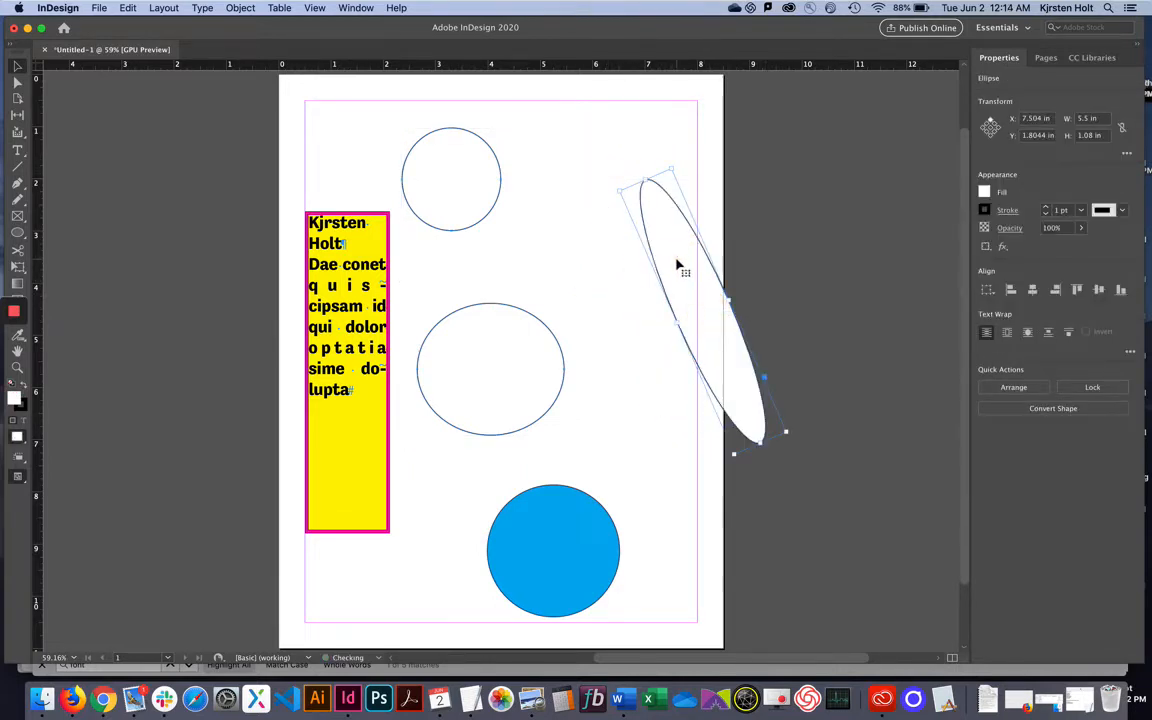
{"action": "left_click_drag", "start_coordinate": [681, 265], "coordinate": [496, 370]}
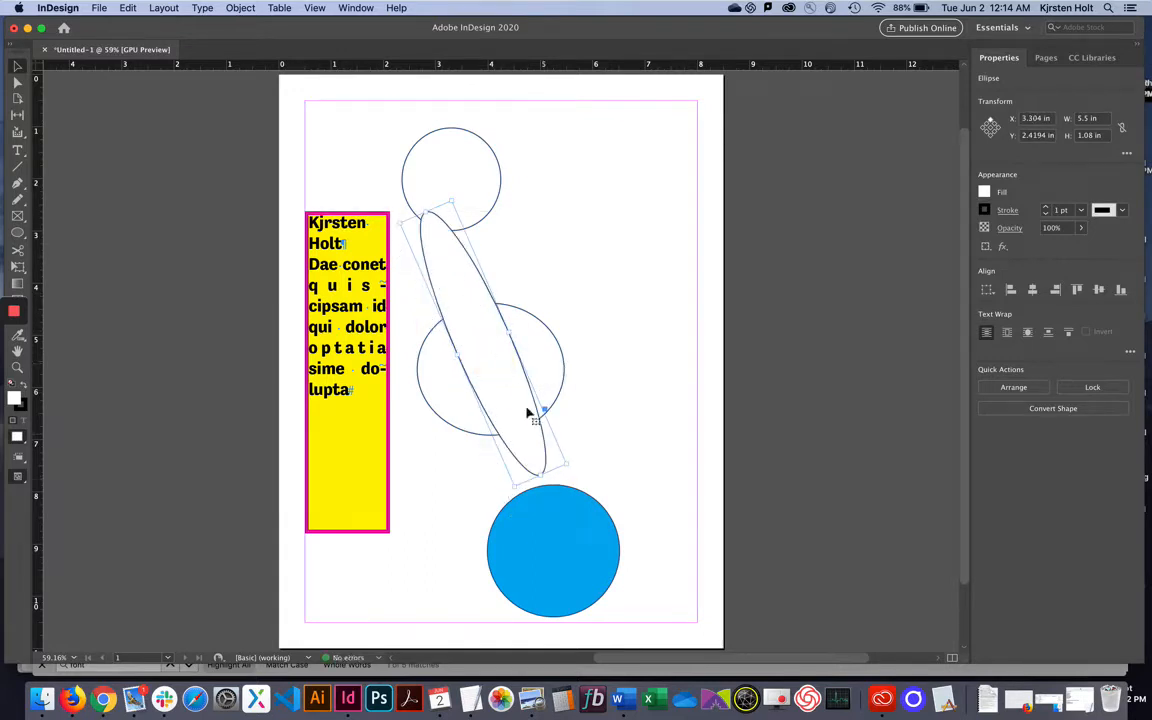
{"action": "left_click", "coordinate": [546, 349]}
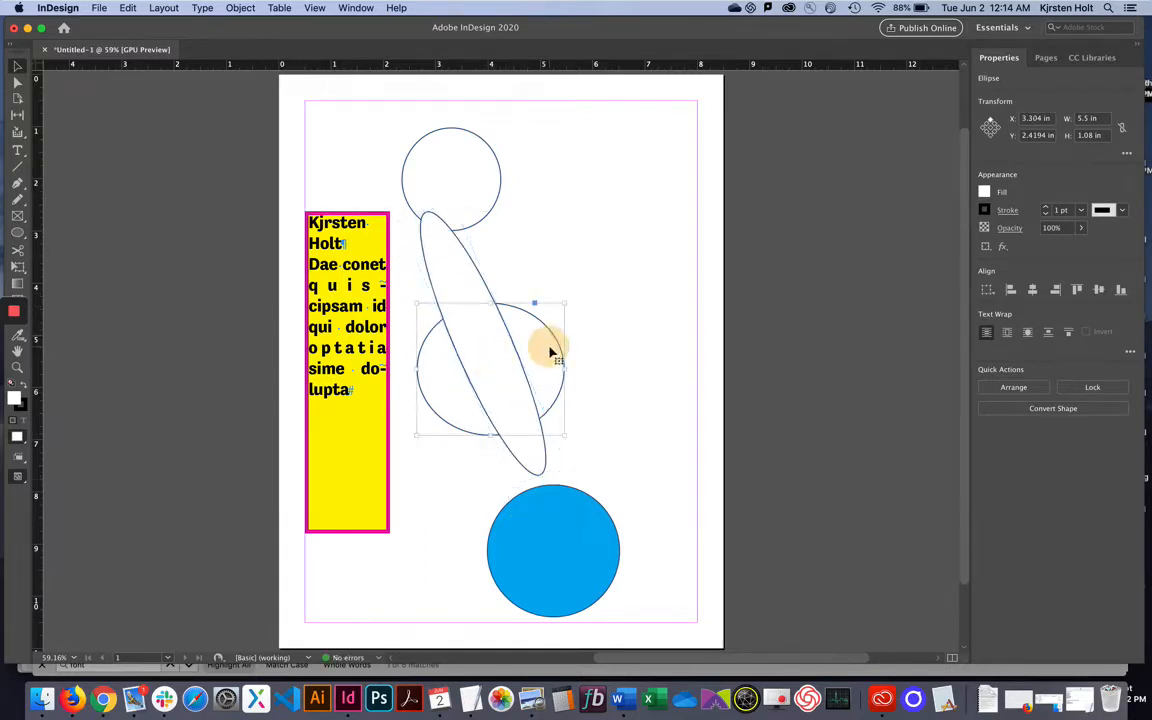
Fill the top and middle circles with the C=0 M=100 magenta swatch and shift them right.
{"action": "left_click", "coordinate": [497, 191], "text": "shift"}
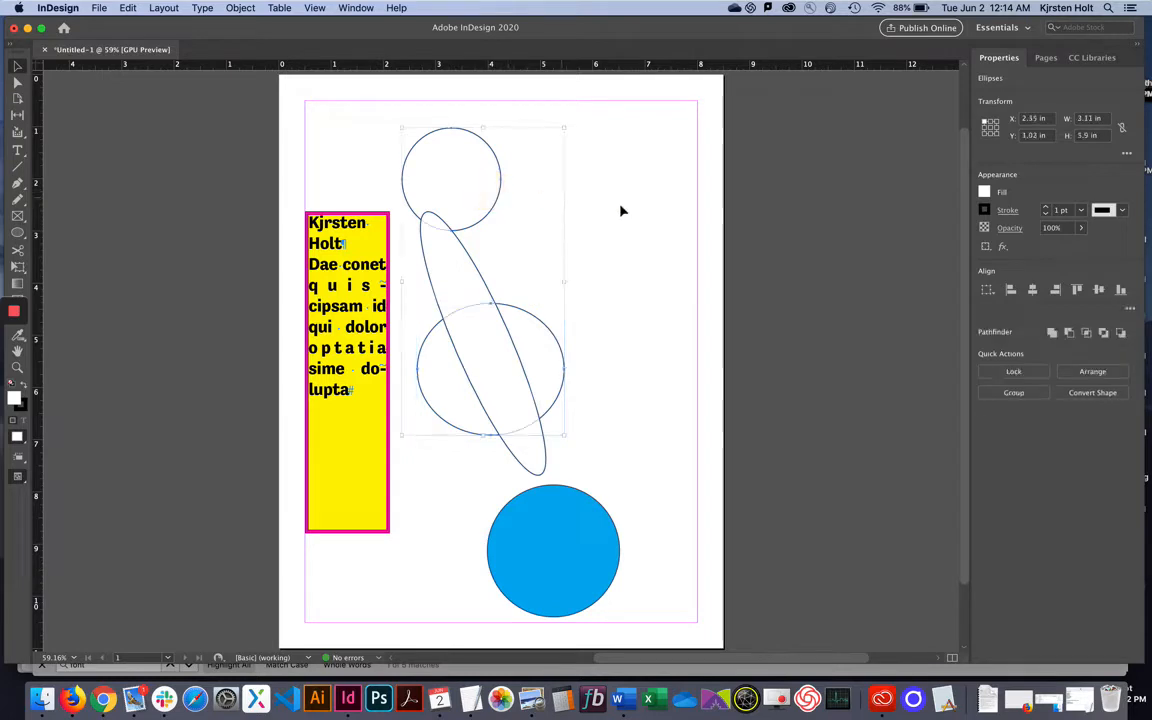
{"action": "left_click", "coordinate": [984, 193]}
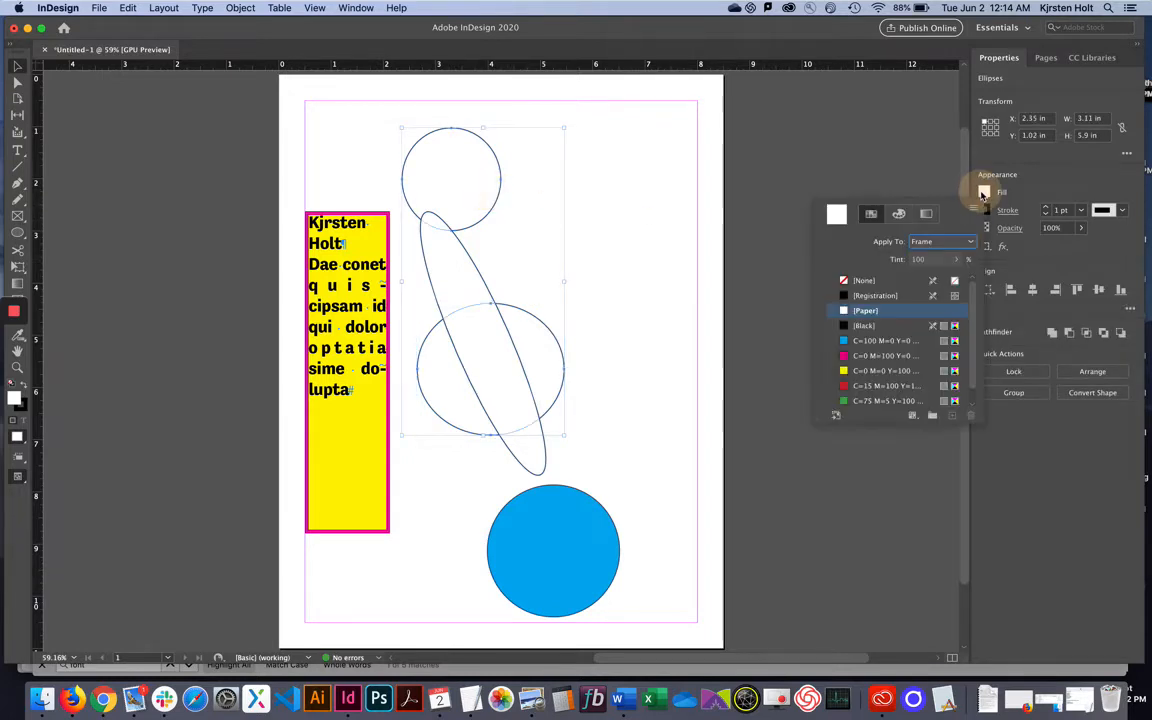
{"action": "left_click", "coordinate": [870, 357]}
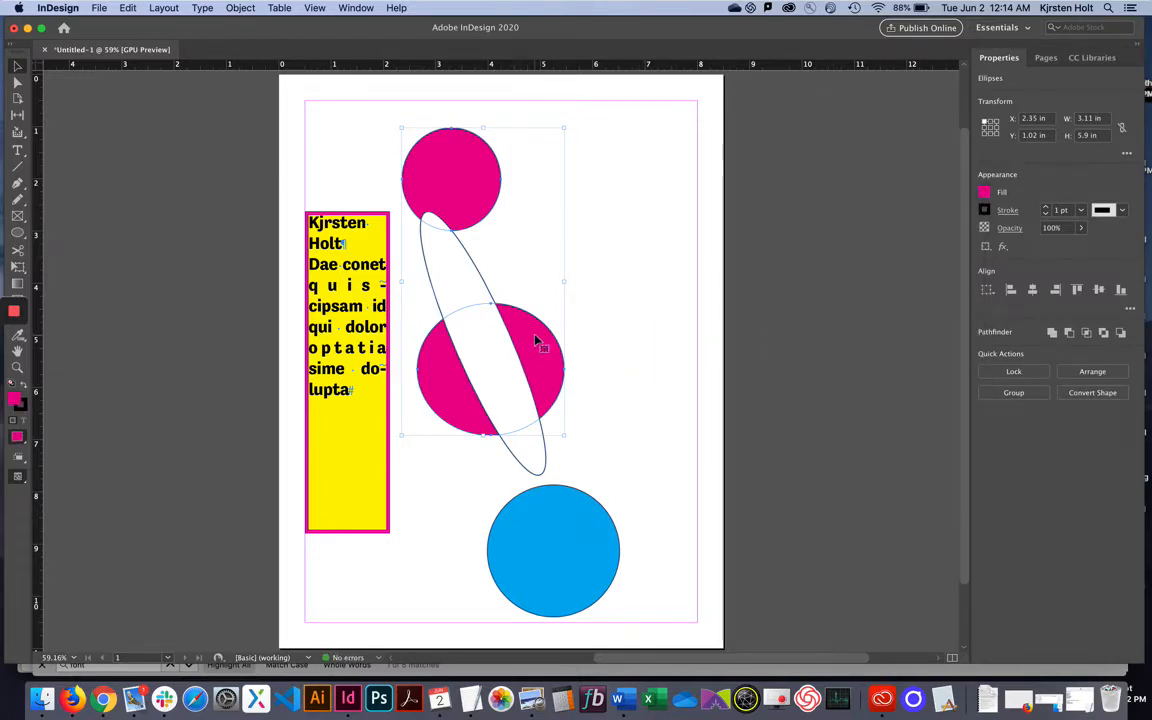
{"action": "left_click_drag", "start_coordinate": [537, 337], "coordinate": [612, 339]}
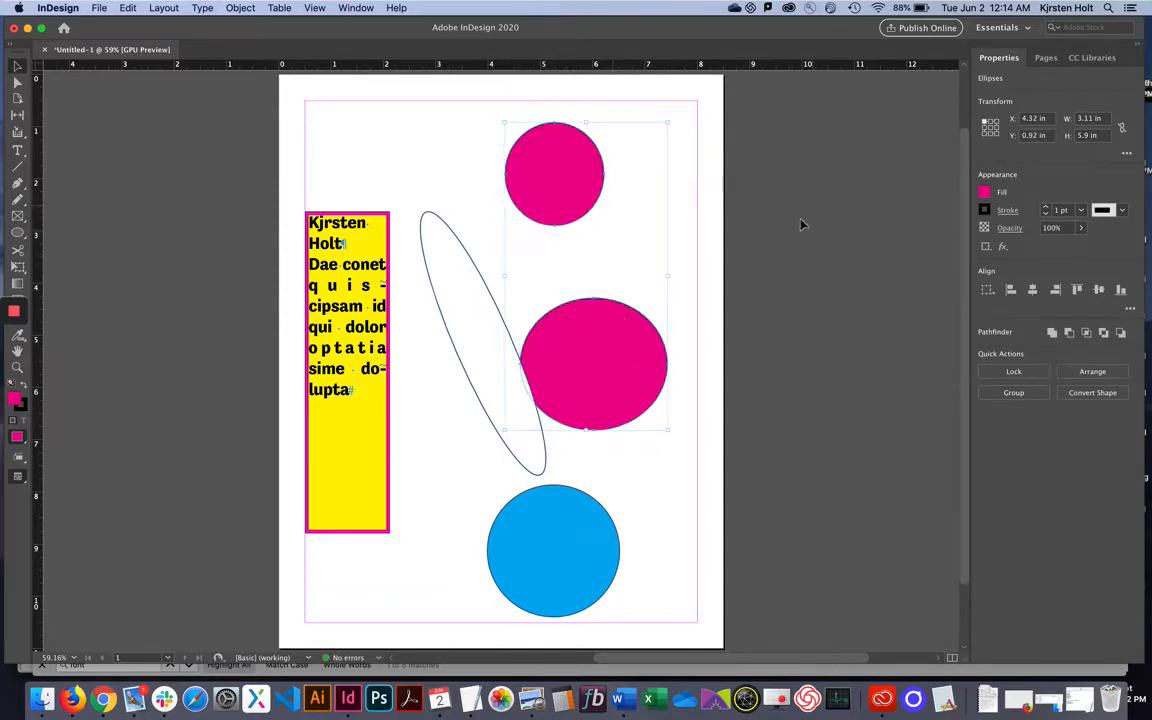
{"action": "left_click", "coordinate": [765, 256]}
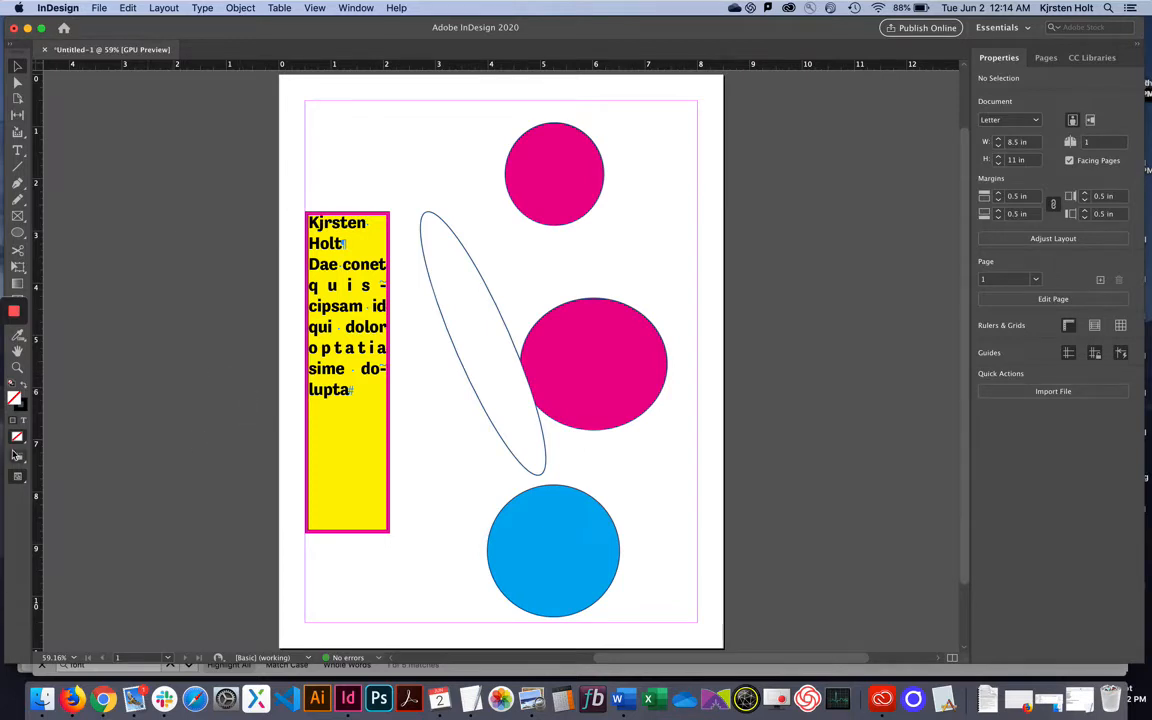
Drag the tilted ellipse over the right magenta circle and raise its stroke weight to 17 pt.
{"action": "left_click_drag", "start_coordinate": [470, 262], "coordinate": [591, 291]}
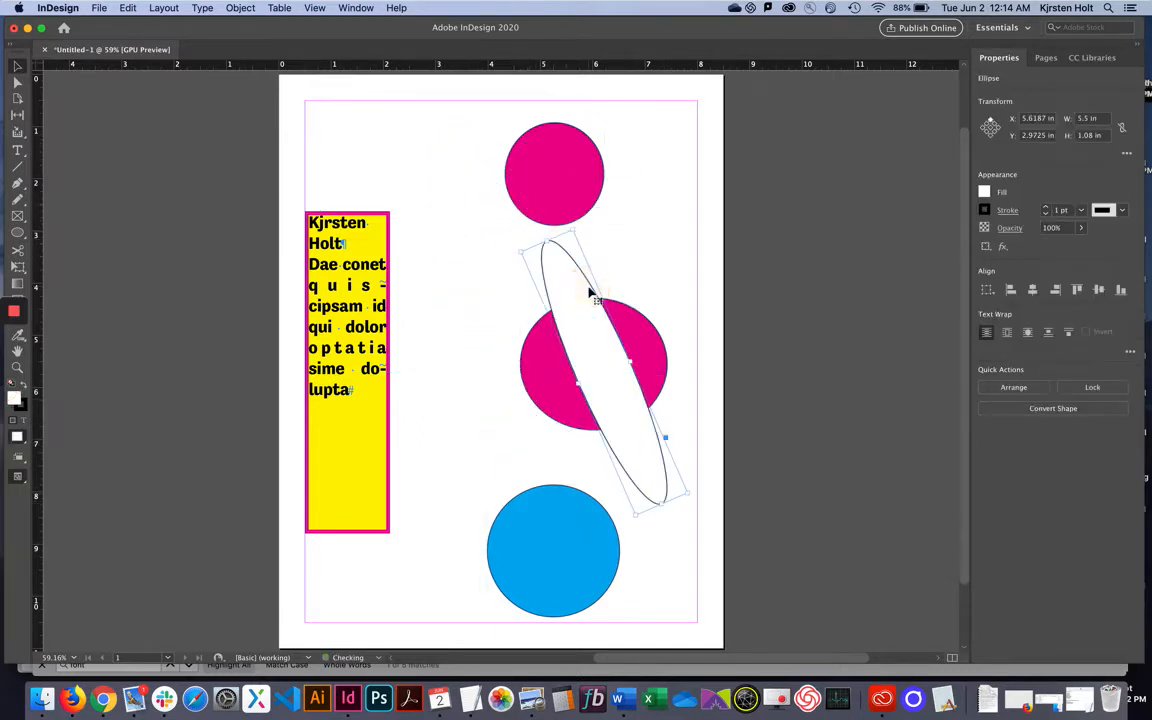
{"action": "left_click", "coordinate": [1047, 209]}
{"action": "left_click", "coordinate": [1047, 209]}
{"action": "left_click", "coordinate": [1047, 209]}
{"action": "left_click", "coordinate": [1047, 209]}
{"action": "left_click", "coordinate": [1047, 209]}
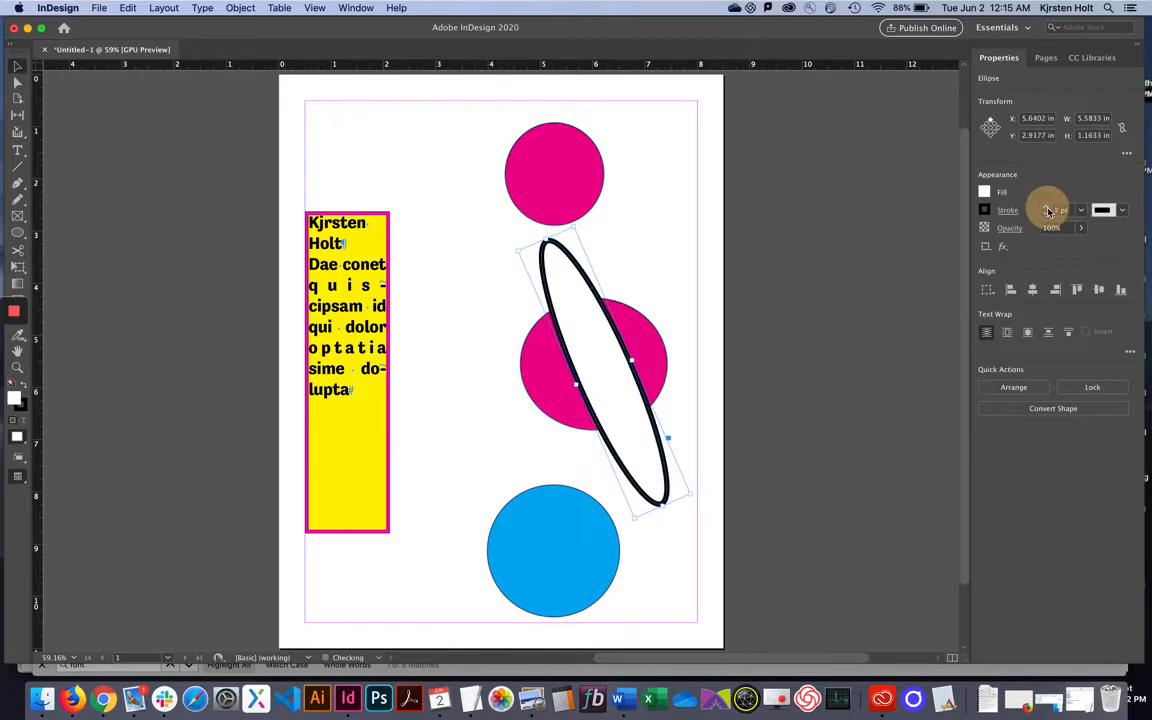
{"action": "left_click", "coordinate": [1047, 209]}
{"action": "left_click", "coordinate": [1047, 209]}
{"action": "left_click", "coordinate": [1047, 209]}
{"action": "left_click", "coordinate": [1047, 209]}
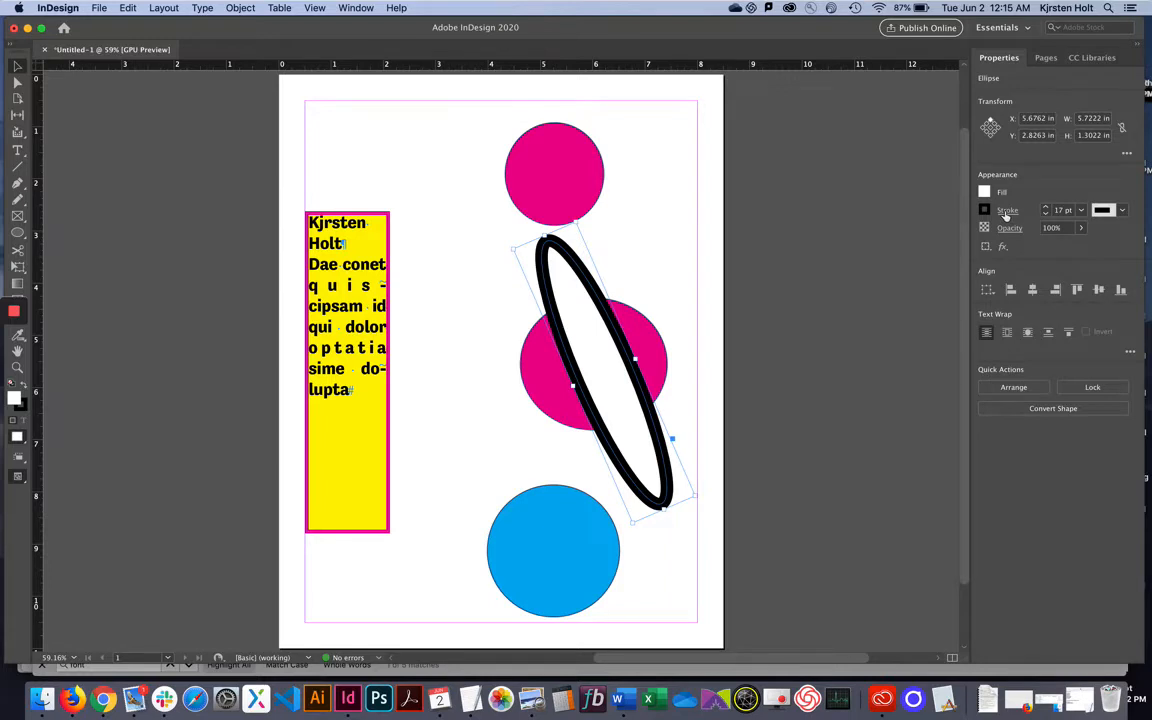
Try several stroke types on the ellipse, then settle on the Triple stroke.
{"action": "left_click", "coordinate": [1006, 212]}
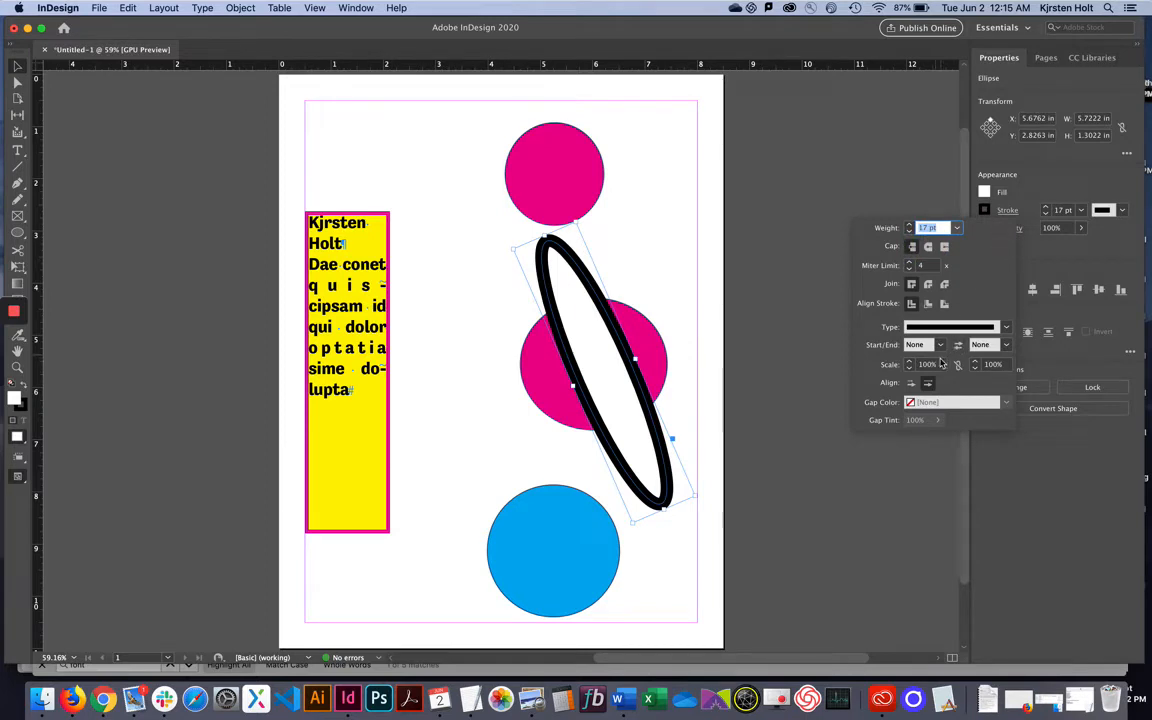
{"action": "left_click", "coordinate": [1006, 327]}
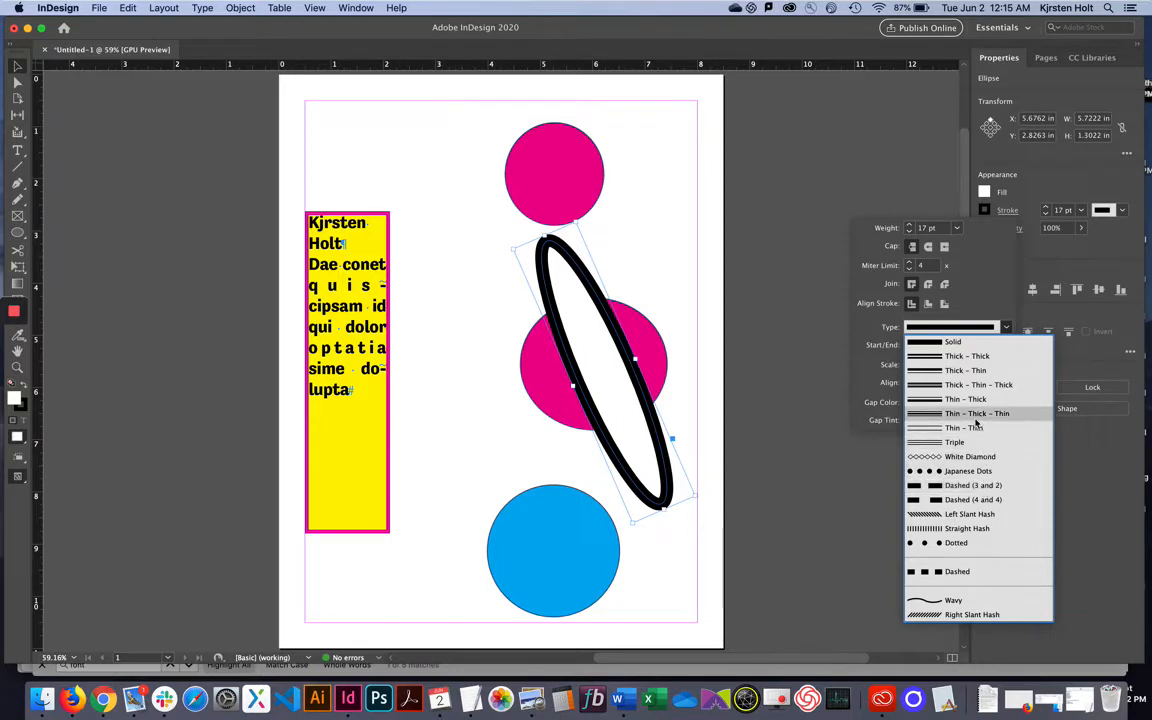
{"action": "left_click", "coordinate": [976, 416]}
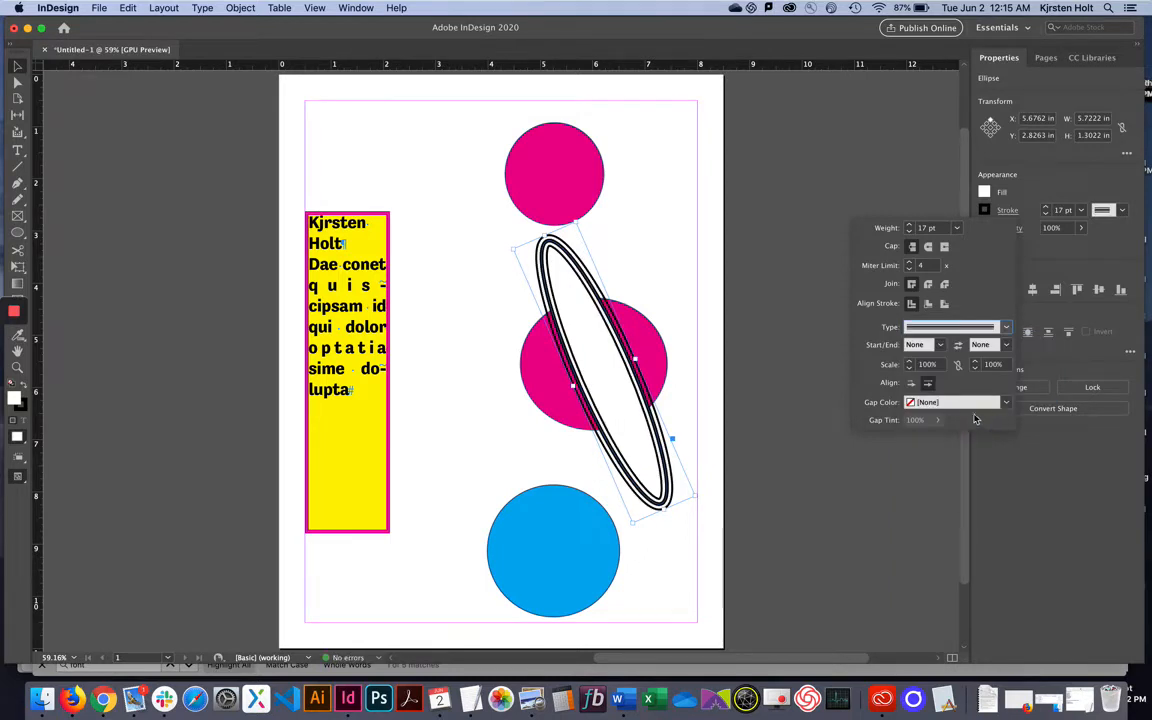
{"action": "left_click", "coordinate": [1006, 326]}
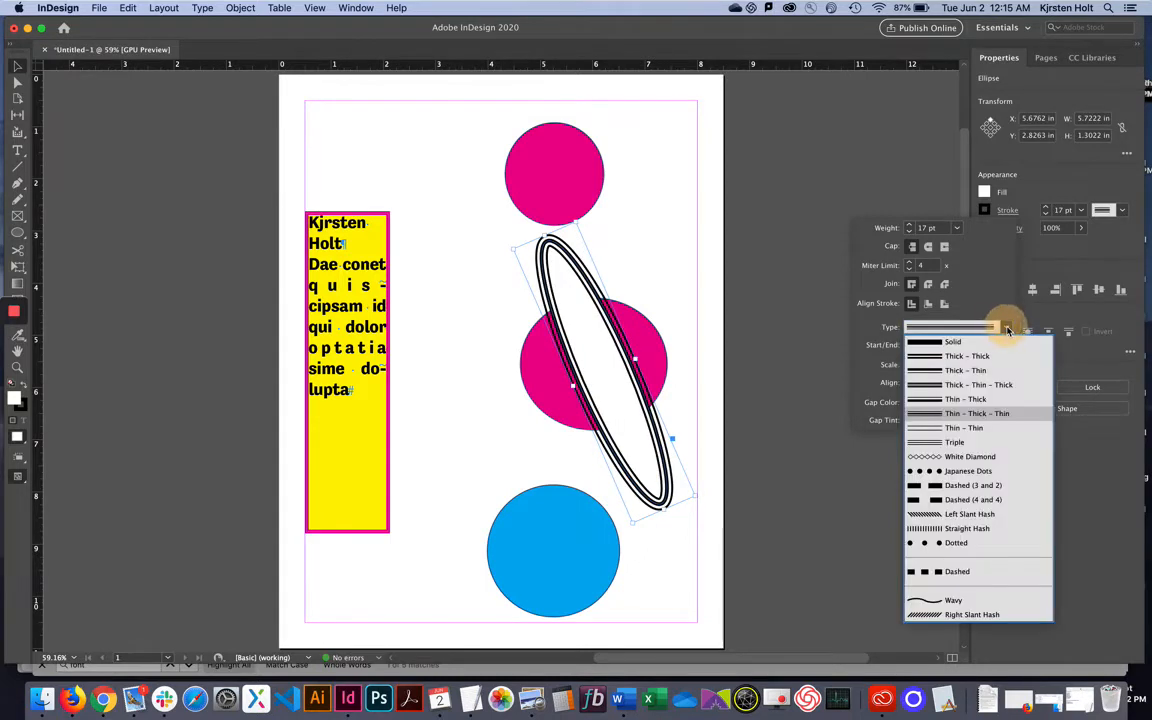
{"action": "left_click", "coordinate": [980, 456]}
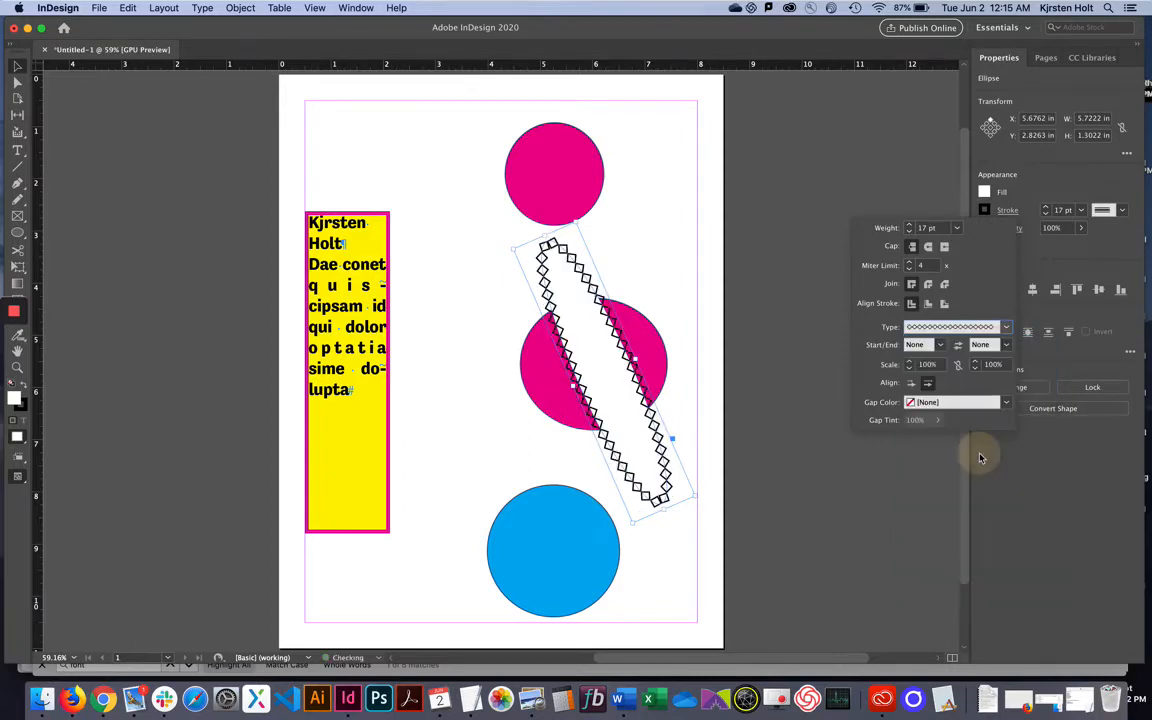
{"action": "left_click", "coordinate": [1008, 328]}
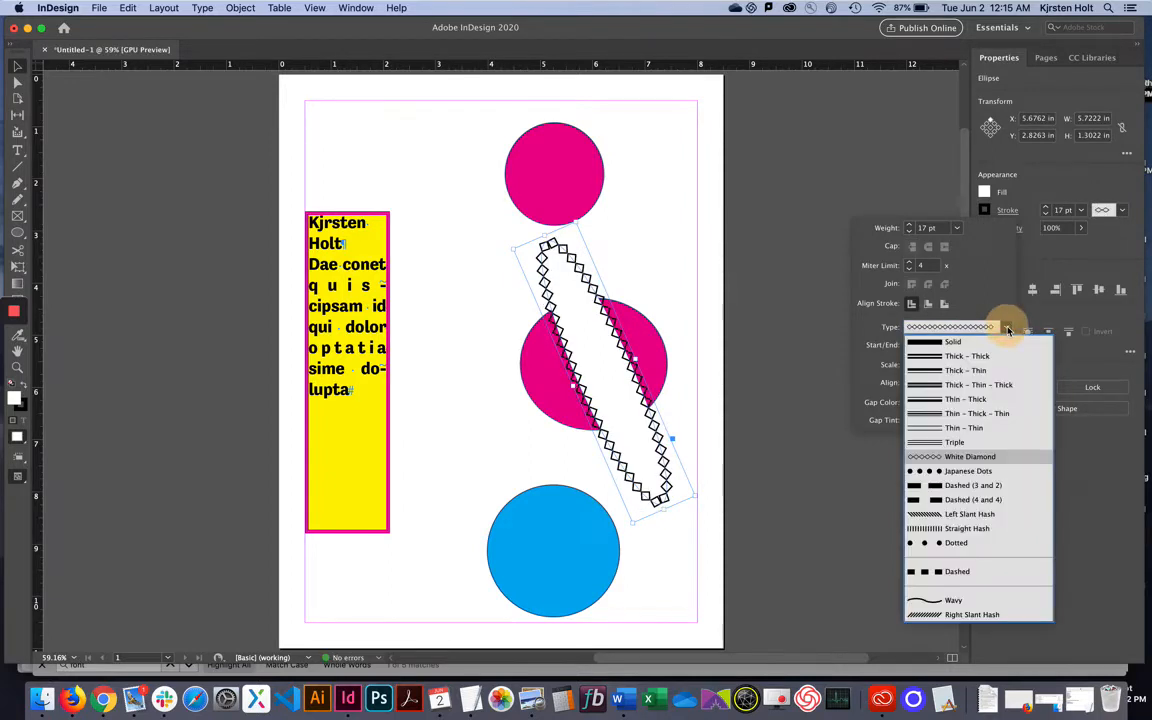
{"action": "left_click", "coordinate": [930, 499]}
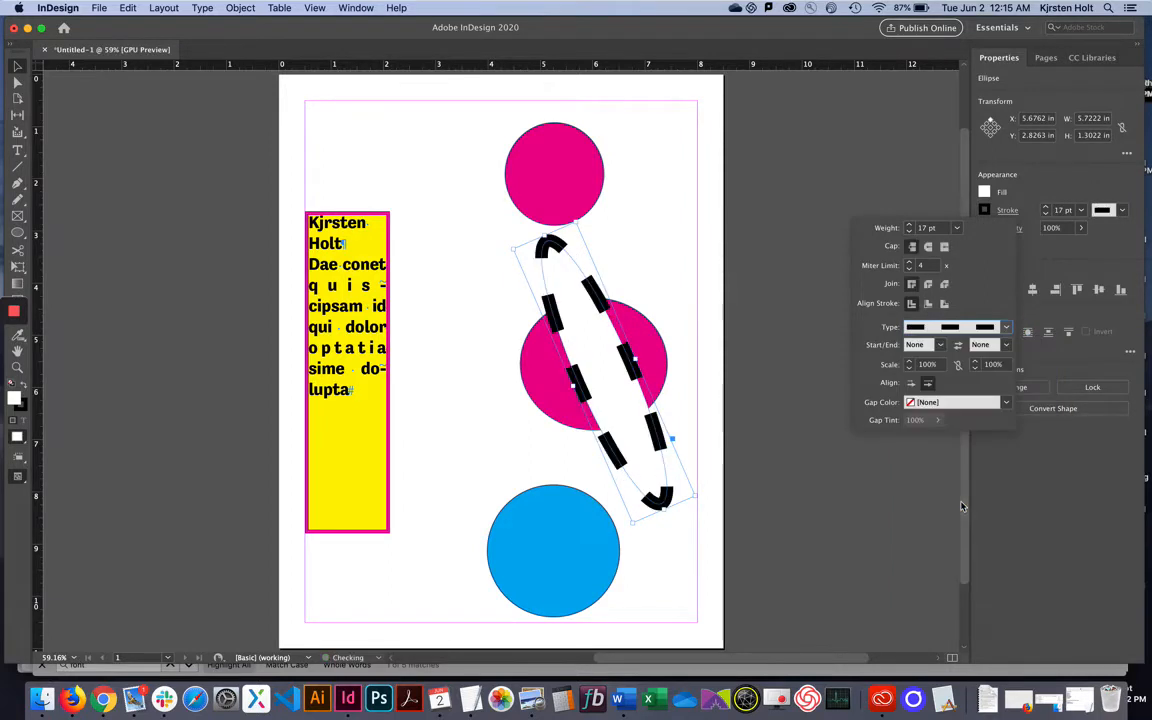
{"action": "left_click", "coordinate": [1006, 327]}
{"action": "left_click", "coordinate": [987, 544]}
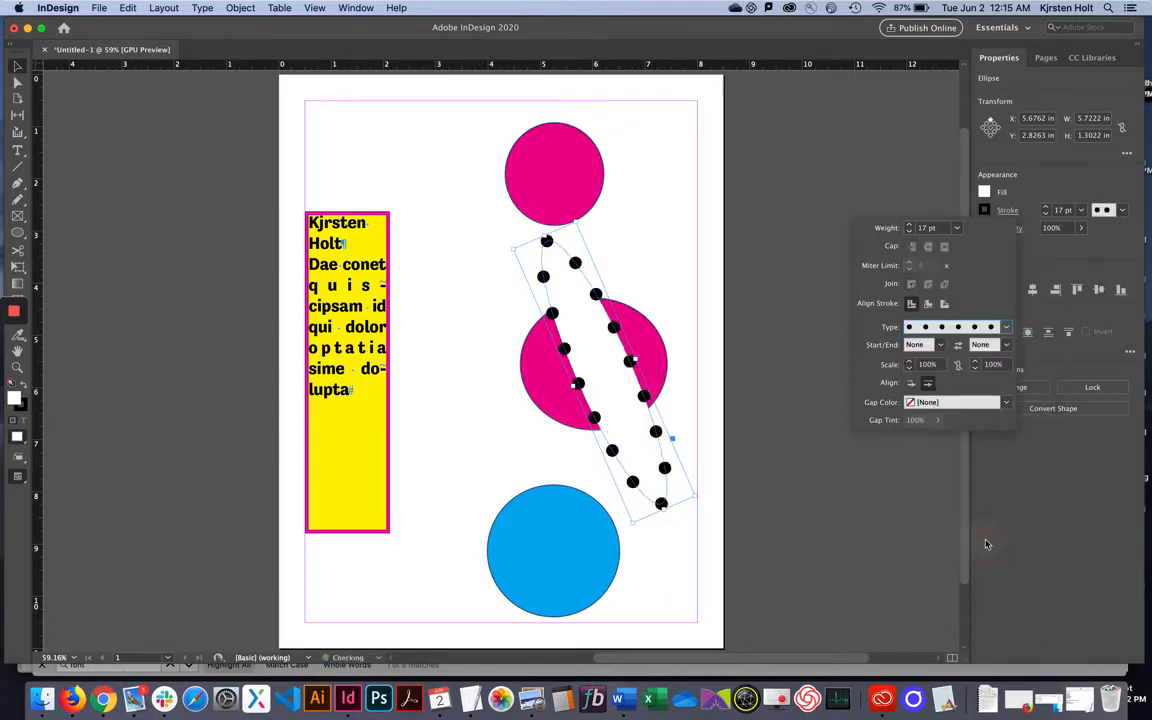
{"action": "left_click", "coordinate": [1006, 328]}
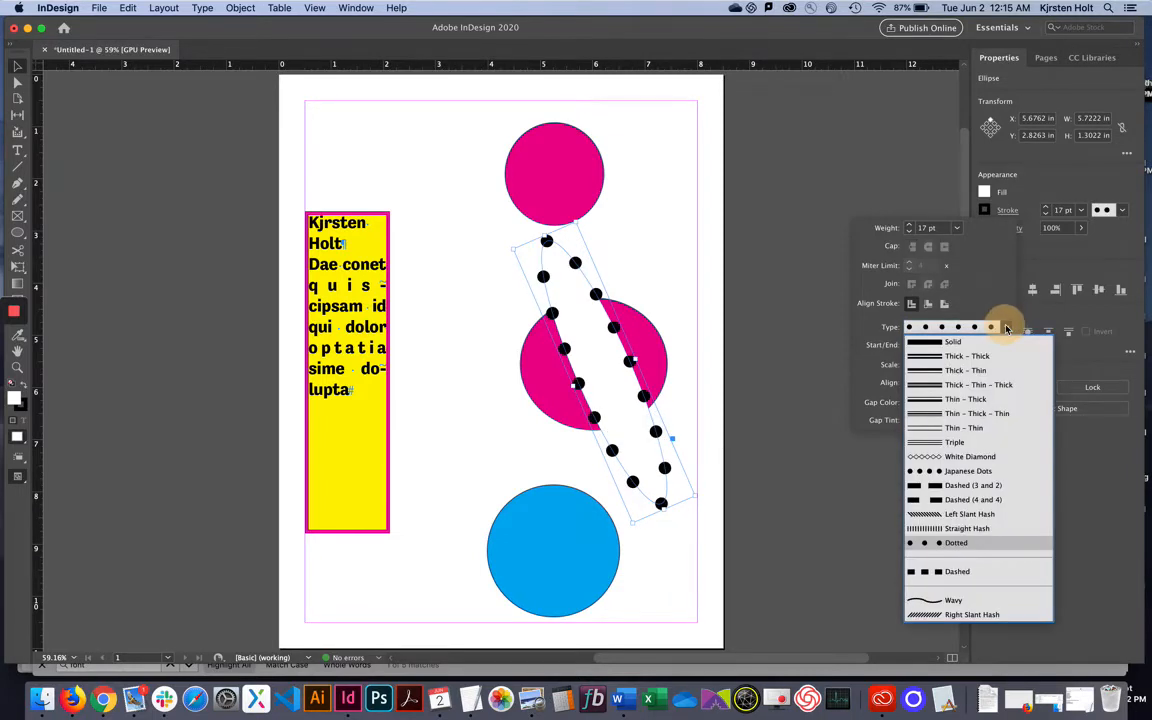
{"action": "left_click", "coordinate": [978, 443]}
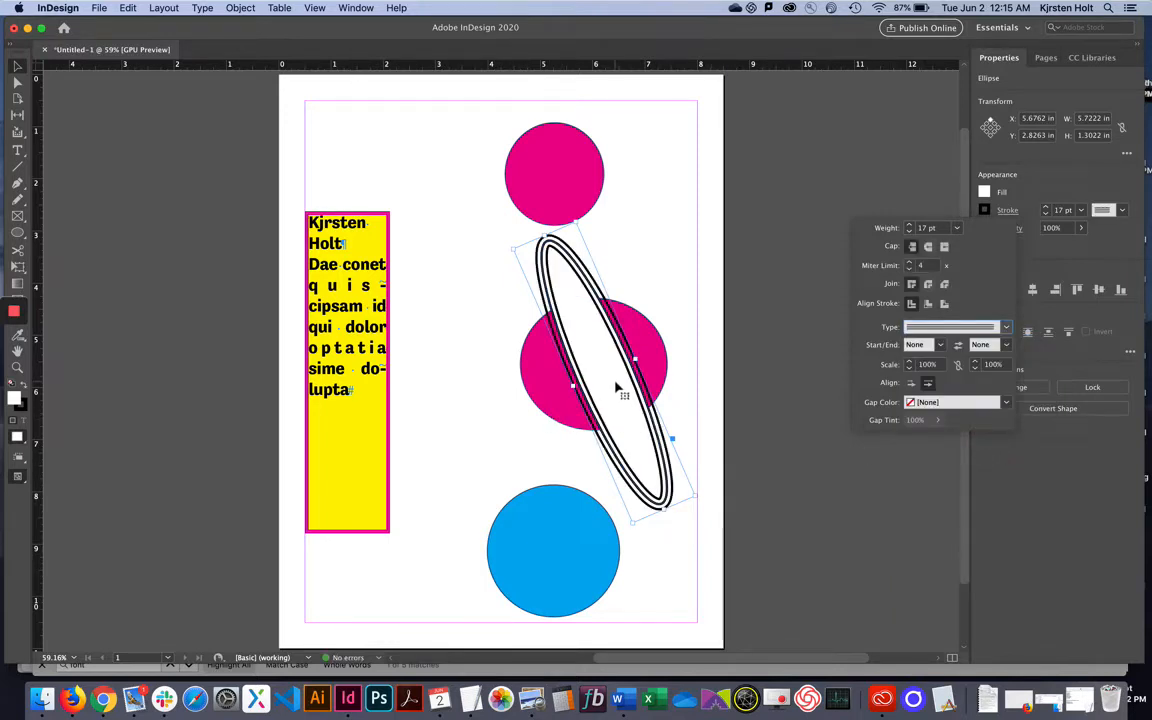
{"action": "left_click", "coordinate": [548, 342]}
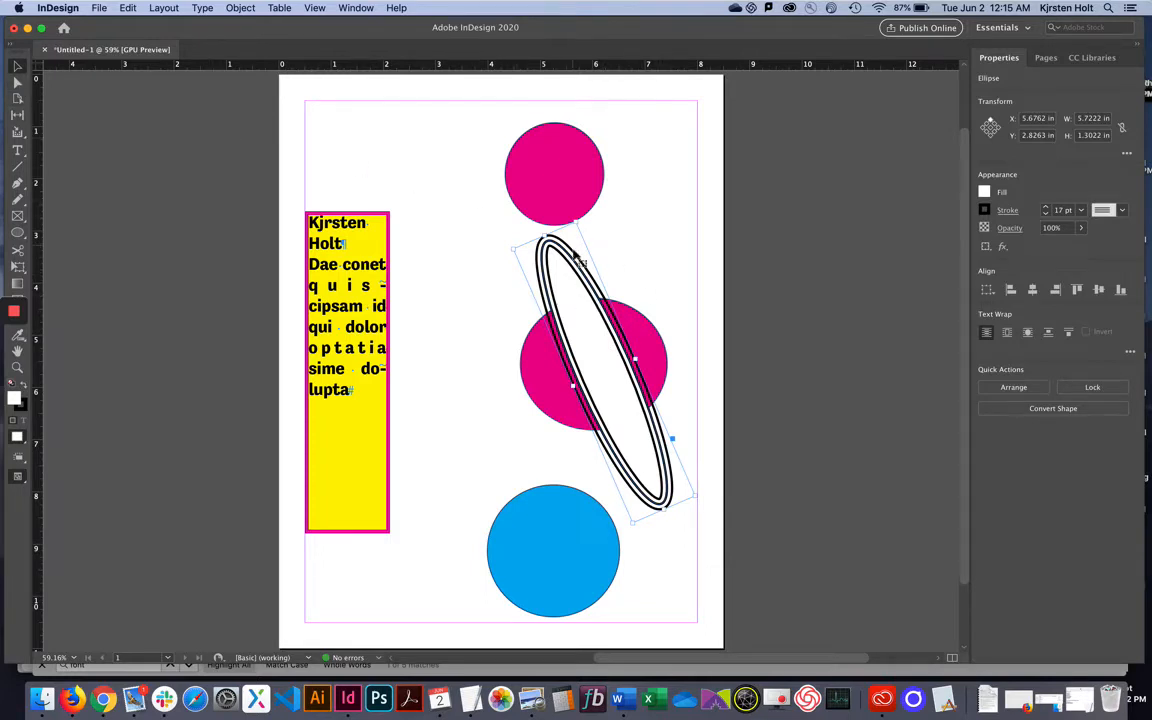
Set the ellipse between the magenta circles, moving the top circle left and the lower one right-down.
{"action": "left_click_drag", "start_coordinate": [568, 287], "coordinate": [432, 212]}
{"action": "left_click_drag", "start_coordinate": [478, 322], "coordinate": [575, 300]}
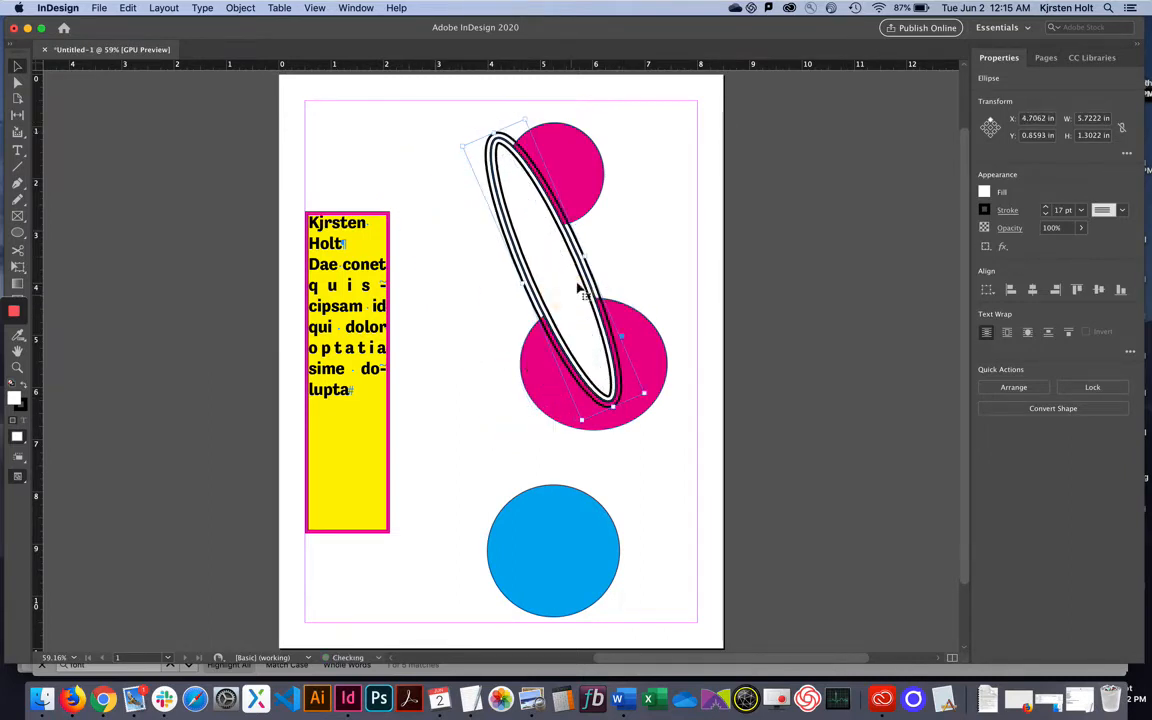
{"action": "left_click_drag", "start_coordinate": [577, 178], "coordinate": [477, 166]}
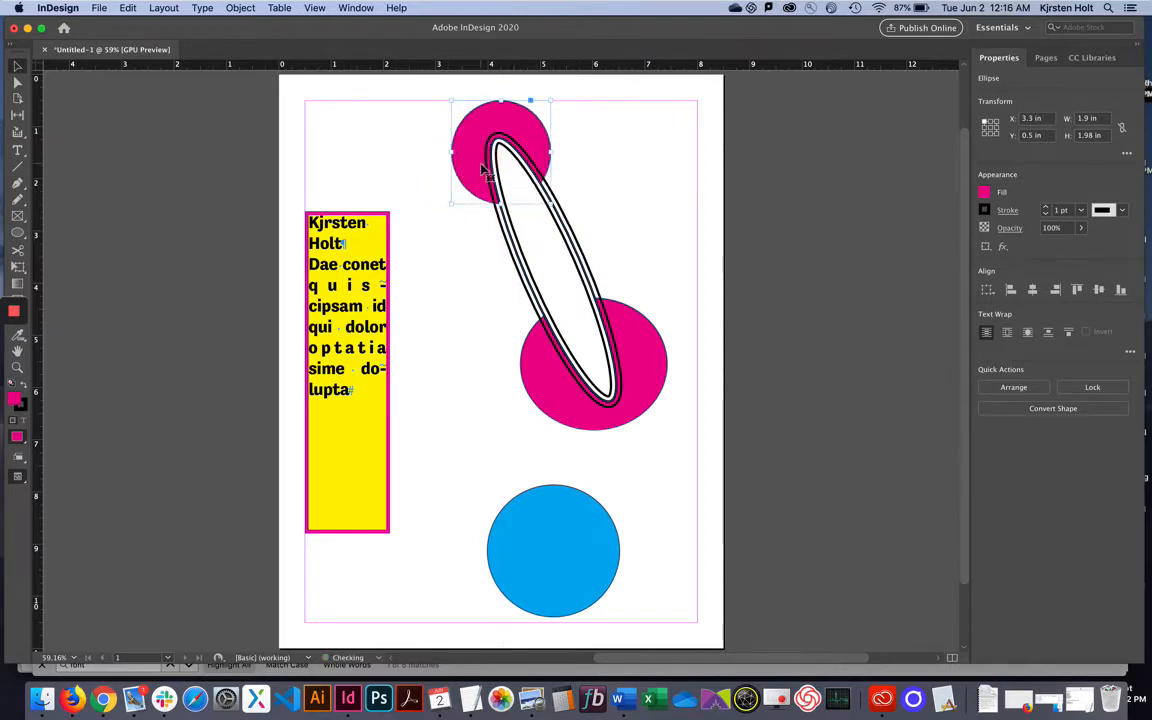
{"action": "left_click_drag", "start_coordinate": [640, 365], "coordinate": [652, 375]}
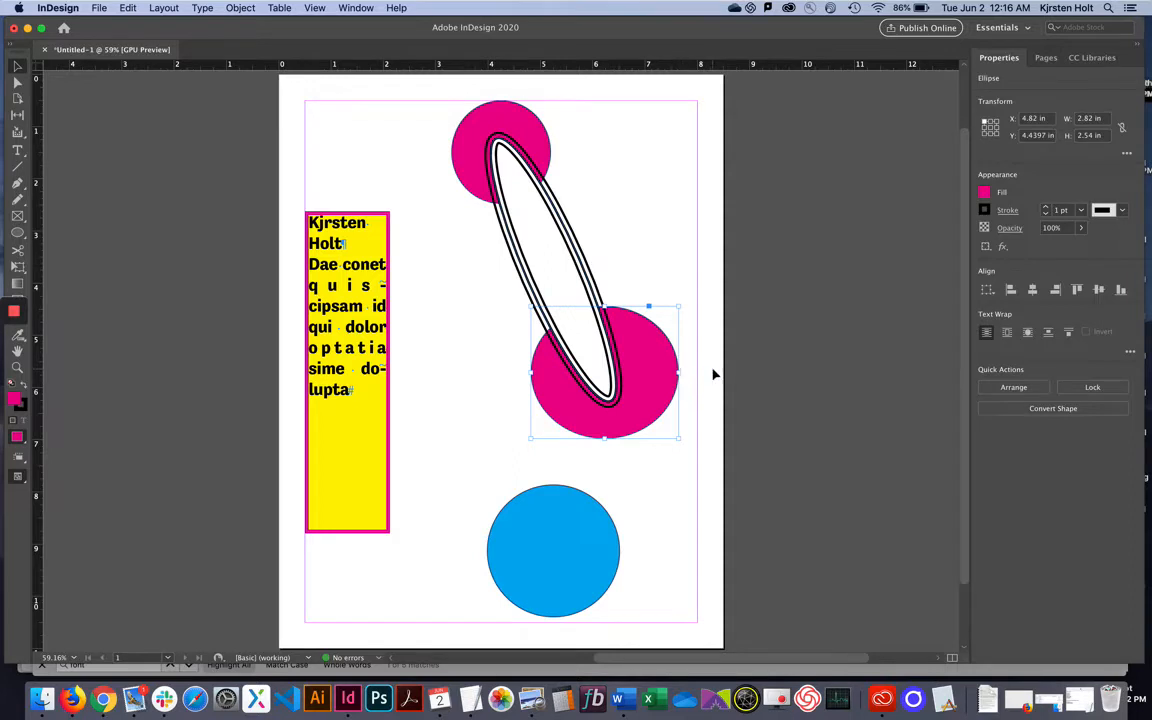
Widen the yellow frame to 3.625 in, overlap the blue circle on it, and lower both magenta circles.
{"action": "left_click", "coordinate": [342, 419]}
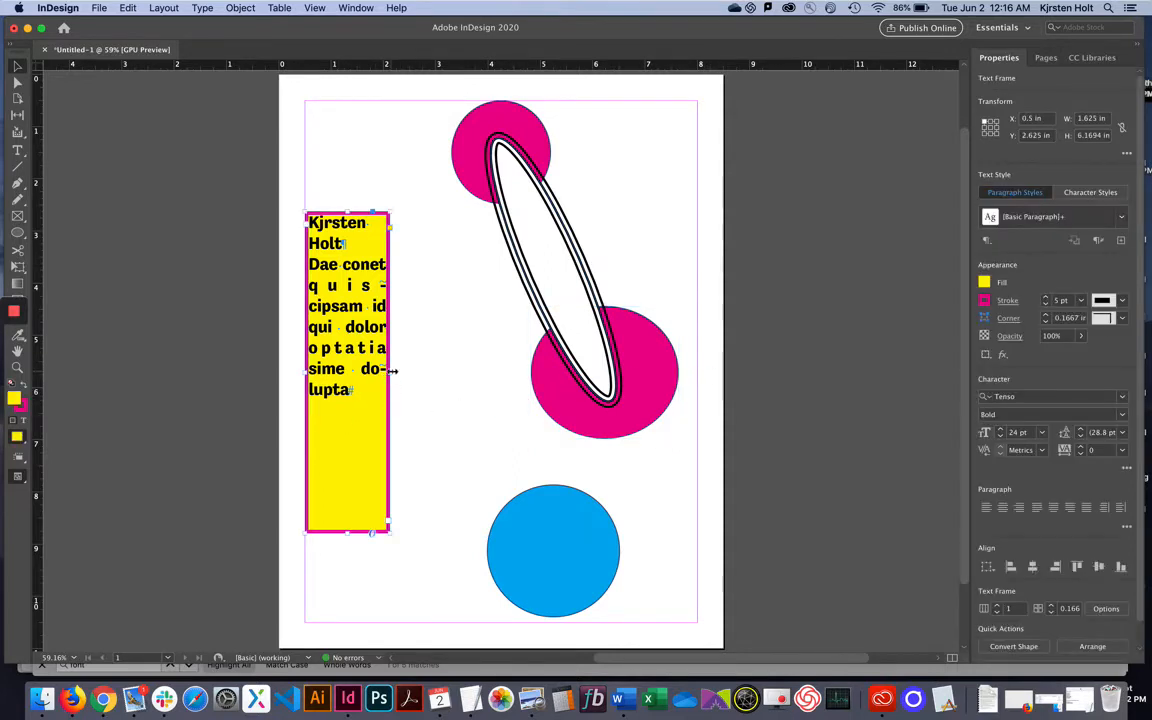
{"action": "left_click_drag", "start_coordinate": [389, 372], "coordinate": [494, 372]}
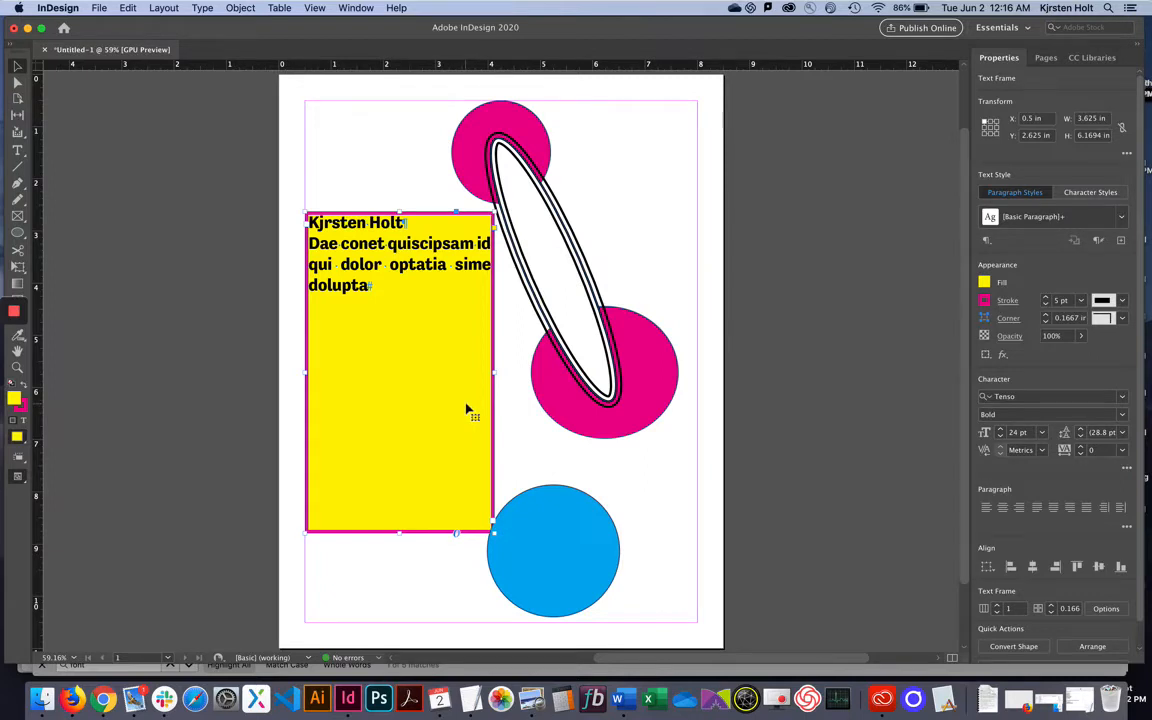
{"action": "left_click", "coordinate": [573, 530]}
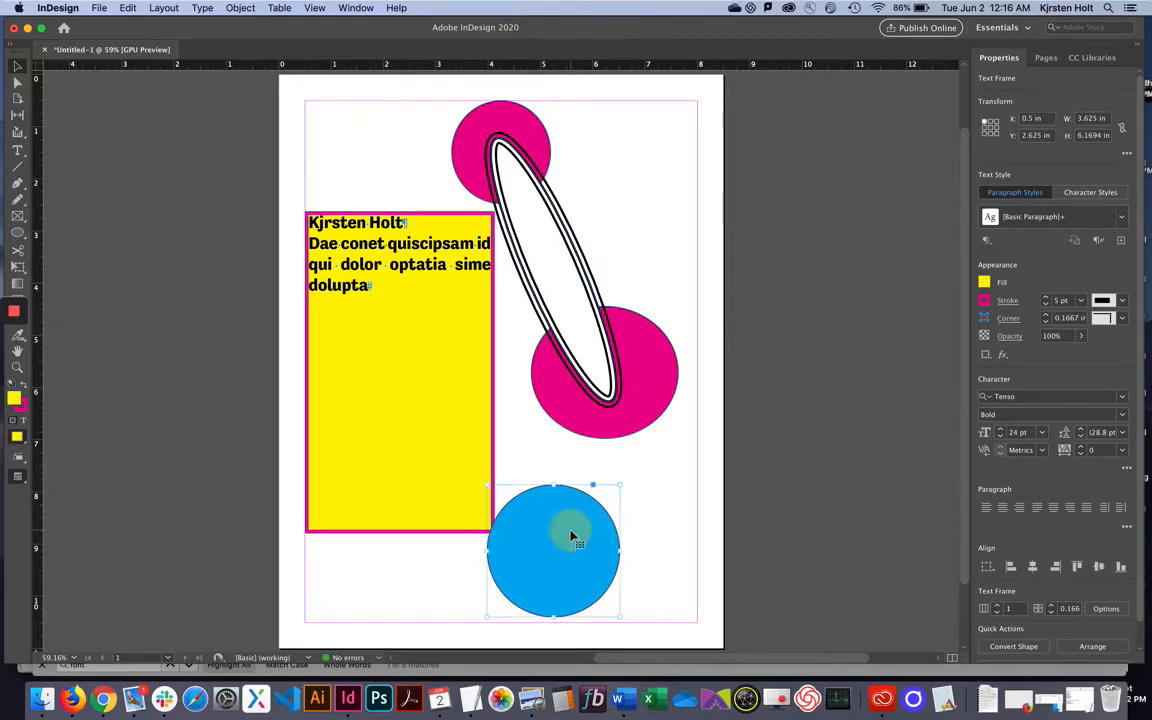
{"action": "left_click_drag", "start_coordinate": [571, 534], "coordinate": [473, 508]}
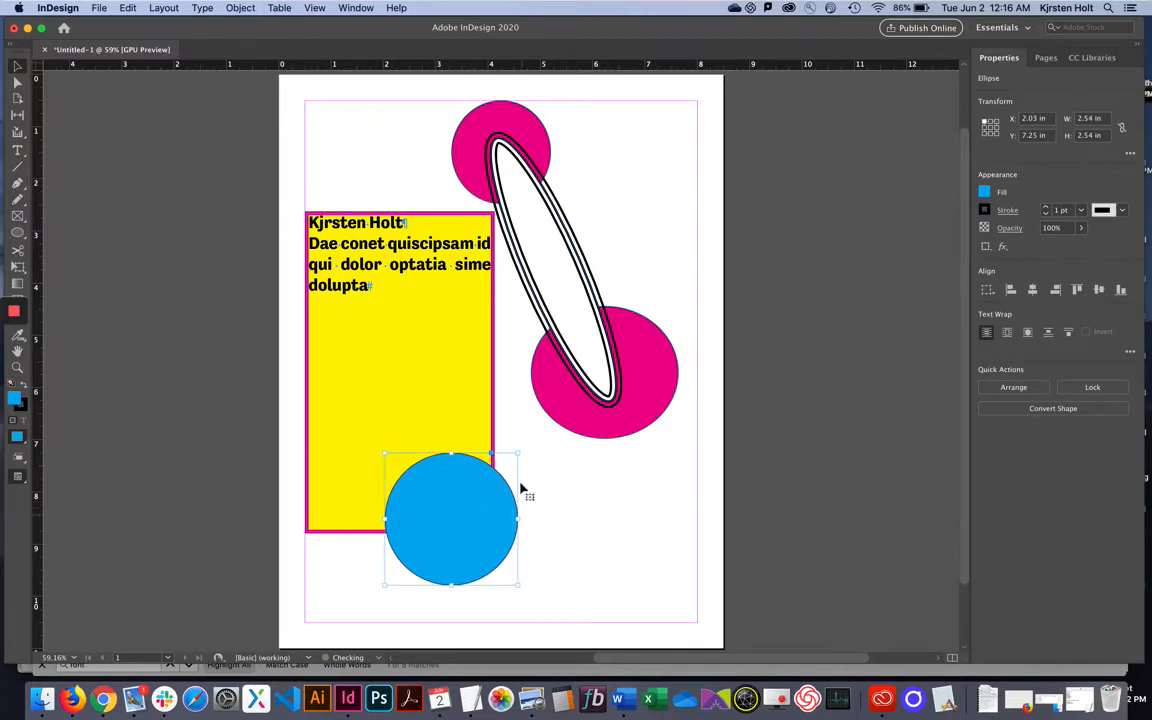
{"action": "left_click_drag", "start_coordinate": [657, 375], "coordinate": [653, 411]}
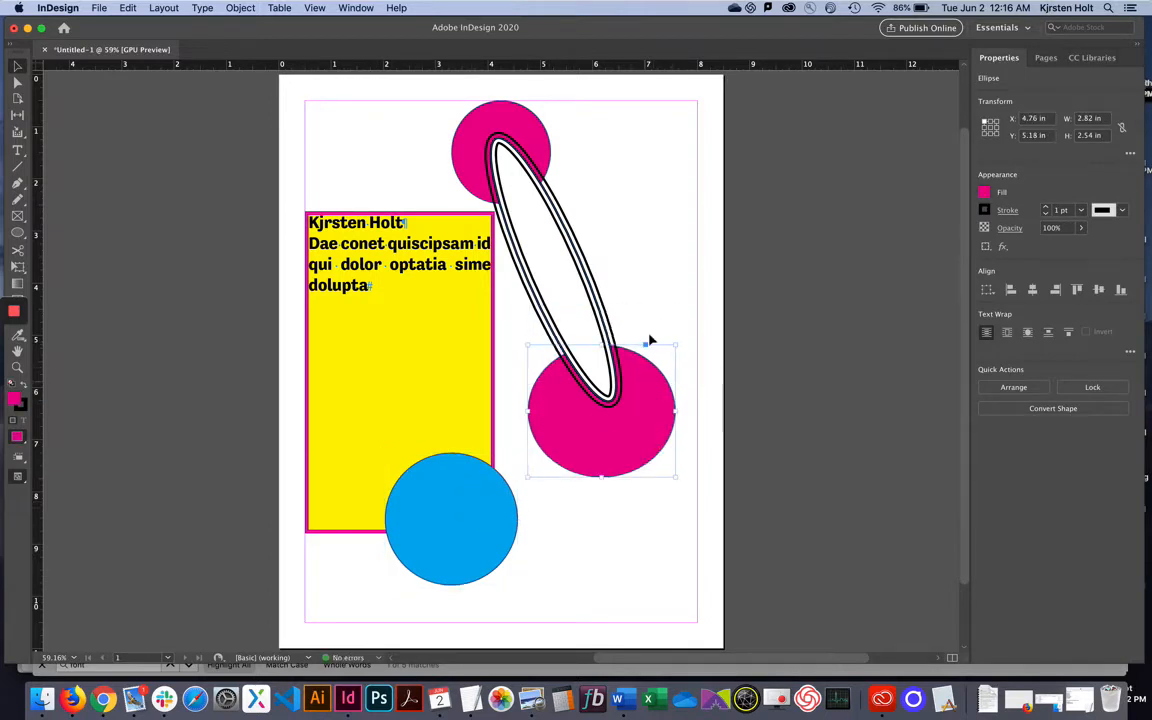
{"action": "left_click_drag", "start_coordinate": [529, 135], "coordinate": [615, 226]}
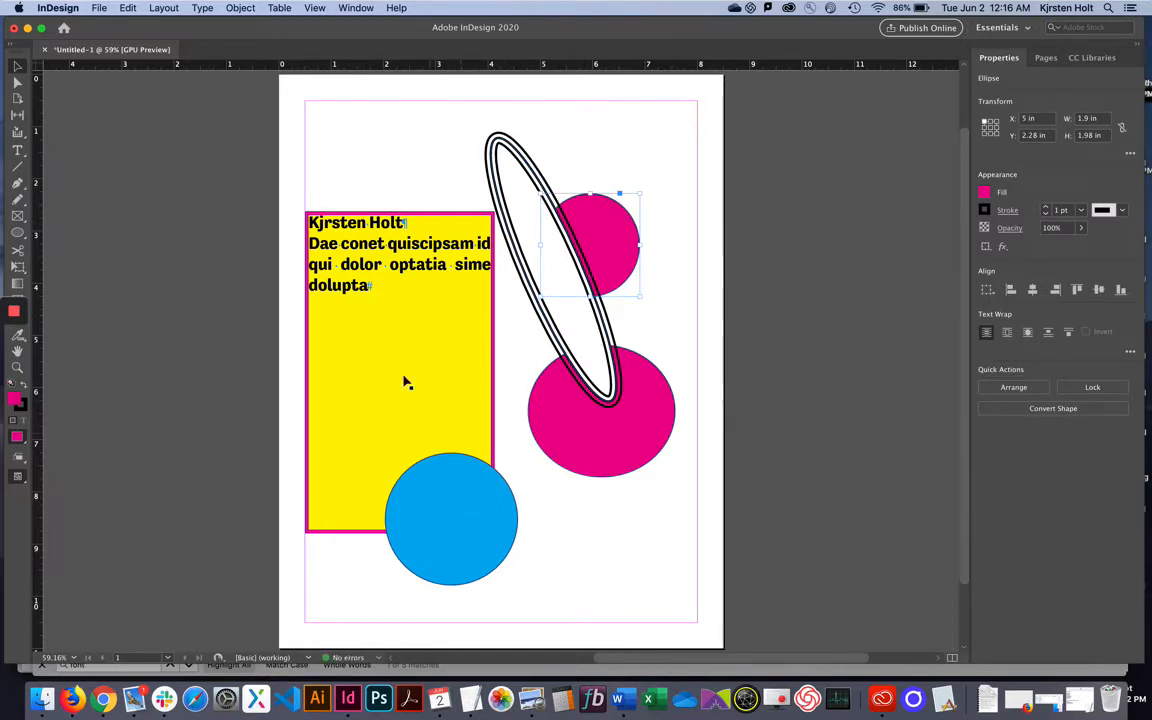
Fill the blue circle with placeholder text using the Type tool, then select all that text.
{"action": "left_click", "coordinate": [18, 152]}
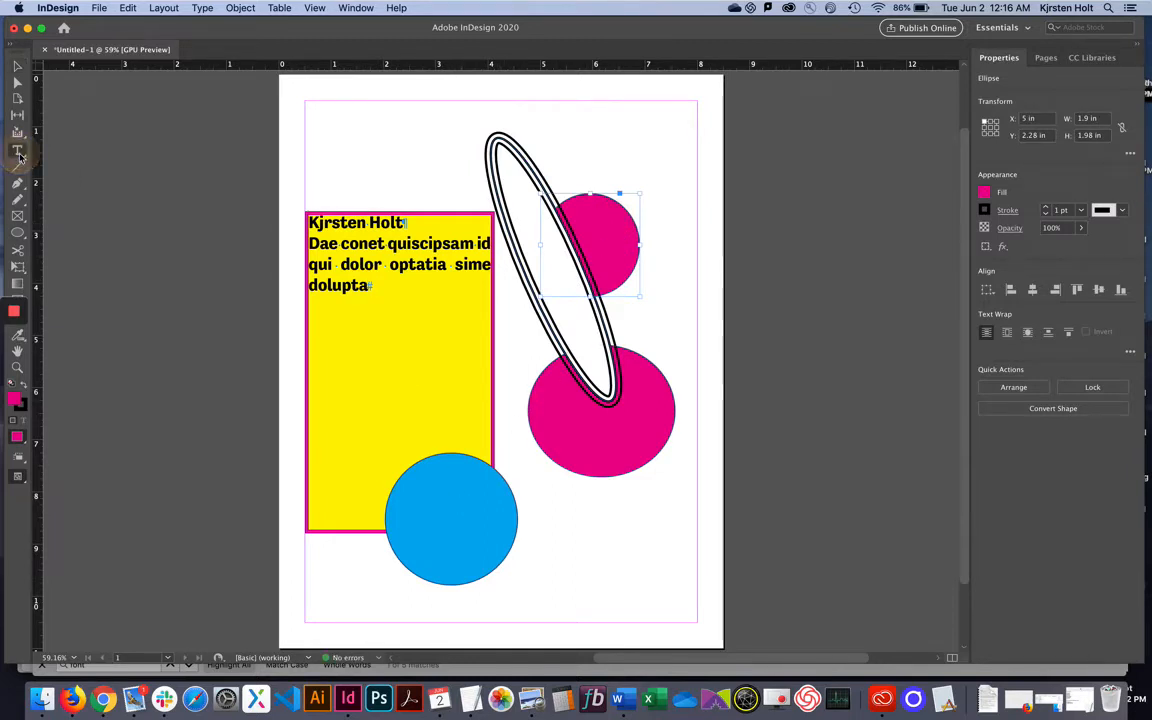
{"action": "left_click", "coordinate": [456, 505]}
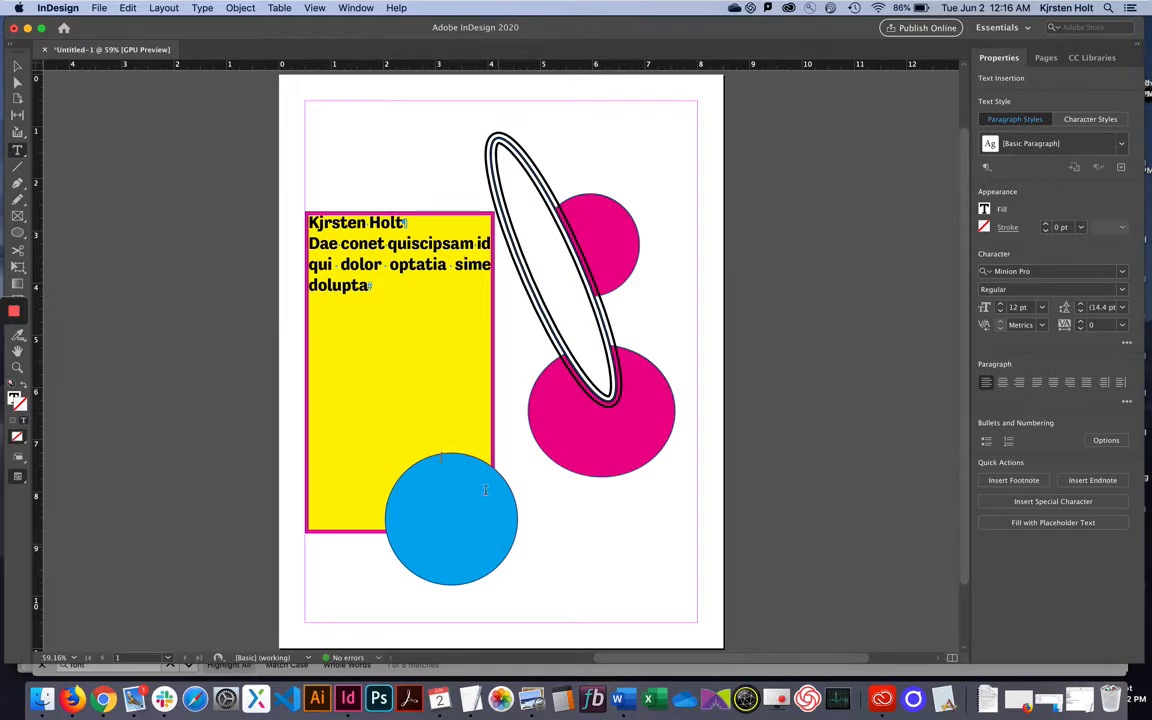
{"action": "left_click", "coordinate": [203, 8]}
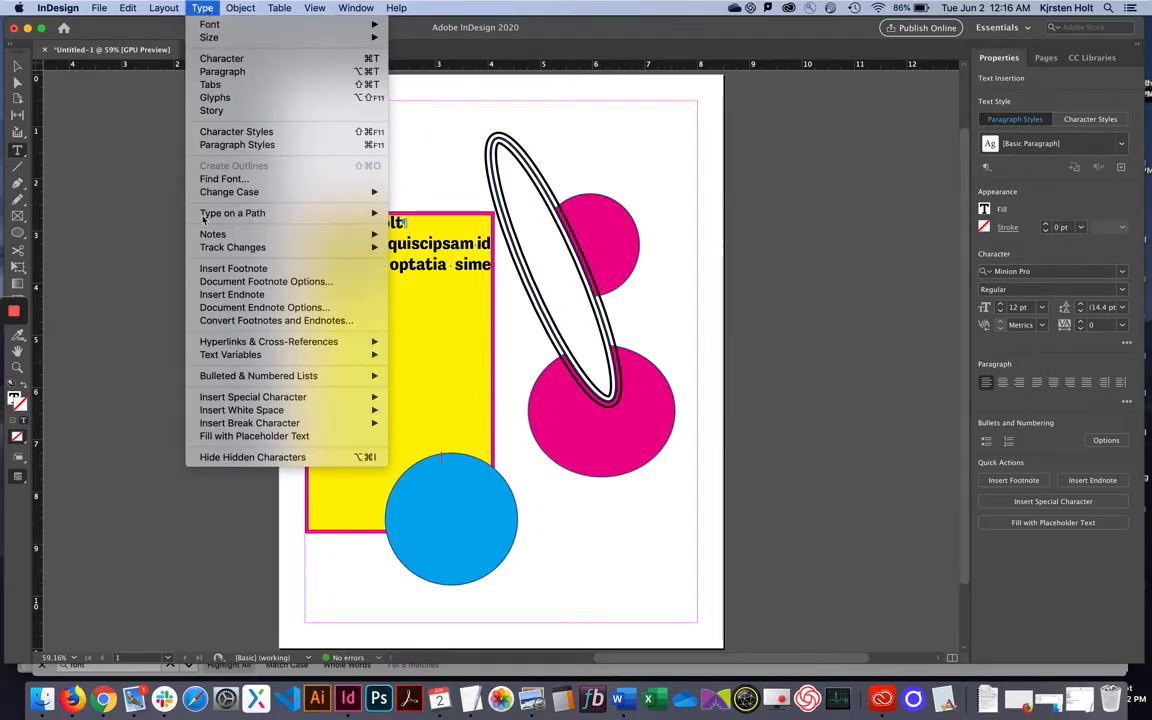
{"action": "left_click", "coordinate": [209, 438]}
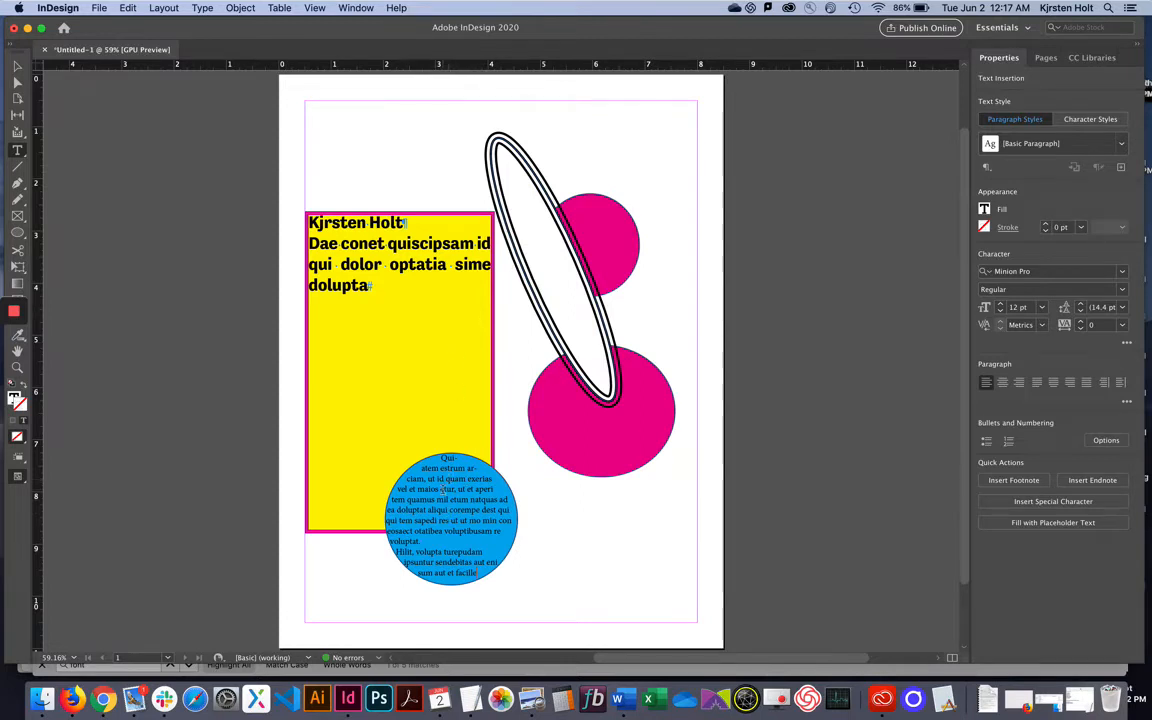
{"action": "left_click_drag", "start_coordinate": [441, 459], "coordinate": [500, 578]}
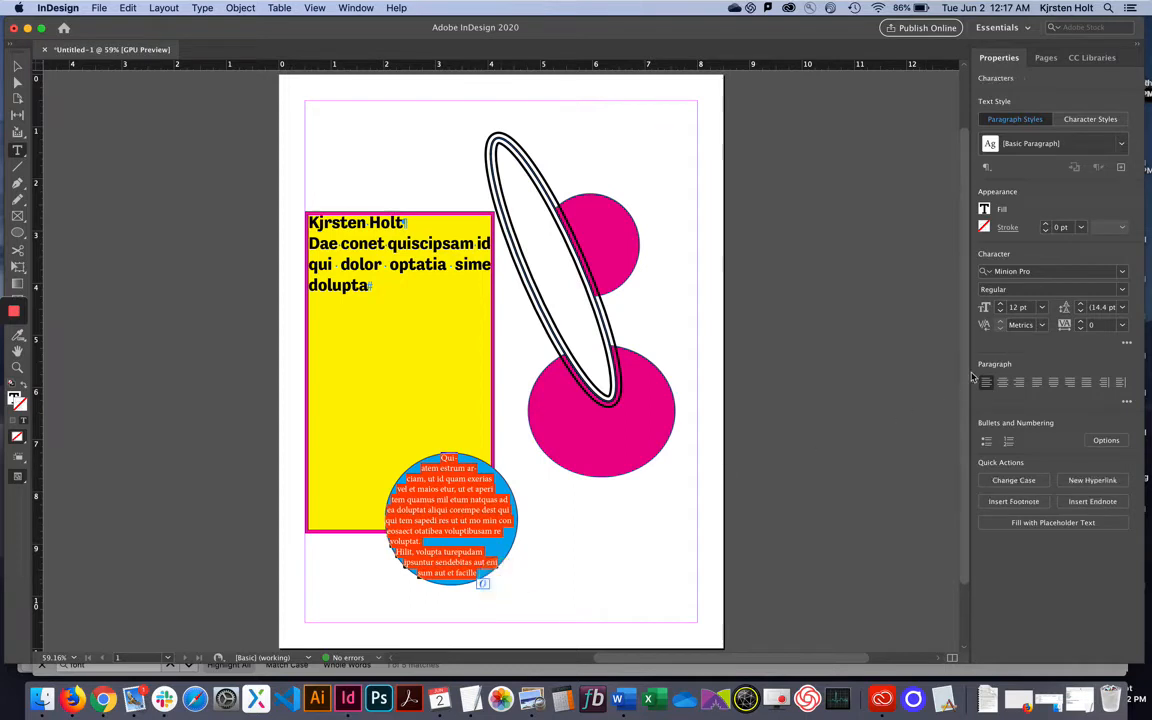
Color the circle's placeholder text [Paper] white and reselect it.
{"action": "left_click", "coordinate": [985, 211]}
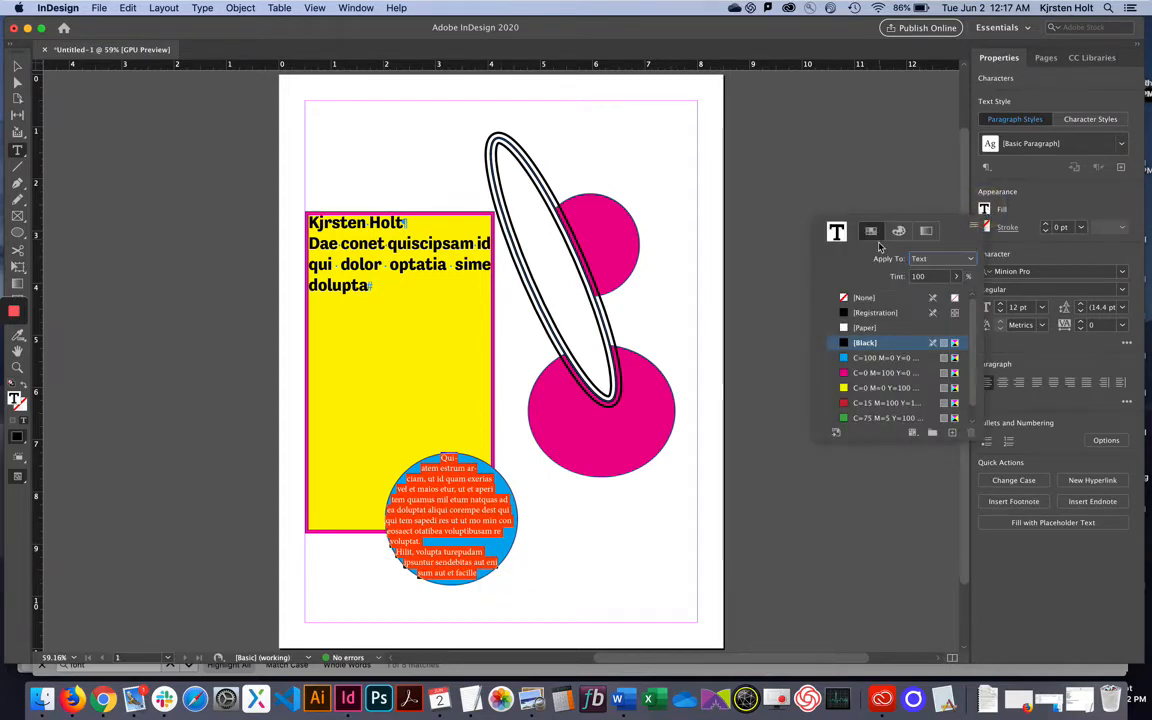
{"action": "left_click", "coordinate": [862, 328]}
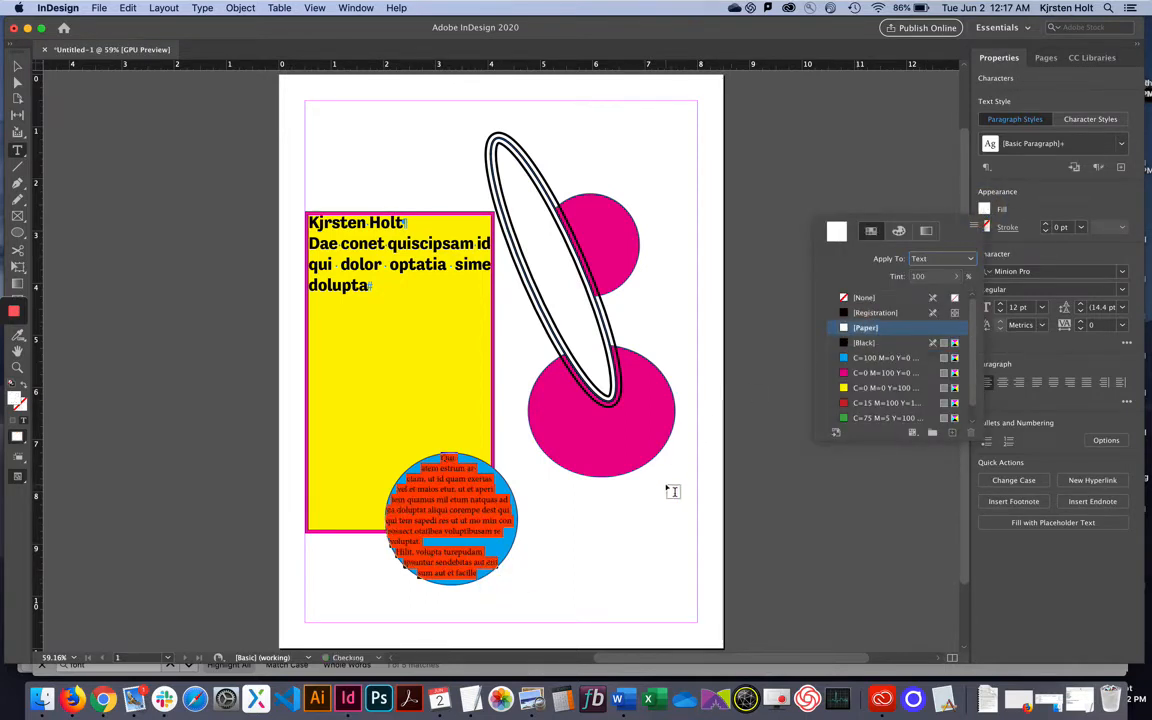
{"action": "left_click", "coordinate": [632, 520]}
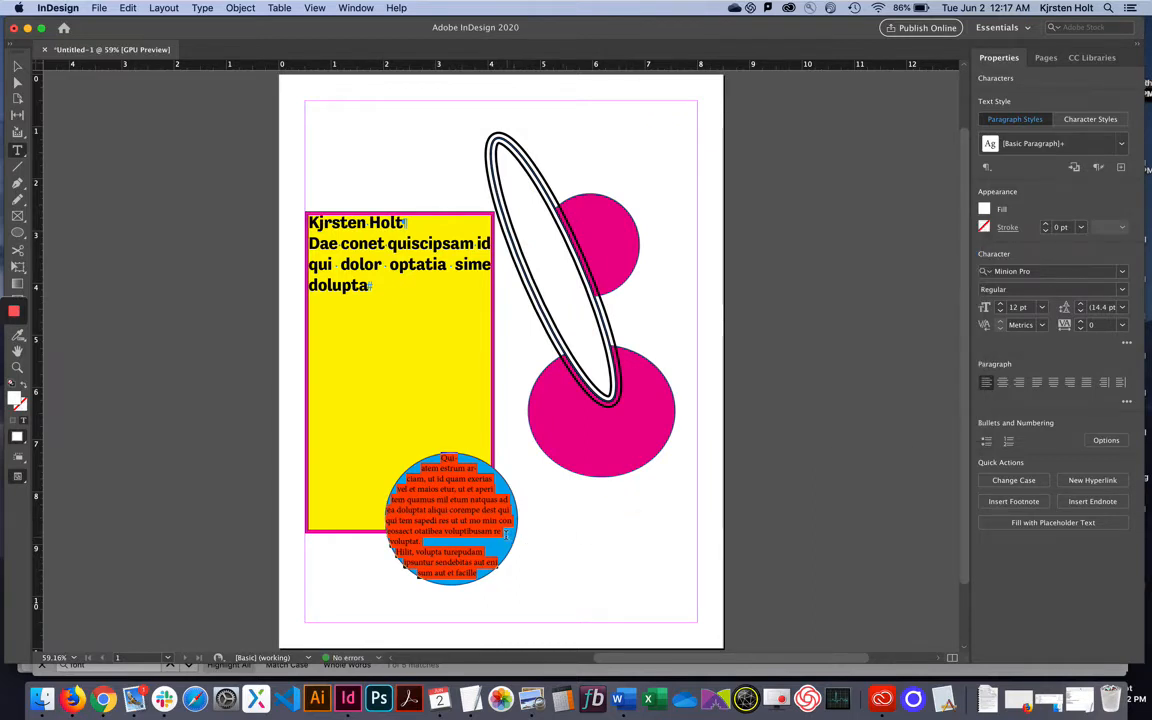
{"action": "left_click", "coordinate": [508, 534]}
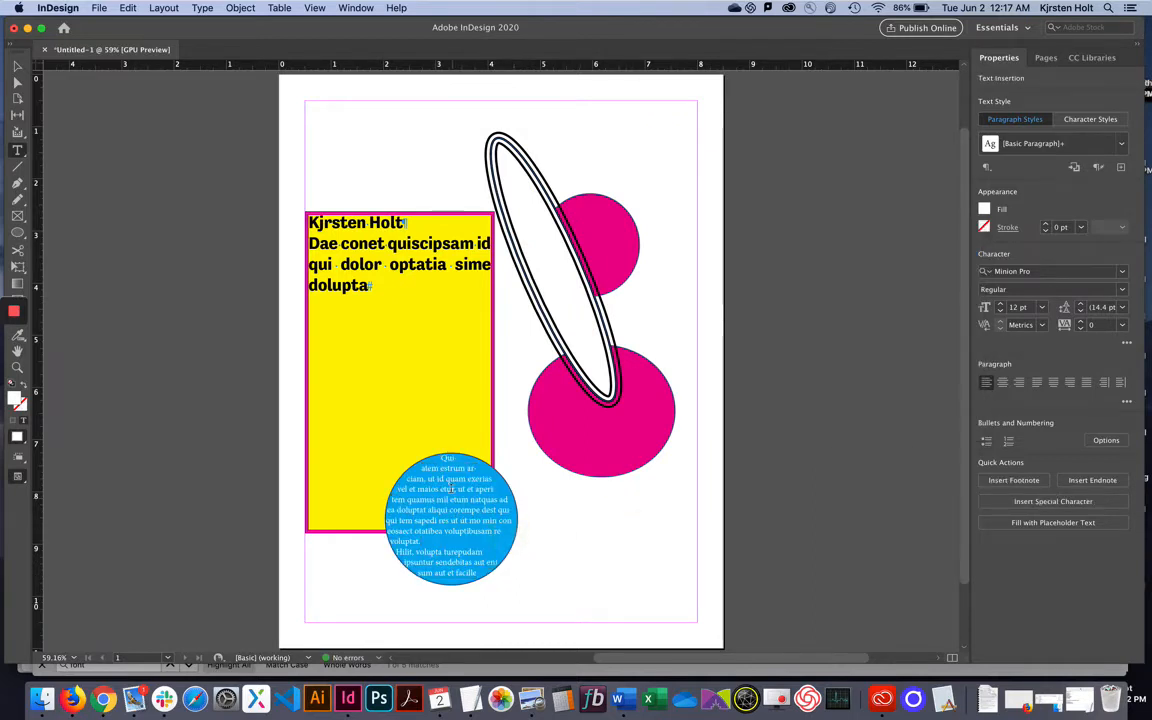
{"action": "left_click_drag", "start_coordinate": [446, 458], "coordinate": [527, 586]}
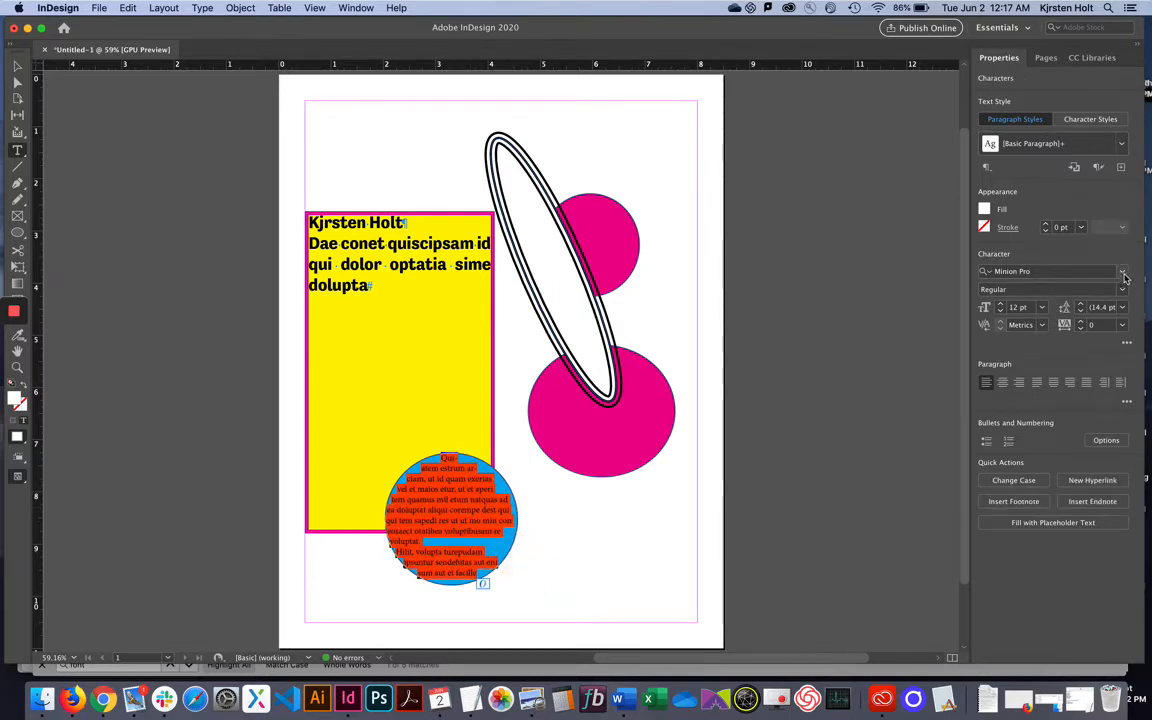
Set the circle text to Marker Felt Thin at 18 pt.
{"action": "left_click", "coordinate": [1121, 272]}
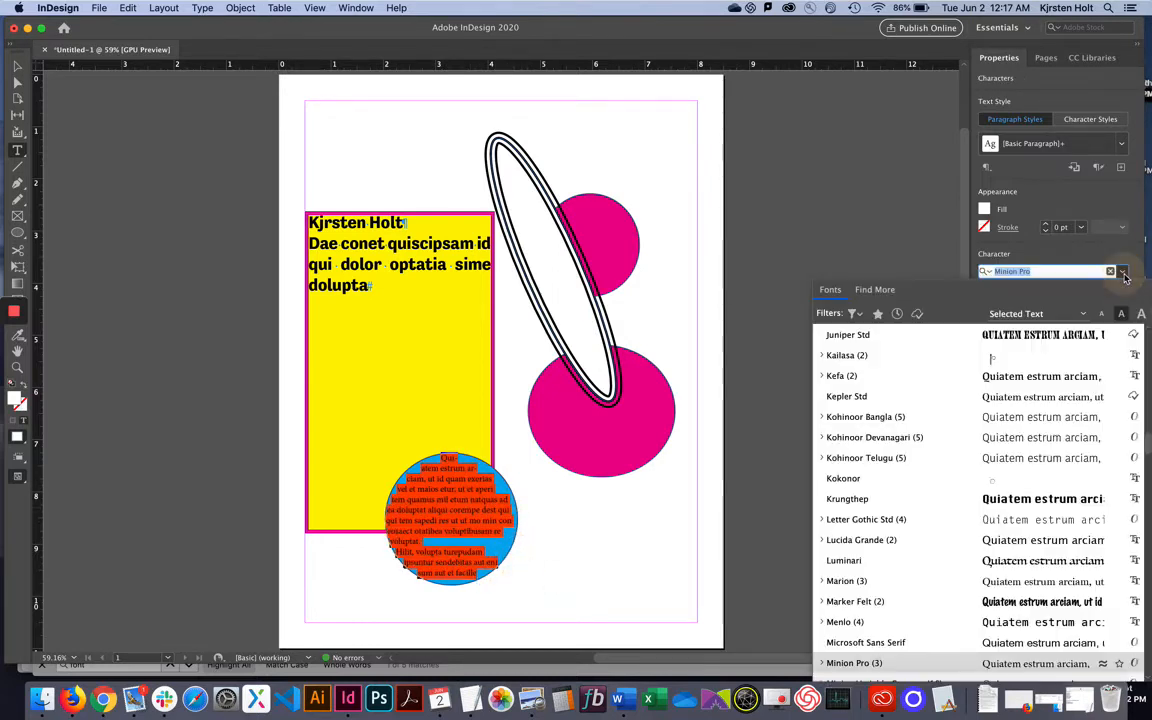
{"action": "left_click", "coordinate": [1010, 602]}
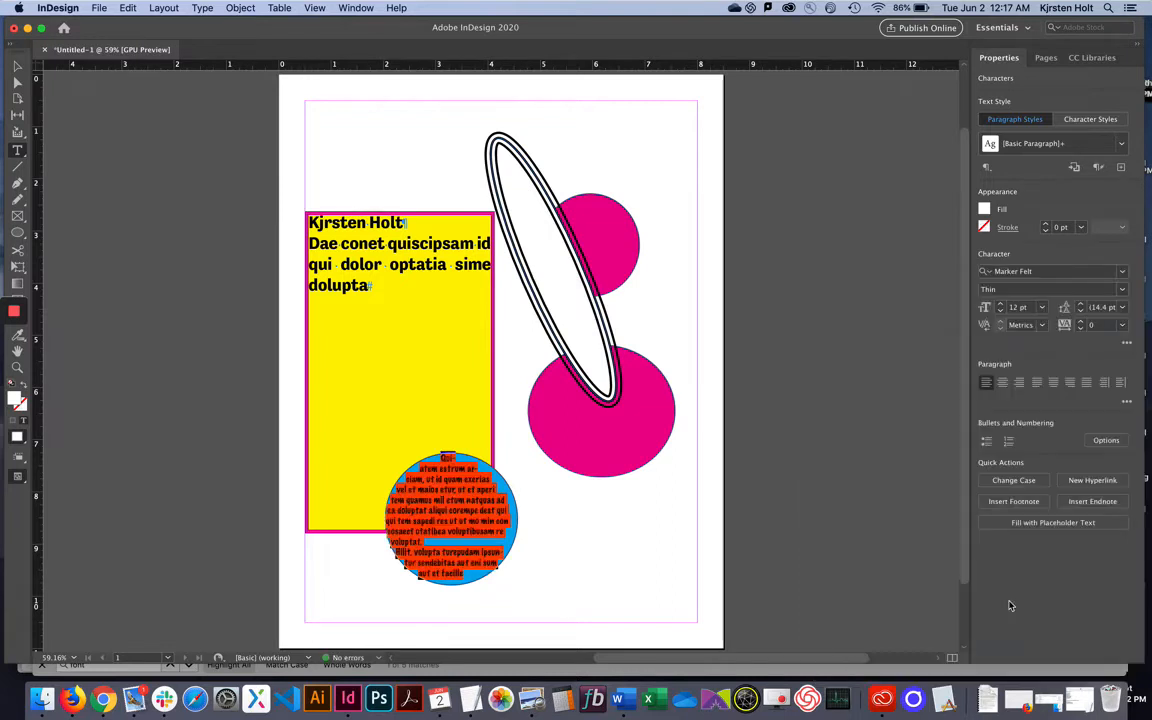
{"action": "left_click", "coordinate": [1042, 307]}
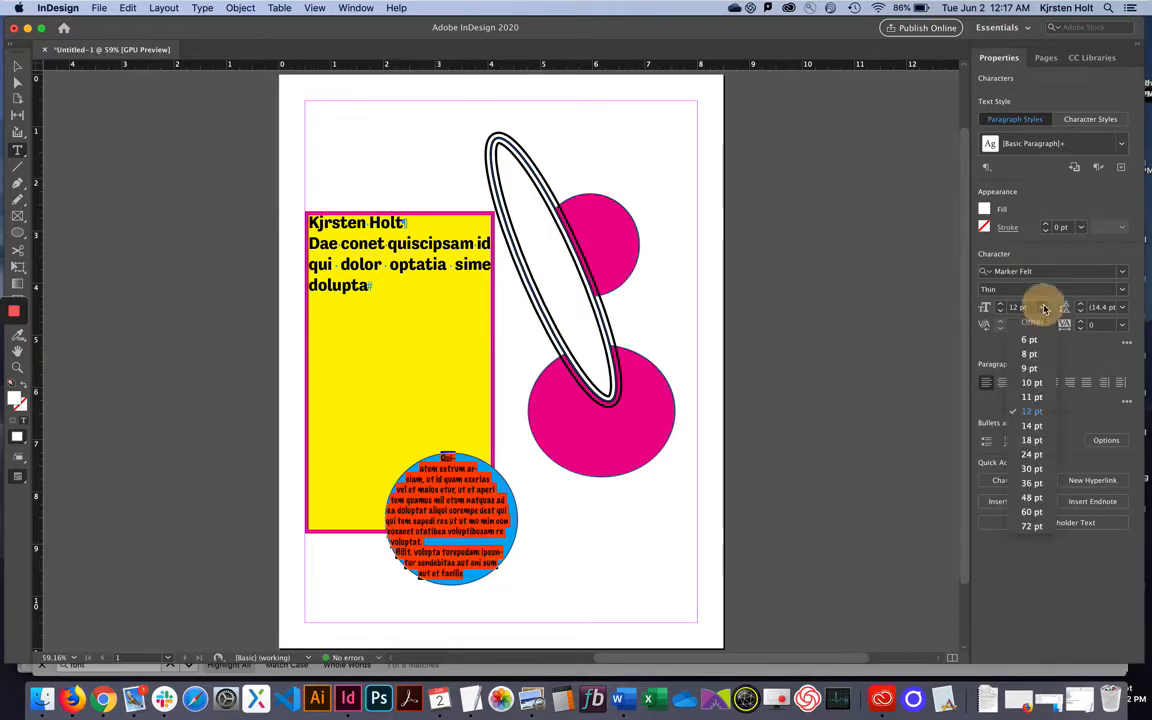
{"action": "left_click", "coordinate": [1031, 497]}
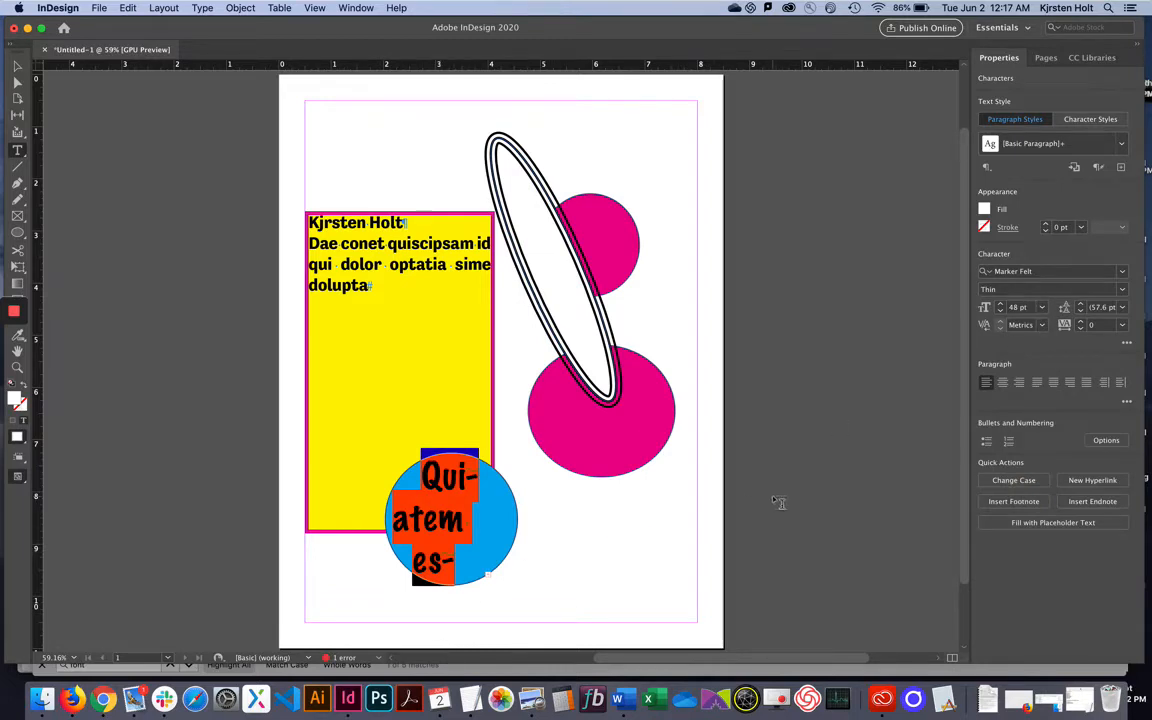
{"action": "left_click", "coordinate": [1042, 307]}
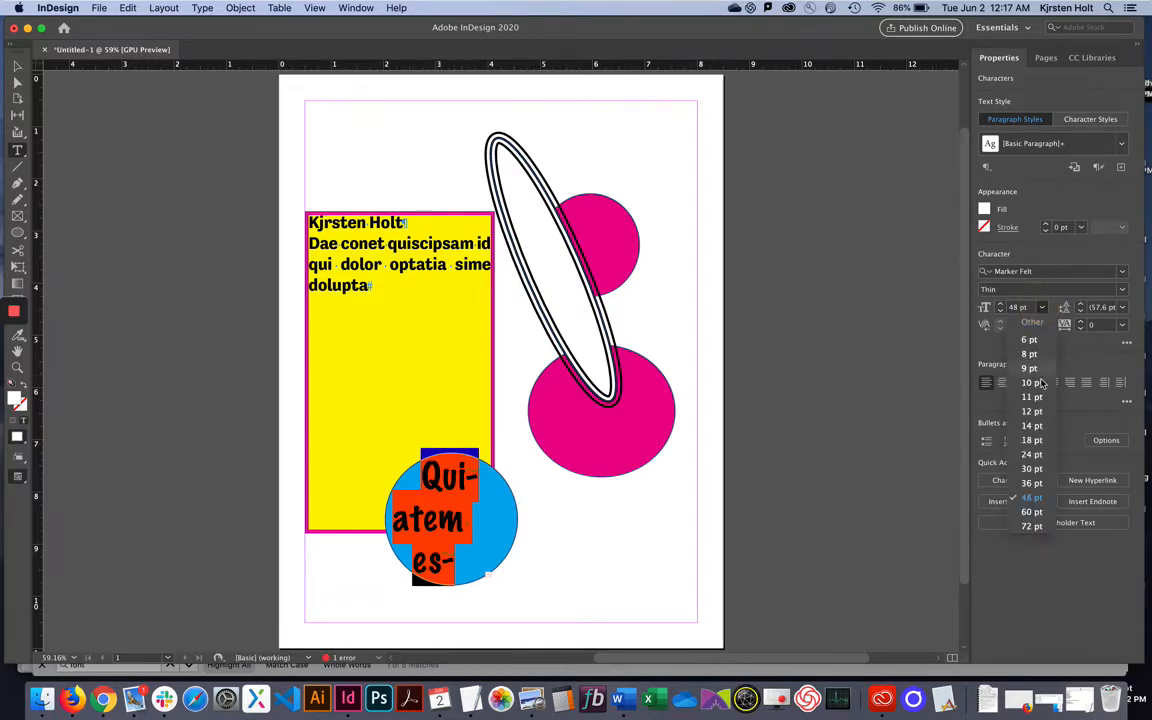
{"action": "left_click", "coordinate": [1031, 440]}
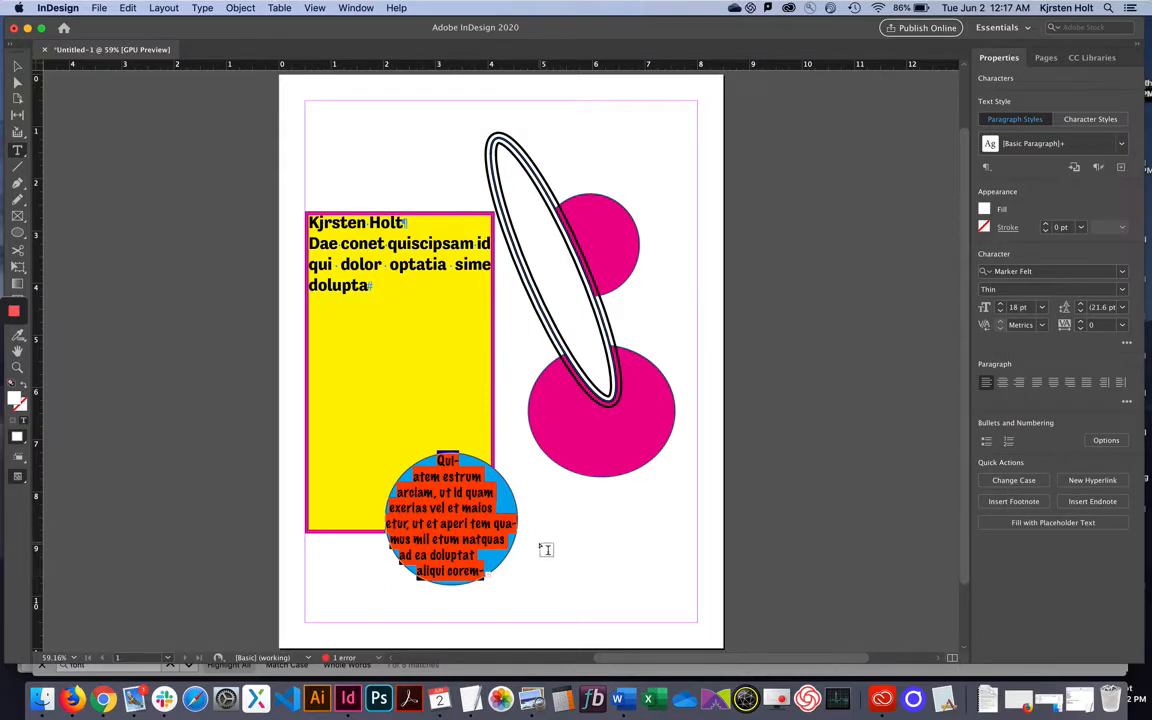
{"action": "left_click", "coordinate": [17, 65]}
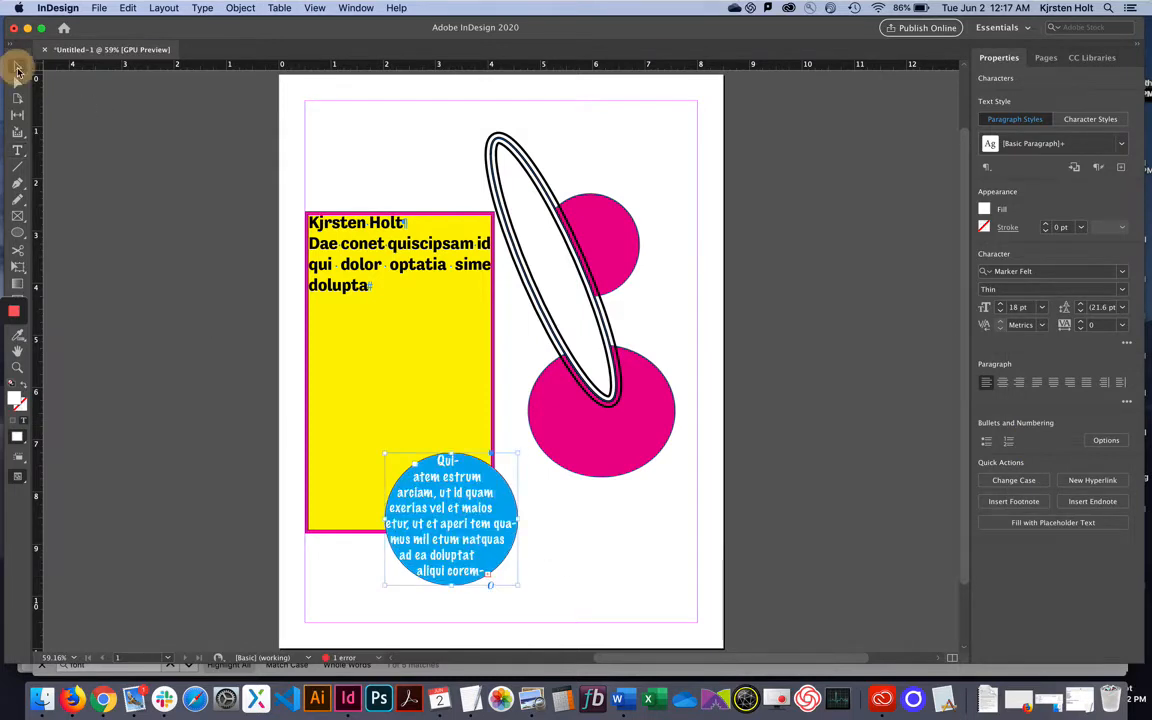
Reposition the blue circle, lower magenta circle and striped oval around the yellow frame.
{"action": "left_click_drag", "start_coordinate": [463, 508], "coordinate": [514, 385]}
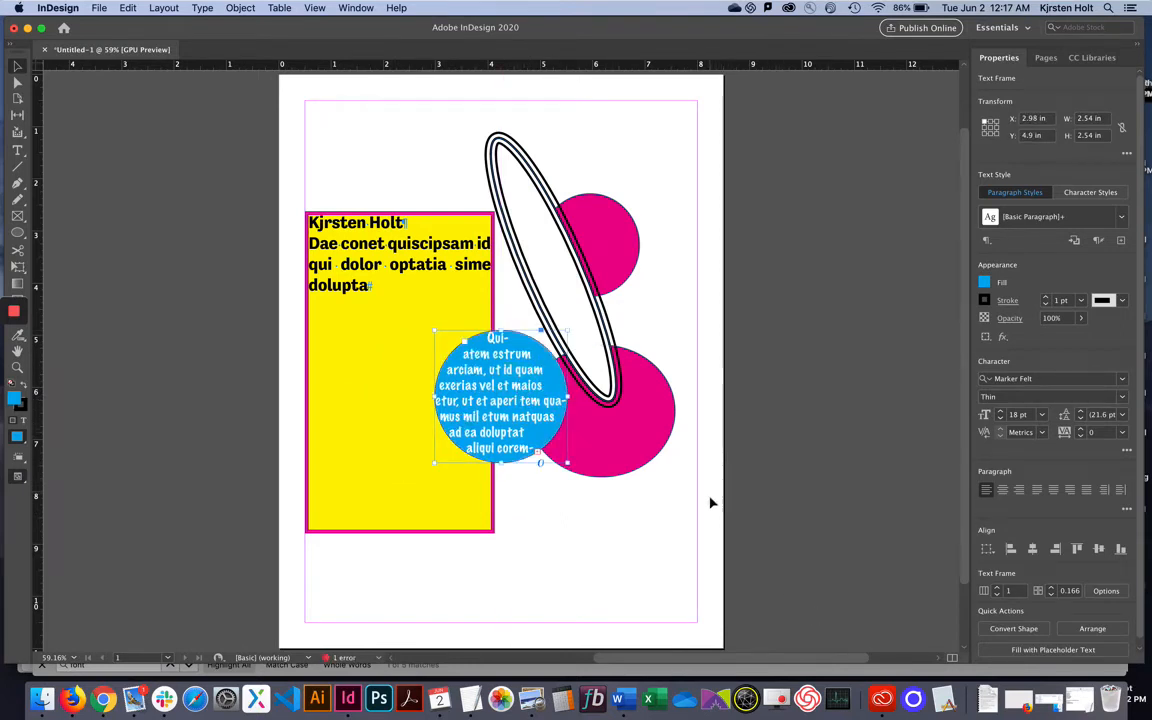
{"action": "left_click_drag", "start_coordinate": [635, 442], "coordinate": [625, 506]}
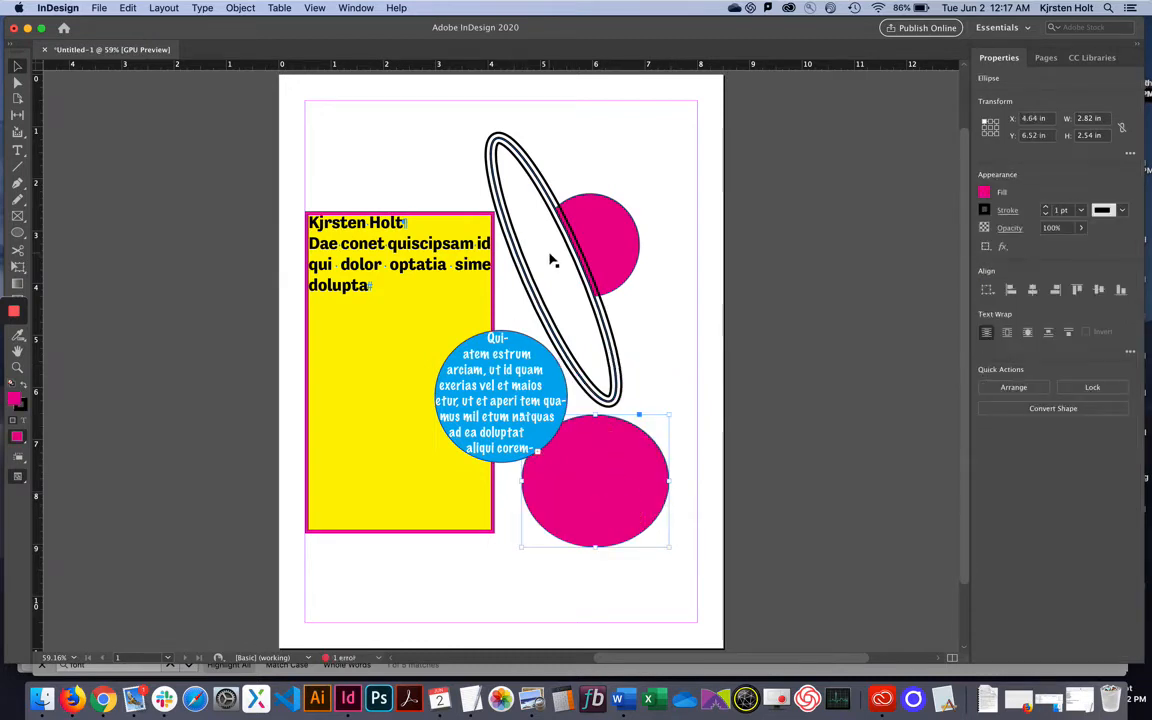
{"action": "left_click_drag", "start_coordinate": [551, 261], "coordinate": [626, 216]}
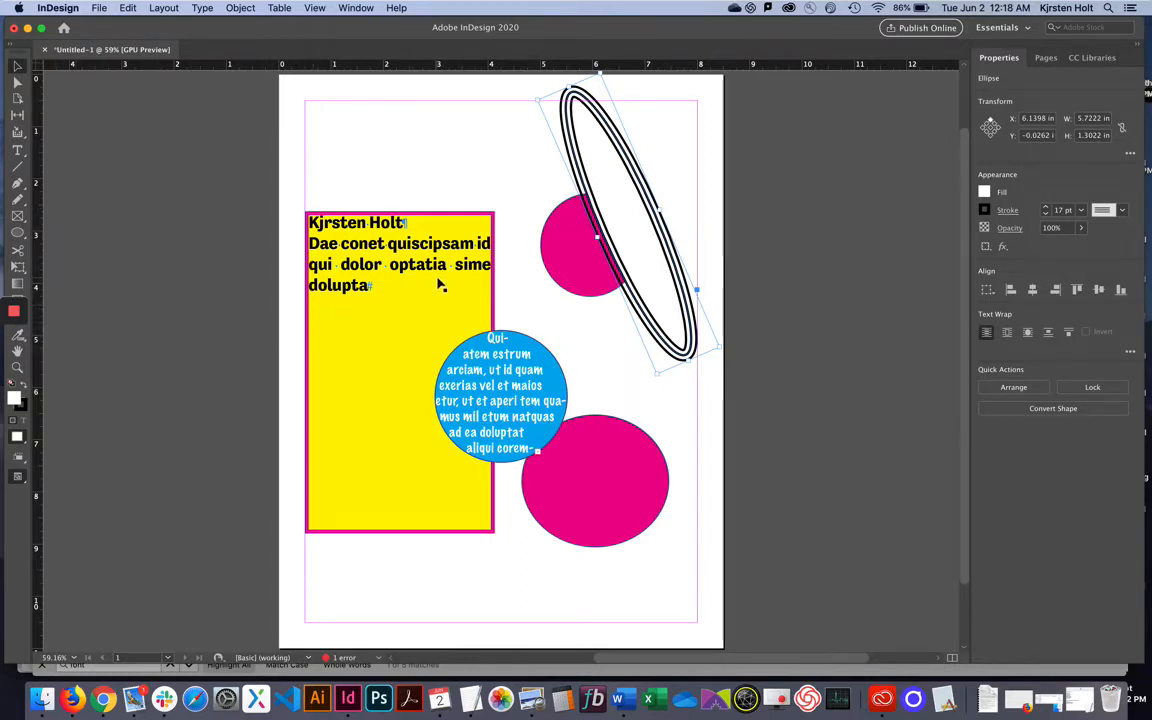
{"action": "left_click_drag", "start_coordinate": [656, 266], "coordinate": [586, 311]}
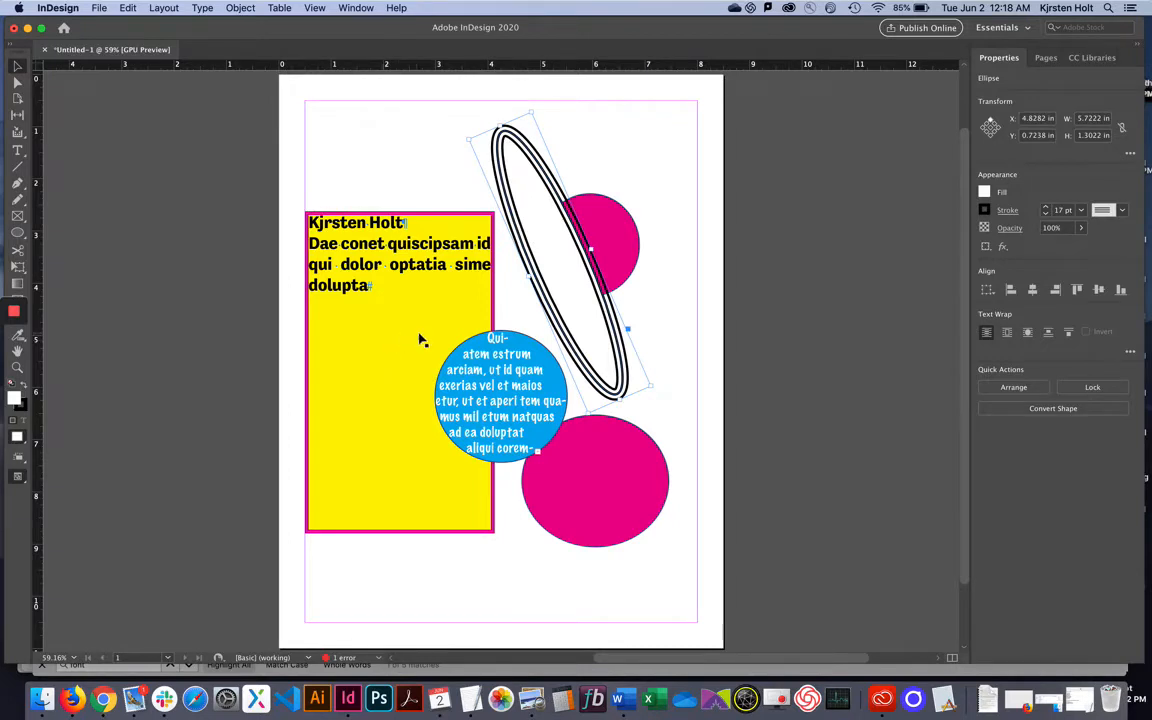
{"action": "left_click_drag", "start_coordinate": [568, 276], "coordinate": [524, 403]}
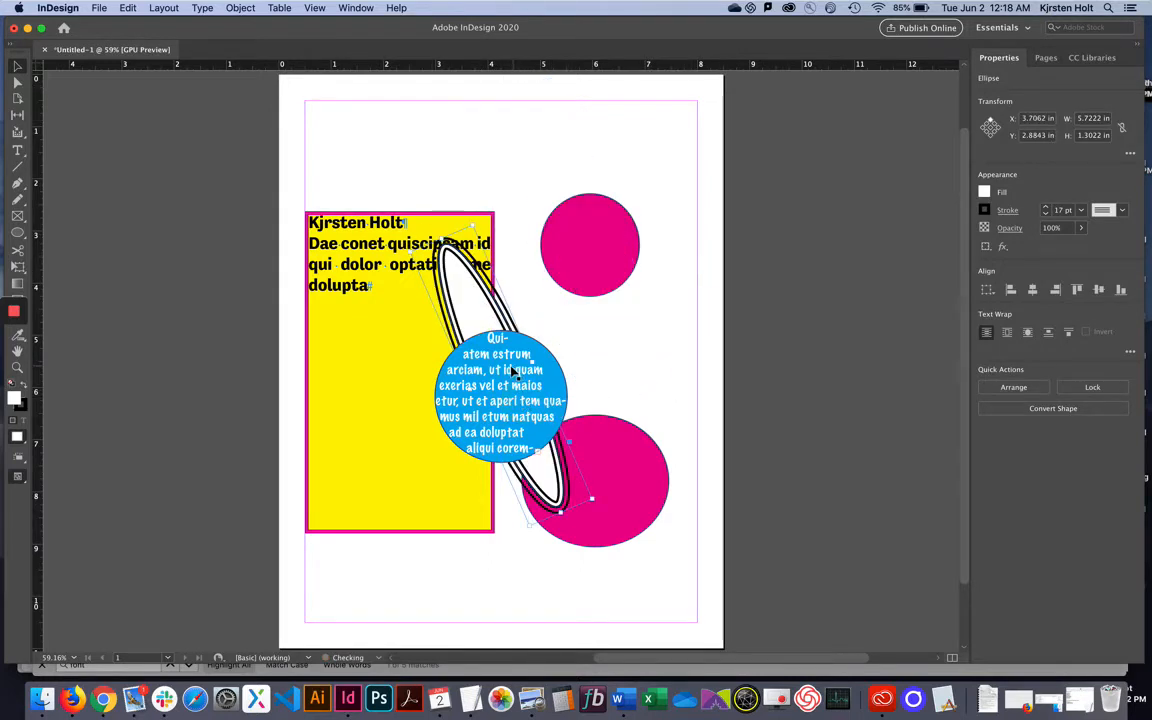
{"action": "left_click_drag", "start_coordinate": [477, 302], "coordinate": [615, 206]}
{"action": "left_click_drag", "start_coordinate": [651, 262], "coordinate": [481, 370]}
{"action": "left_click_drag", "start_coordinate": [452, 329], "coordinate": [463, 381]}
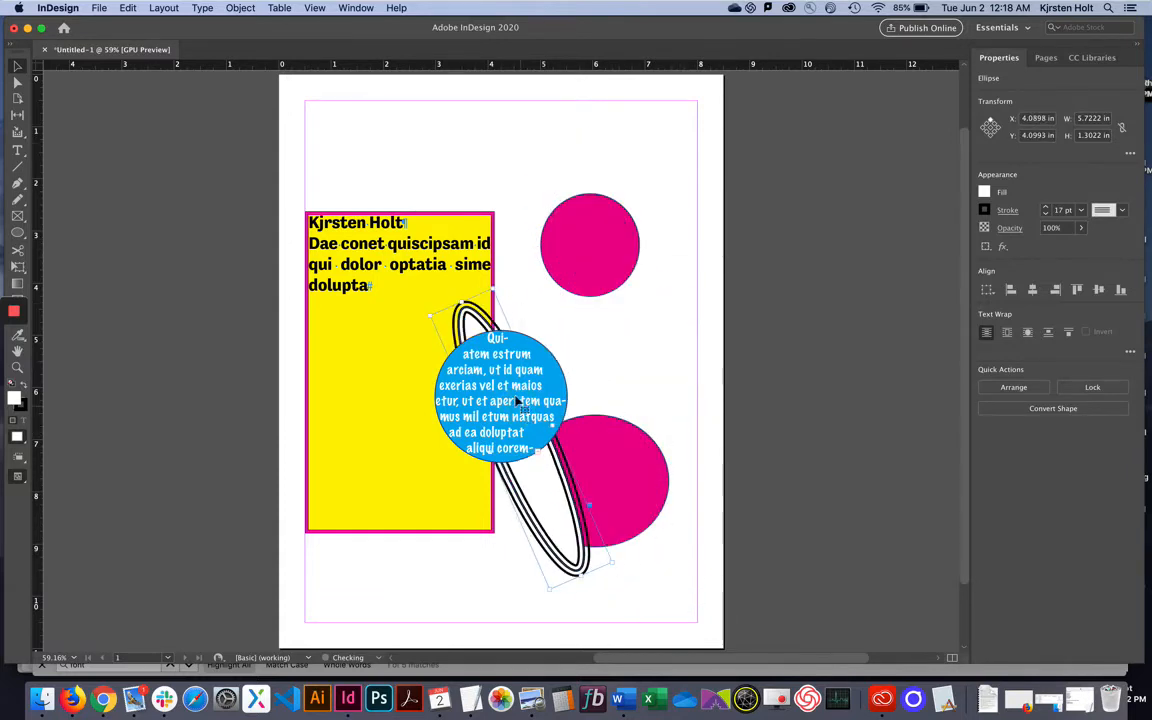
{"action": "left_click_drag", "start_coordinate": [547, 500], "coordinate": [533, 468]}
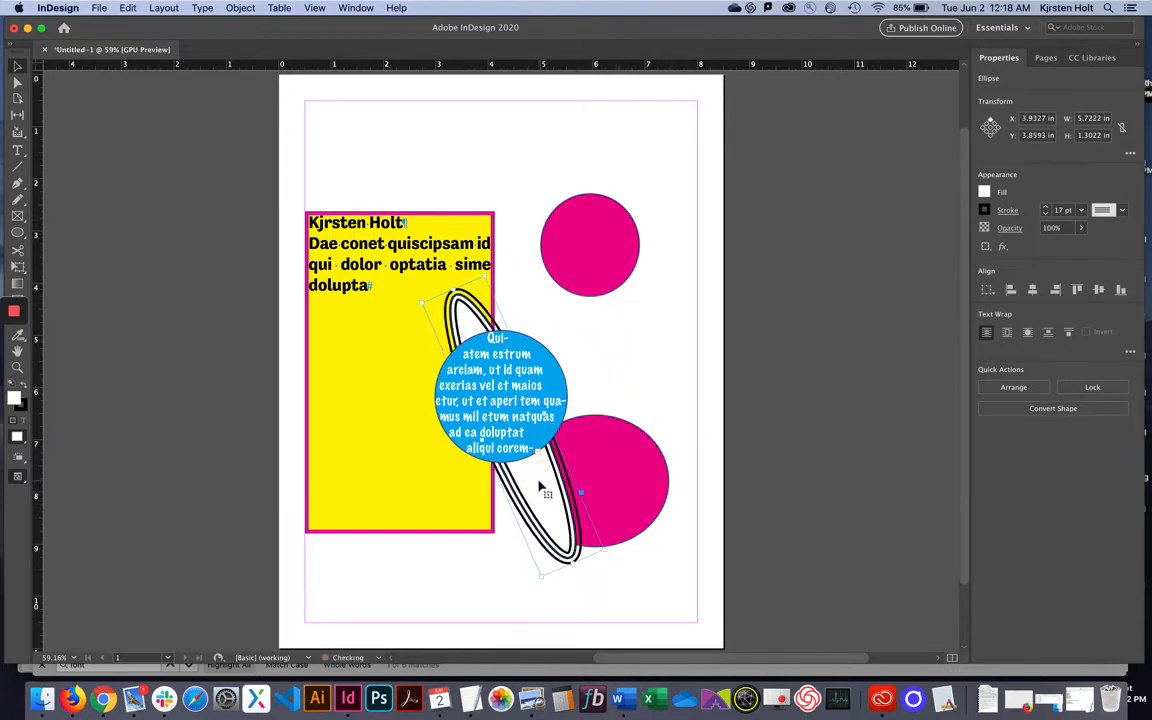
Bring the striped oval forward and move it lower across the yellow text frame.
{"action": "left_click", "coordinate": [240, 8]}
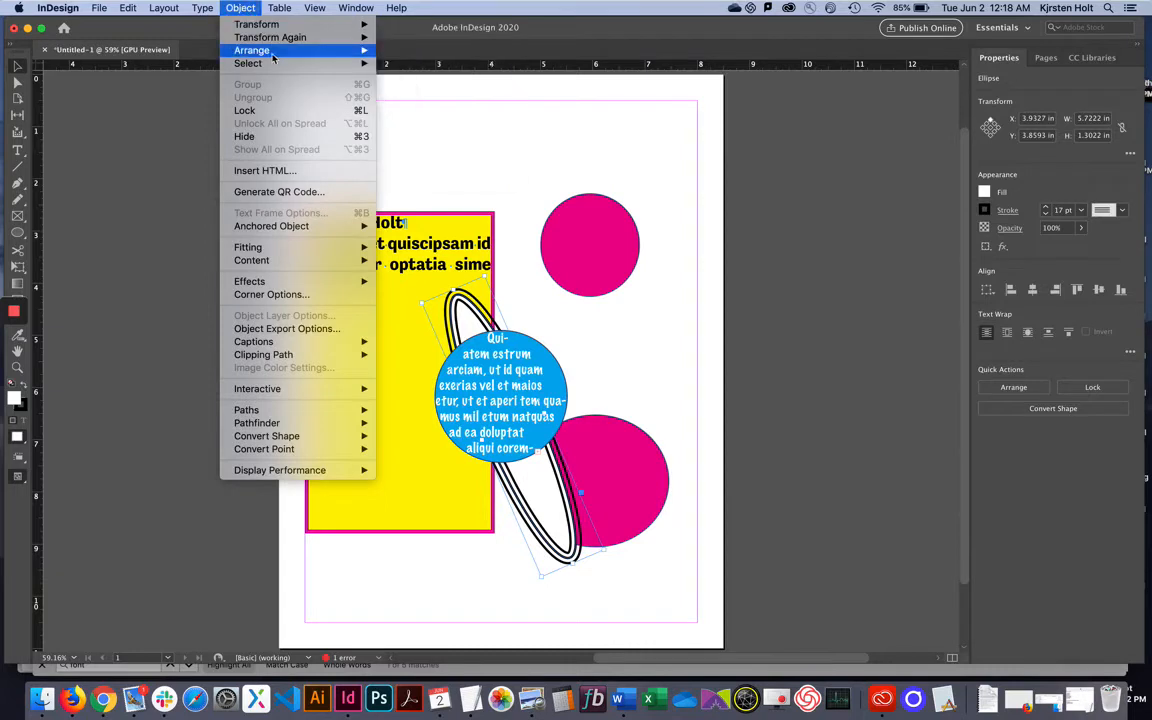
{"action": "mouse_move", "coordinate": [275, 55]}
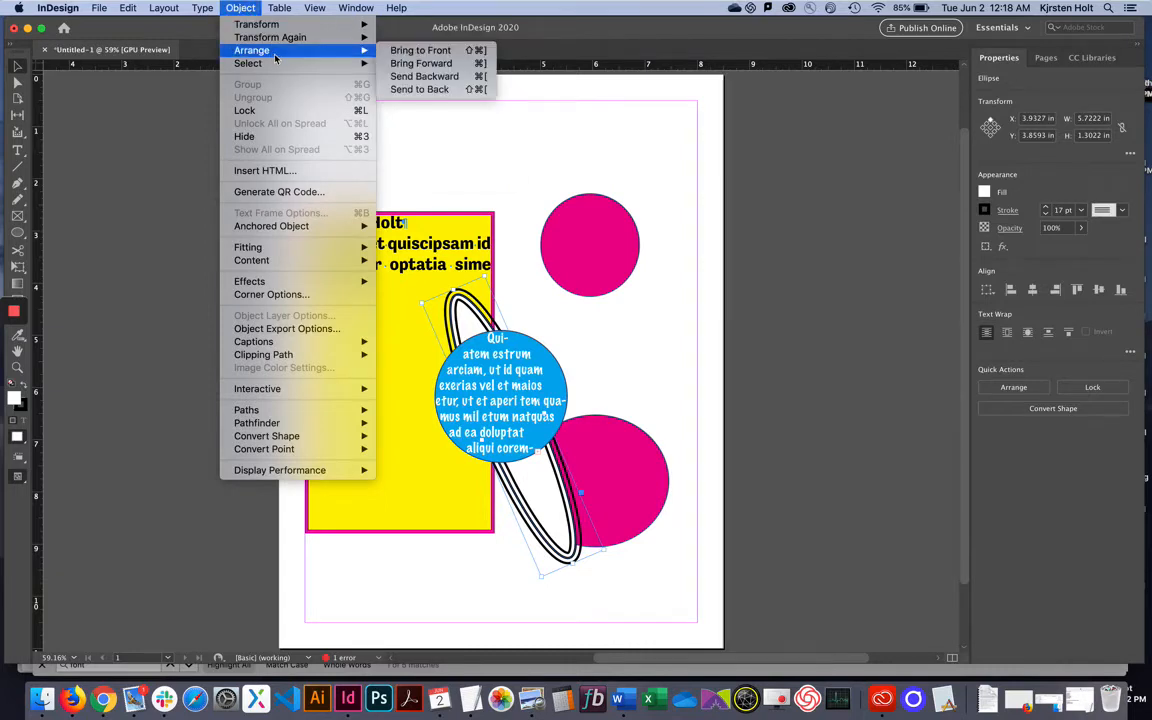
{"action": "left_click", "coordinate": [422, 52]}
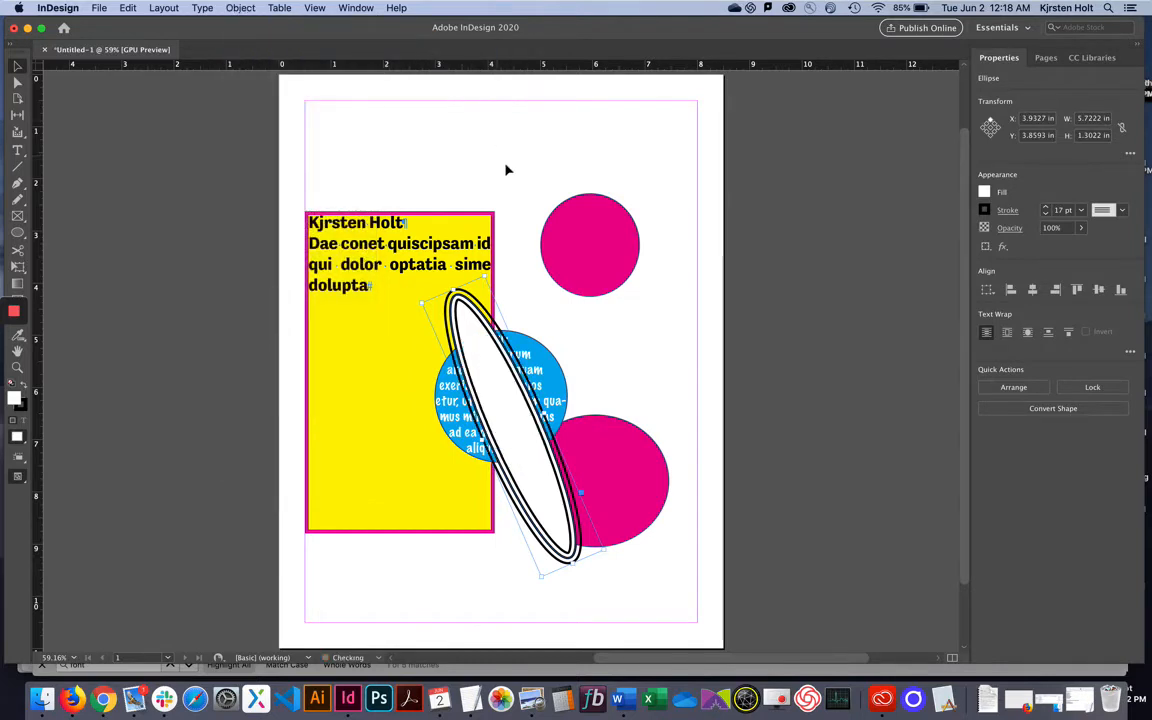
{"action": "left_click_drag", "start_coordinate": [548, 458], "coordinate": [399, 501]}
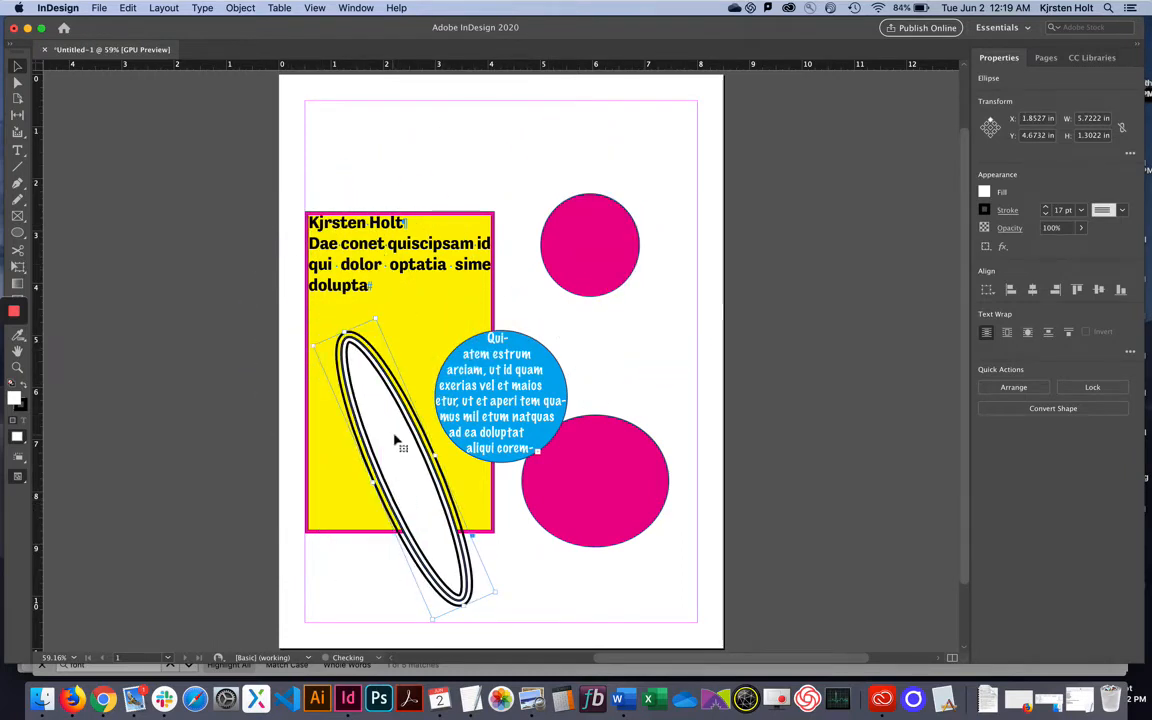
{"action": "left_click_drag", "start_coordinate": [360, 409], "coordinate": [403, 460]}
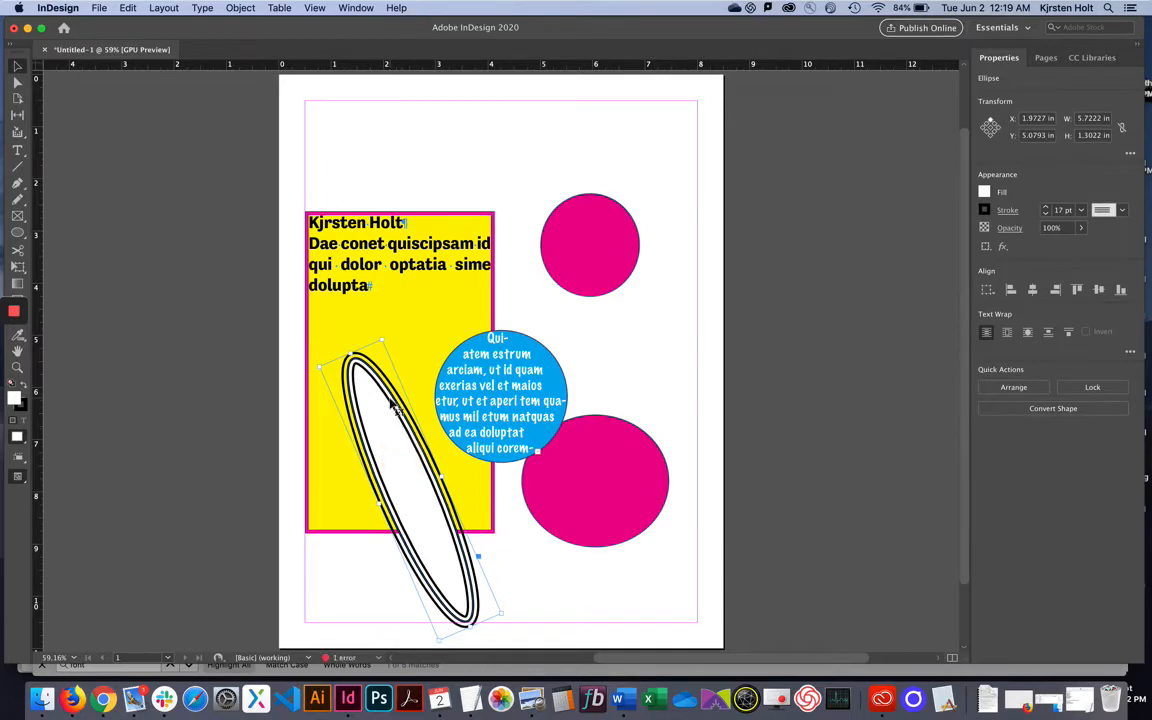
Send the ellipse to the back and angle it across the lower pink circle.
{"action": "left_click", "coordinate": [233, 9]}
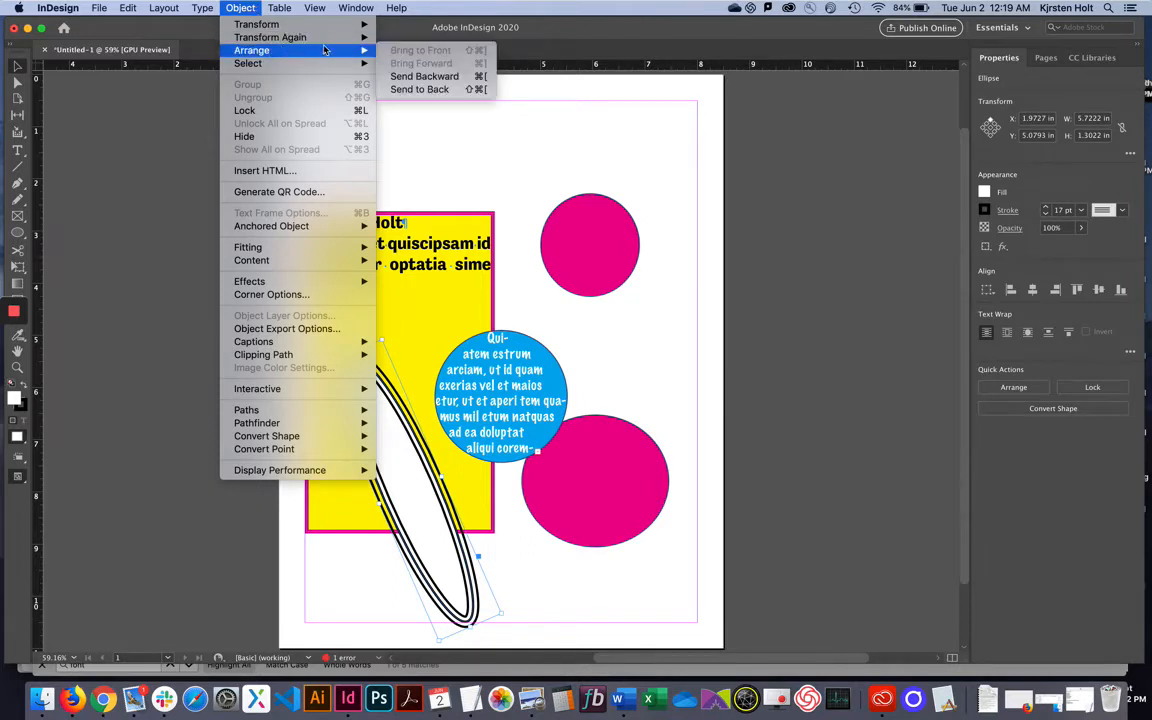
{"action": "left_click", "coordinate": [441, 92]}
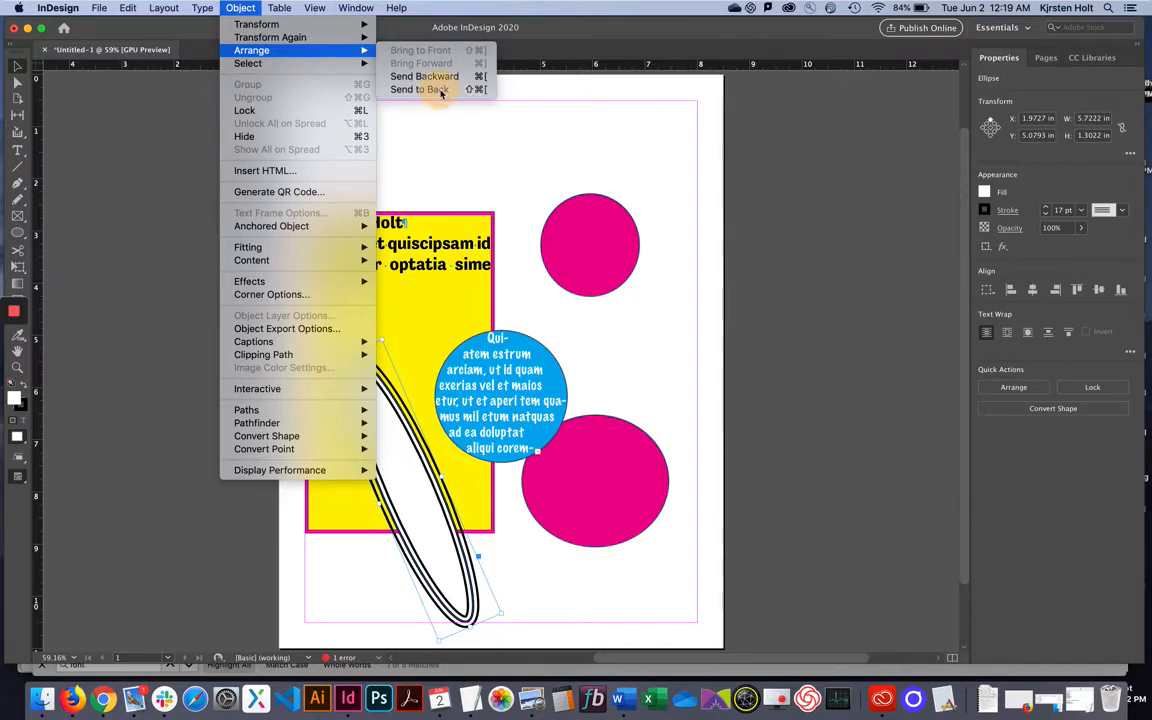
{"action": "left_click_drag", "start_coordinate": [463, 580], "coordinate": [668, 574]}
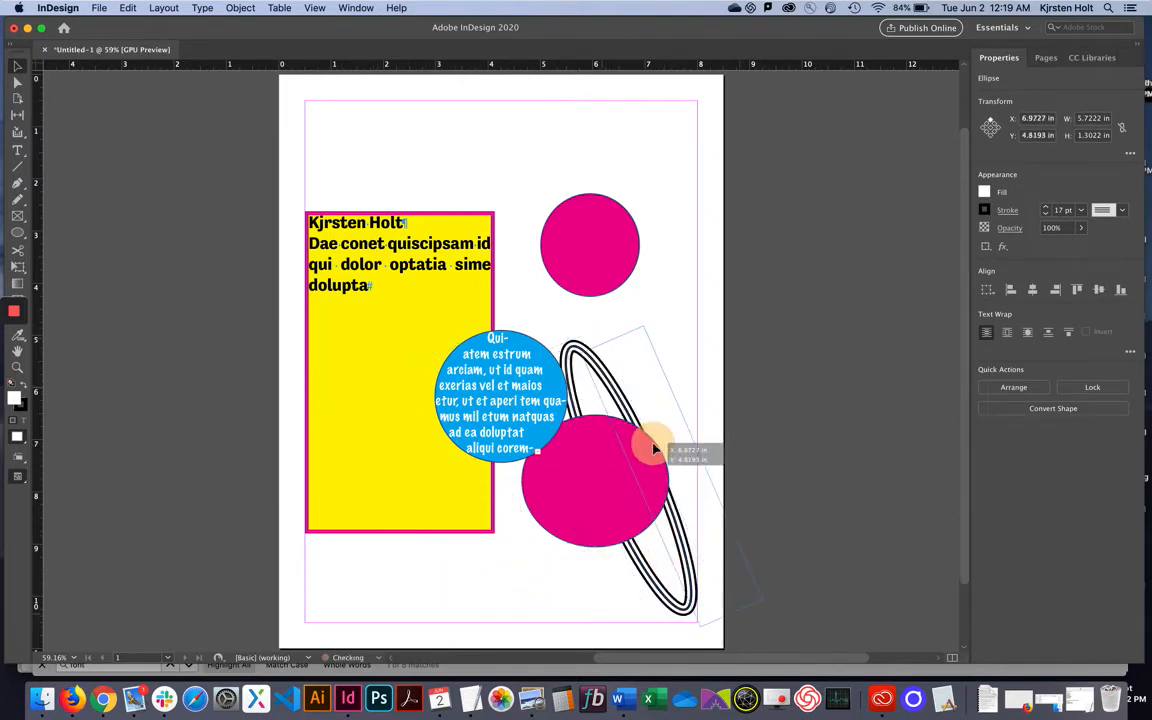
{"action": "left_click_drag", "start_coordinate": [653, 447], "coordinate": [615, 360]}
Give the top pink circle an 18 pt White Diamond stroke for a zigzag edge.
{"action": "left_click", "coordinate": [586, 239]}
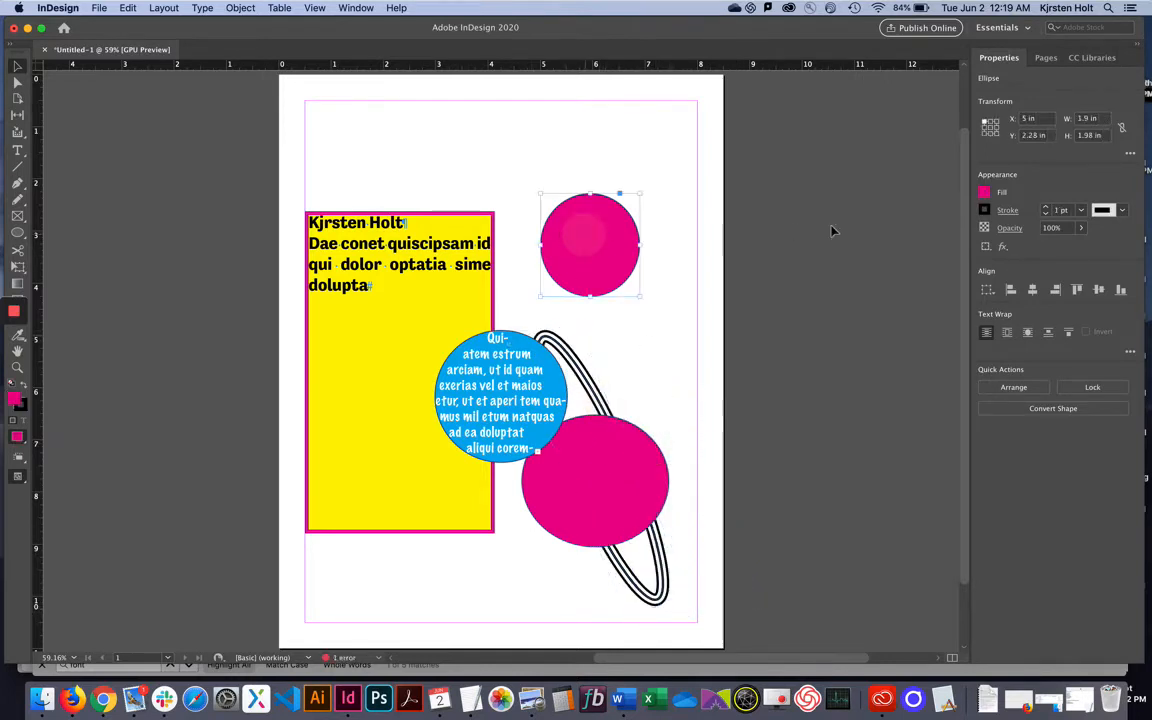
{"action": "left_click", "coordinate": [1008, 211]}
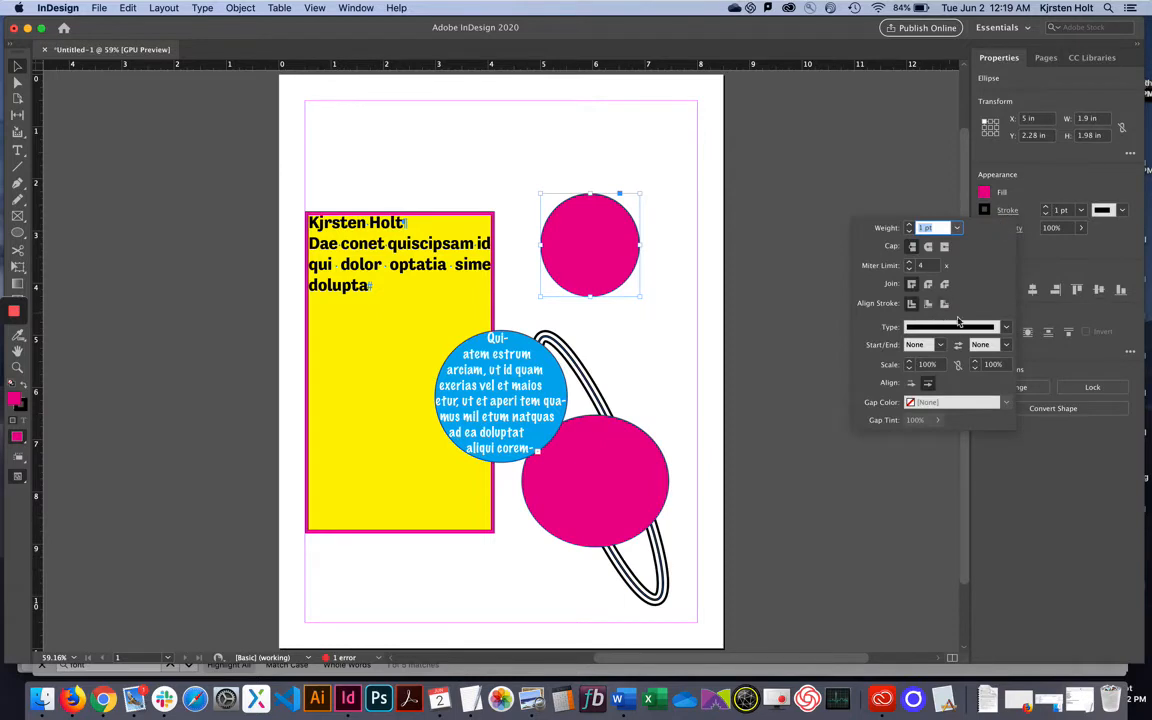
{"action": "left_click", "coordinate": [1005, 327]}
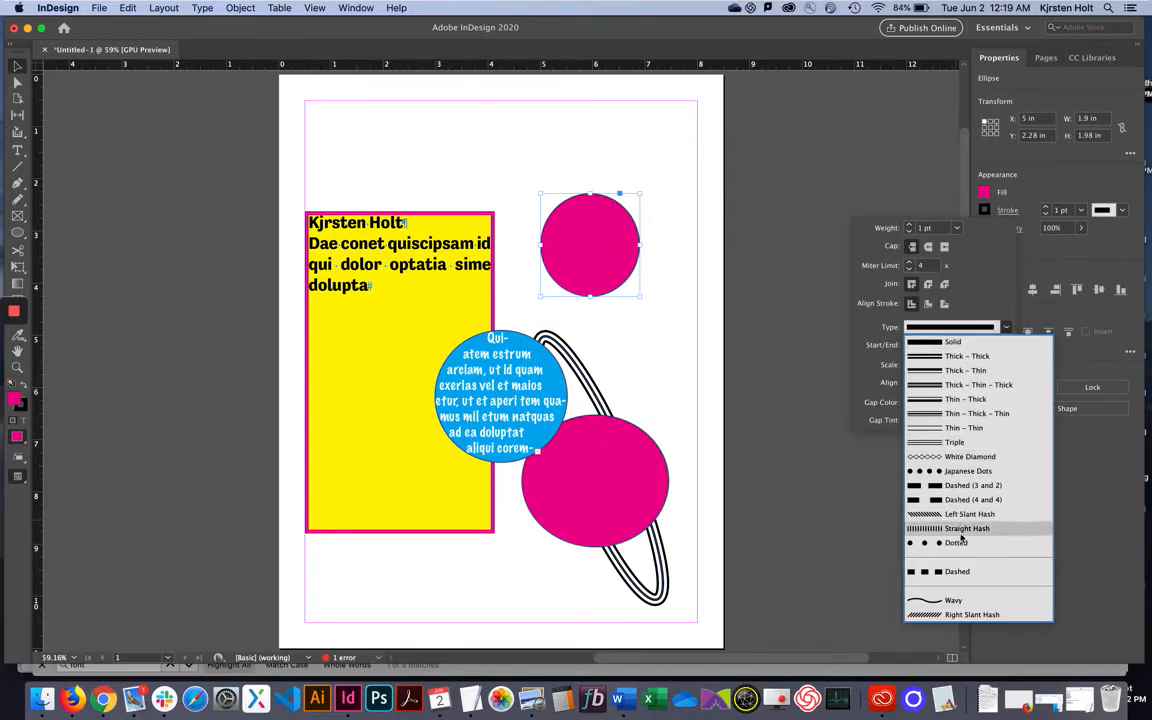
{"action": "left_click", "coordinate": [962, 457]}
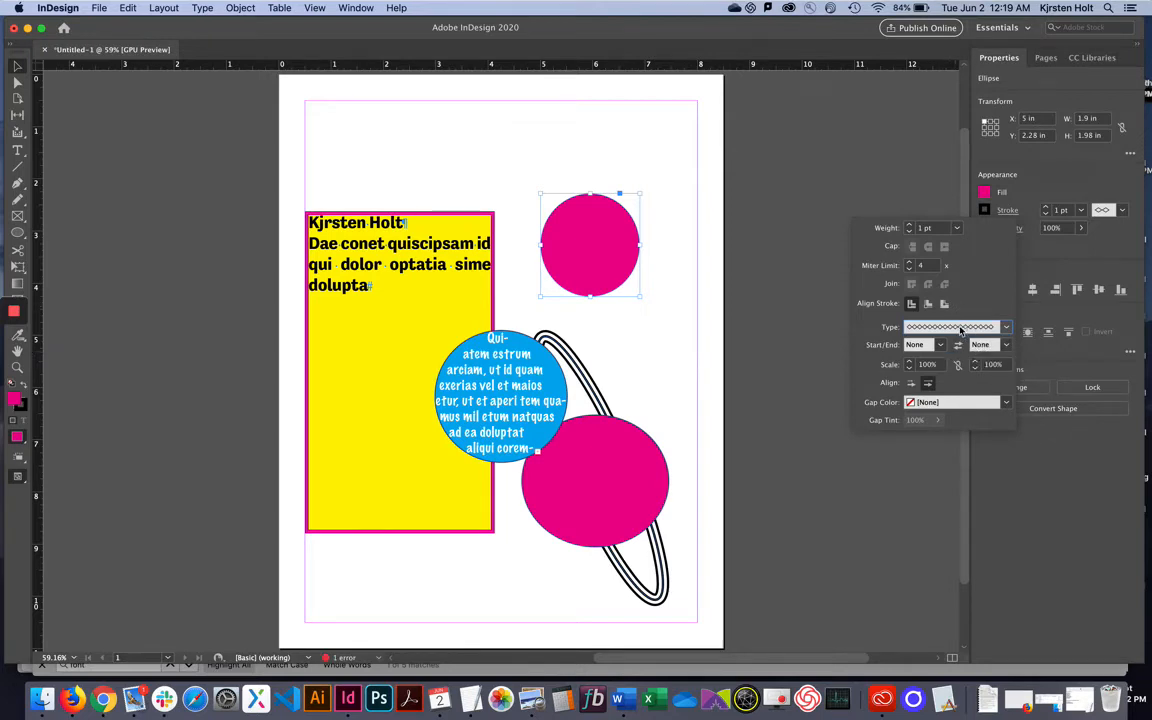
{"action": "left_click", "coordinate": [910, 228]}
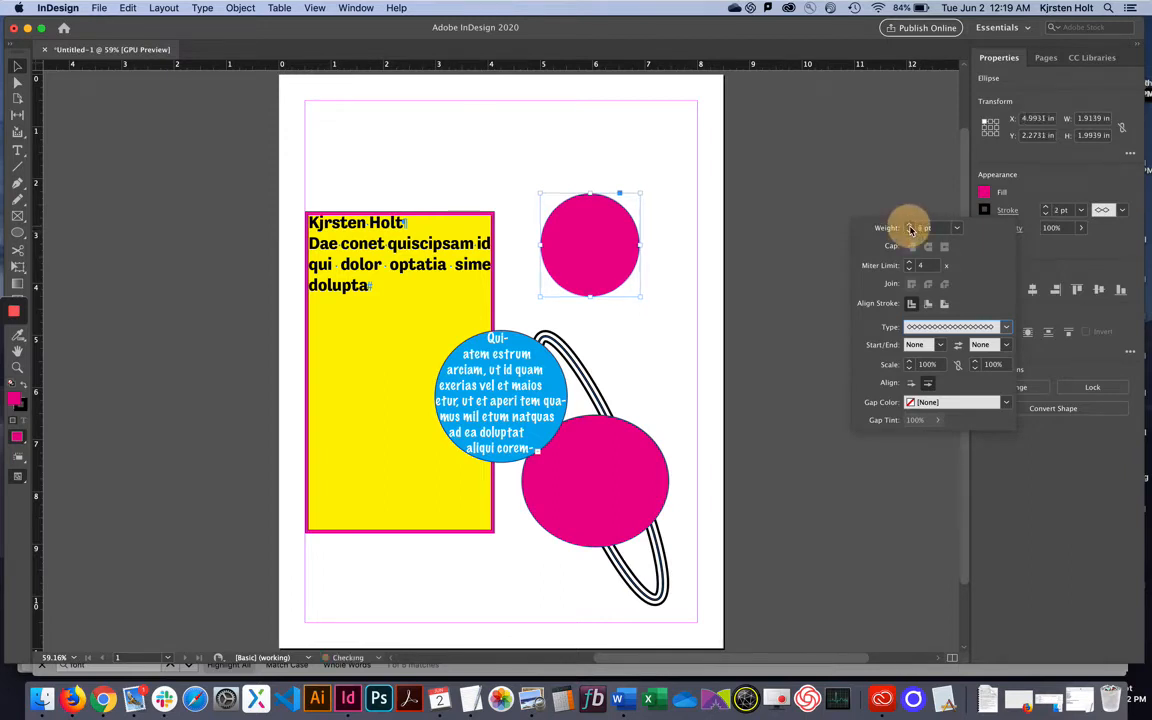
{"action": "left_click", "coordinate": [910, 228]}
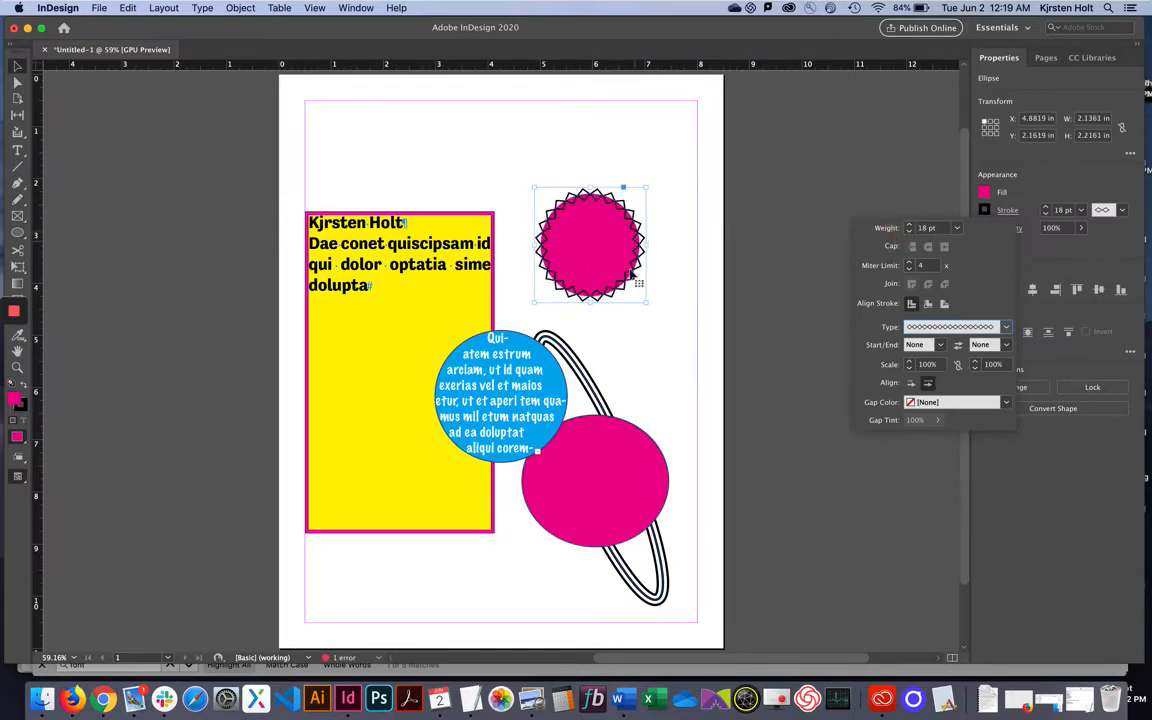
{"action": "left_click", "coordinate": [683, 349]}
{"action": "left_click", "coordinate": [488, 350]}
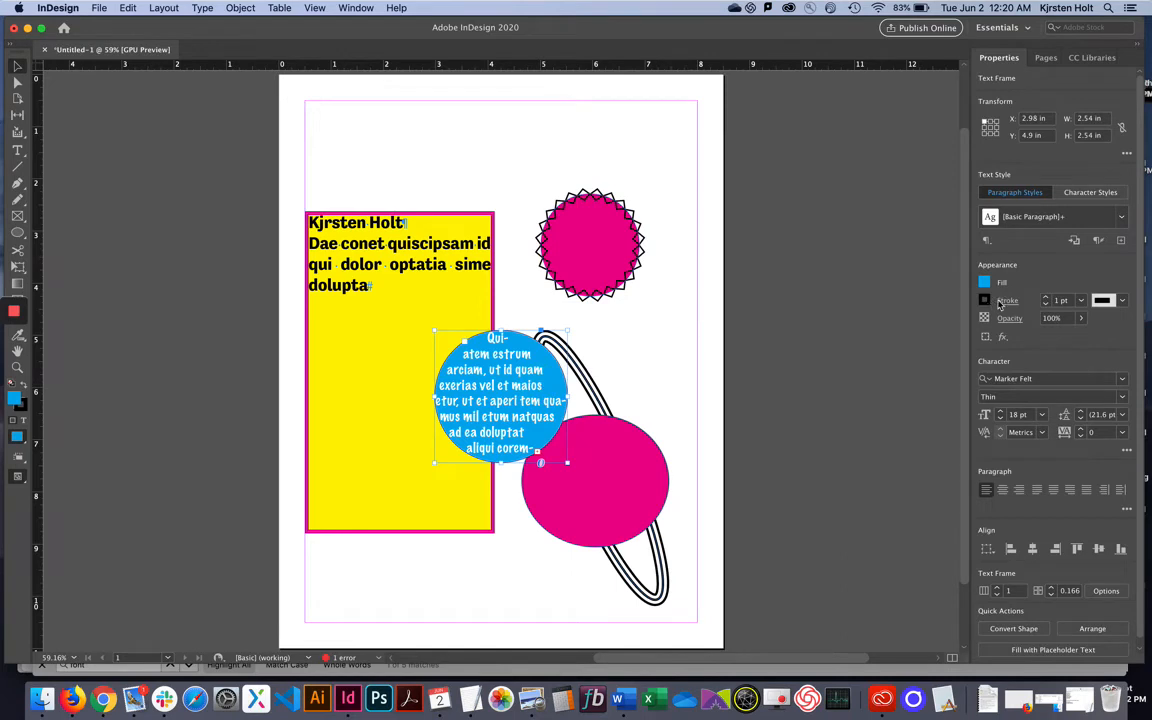
Stroke the blue text circle with [Paper] white at 18 pt weight.
{"action": "left_click", "coordinate": [985, 299]}
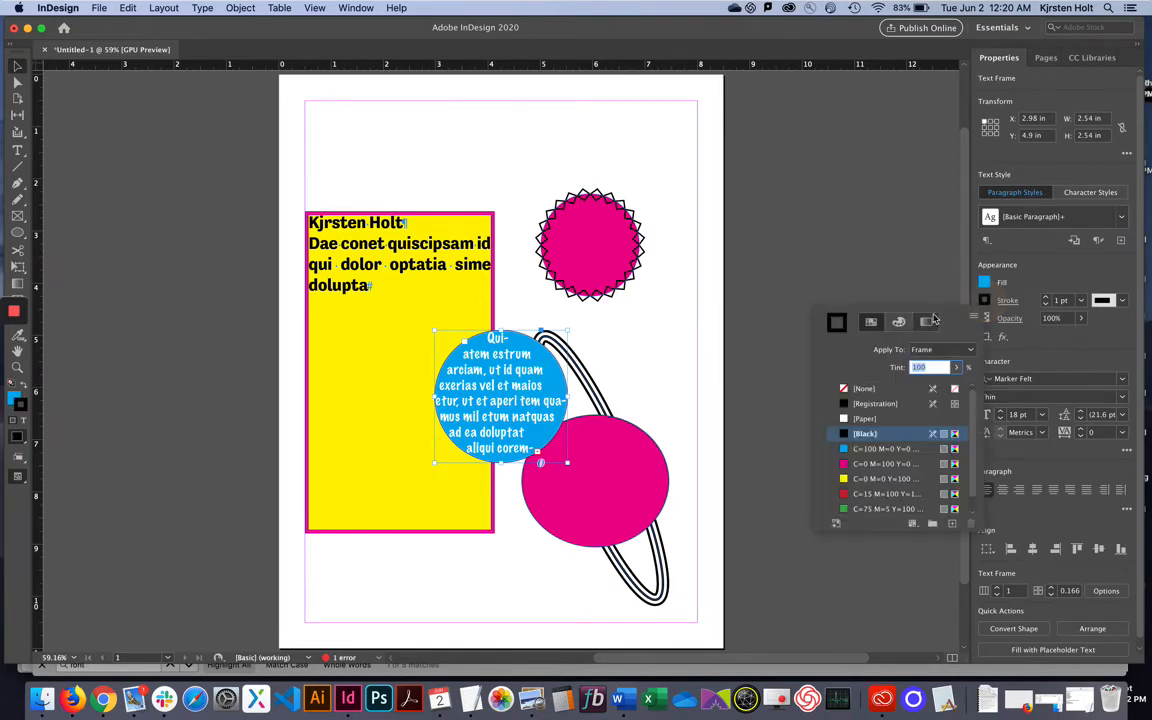
{"action": "left_click", "coordinate": [866, 418]}
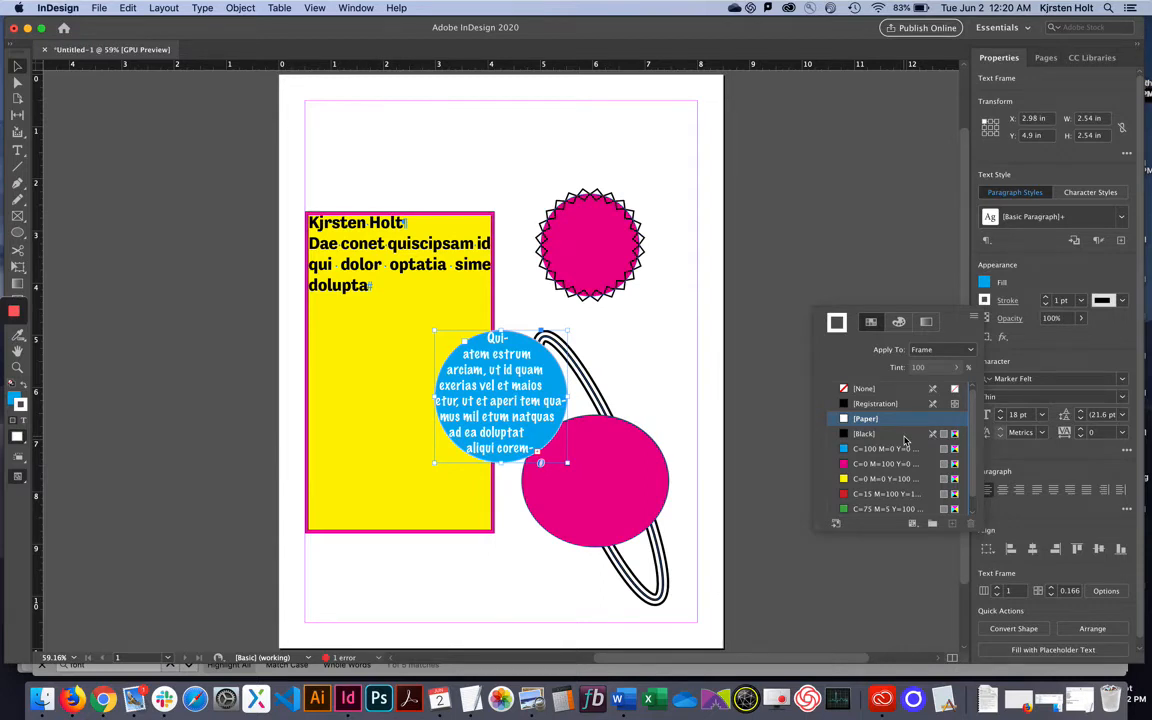
{"action": "left_click", "coordinate": [1047, 299]}
{"action": "left_click", "coordinate": [1047, 299]}
{"action": "left_click", "coordinate": [1047, 299]}
{"action": "left_click", "coordinate": [1047, 299]}
{"action": "left_click", "coordinate": [1047, 299]}
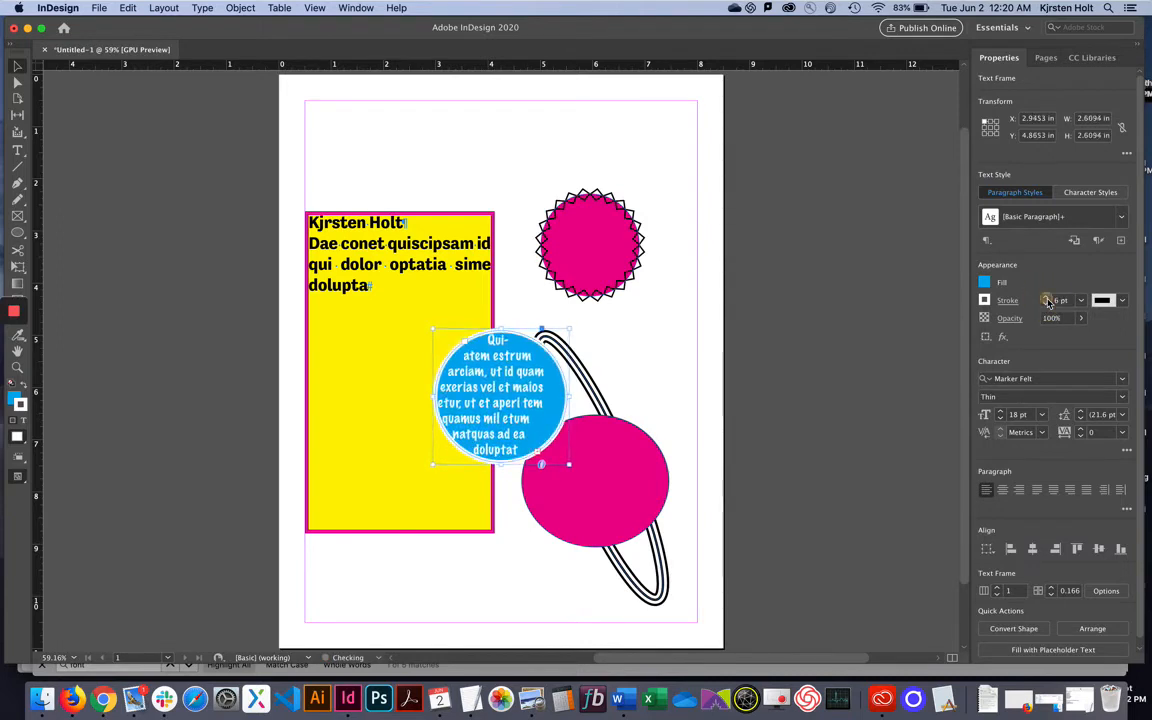
{"action": "left_click", "coordinate": [1047, 299]}
{"action": "left_click", "coordinate": [1047, 299]}
{"action": "left_click", "coordinate": [1047, 299]}
{"action": "left_click", "coordinate": [1047, 299]}
{"action": "left_click", "coordinate": [1047, 299]}
{"action": "left_click", "coordinate": [1047, 299]}
{"action": "left_click", "coordinate": [1047, 299]}
{"action": "left_click", "coordinate": [1047, 299]}
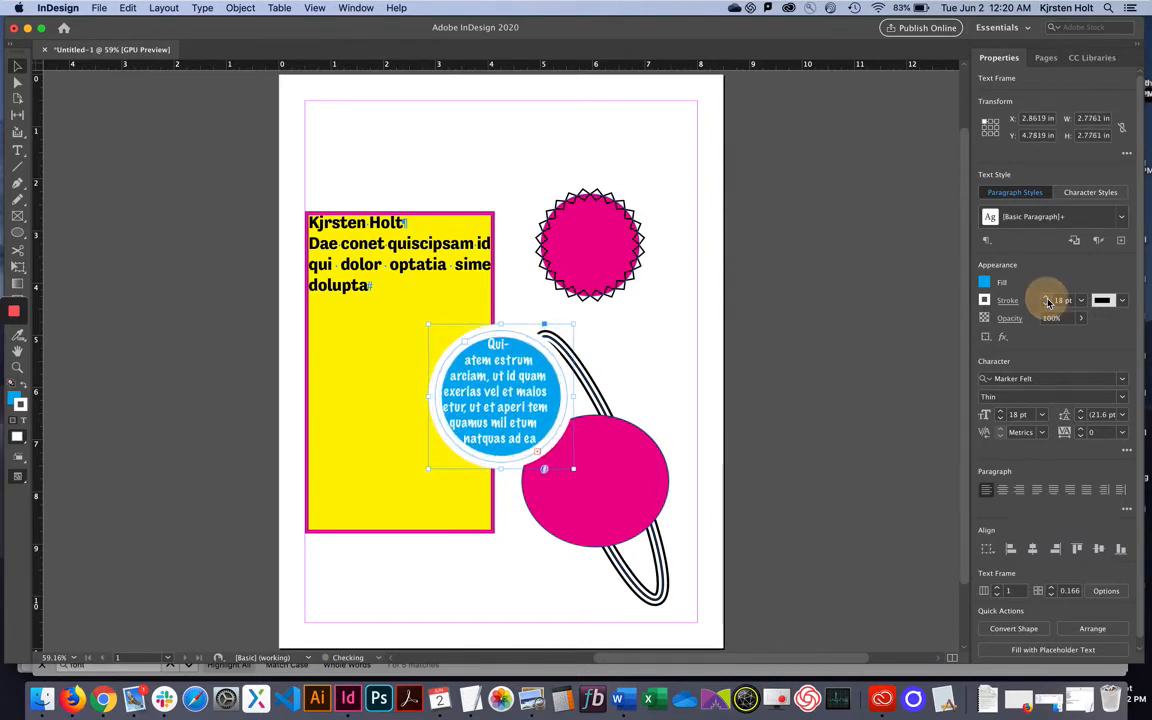
{"action": "left_click", "coordinate": [689, 417]}
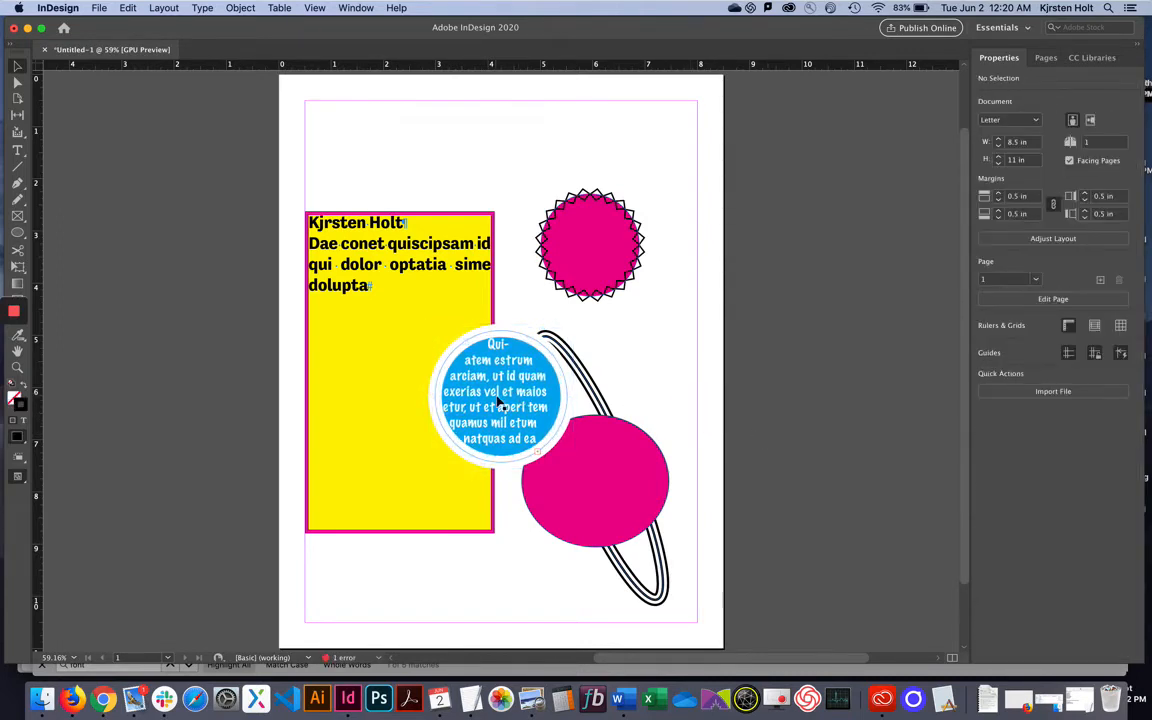
Place the blue text circle at X 2.4 in, Y 7.04 in, overlapping the yellow frame's corner.
{"action": "left_click_drag", "start_coordinate": [501, 402], "coordinate": [464, 227]}
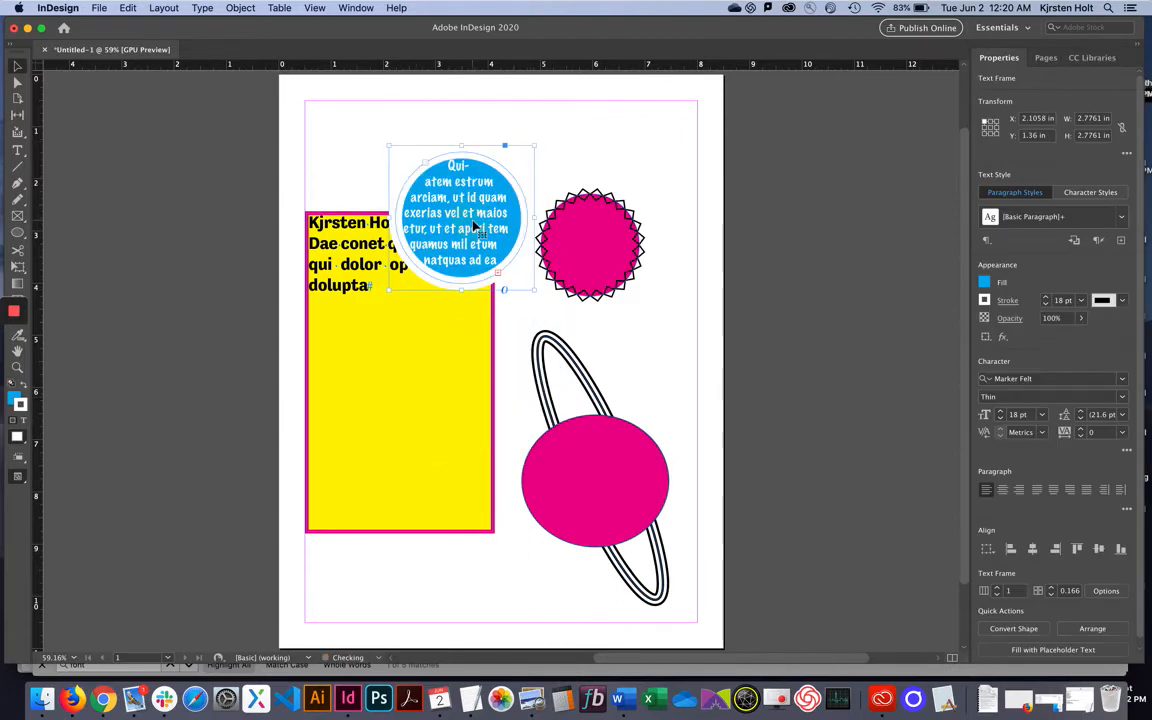
{"action": "left_click", "coordinate": [560, 150]}
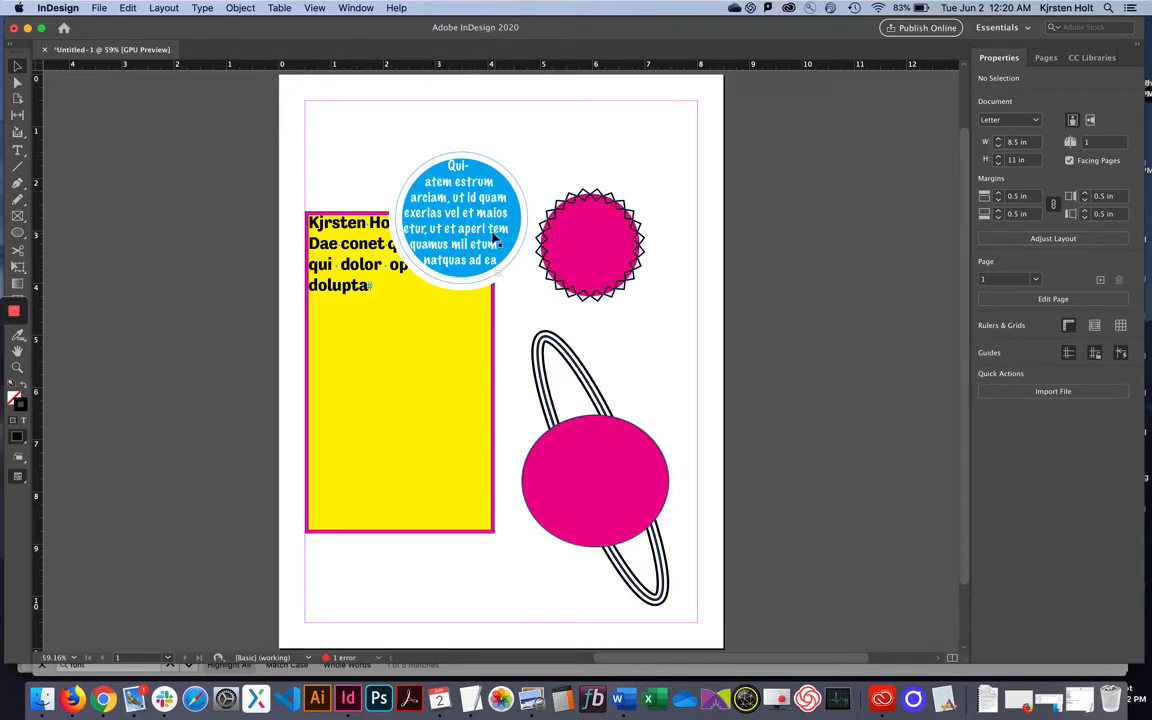
{"action": "left_click_drag", "start_coordinate": [491, 235], "coordinate": [455, 510]}
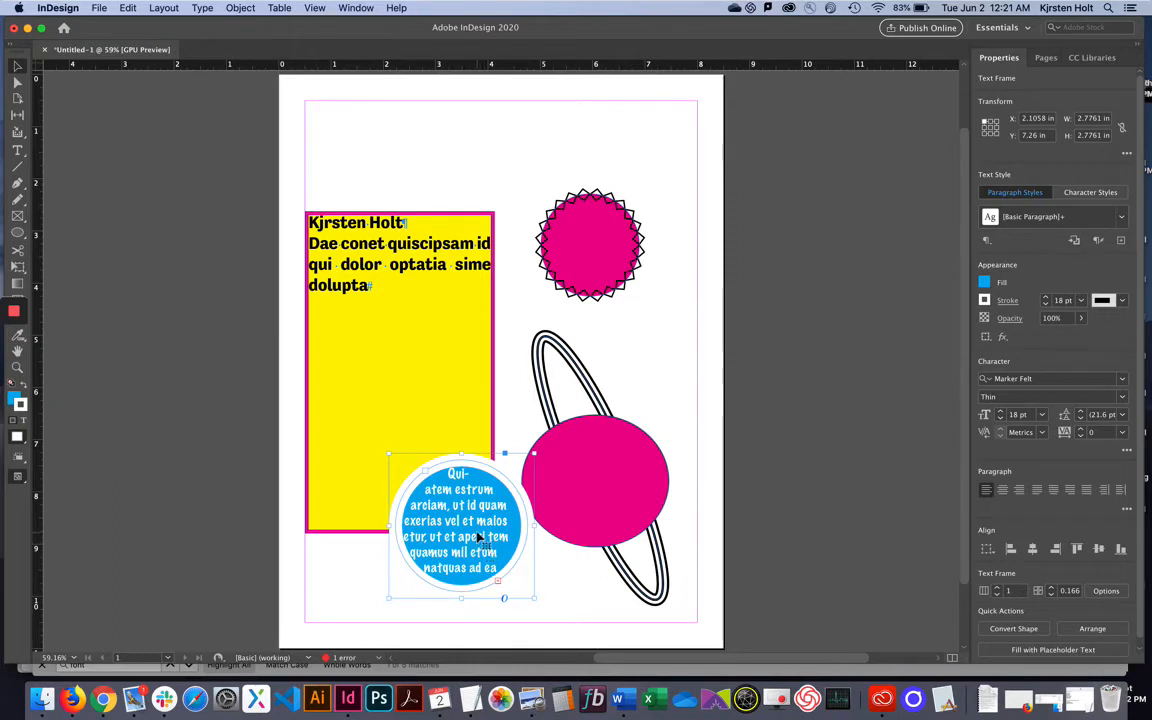
{"action": "left_click_drag", "start_coordinate": [478, 534], "coordinate": [495, 522]}
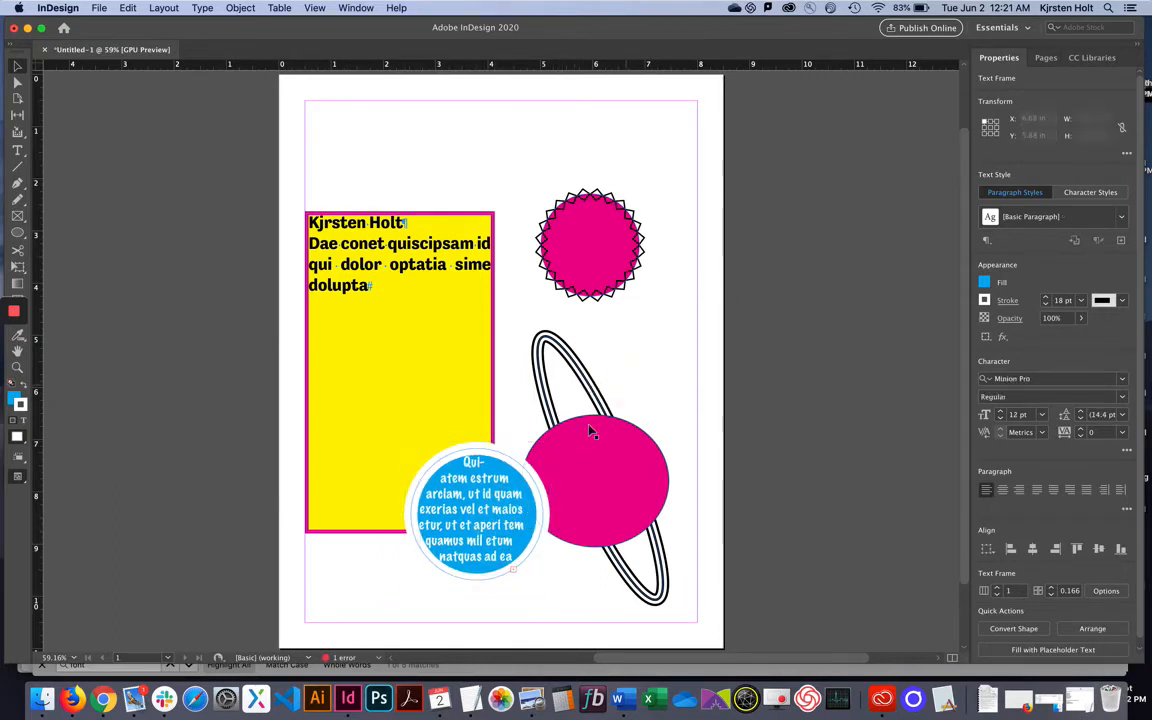
{"action": "left_click", "coordinate": [529, 382]}
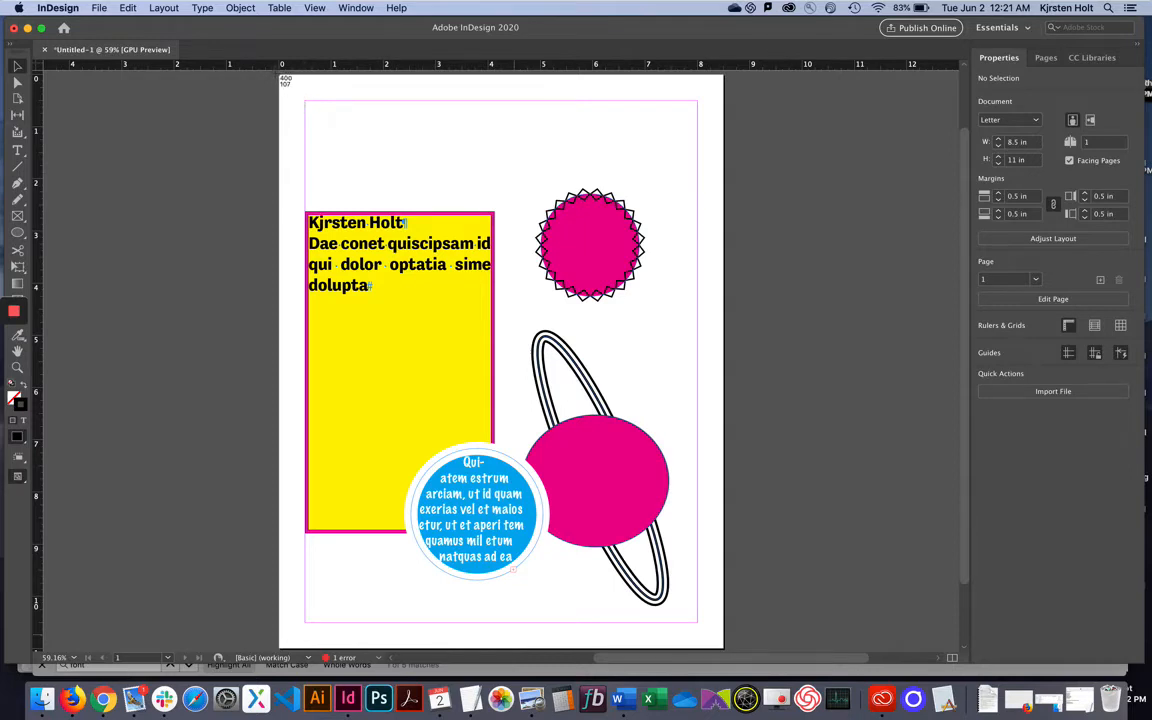
{"action": "left_click_drag", "start_coordinate": [276, 74], "coordinate": [728, 655]}
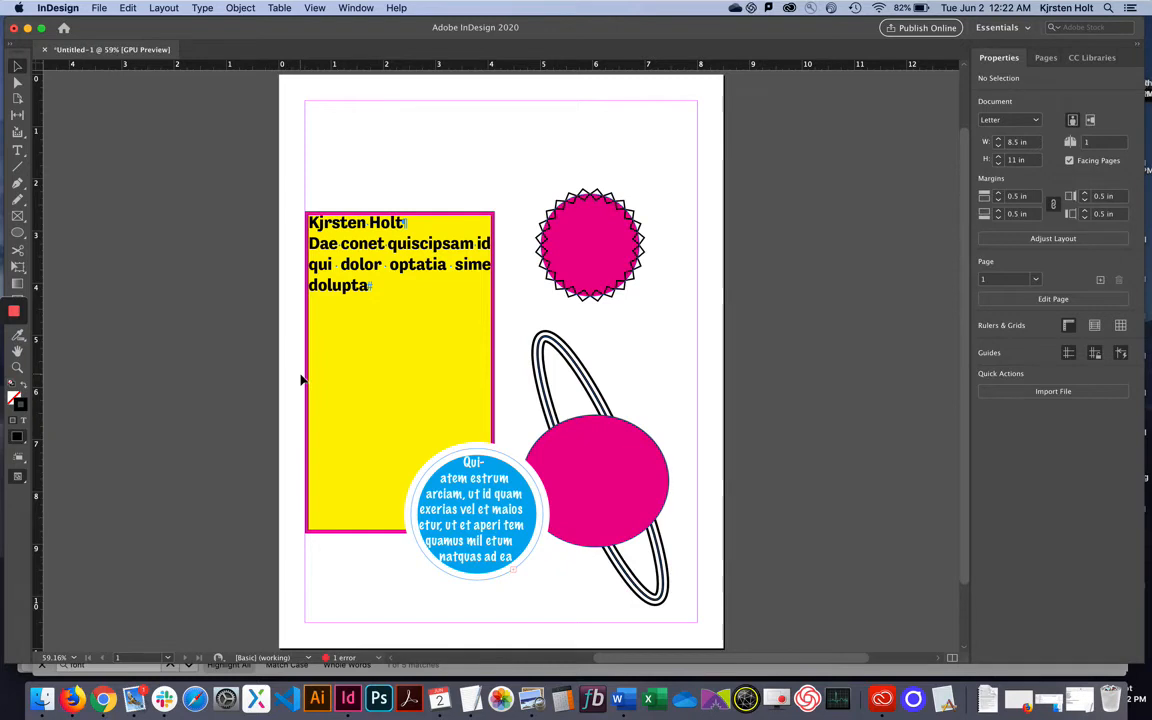
{"action": "key", "text": "shift+w"}
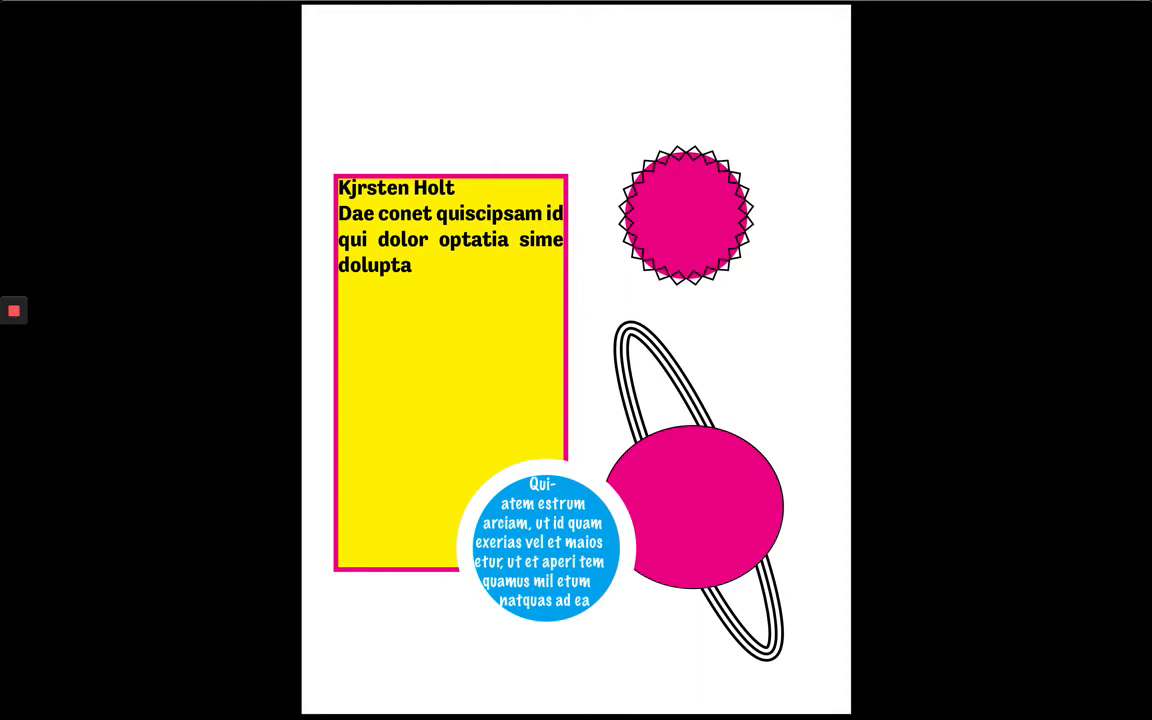
{"action": "key", "text": "Escape"}
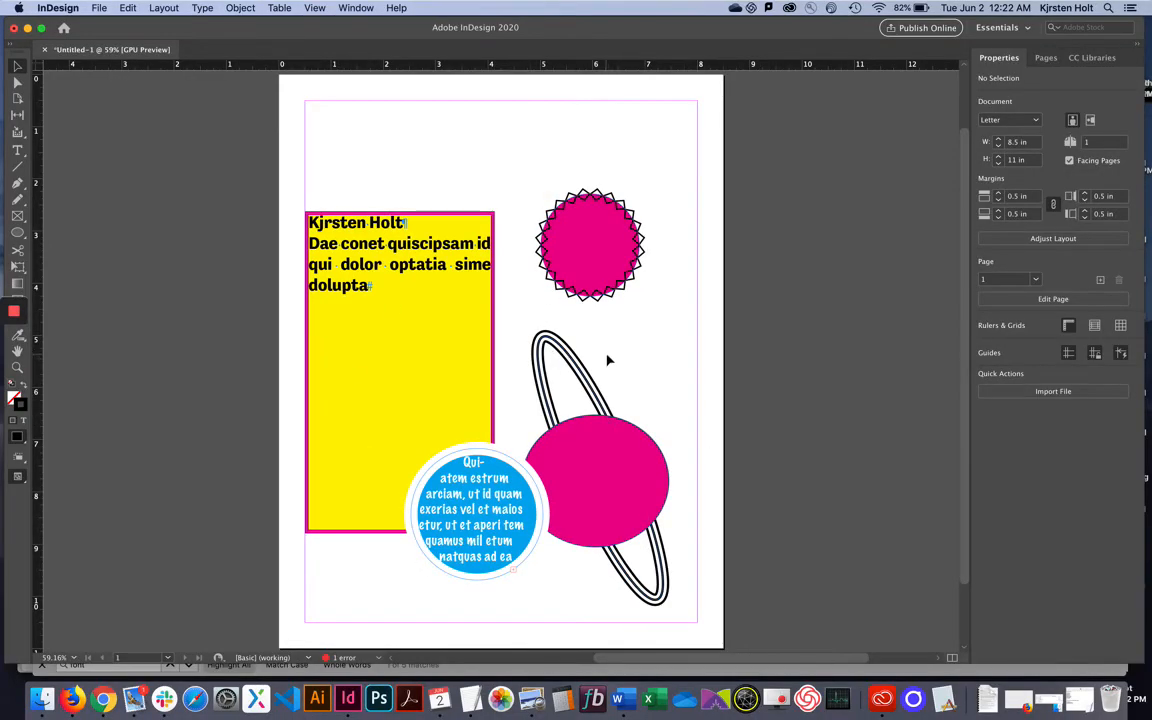
Preview the layout with guides and frame edges hidden.
{"action": "left_click", "coordinate": [347, 88]}
{"action": "left_click", "coordinate": [314, 8]}
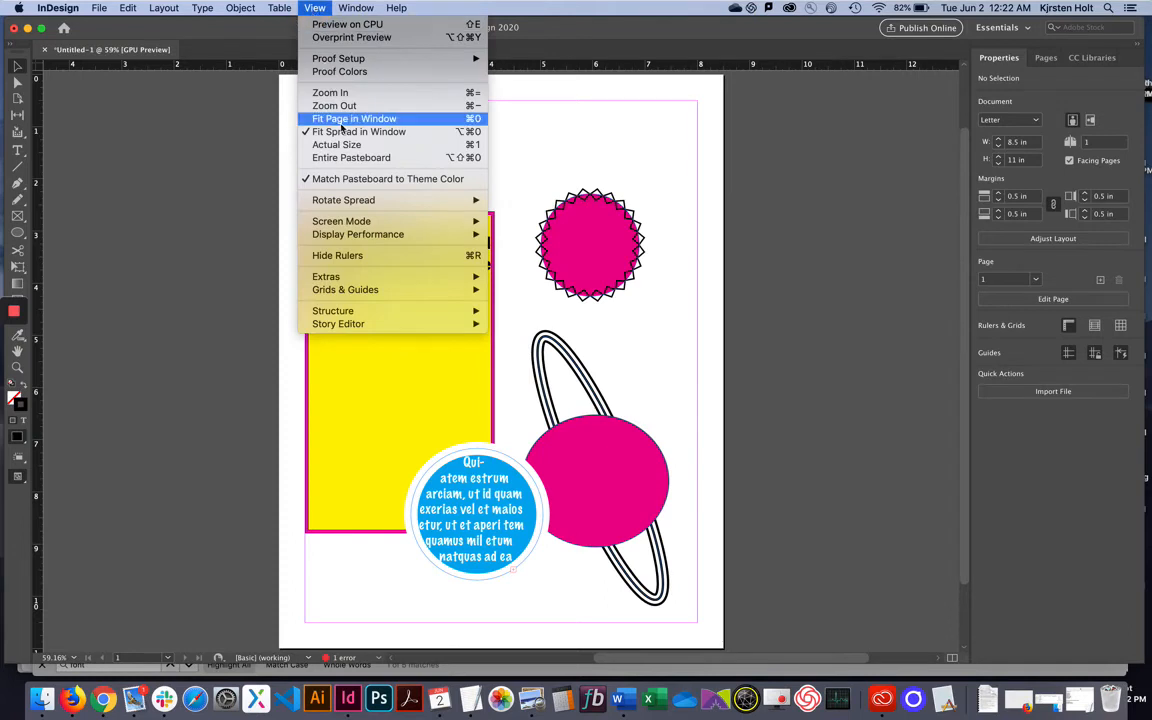
{"action": "mouse_move", "coordinate": [378, 226]}
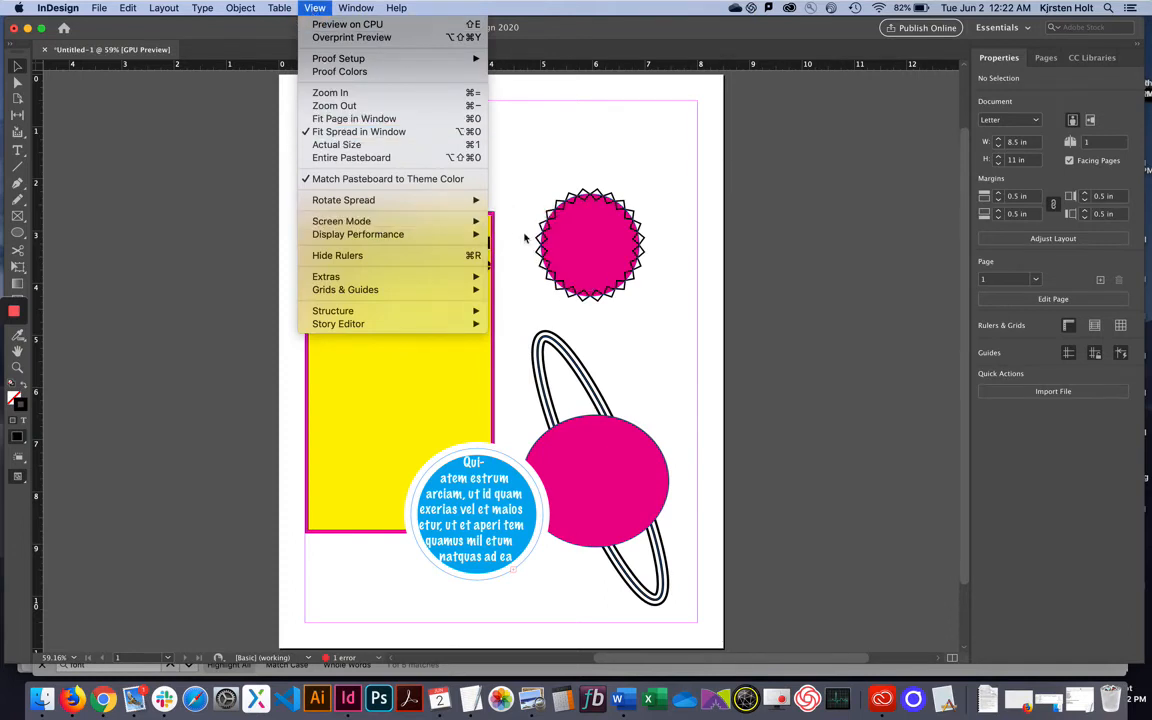
{"action": "left_click", "coordinate": [515, 234]}
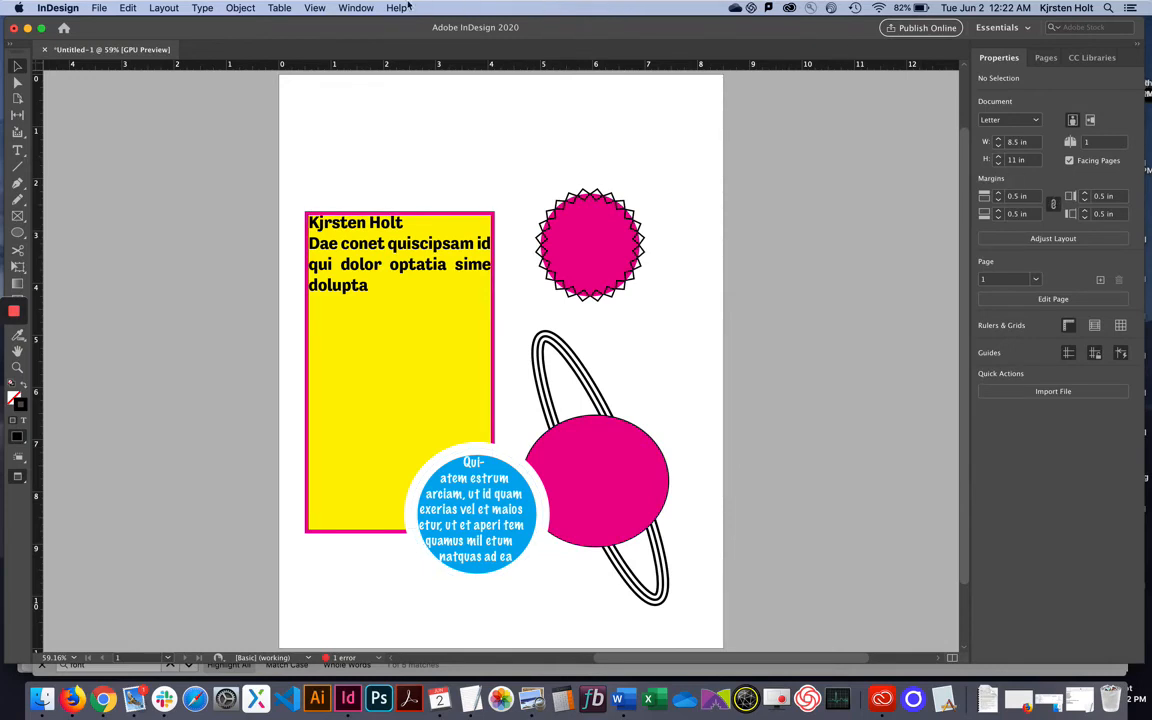
Bring guides and frame edges back, then select the Pen tool.
{"action": "left_click", "coordinate": [315, 8]}
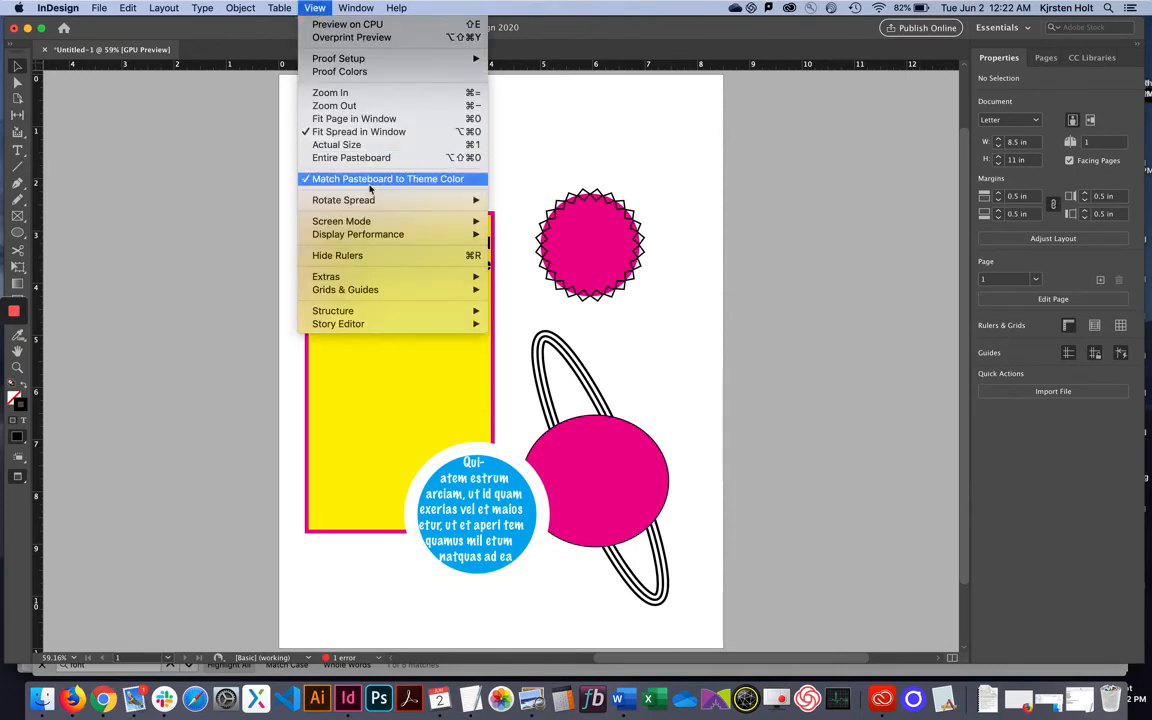
{"action": "mouse_move", "coordinate": [392, 224]}
{"action": "left_click", "coordinate": [518, 221]}
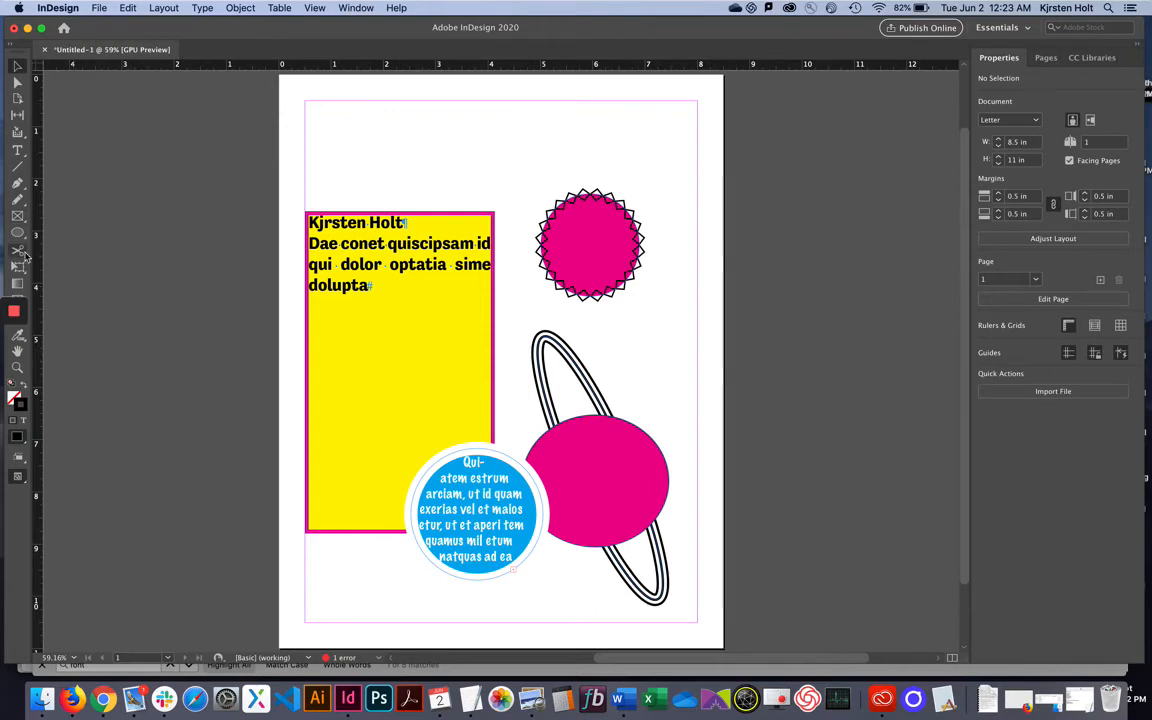
{"action": "left_click", "coordinate": [17, 183]}
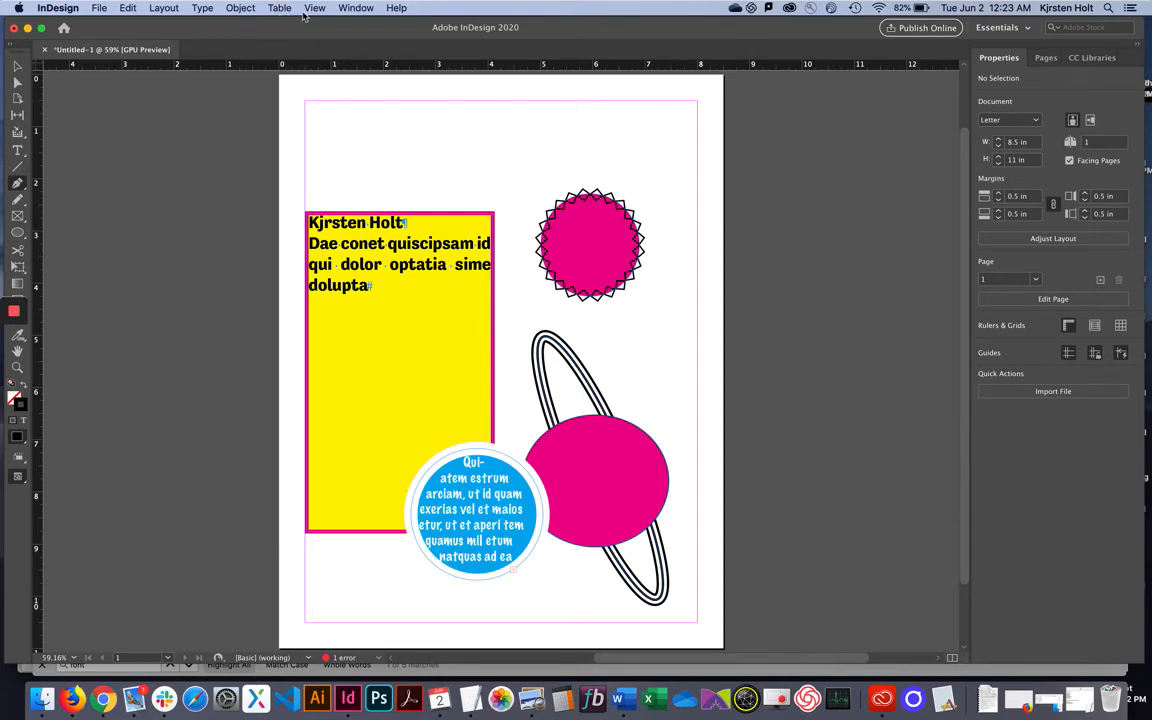
Select the pink zigzag circle as a whole object with the Selection tool.
{"action": "left_click", "coordinate": [355, 8]}
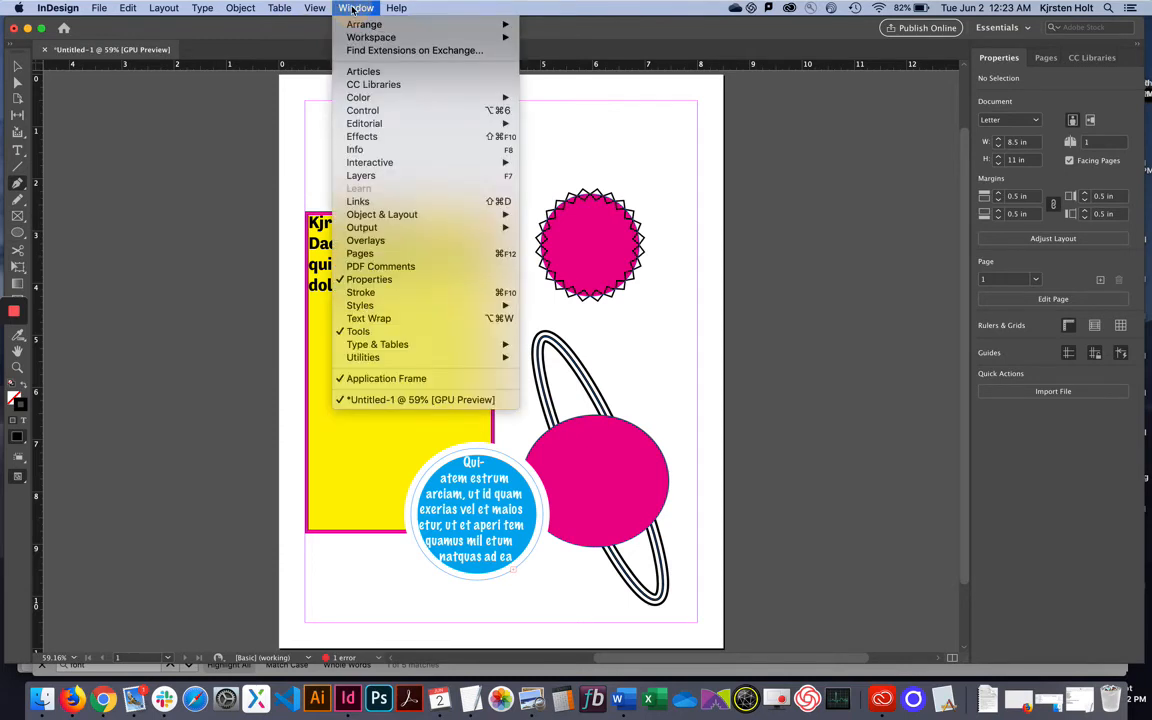
{"action": "left_click", "coordinate": [355, 8]}
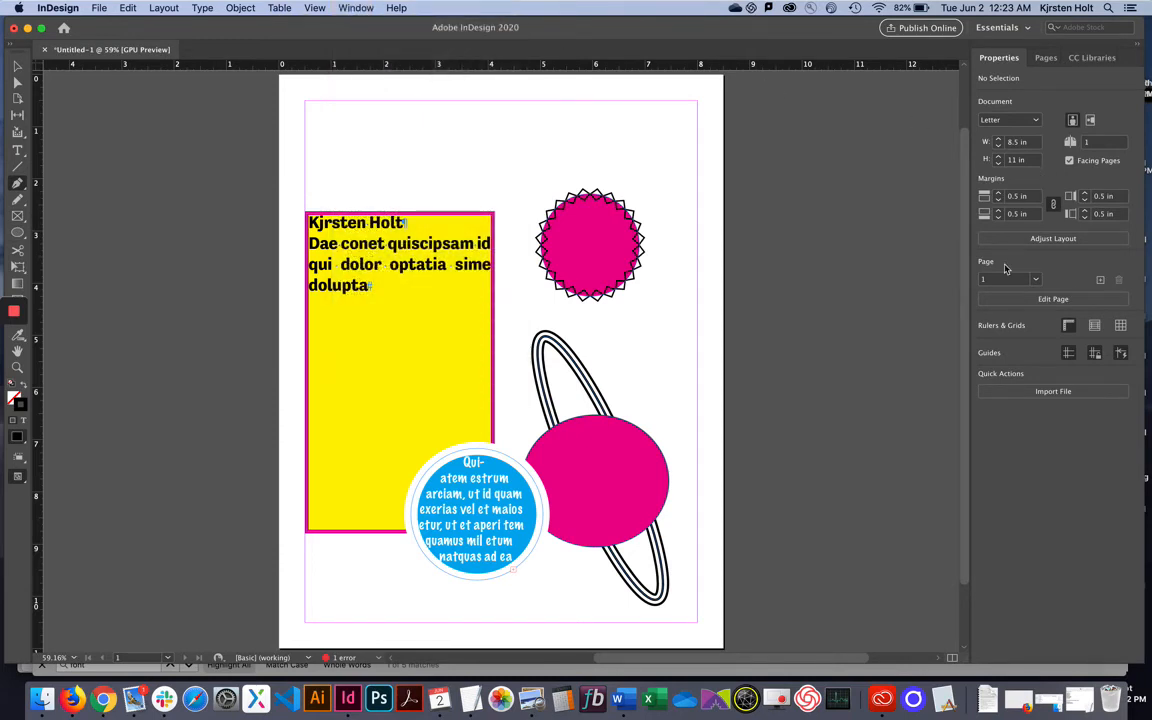
{"action": "left_click", "coordinate": [597, 297]}
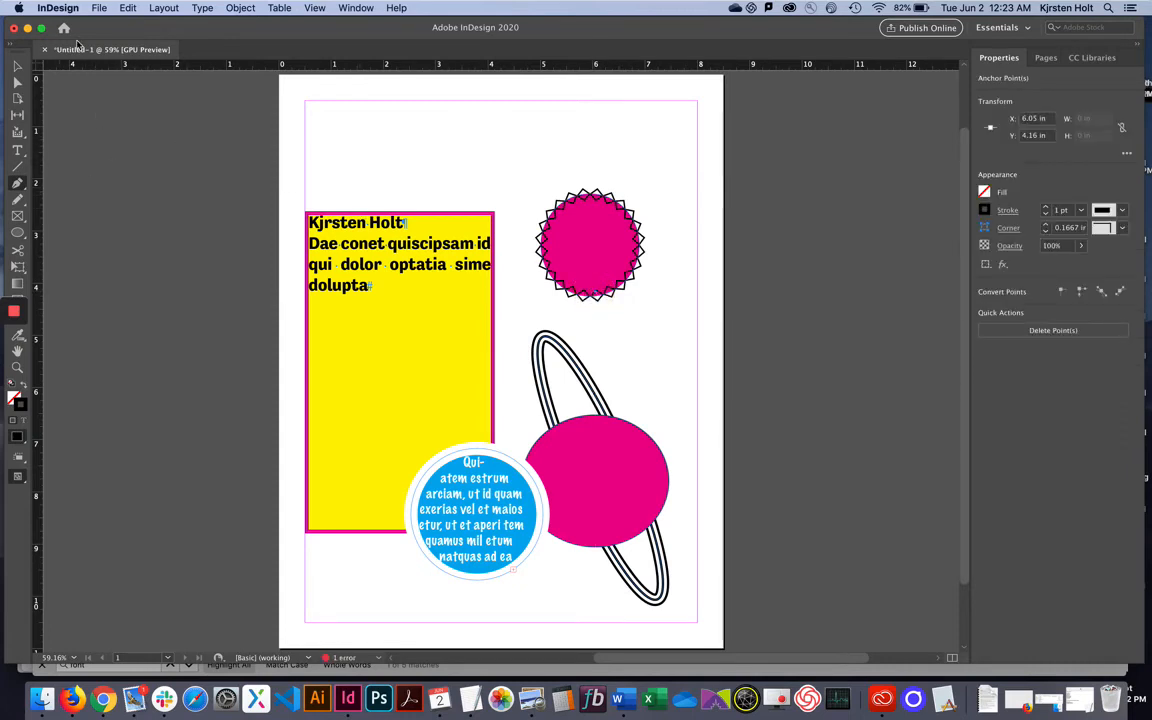
{"action": "left_click", "coordinate": [18, 66]}
{"action": "left_click", "coordinate": [585, 240]}
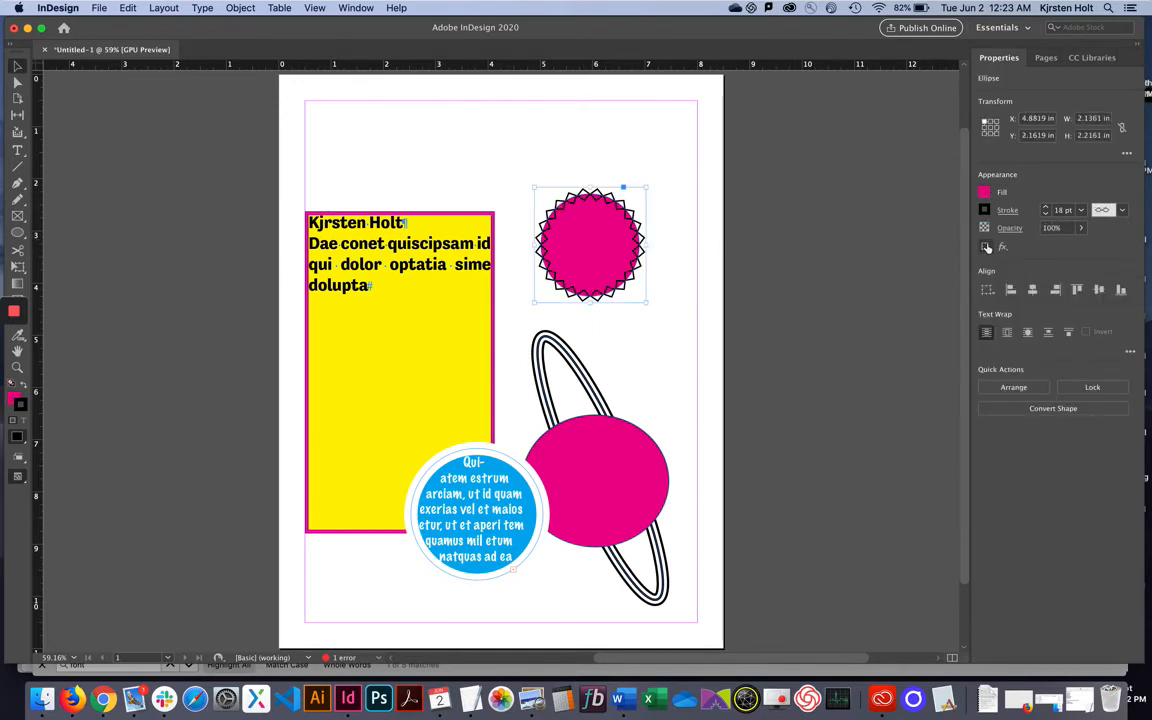
{"action": "left_click", "coordinate": [1007, 212]}
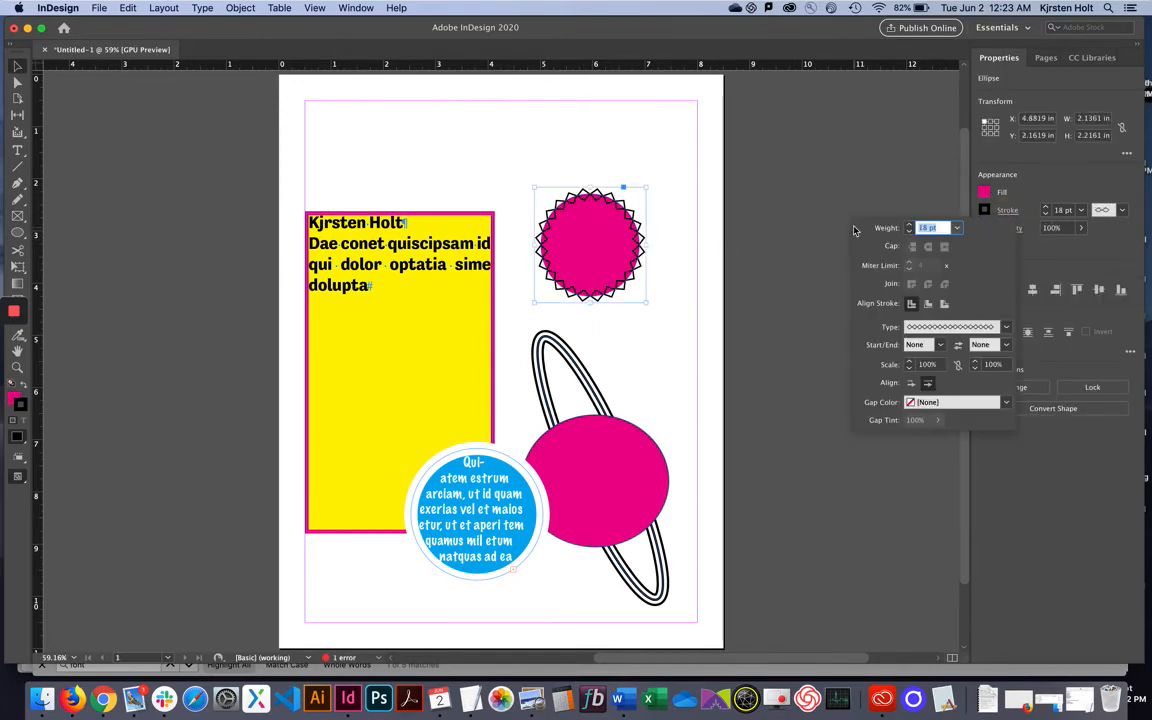
{"action": "left_click", "coordinate": [920, 162]}
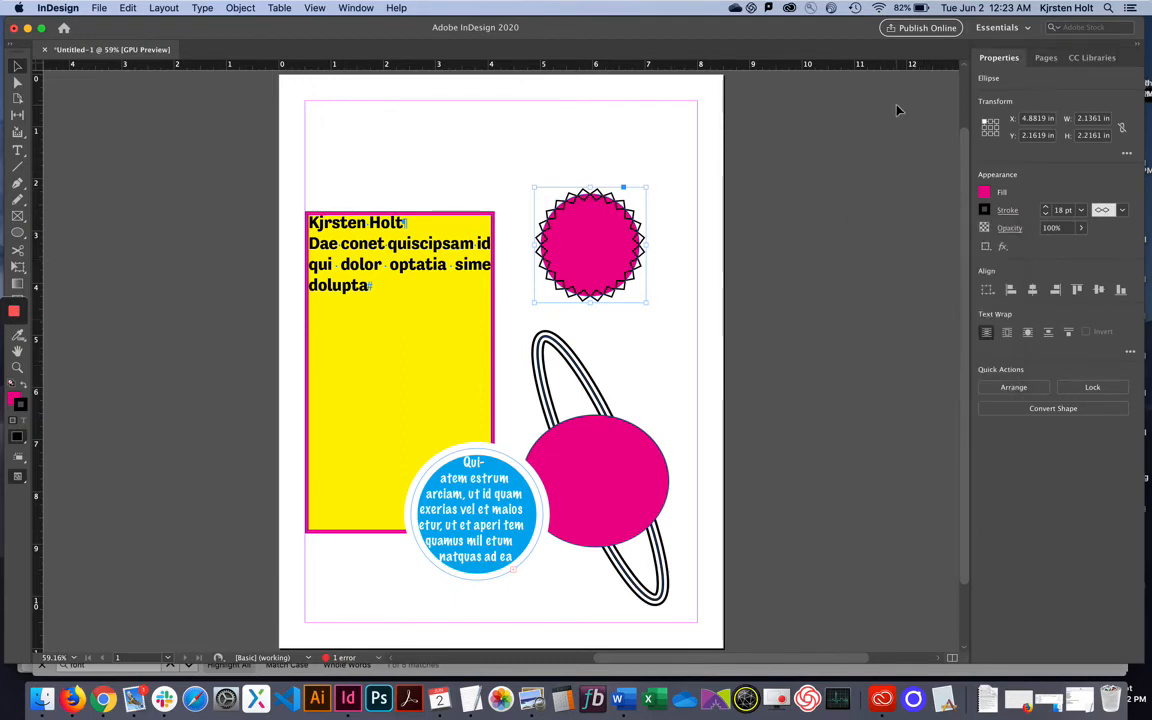
Open the Stroke panel from the Window menu, showing the zigzag circle's 18 pt stroke.
{"action": "left_click", "coordinate": [356, 8]}
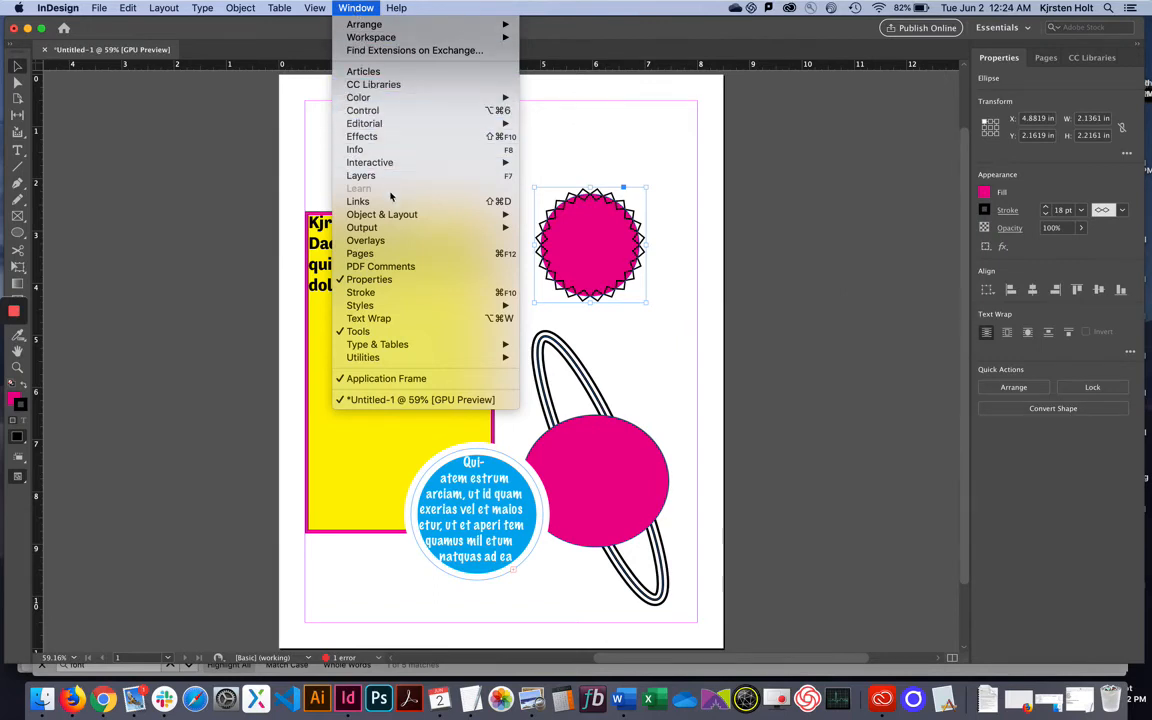
{"action": "mouse_move", "coordinate": [398, 216]}
{"action": "left_click", "coordinate": [378, 292]}
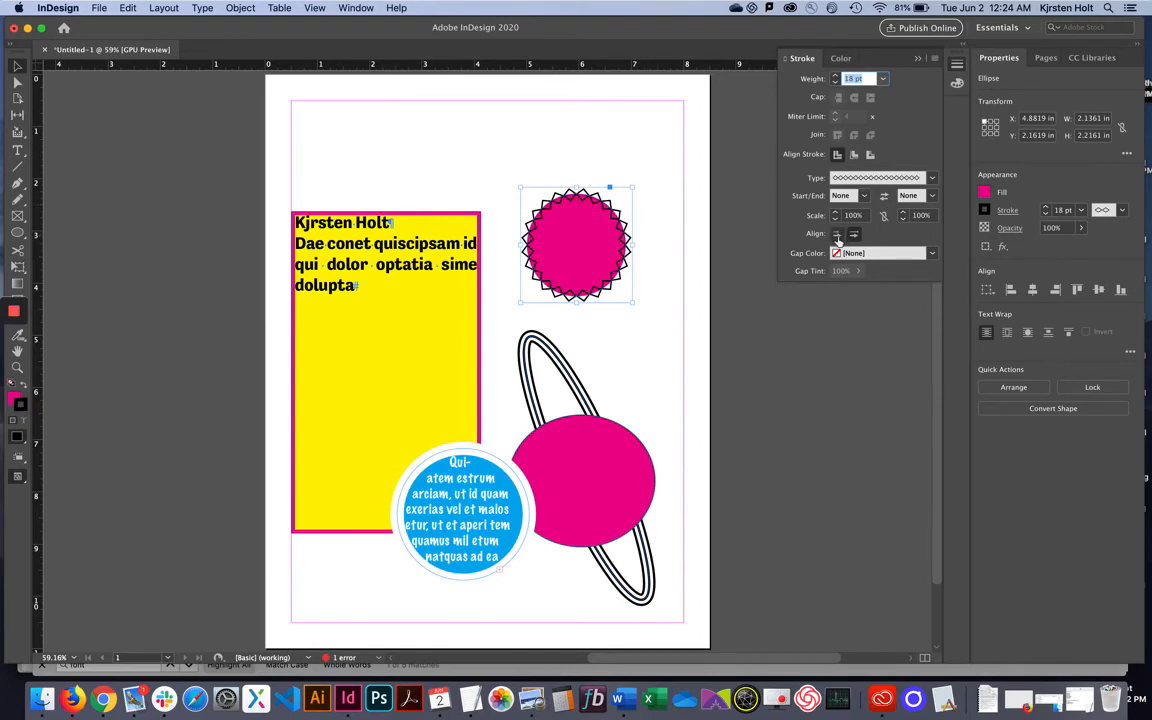
{"action": "left_click", "coordinate": [355, 8]}
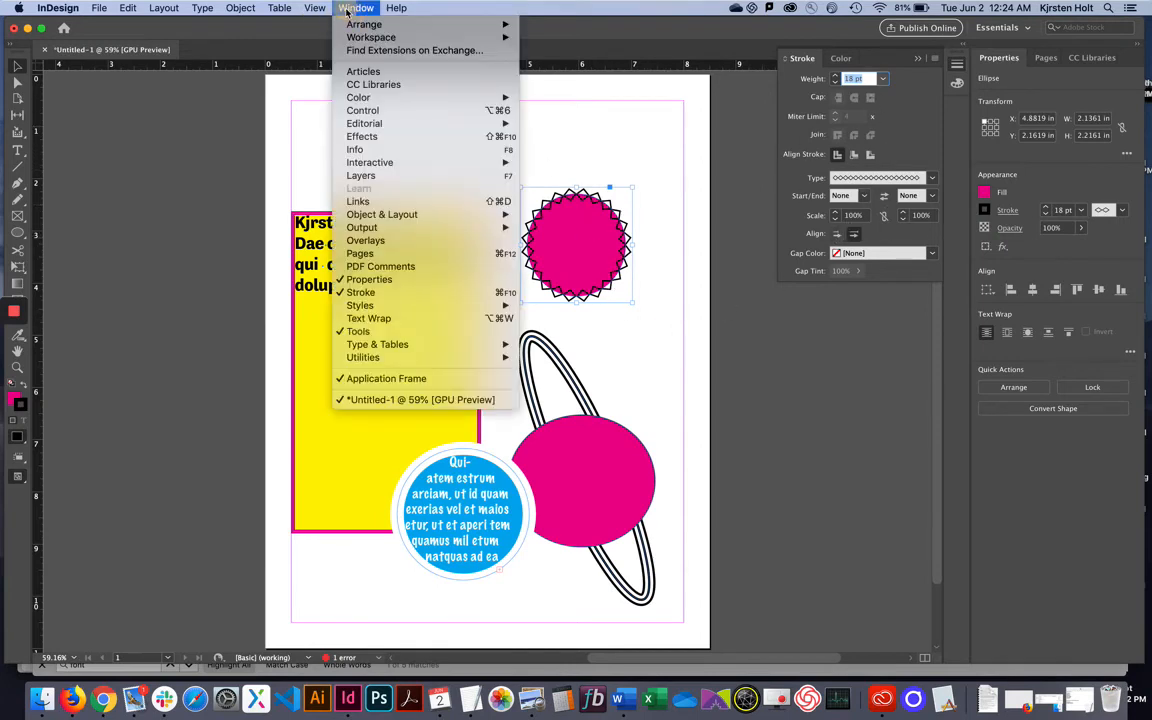
{"action": "mouse_move", "coordinate": [395, 104]}
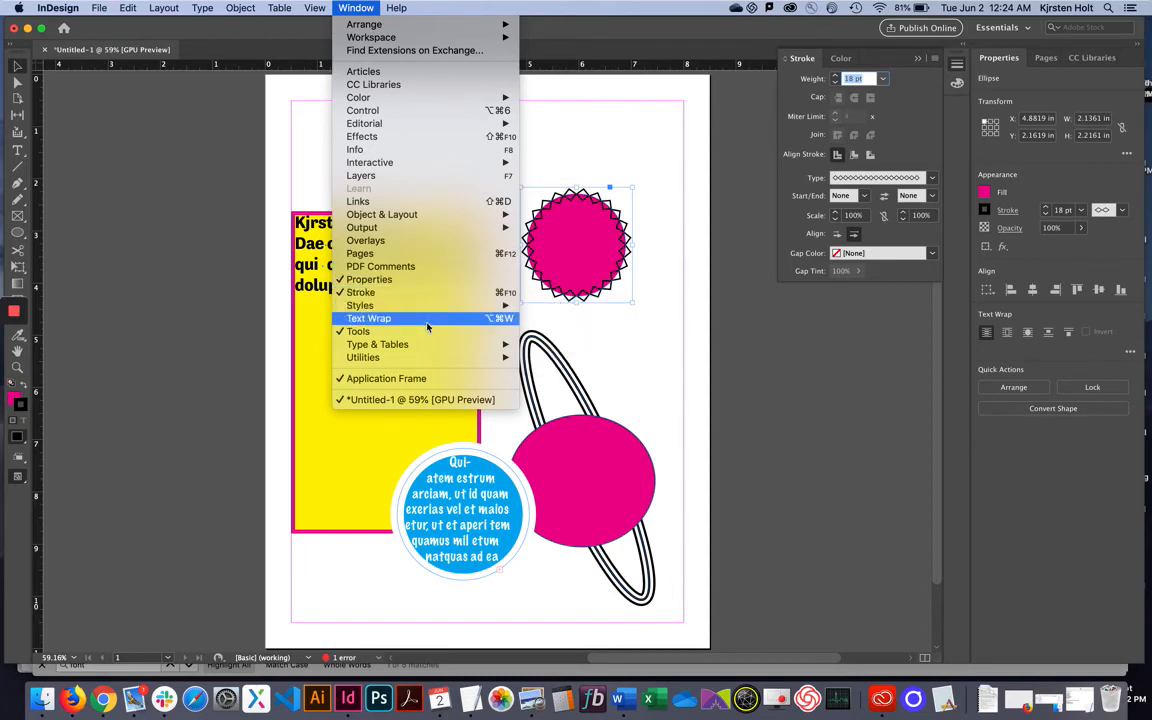
{"action": "mouse_move", "coordinate": [429, 344]}
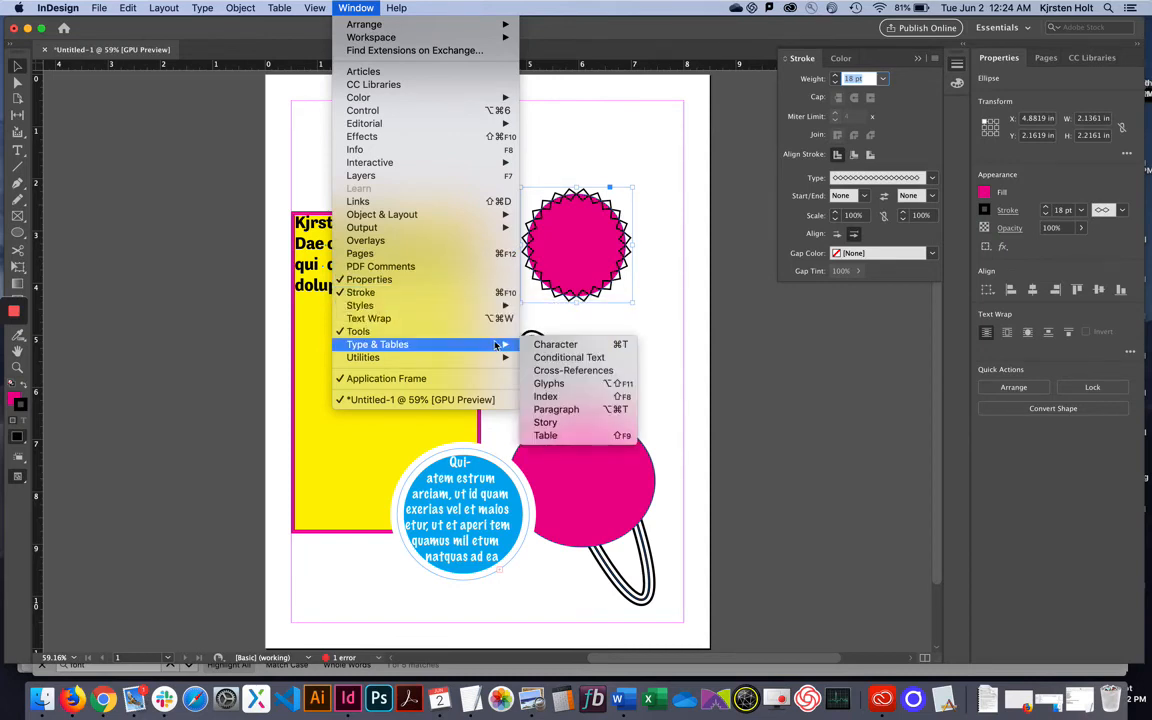
Open the Character panel and drag it right, clear of the yellow text frame.
{"action": "left_click", "coordinate": [547, 345]}
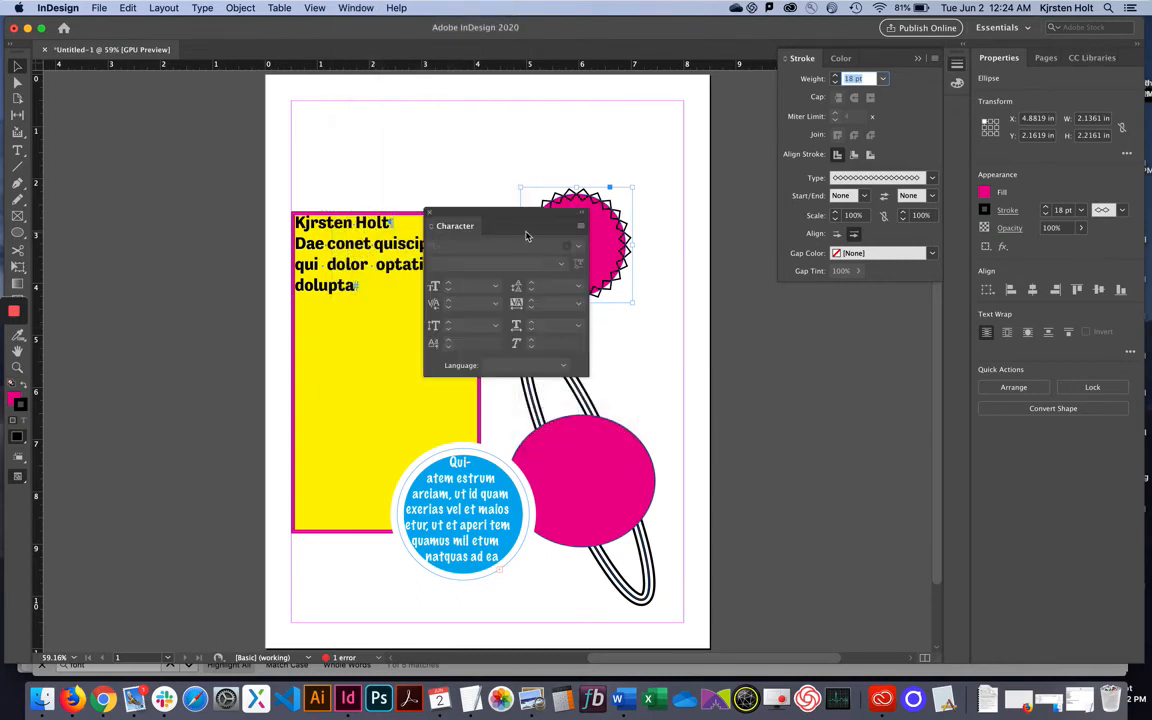
{"action": "left_click_drag", "start_coordinate": [516, 223], "coordinate": [811, 350]}
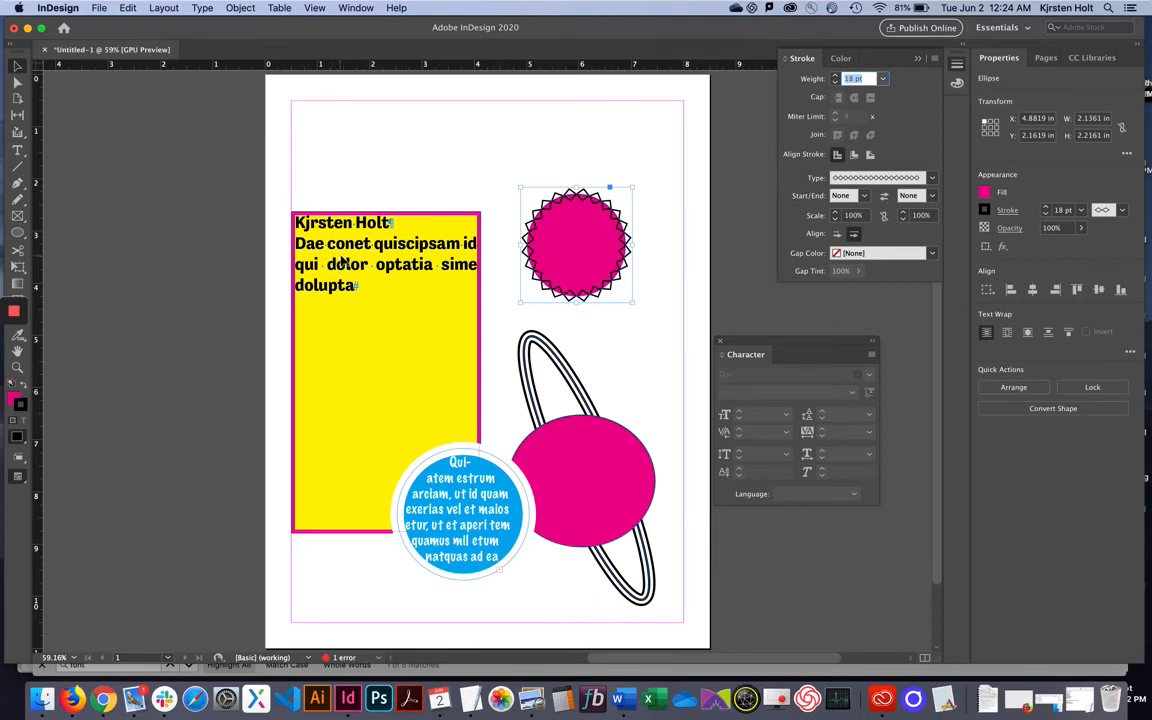
{"action": "left_click", "coordinate": [16, 152]}
Set the yellow frame's Tenso Bold text to 30 pt size and 45 pt leading.
{"action": "left_click", "coordinate": [306, 224]}
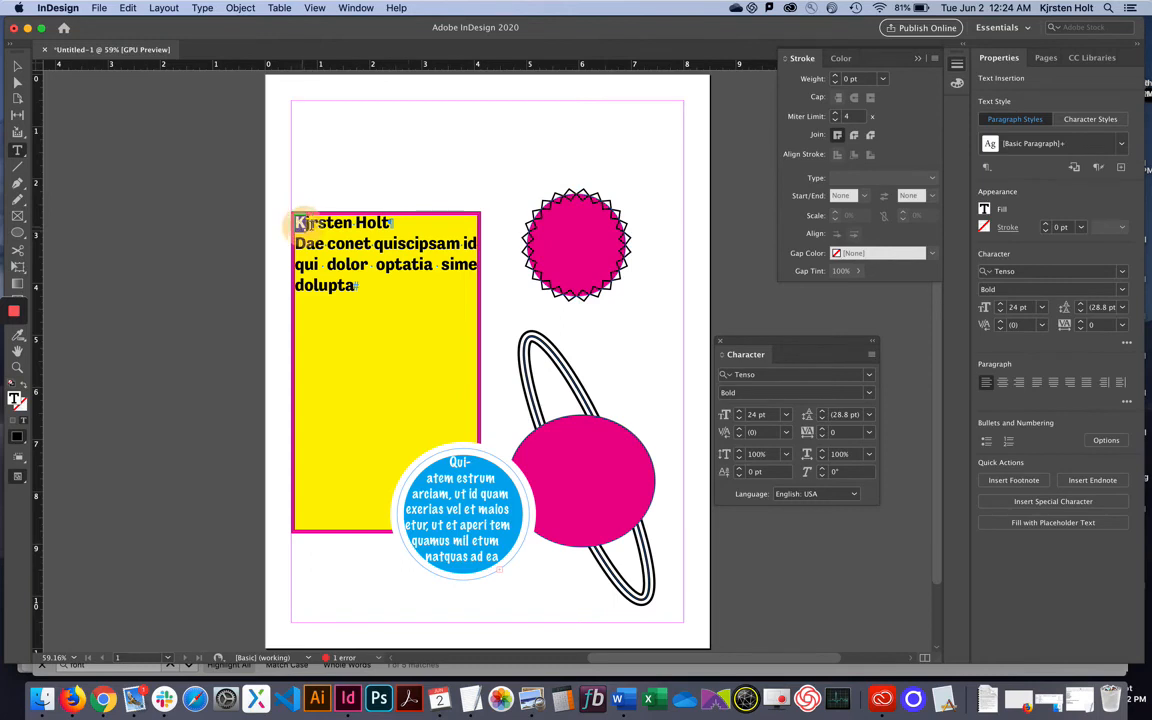
{"action": "left_click_drag", "start_coordinate": [297, 222], "coordinate": [360, 289]}
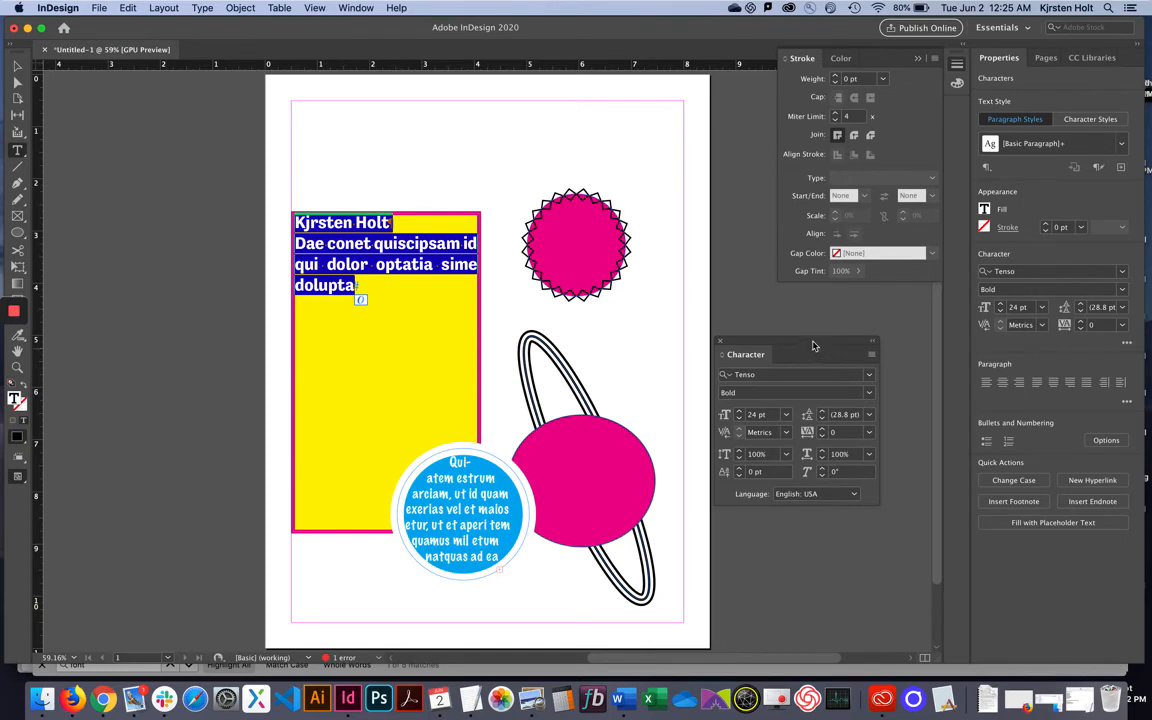
{"action": "left_click_drag", "start_coordinate": [806, 353], "coordinate": [784, 341]}
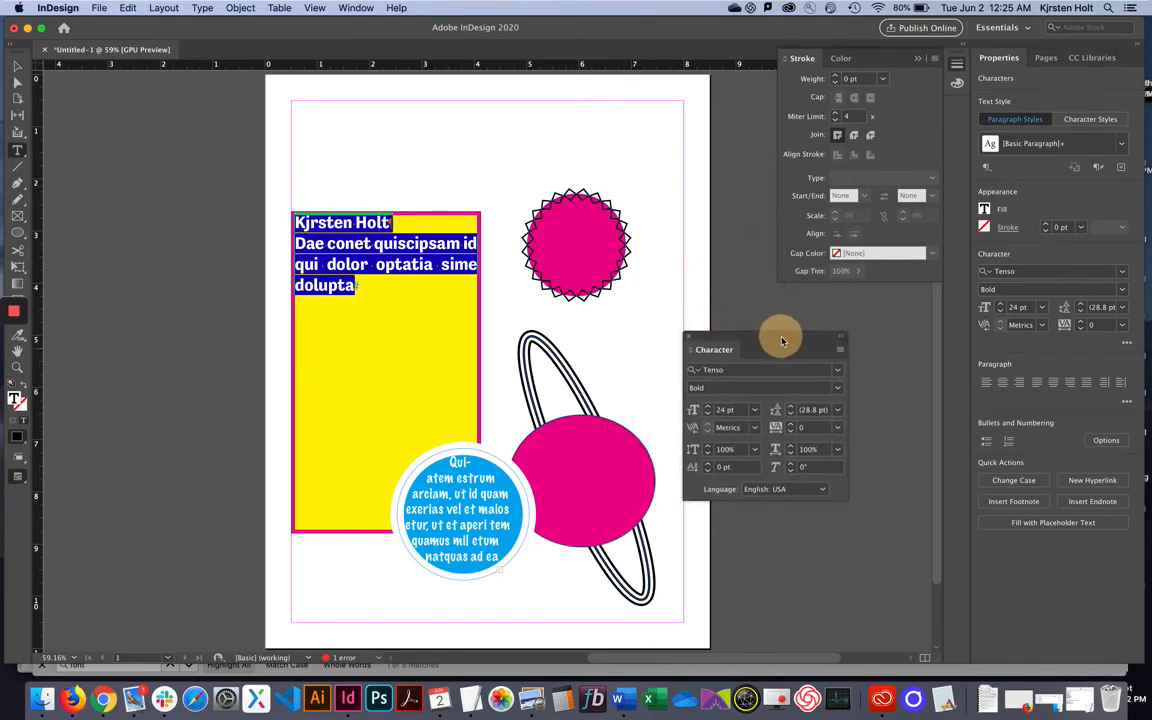
{"action": "left_click", "coordinate": [754, 409]}
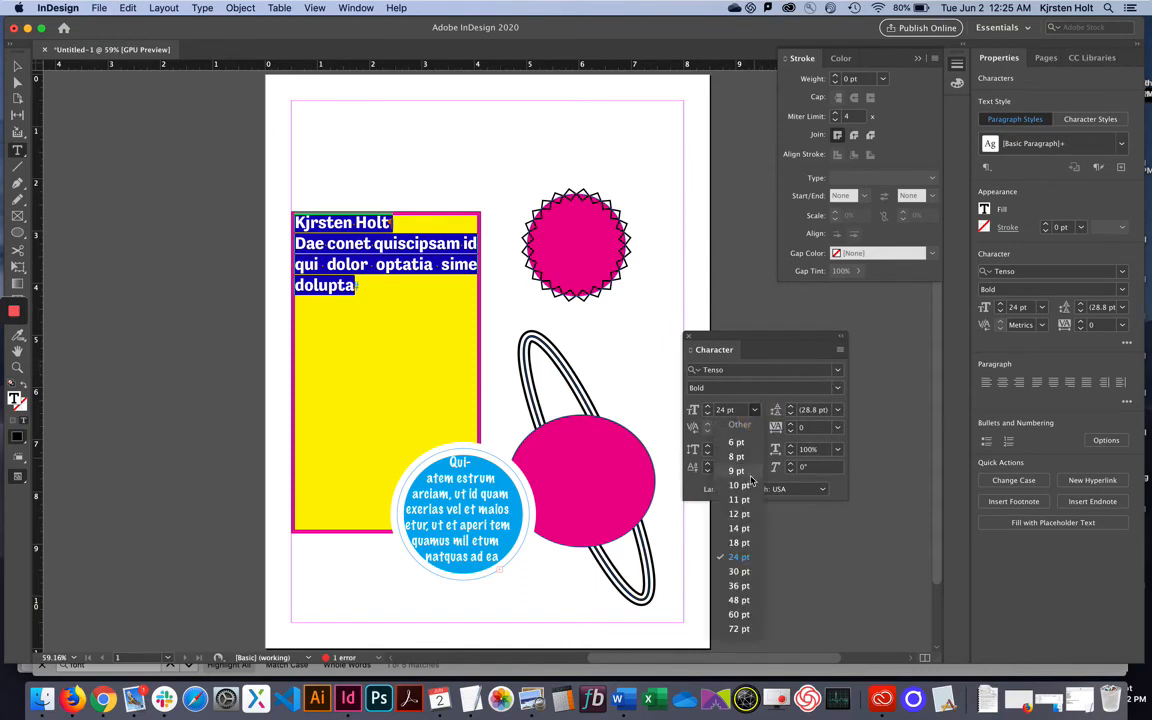
{"action": "left_click", "coordinate": [739, 571]}
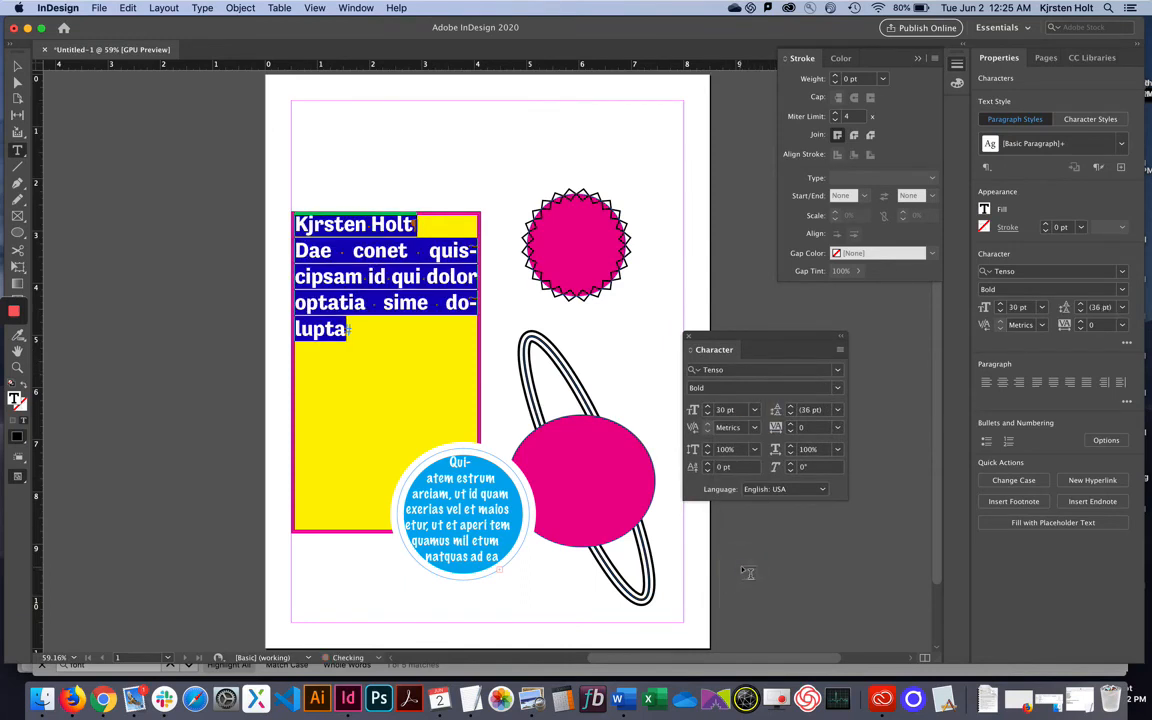
{"action": "left_click", "coordinate": [791, 407]}
{"action": "left_click", "coordinate": [791, 407]}
{"action": "left_click", "coordinate": [791, 407]}
{"action": "left_click", "coordinate": [791, 407]}
{"action": "left_click", "coordinate": [791, 407]}
{"action": "left_click", "coordinate": [791, 407]}
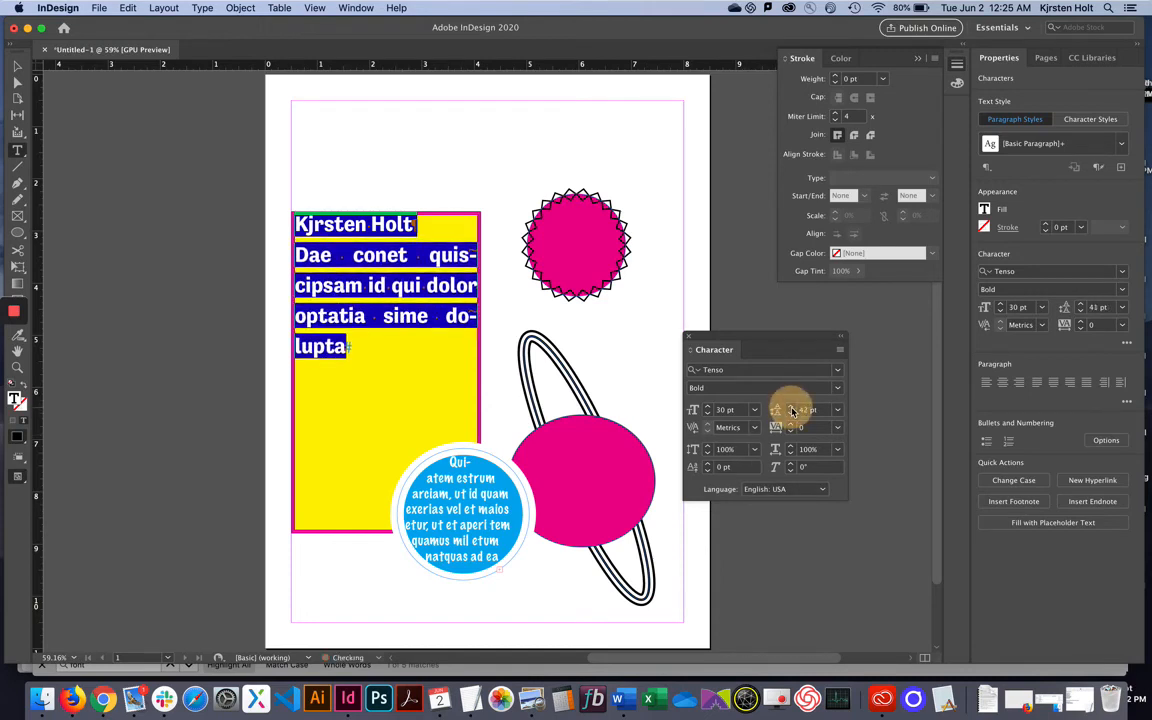
{"action": "left_click", "coordinate": [791, 407]}
{"action": "left_click", "coordinate": [791, 407]}
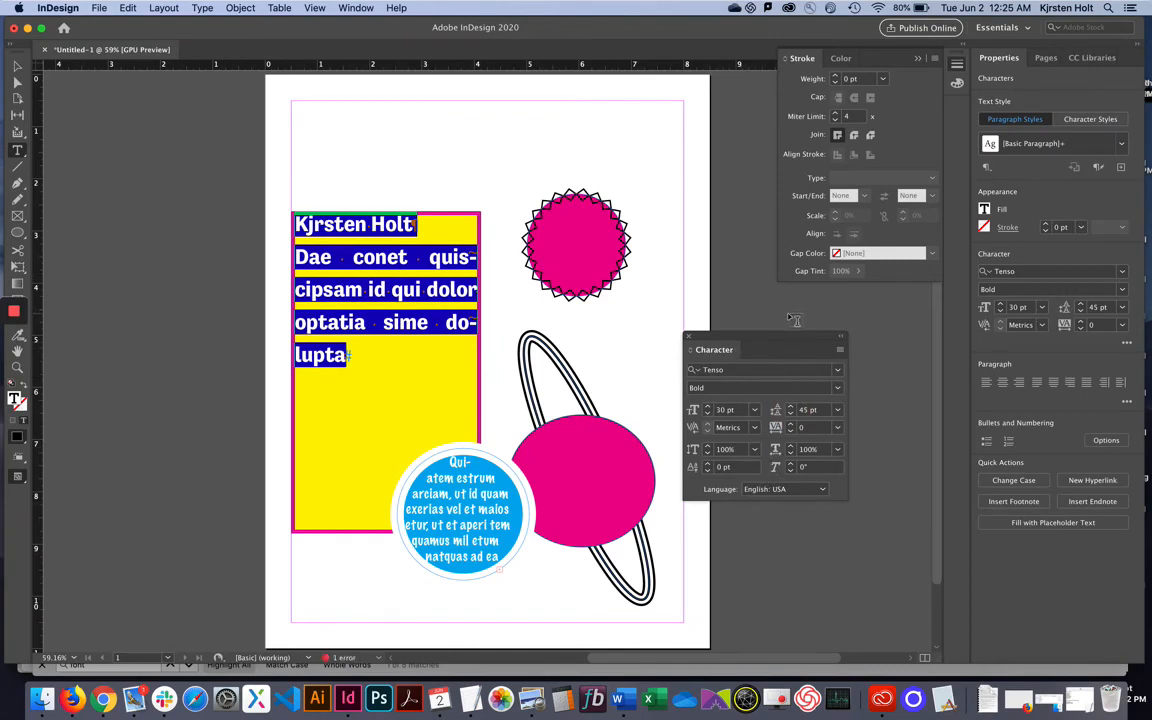
{"action": "left_click", "coordinate": [514, 178]}
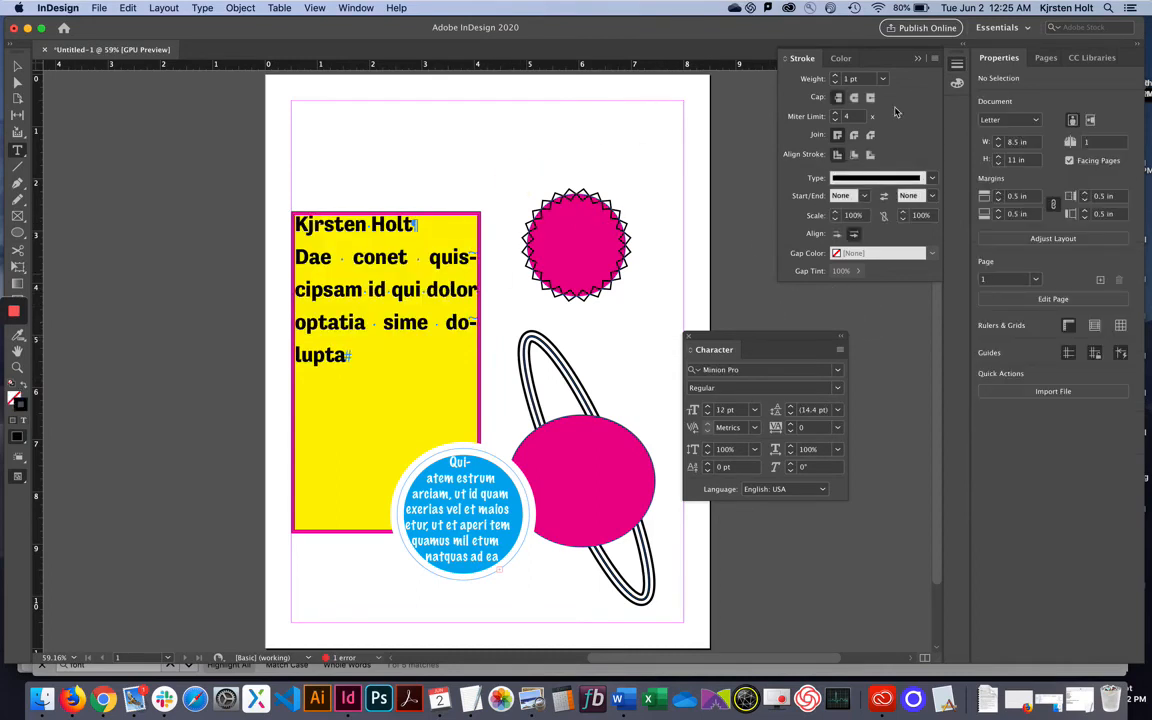
Reset the Essentials workspace, closing the floating Stroke and Character panels.
{"action": "left_click", "coordinate": [1010, 30]}
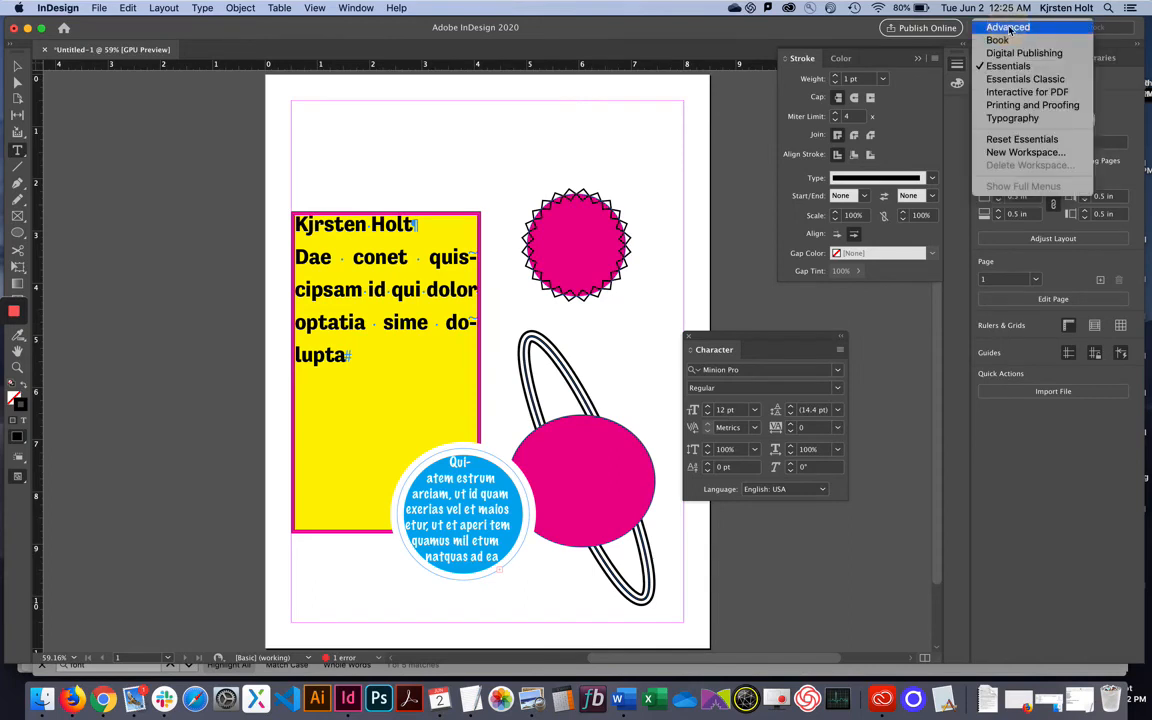
{"action": "left_click", "coordinate": [1031, 141]}
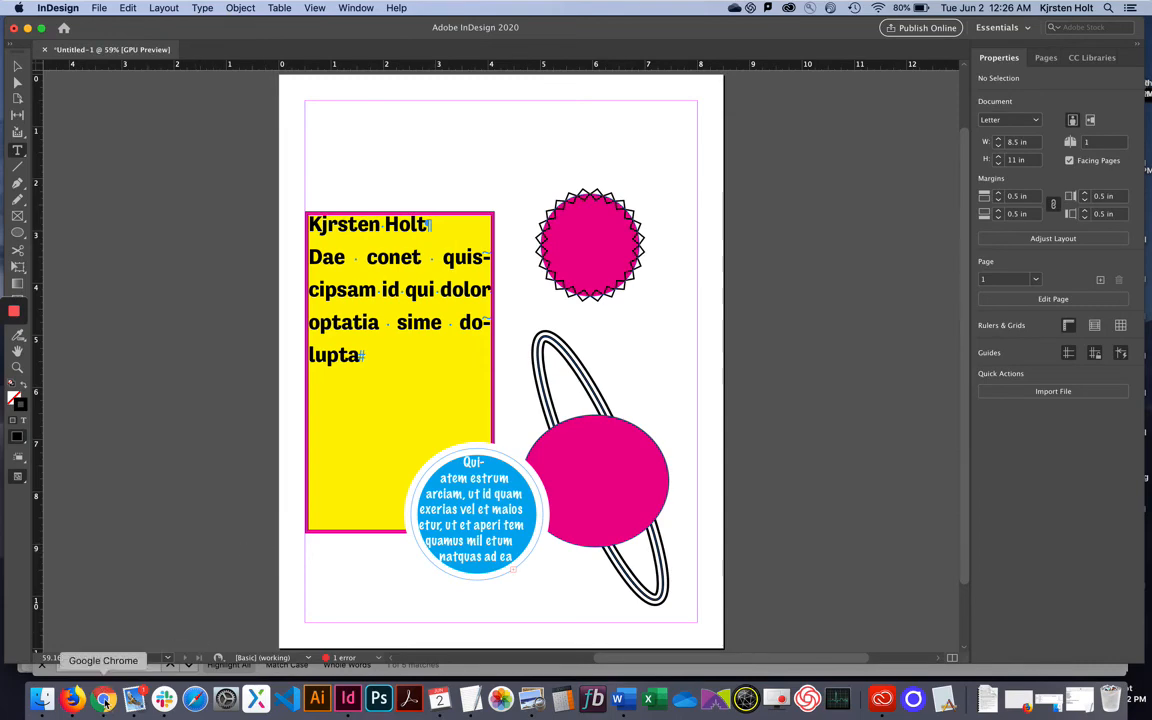
Return to the Abstract InDesign assignment, scroll to its upload area, and bring up Finder.
{"action": "left_click", "coordinate": [72, 698]}
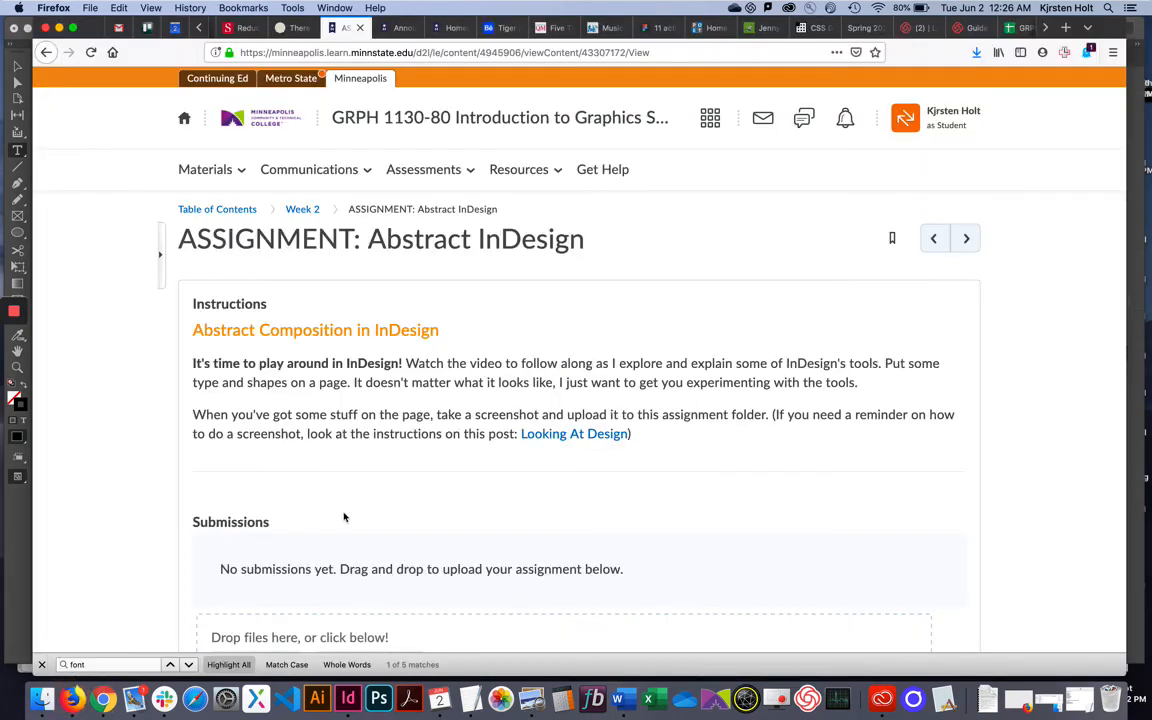
{"action": "scroll", "coordinate": [454, 471], "scroll_direction": "down", "scroll_amount": 4}
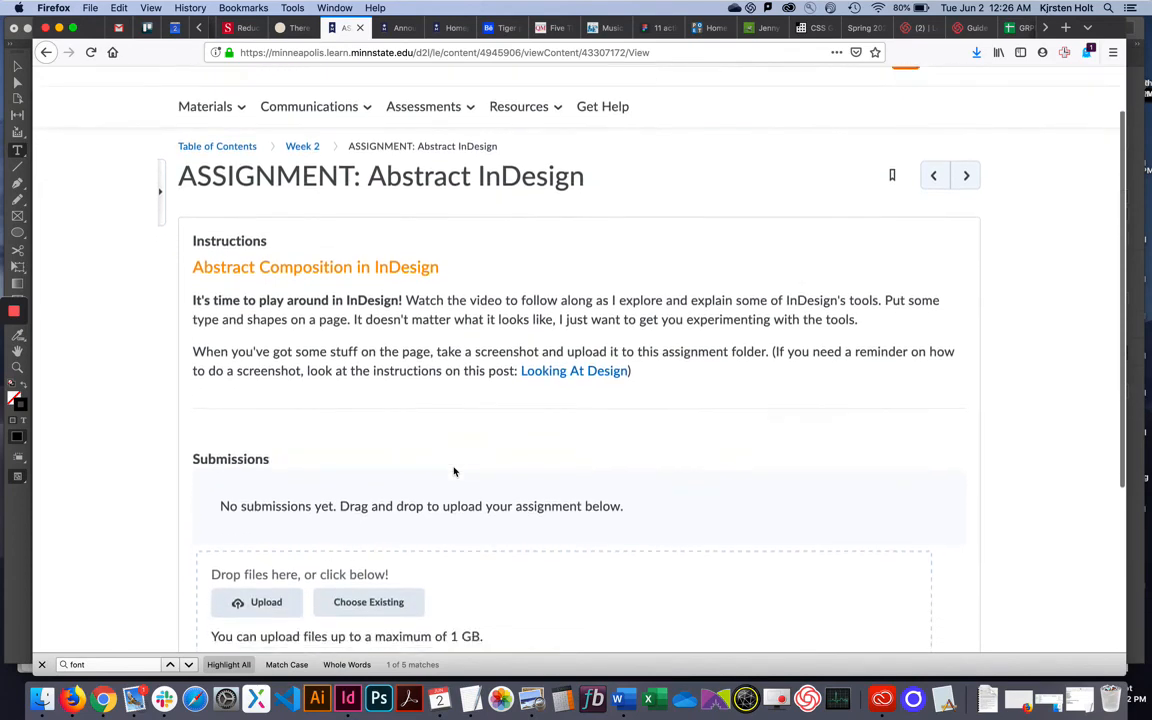
{"action": "scroll", "coordinate": [454, 471], "scroll_direction": "down", "scroll_amount": 2}
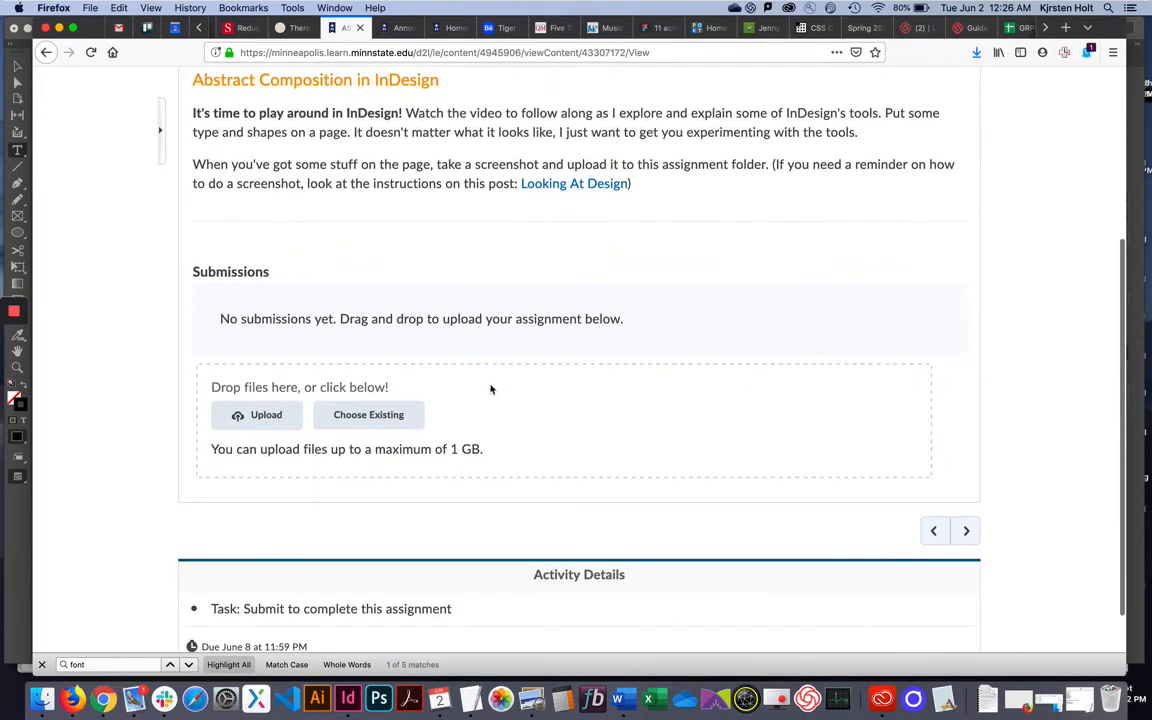
{"action": "left_click", "coordinate": [42, 700]}
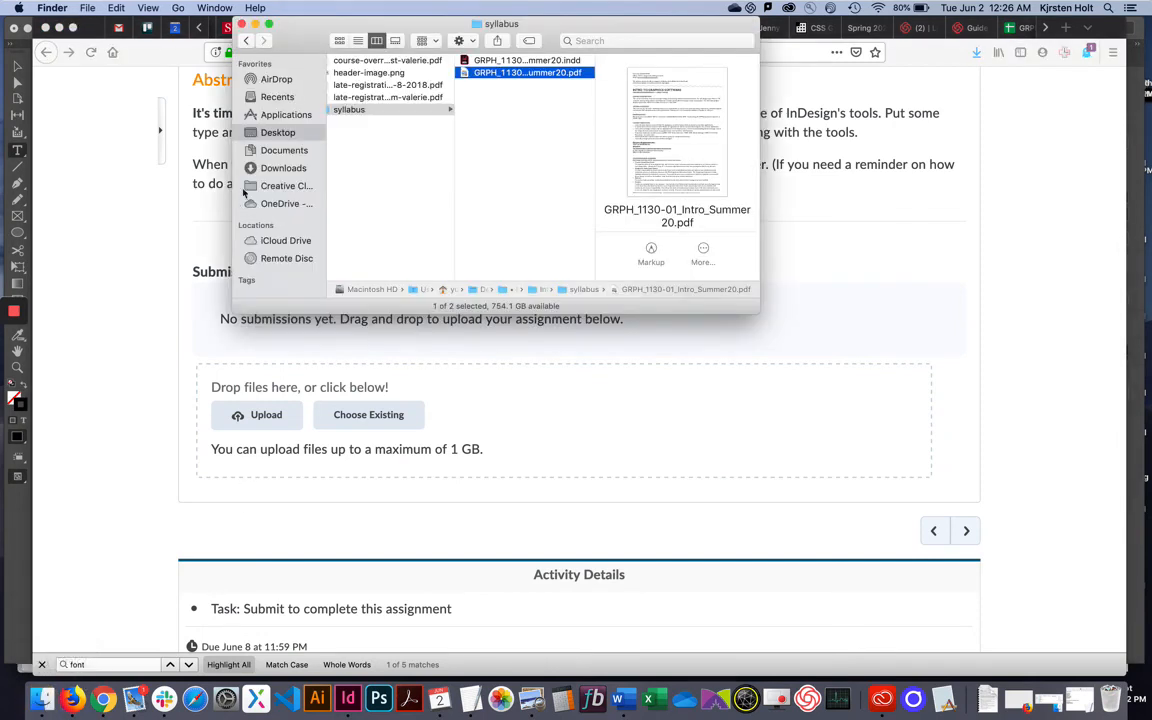
Try icon, list and column views, browsing into 03 SUMMER 2018 > Intro GRPH 01 > Business Cards.
{"action": "left_click", "coordinate": [279, 133]}
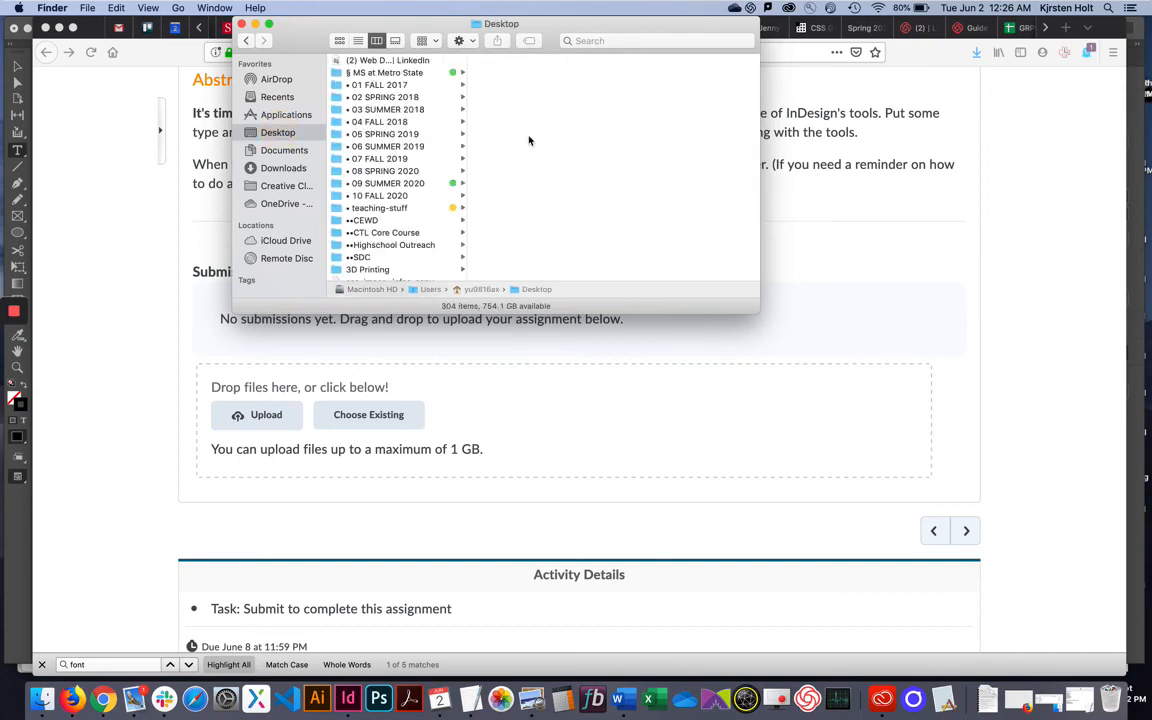
{"action": "left_click", "coordinate": [339, 42]}
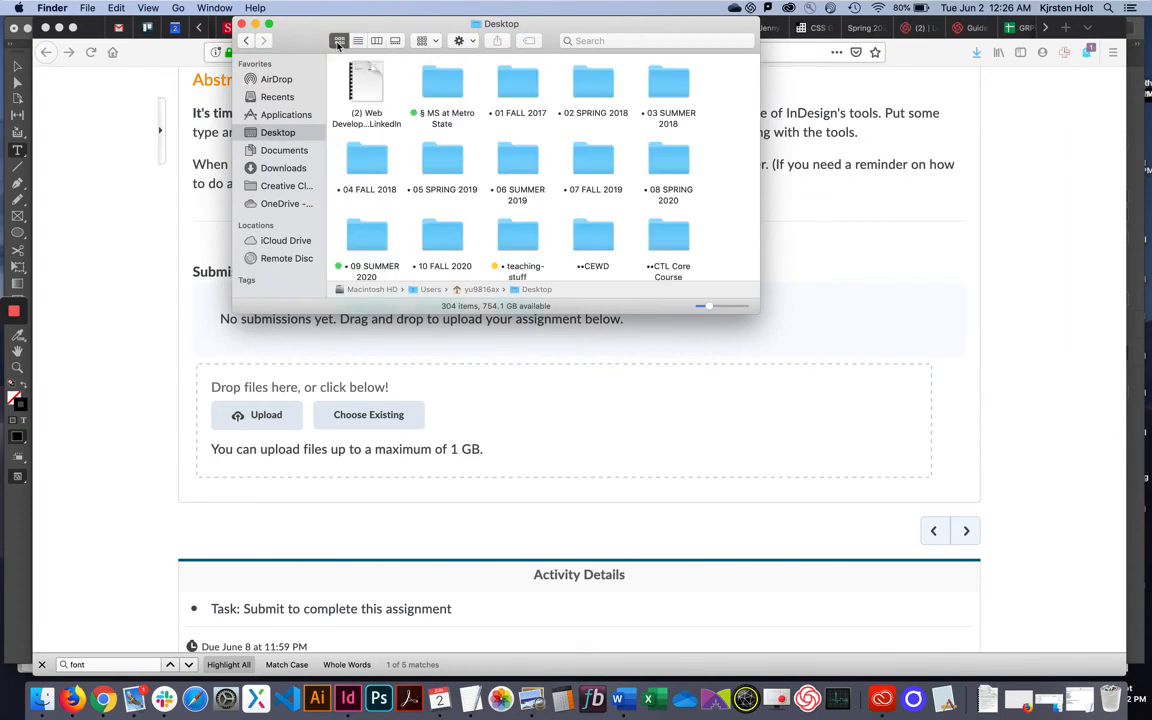
{"action": "left_click", "coordinate": [358, 42]}
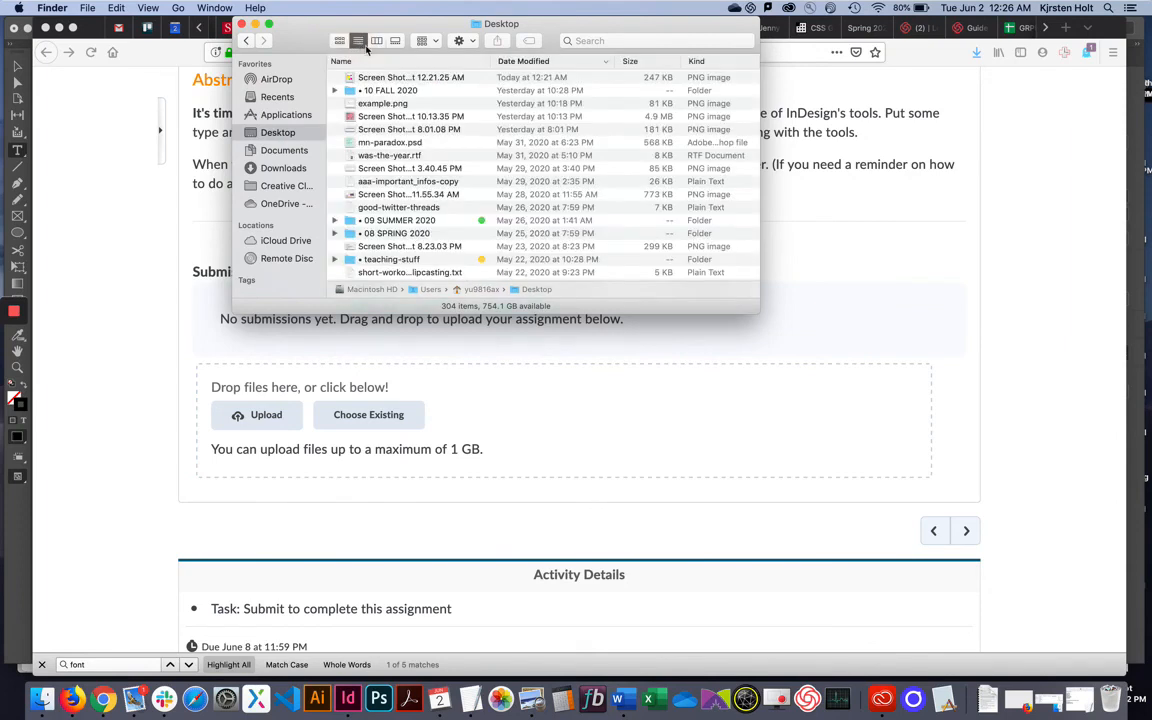
{"action": "left_click", "coordinate": [378, 42]}
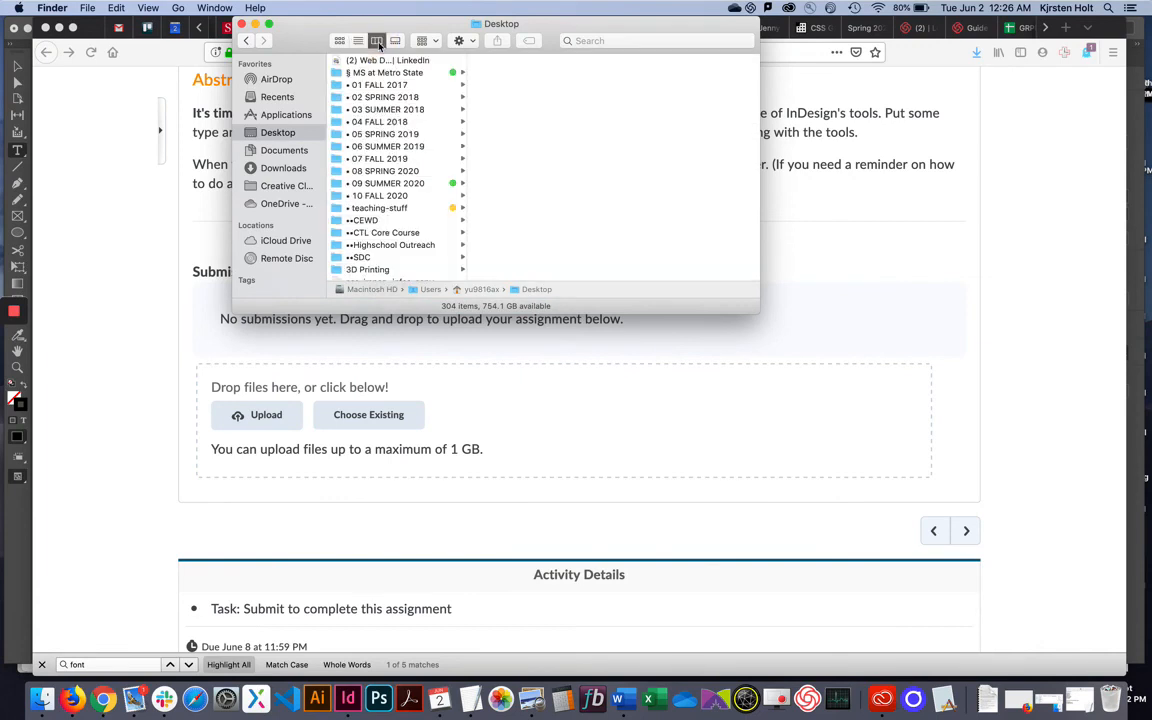
{"action": "left_click", "coordinate": [385, 109]}
{"action": "left_click", "coordinate": [517, 61]}
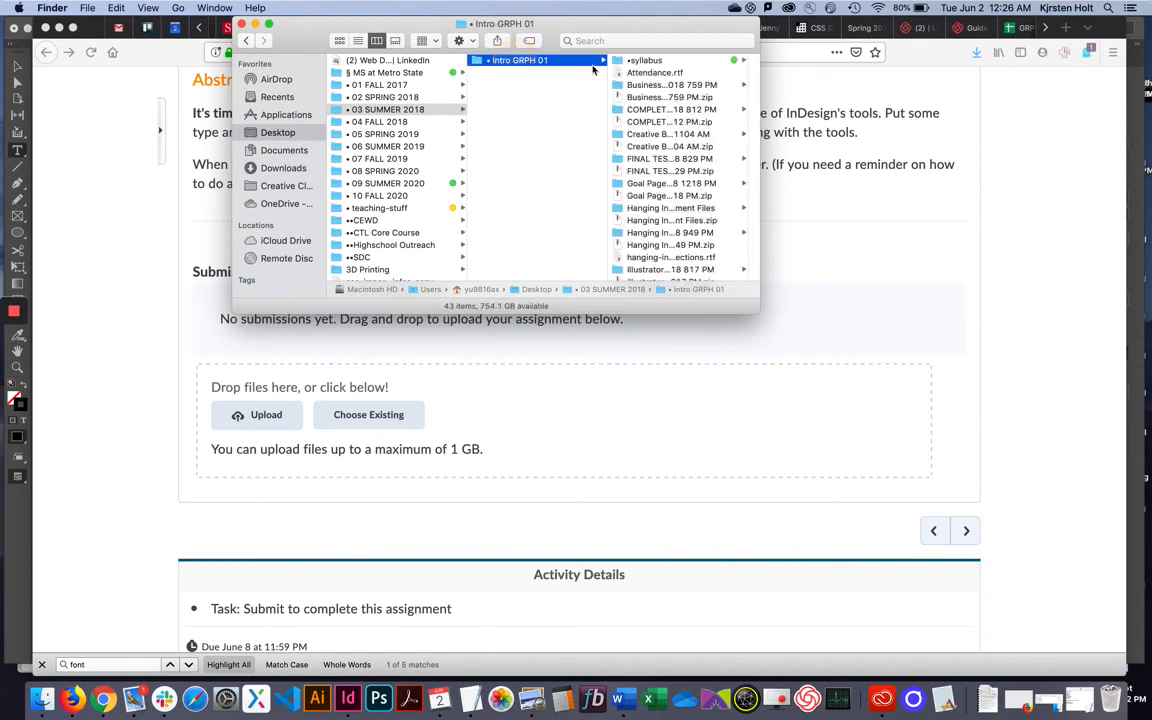
{"action": "left_click", "coordinate": [640, 84]}
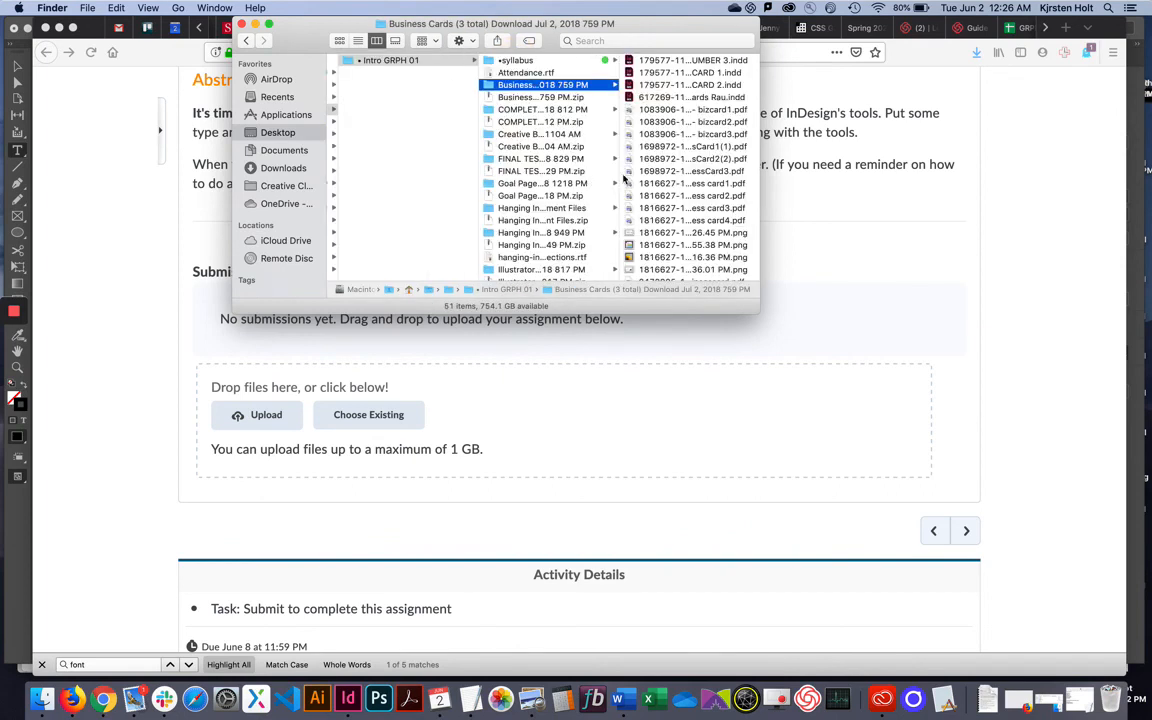
{"action": "scroll", "coordinate": [604, 150], "scroll_direction": "left", "scroll_amount": 3}
{"action": "scroll", "coordinate": [604, 152], "scroll_direction": "left", "scroll_amount": 1}
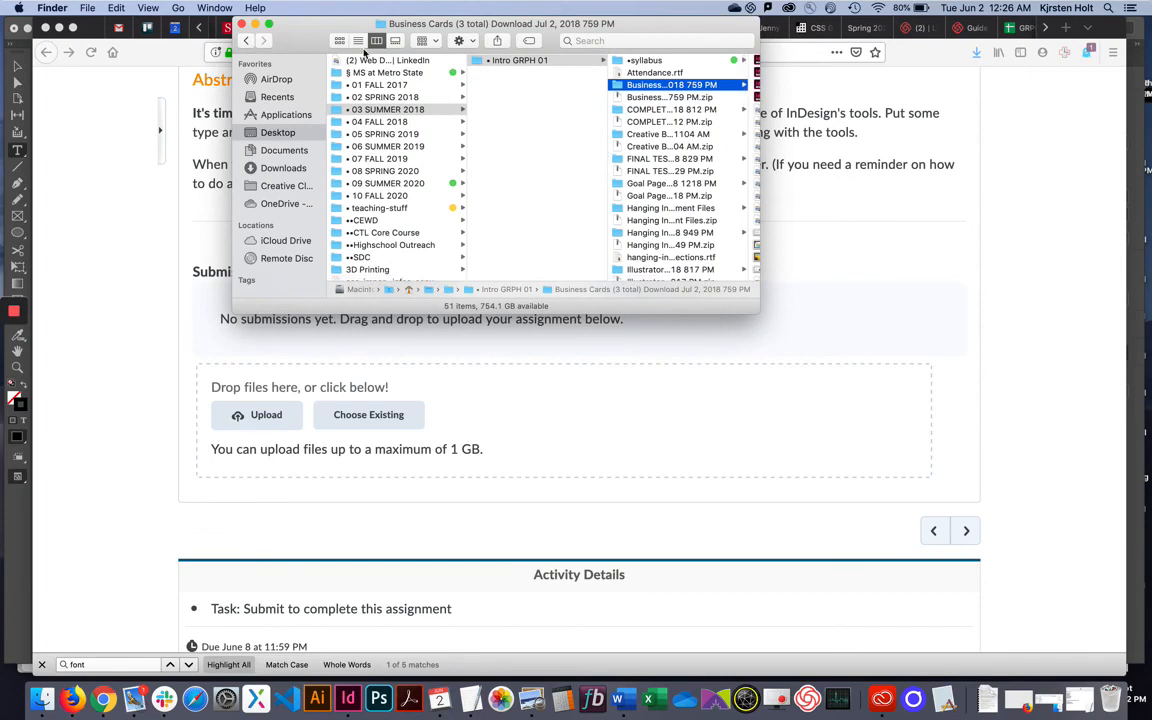
List the Business Cards files with details and sort them by date modified.
{"action": "left_click", "coordinate": [358, 41]}
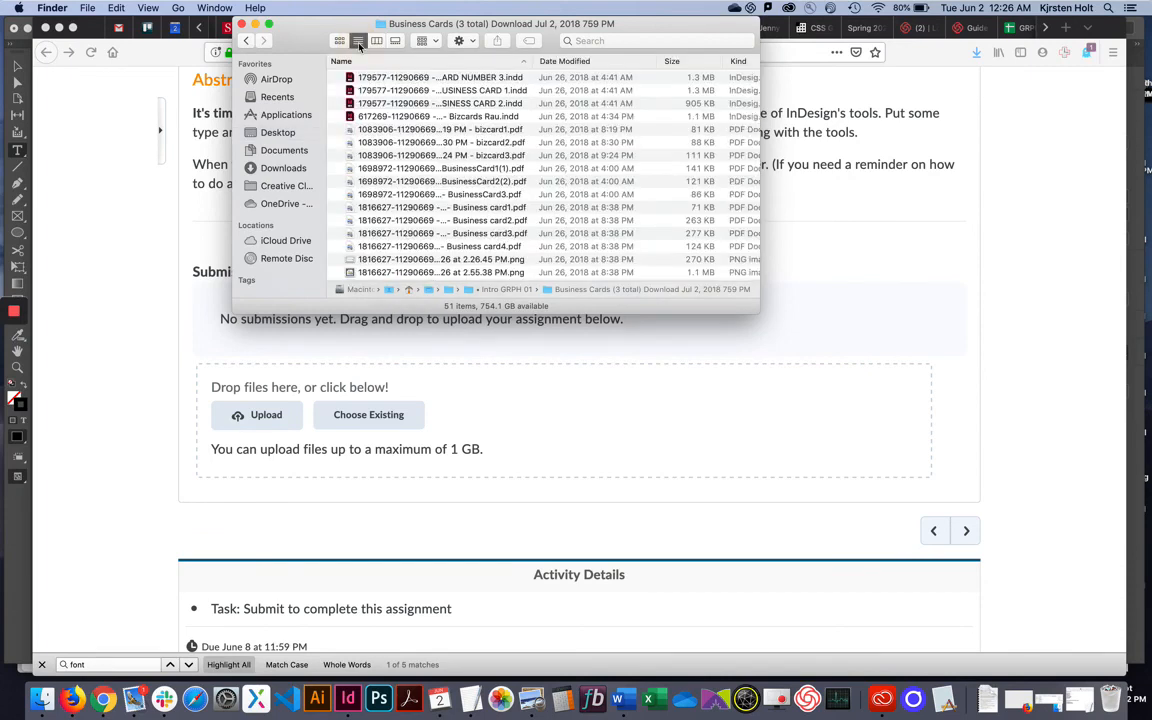
{"action": "left_click", "coordinate": [561, 62]}
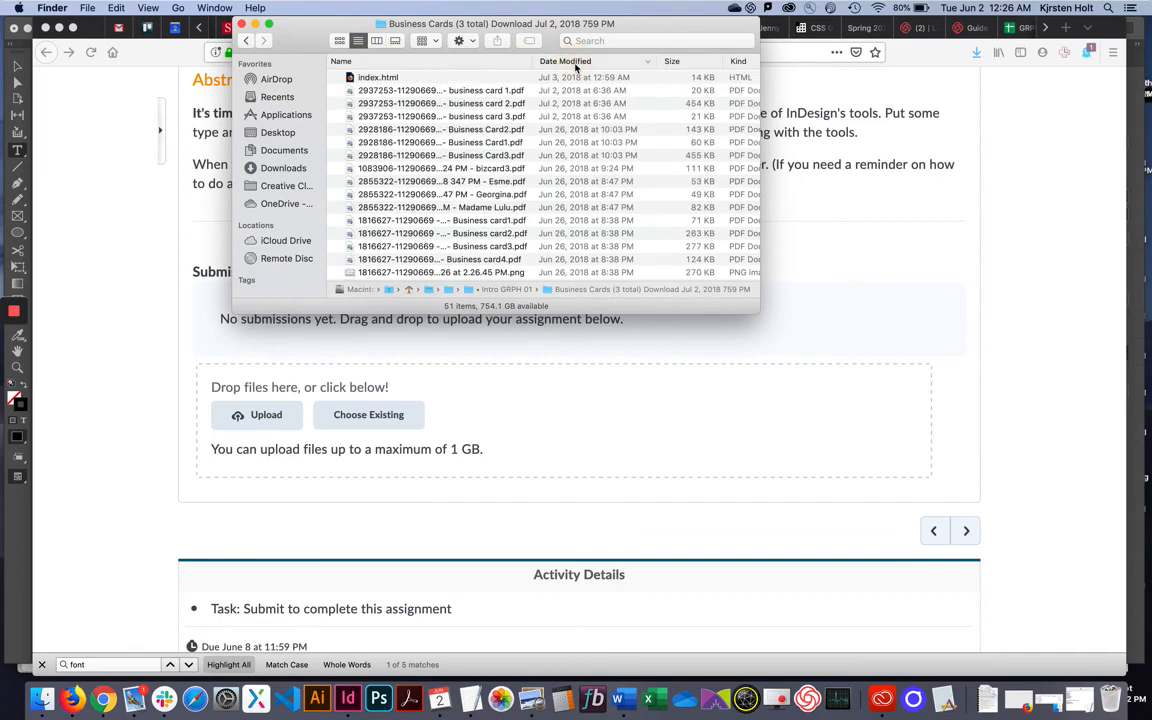
{"action": "scroll", "coordinate": [612, 92], "scroll_direction": "up", "scroll_amount": 2}
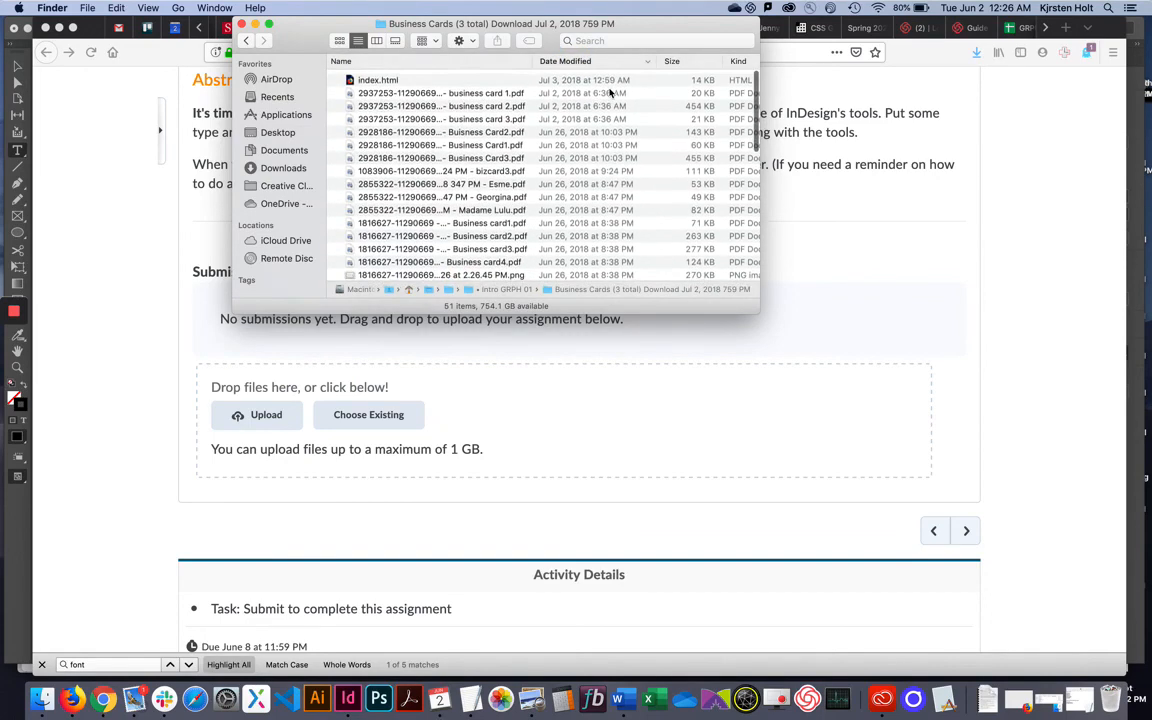
{"action": "left_click", "coordinate": [580, 61]}
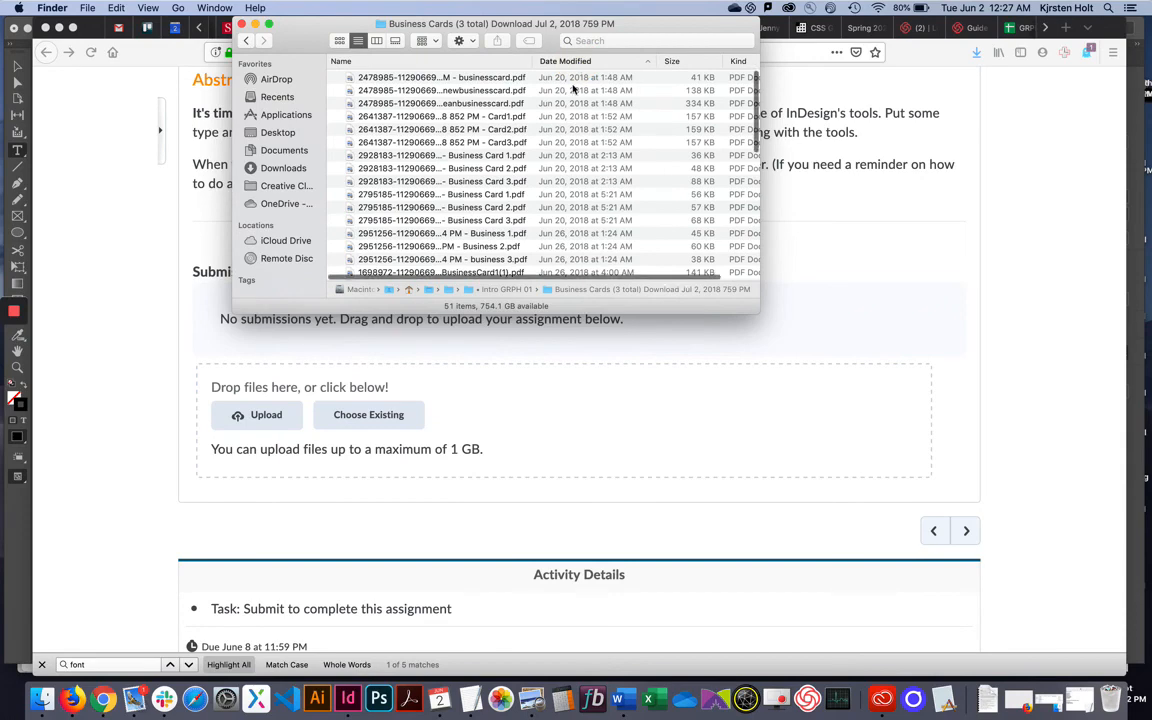
{"action": "scroll", "coordinate": [573, 88], "scroll_direction": "up", "scroll_amount": 1}
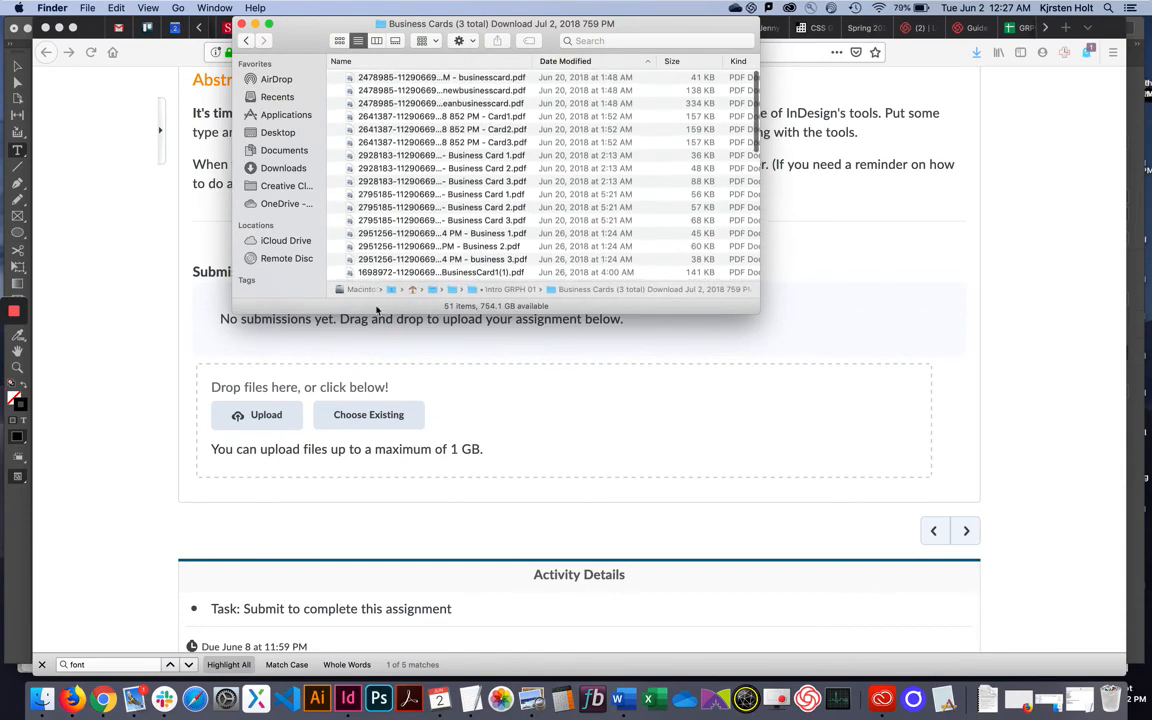
Show the Desktop as a list sorted by Date Modified, newest first.
{"action": "left_click", "coordinate": [272, 133]}
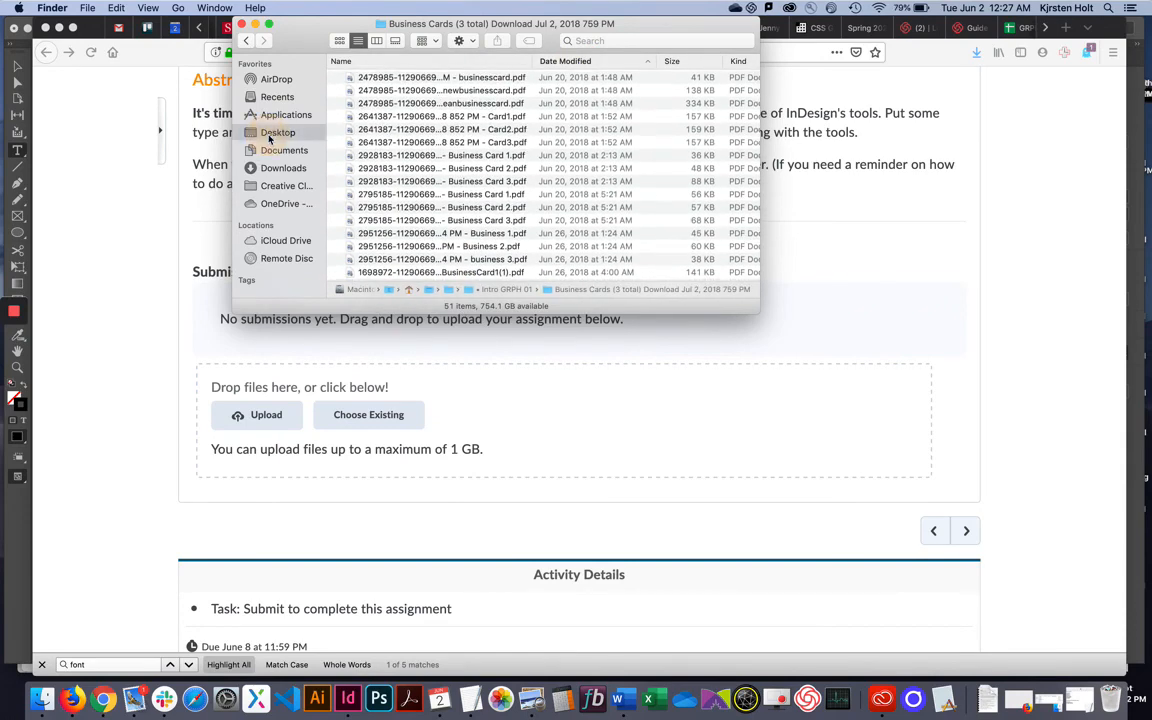
{"action": "left_click", "coordinate": [358, 40]}
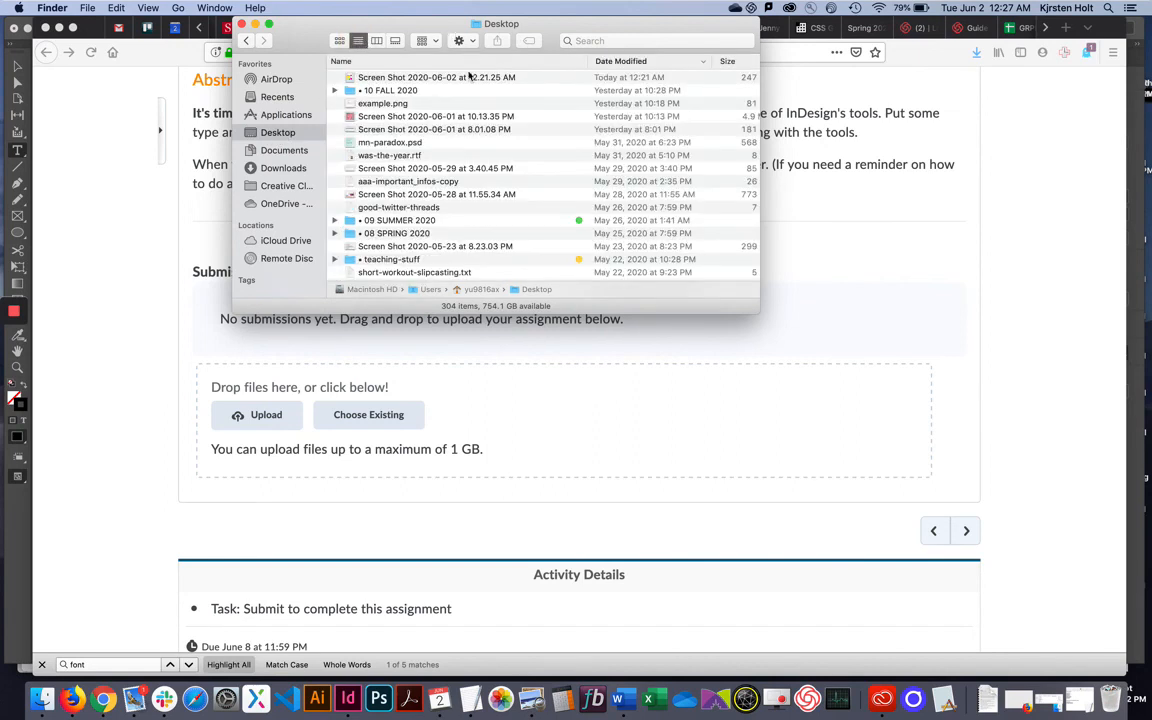
{"action": "left_click", "coordinate": [636, 62]}
{"action": "left_click", "coordinate": [632, 62]}
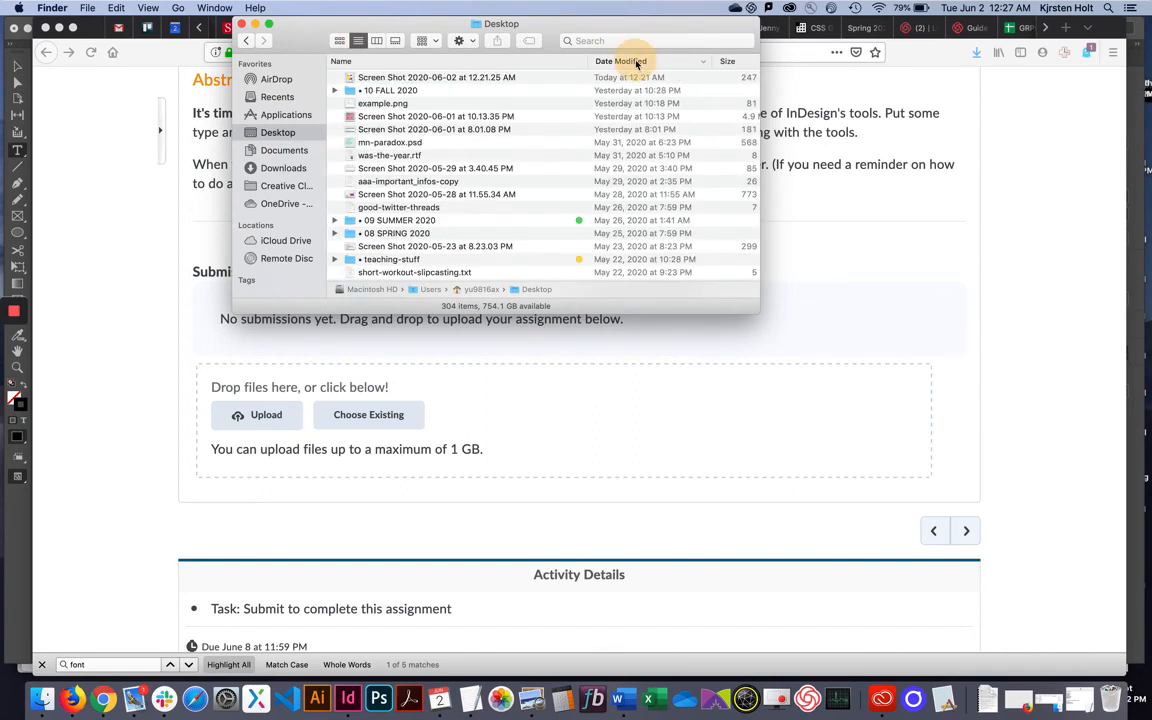
Rename the newest Desktop screenshot, modified at 12:21 AM, to abstract.png.
{"action": "left_click", "coordinate": [412, 79]}
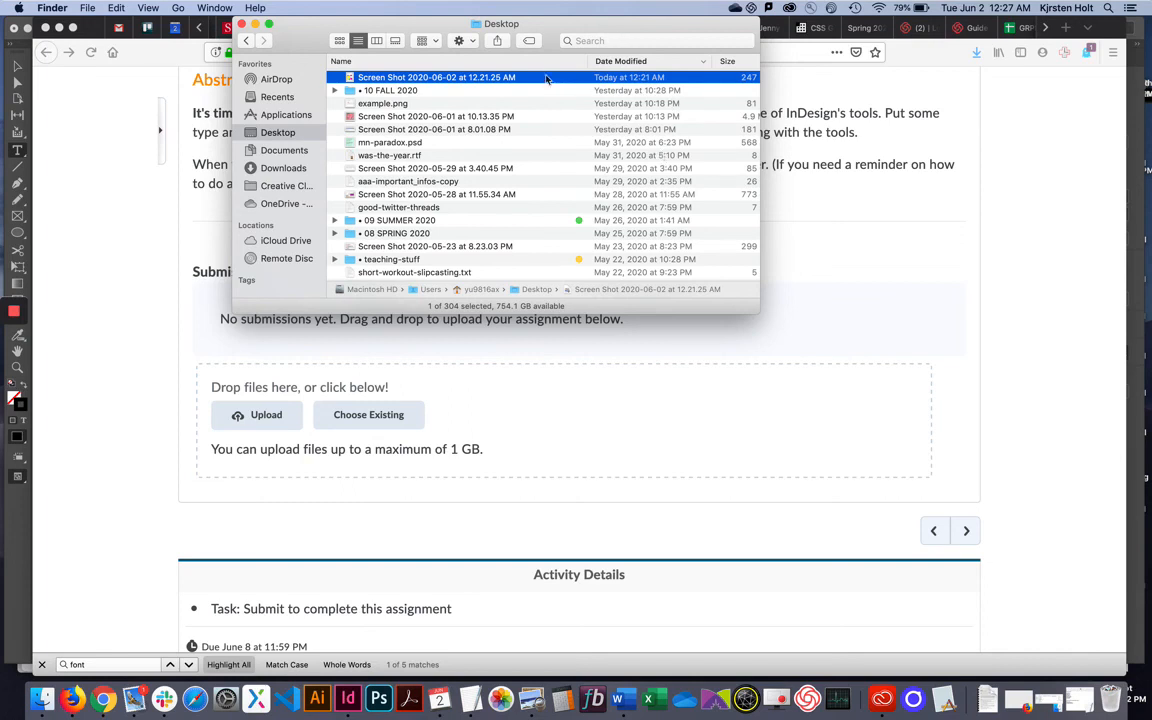
{"action": "right_click", "coordinate": [439, 83]}
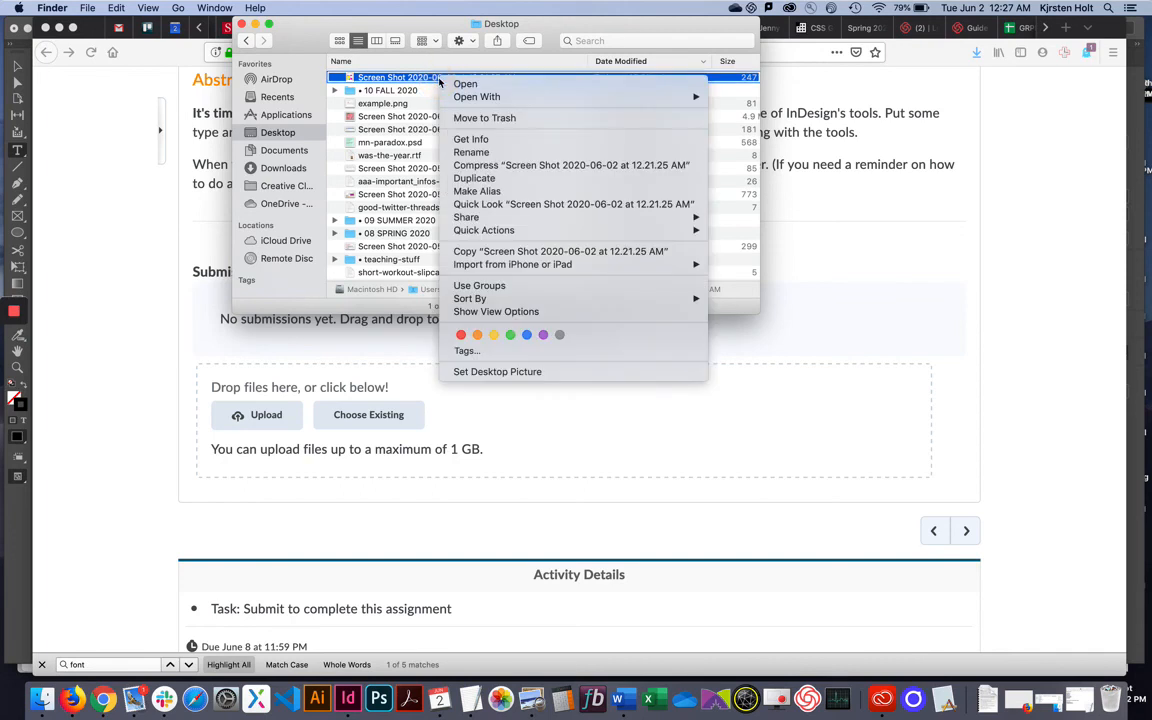
{"action": "left_click", "coordinate": [468, 153]}
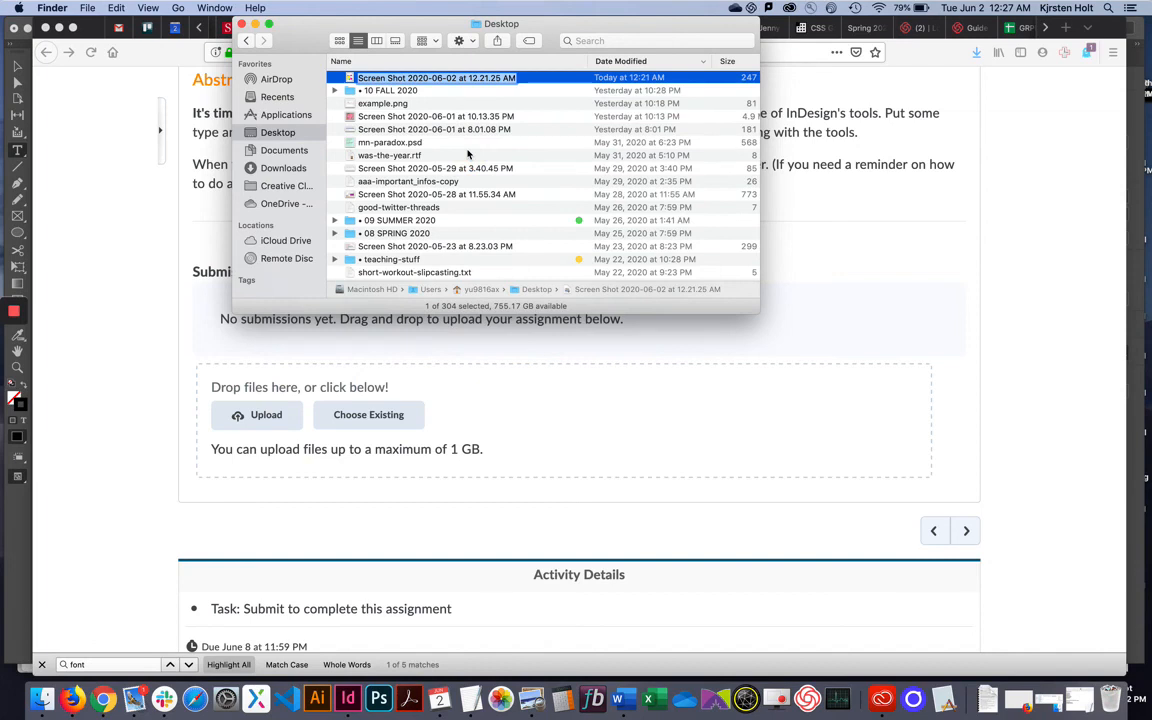
{"action": "type", "text": "abstract.png"}
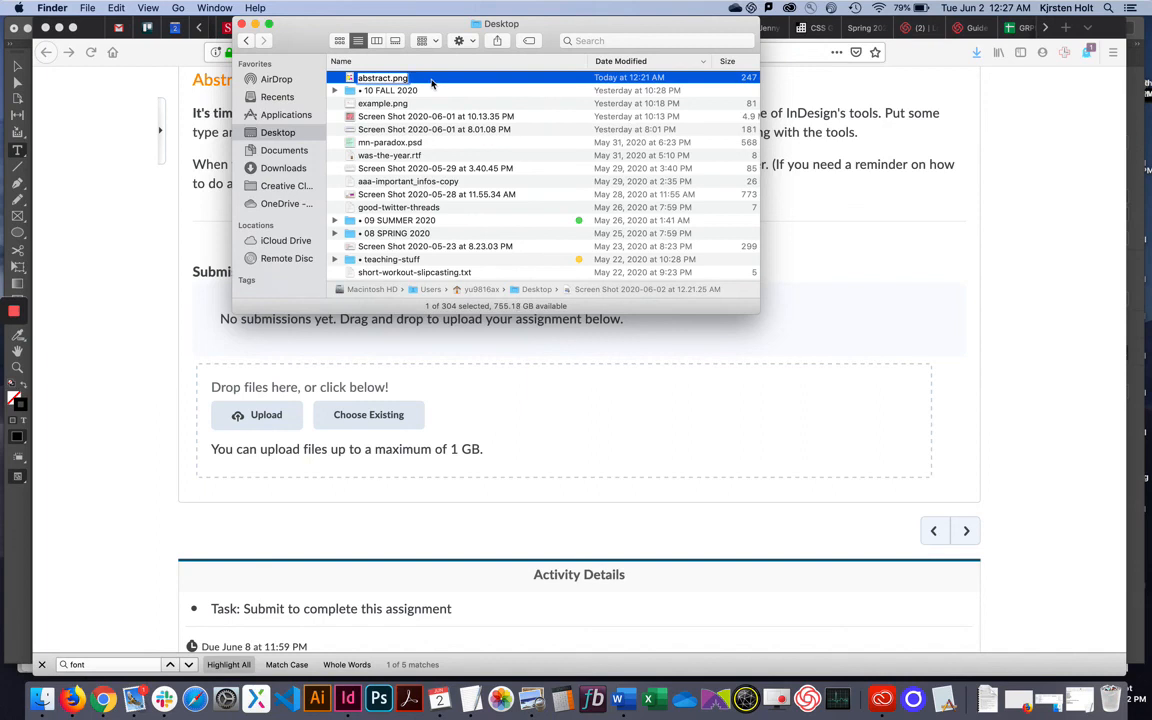
{"action": "key", "text": "Return"}
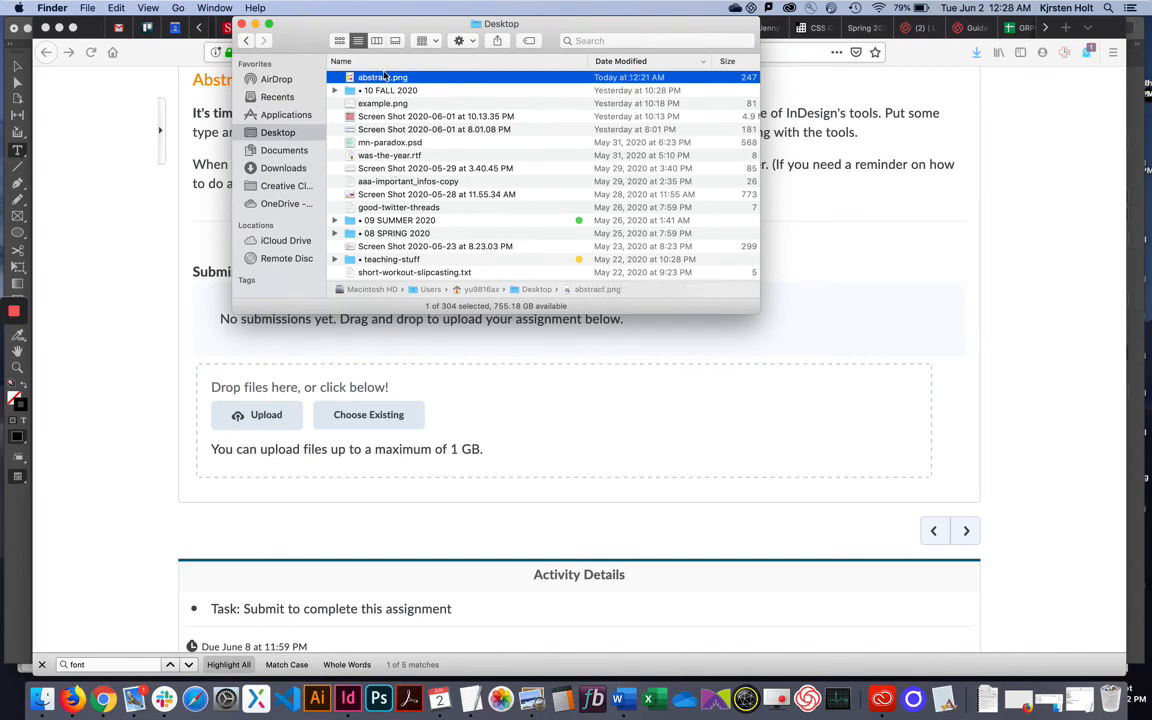
Drop abstract.png into the assignment's upload area and submit it.
{"action": "left_click_drag", "start_coordinate": [385, 83], "coordinate": [525, 393]}
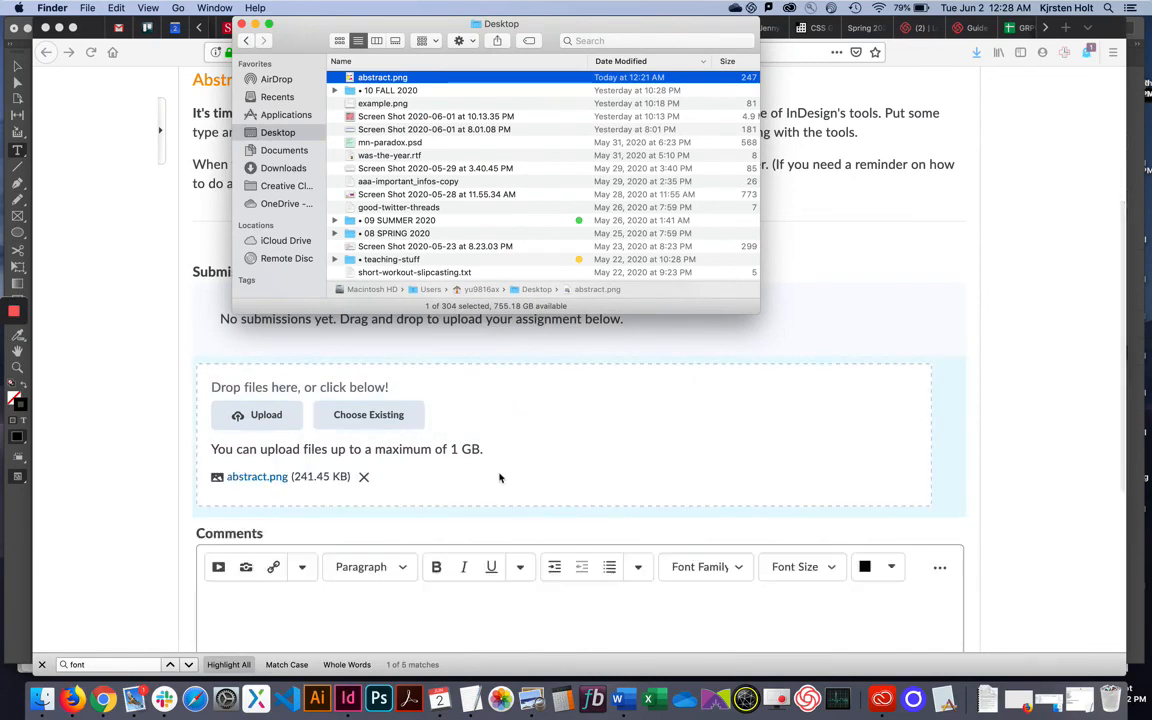
{"action": "left_click", "coordinate": [954, 340]}
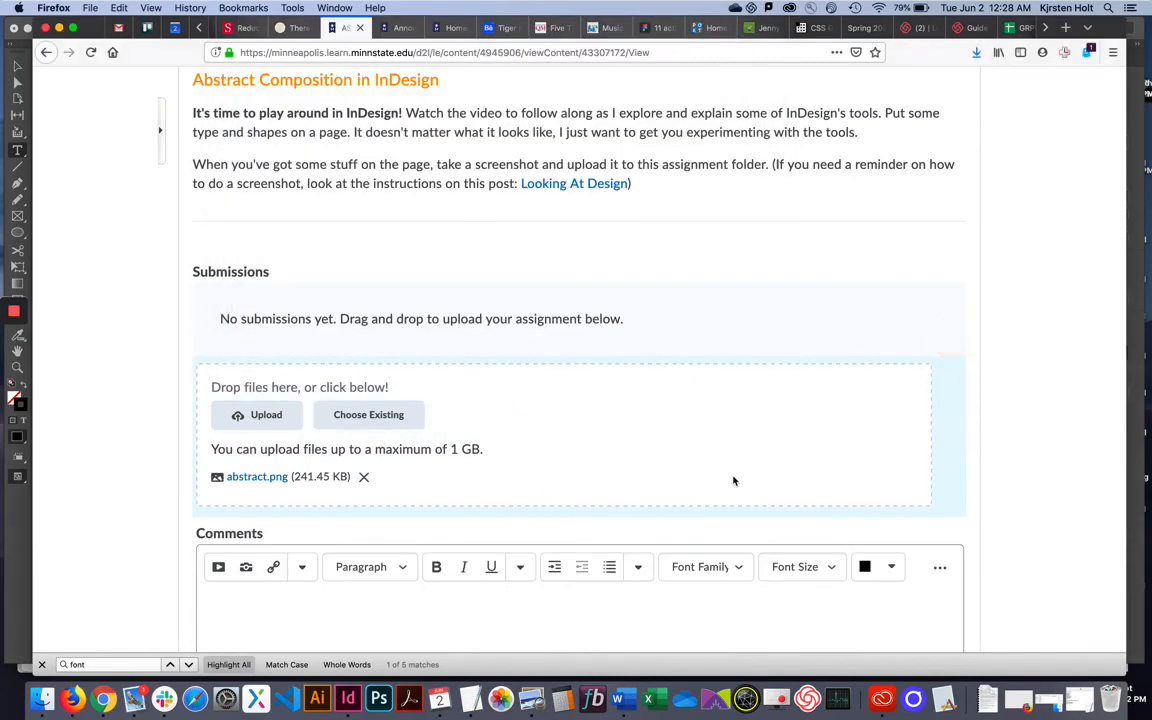
{"action": "scroll", "coordinate": [733, 479], "scroll_direction": "down", "scroll_amount": 5}
{"action": "scroll", "coordinate": [733, 480], "scroll_direction": "down", "scroll_amount": 1}
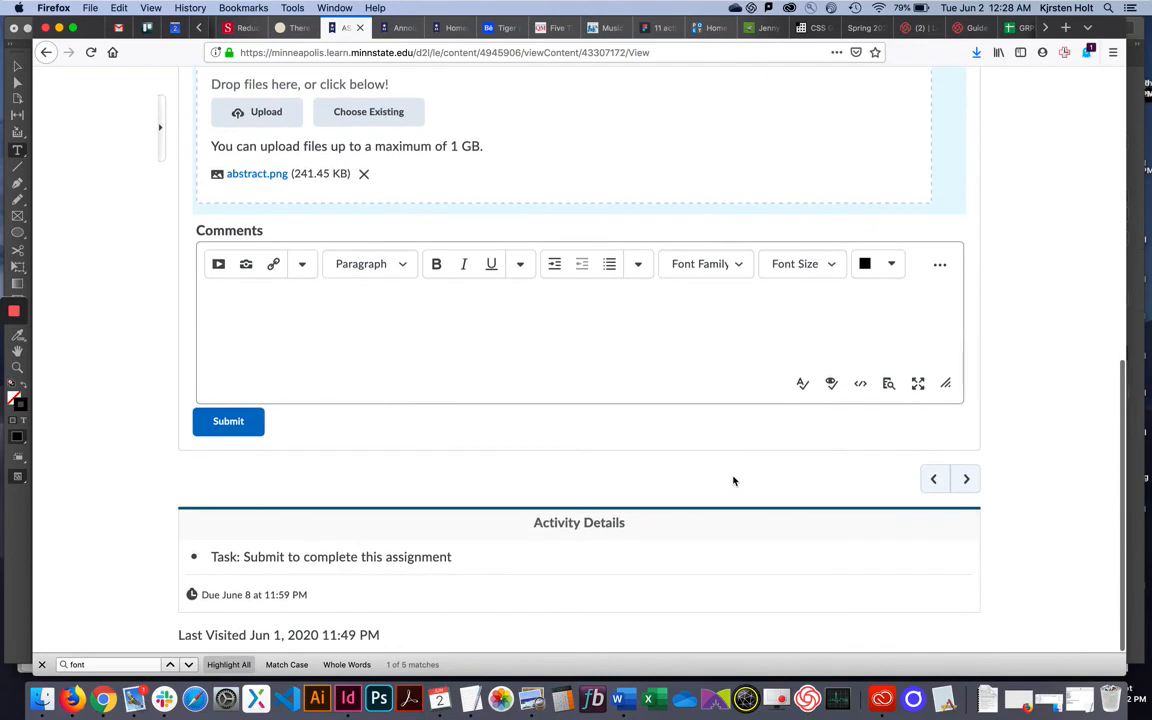
{"action": "left_click", "coordinate": [238, 428]}
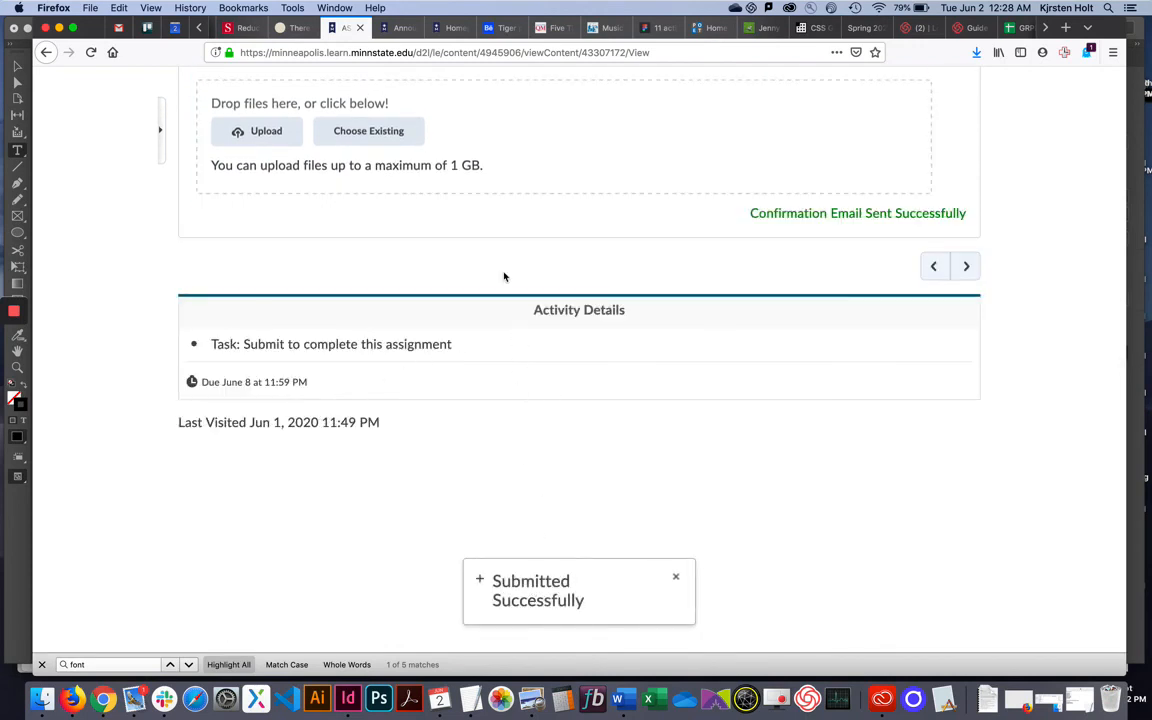
Scroll up to confirm abstract.png (241.45 KB) is listed under Submissions.
{"action": "scroll", "coordinate": [504, 276], "scroll_direction": "up", "scroll_amount": 1}
{"action": "scroll", "coordinate": [504, 276], "scroll_direction": "up", "scroll_amount": 3}
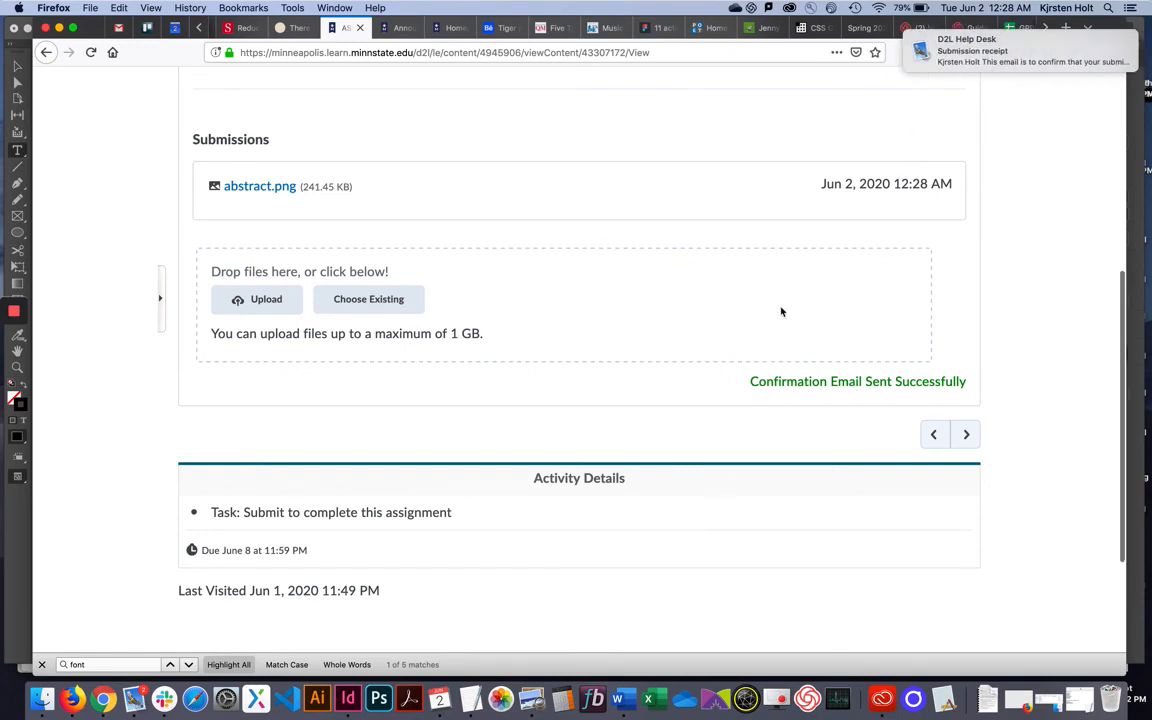
{"action": "scroll", "coordinate": [781, 312], "scroll_direction": "up", "scroll_amount": 5}
{"action": "scroll", "coordinate": [781, 312], "scroll_direction": "up", "scroll_amount": 3}
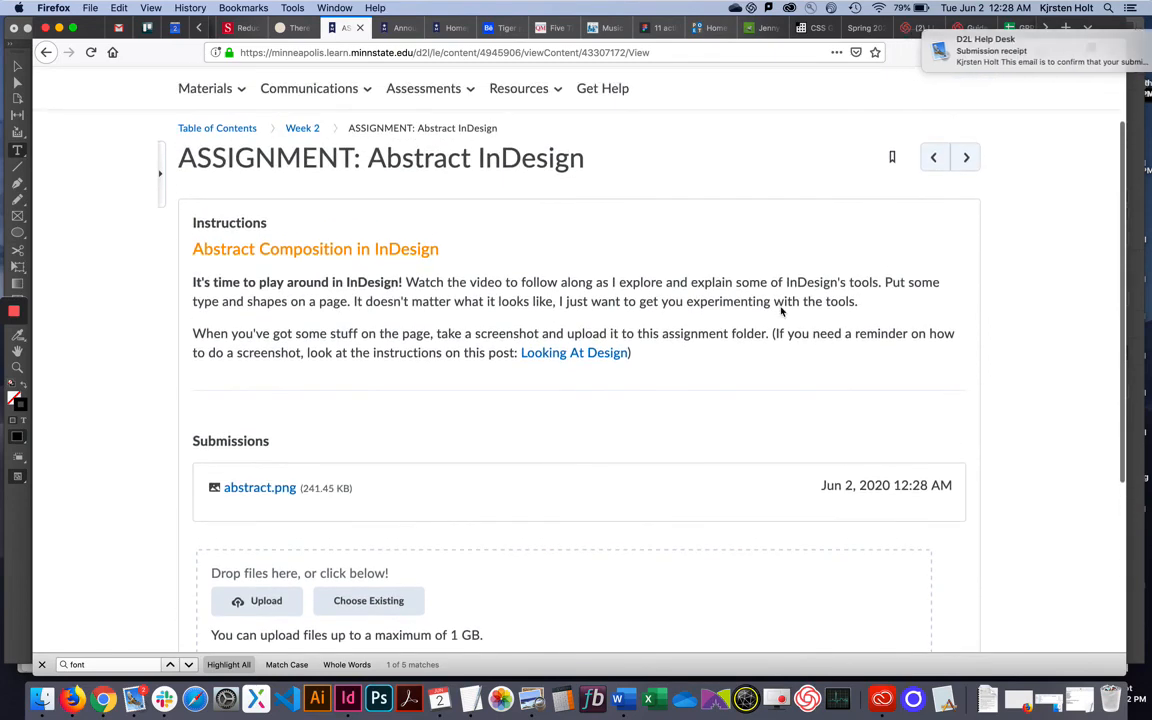